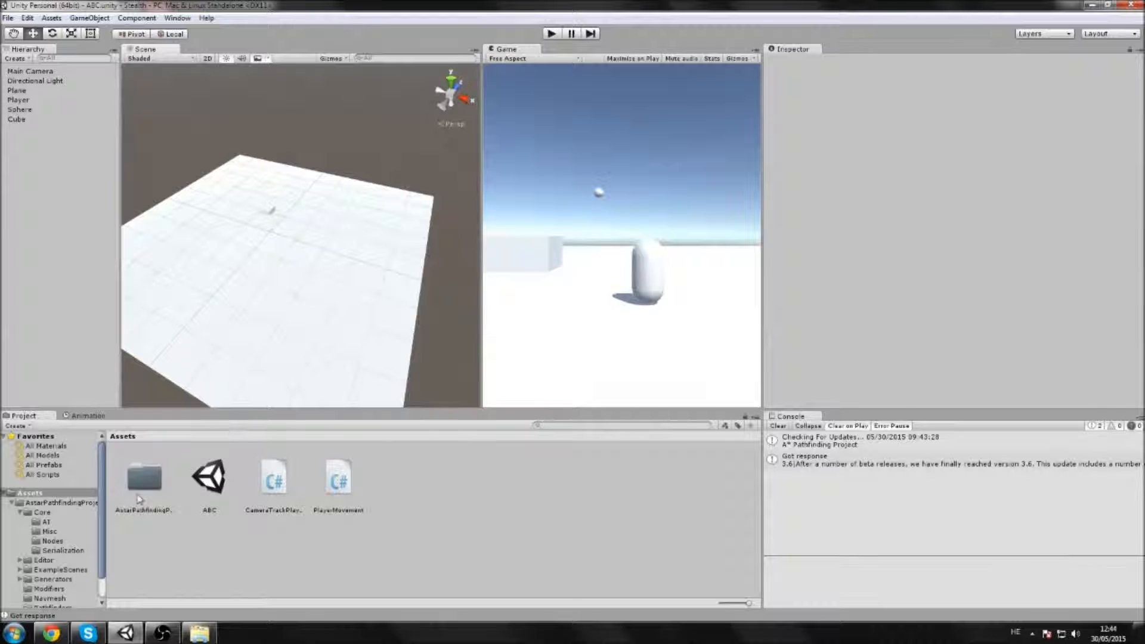
Switch to Chrome and look through the A* Pathfinding Project home page, including the featured games and comments
{"action": "left_click", "coordinate": [160, 501]}
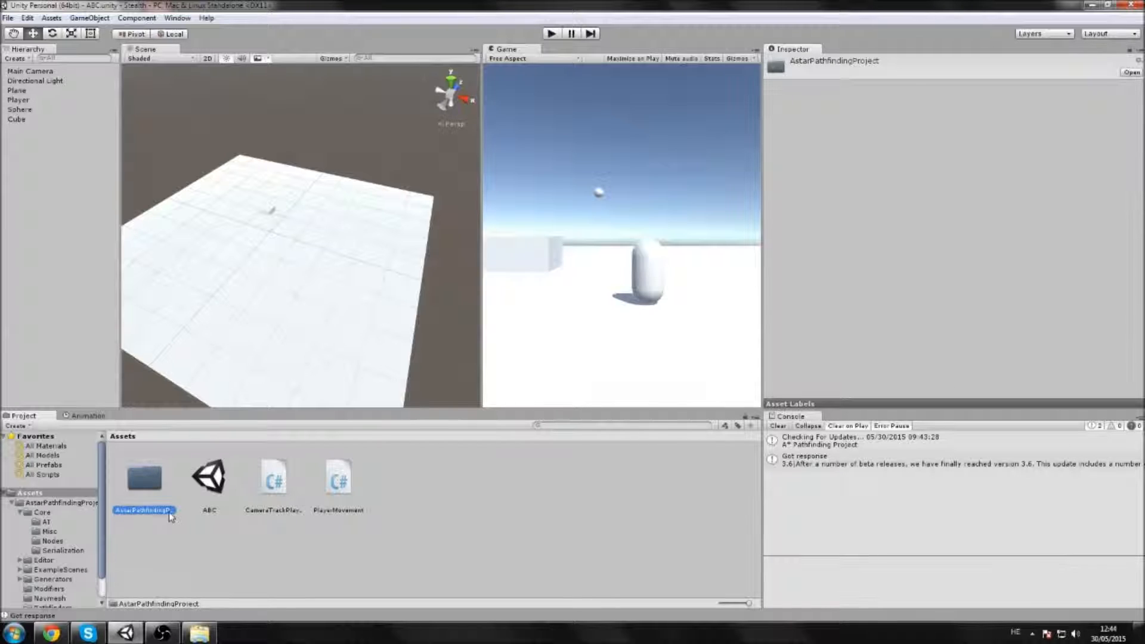
{"action": "left_click", "coordinate": [51, 633]}
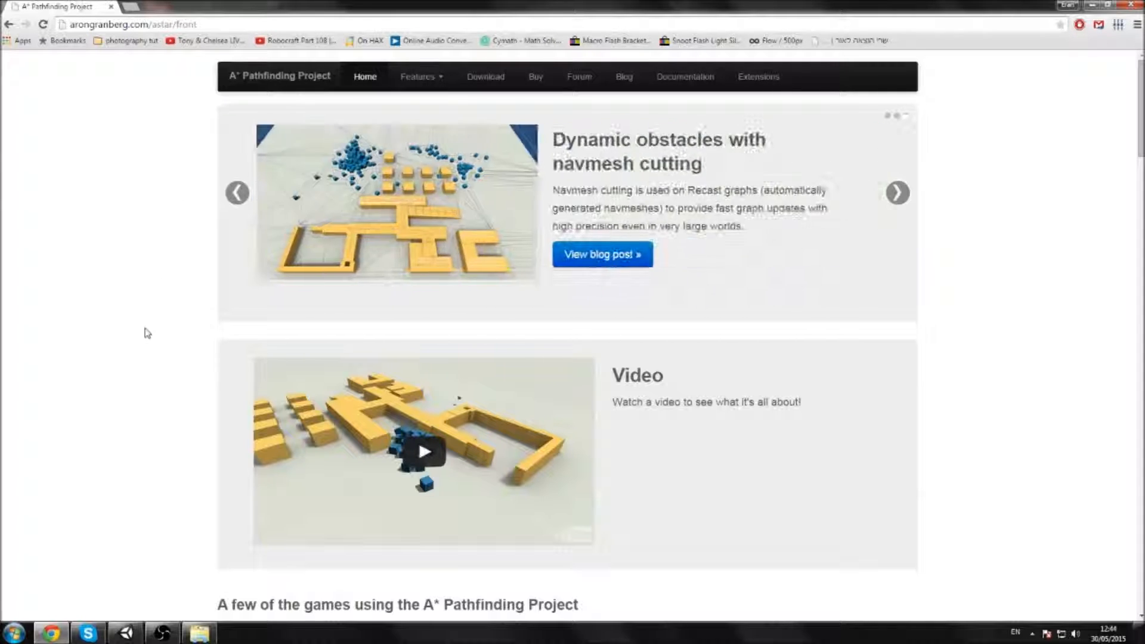
{"action": "scroll", "coordinate": [362, 443], "scroll_direction": "down", "scroll_amount": 4}
{"action": "scroll", "coordinate": [362, 442], "scroll_direction": "down", "scroll_amount": 8}
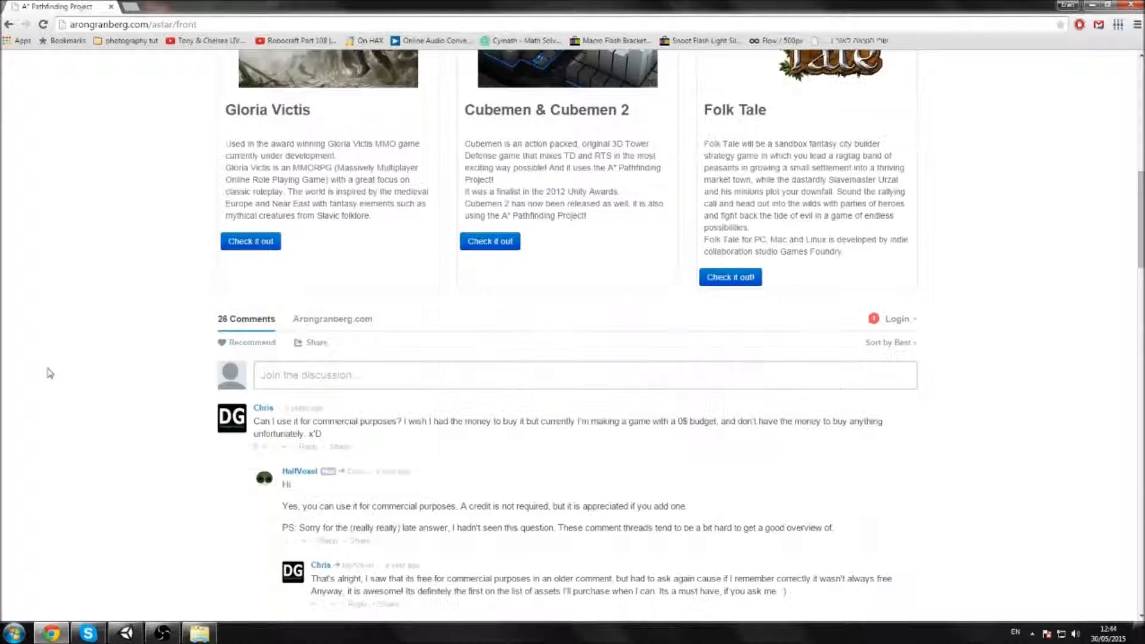
{"action": "scroll", "coordinate": [47, 370], "scroll_direction": "up", "scroll_amount": 7}
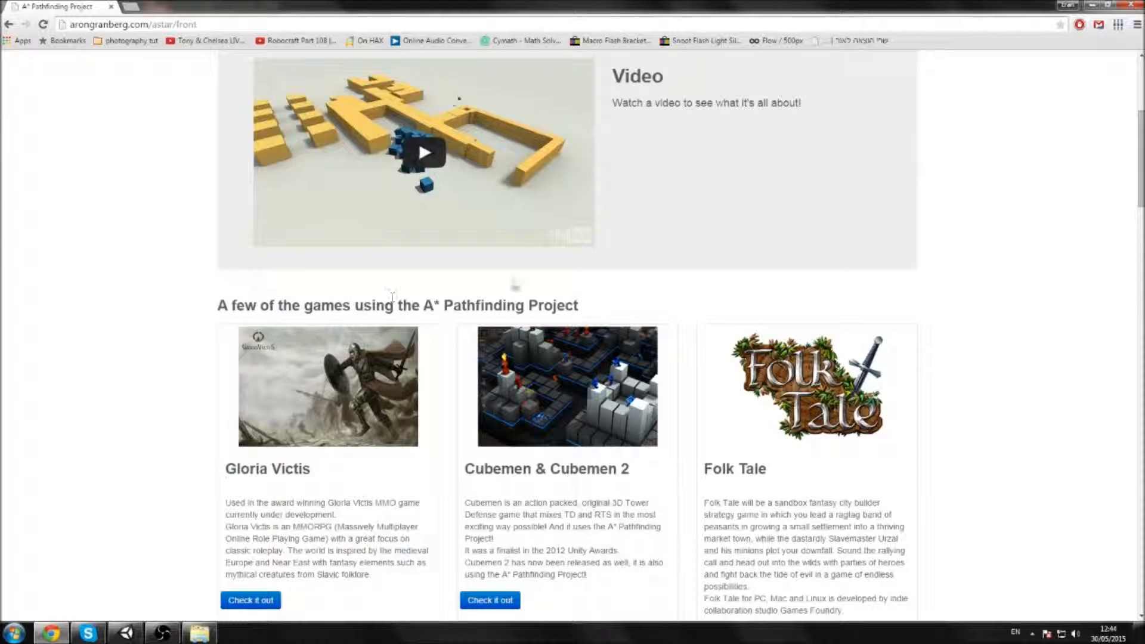
{"action": "scroll", "coordinate": [443, 298], "scroll_direction": "down", "scroll_amount": 6}
{"action": "scroll", "coordinate": [143, 404], "scroll_direction": "up", "scroll_amount": 11}
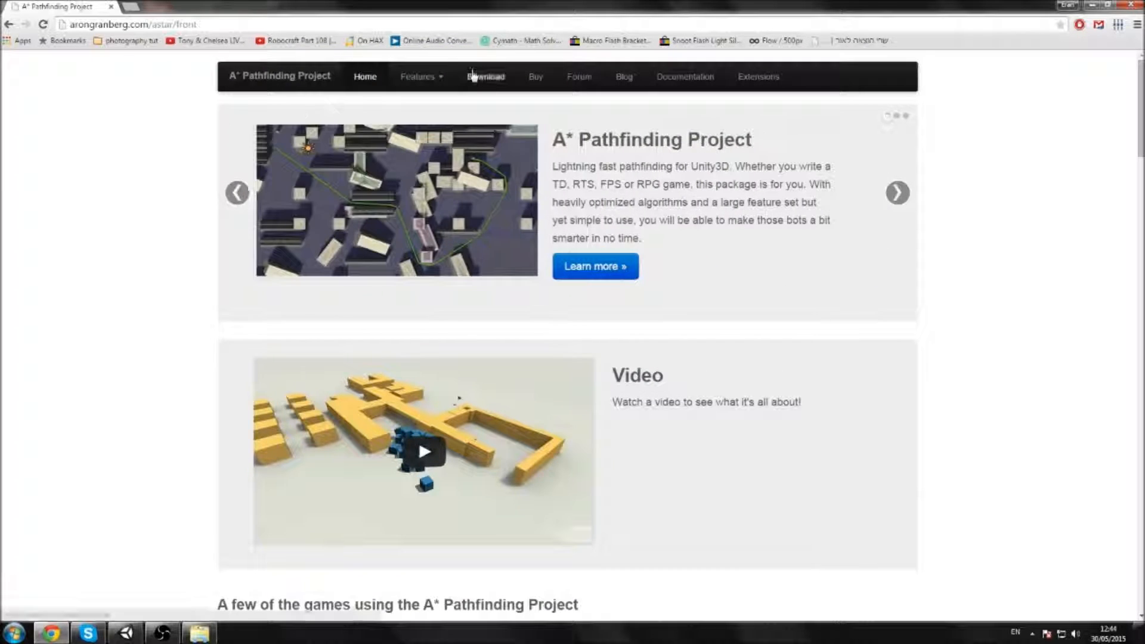
Open the A* Pathfinding Project download page and review the available free version and beta downloads
{"action": "left_click", "coordinate": [473, 76]}
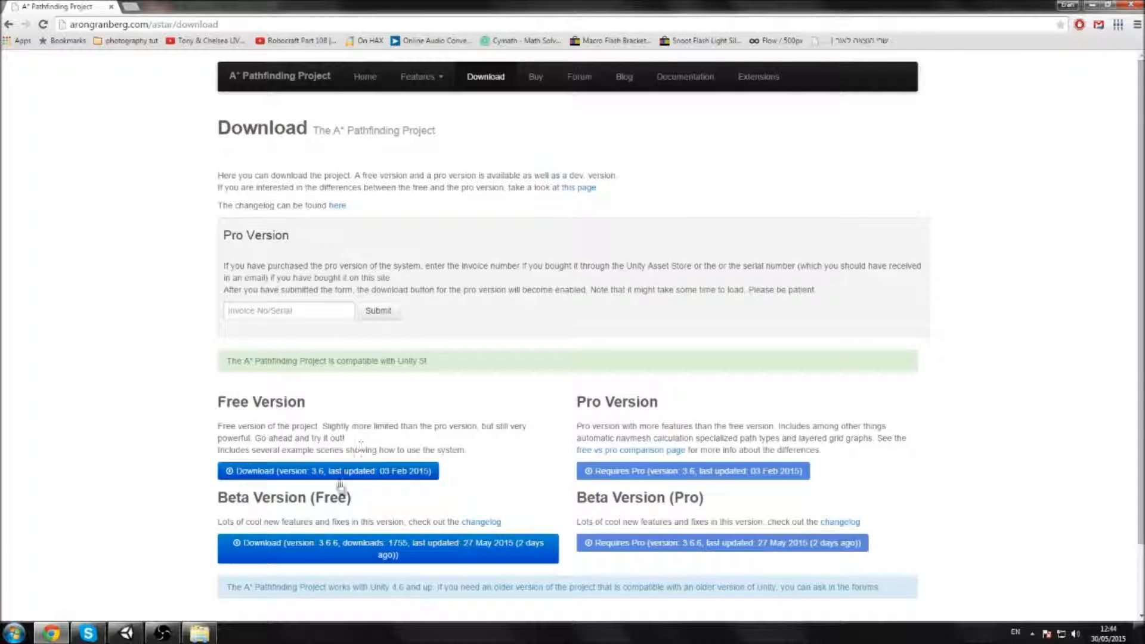
{"action": "left_click", "coordinate": [381, 553]}
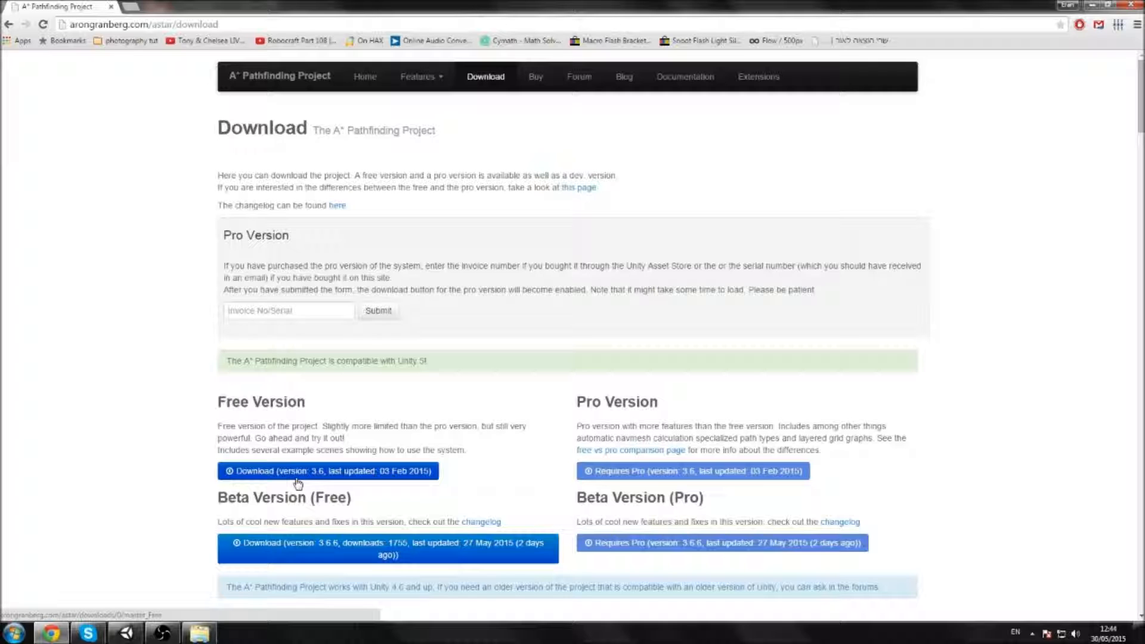
{"action": "left_click", "coordinate": [126, 633]}
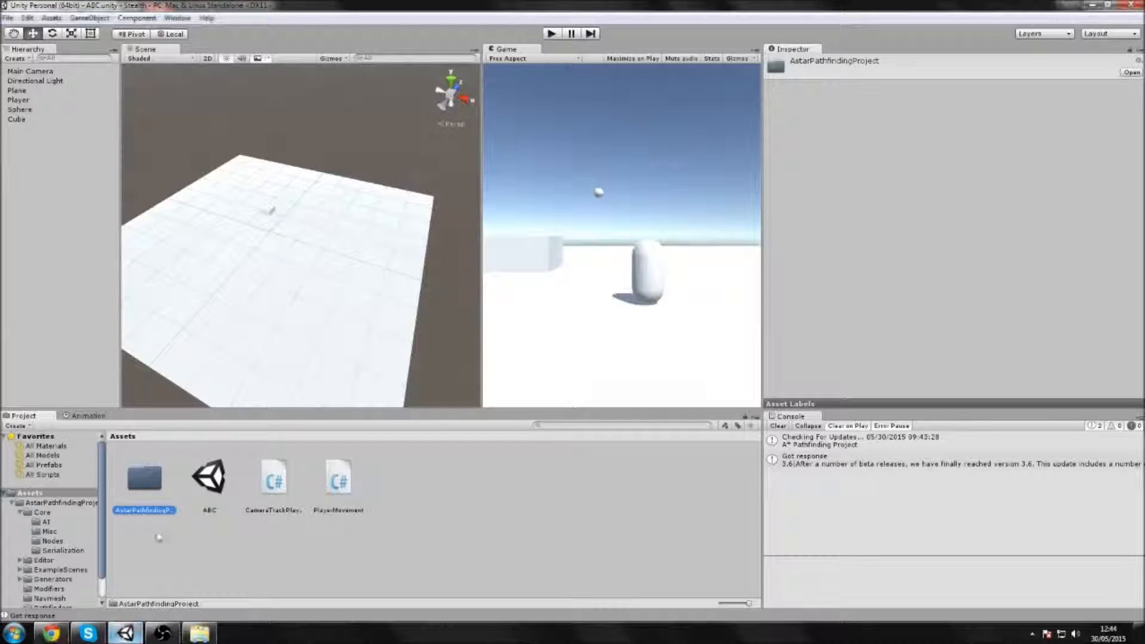
{"action": "left_click", "coordinate": [51, 633]}
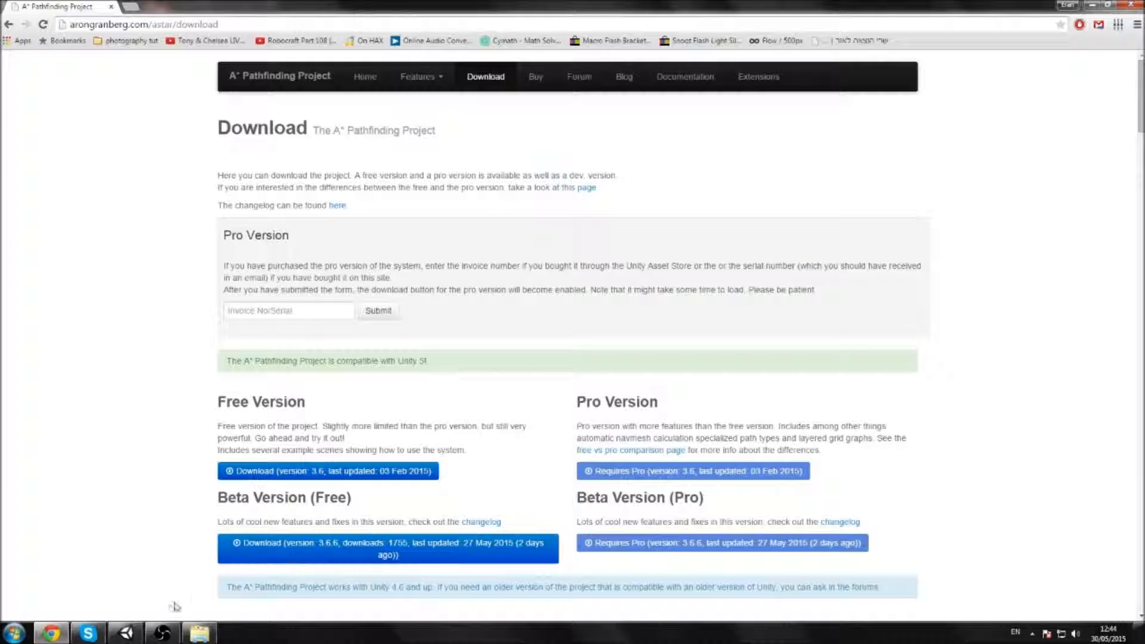
{"action": "left_click", "coordinate": [126, 632]}
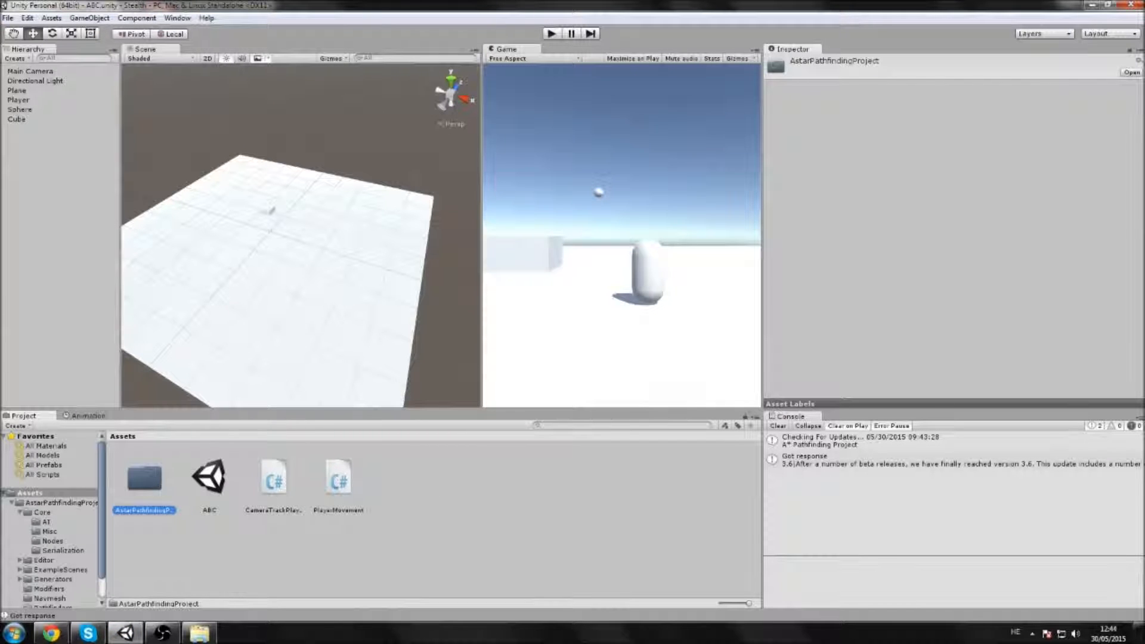
{"action": "left_click", "coordinate": [51, 633]}
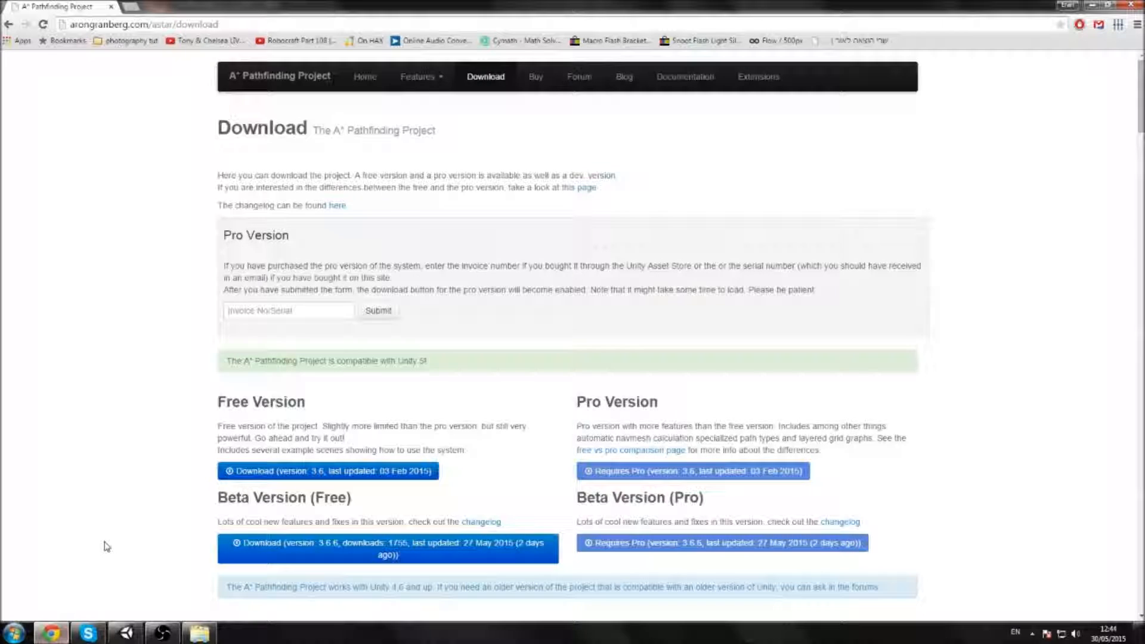
Examine the AstarAI sample script on the documentation's Get Started With The A* Pathfinding Project page and switch back to Unity
{"action": "left_click", "coordinate": [659, 80]}
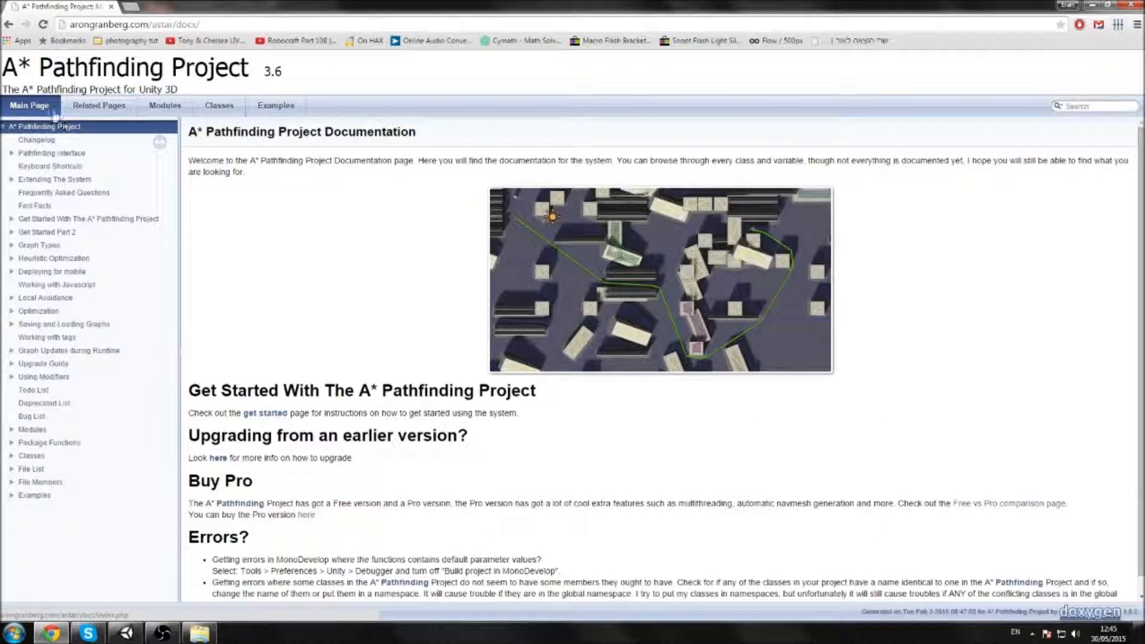
{"action": "left_click", "coordinate": [50, 220]}
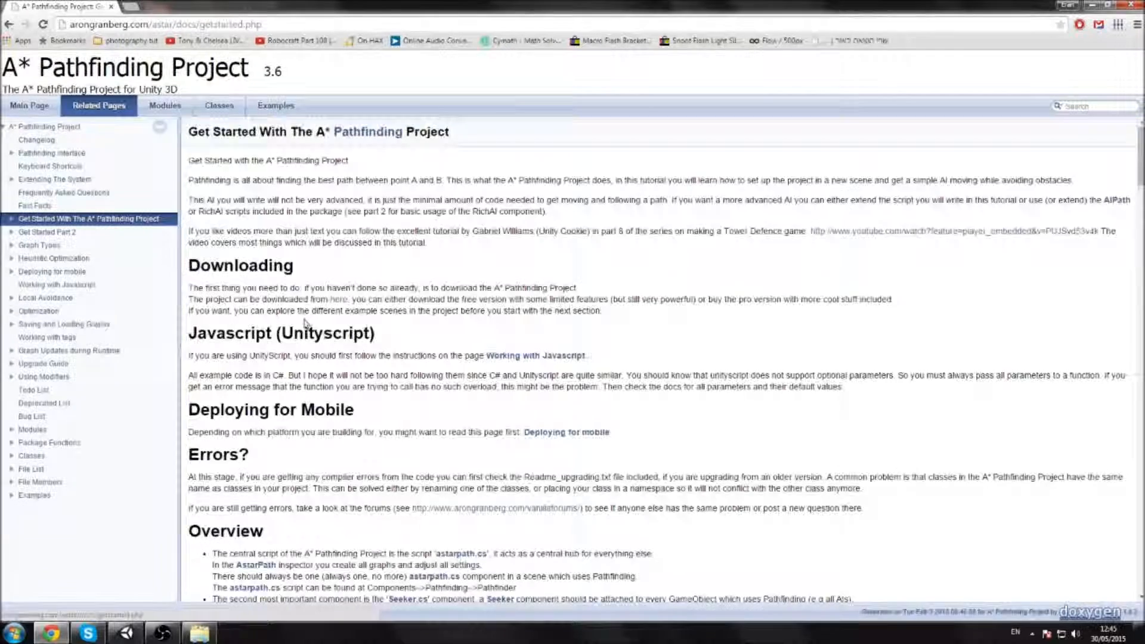
{"action": "scroll", "coordinate": [306, 325], "scroll_direction": "down", "scroll_amount": 15}
{"action": "scroll", "coordinate": [306, 322], "scroll_direction": "down", "scroll_amount": 20}
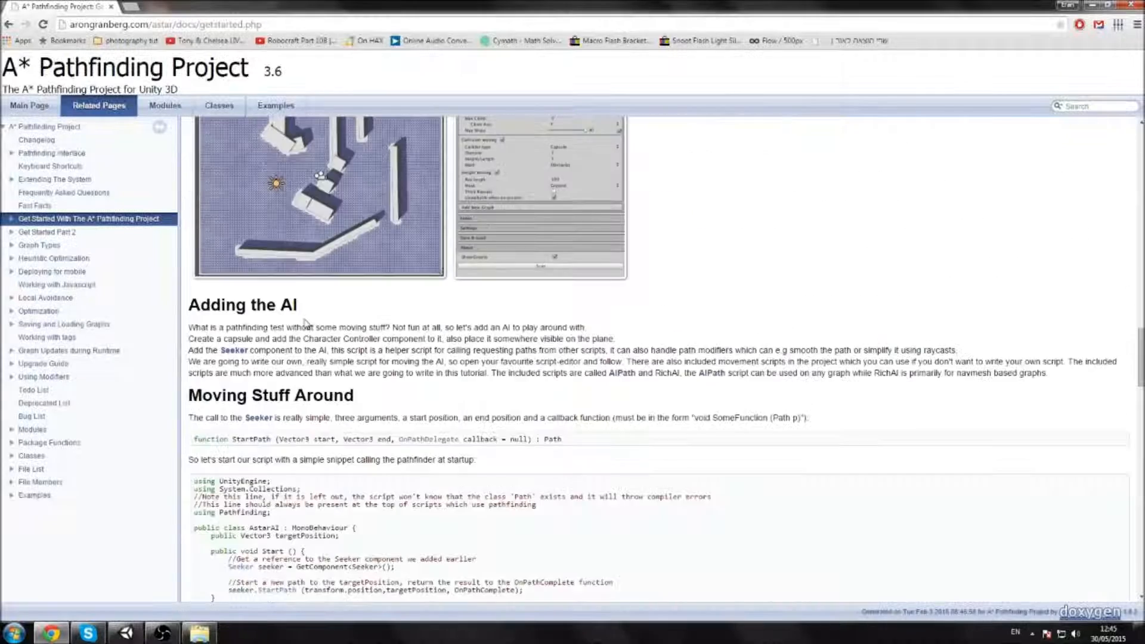
{"action": "left_click_drag", "start_coordinate": [249, 348], "coordinate": [192, 172]}
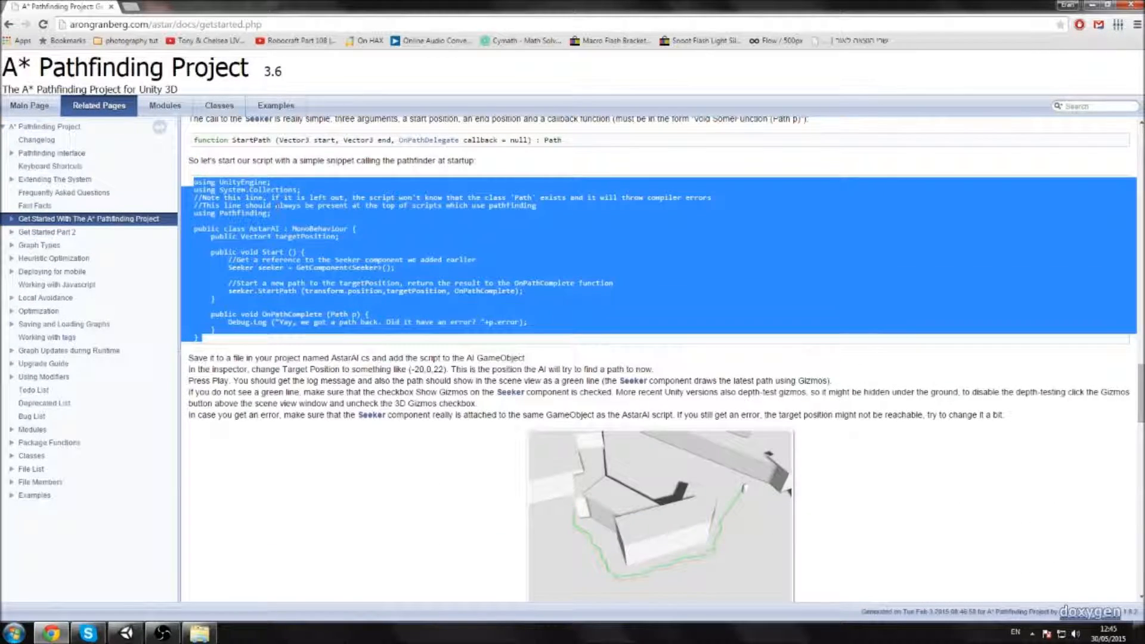
{"action": "left_click", "coordinate": [277, 208]}
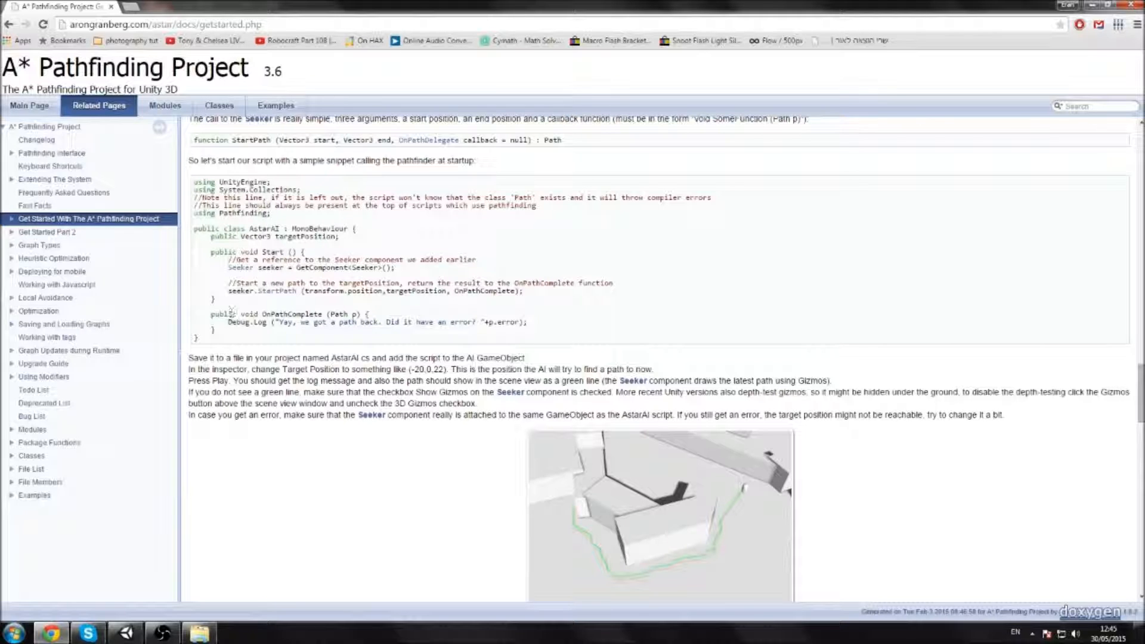
{"action": "left_click_drag", "start_coordinate": [217, 344], "coordinate": [194, 180]}
{"action": "left_click", "coordinate": [239, 223]}
{"action": "key", "text": "alt+Tab"}
{"action": "right_click", "coordinate": [405, 529]}
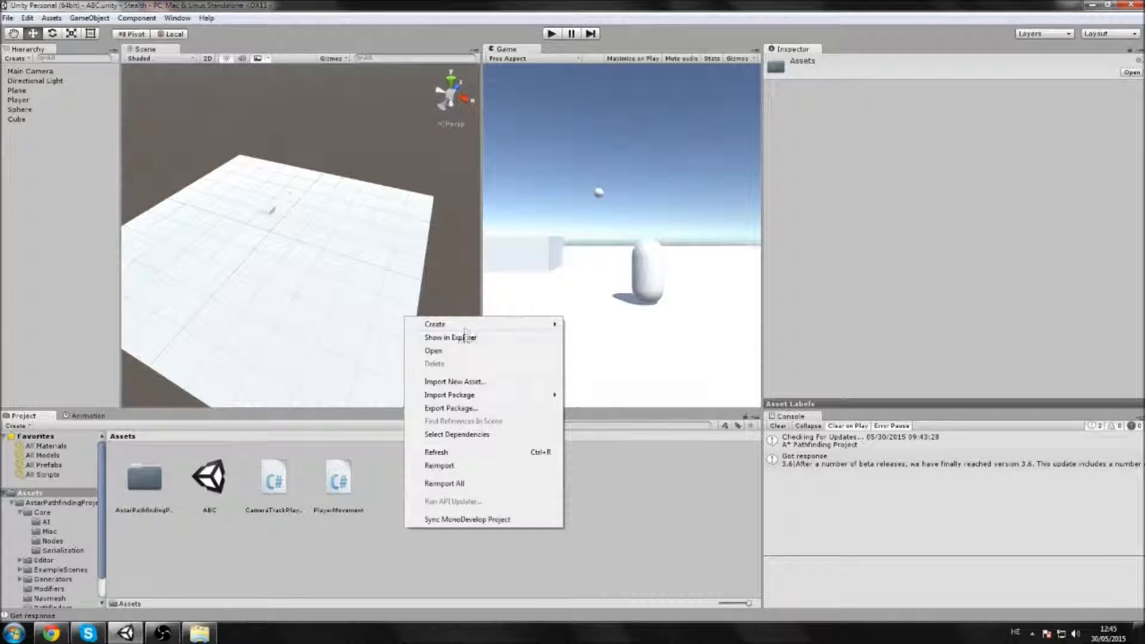
{"action": "mouse_move", "coordinate": [462, 325]}
{"action": "left_click", "coordinate": [330, 344]}
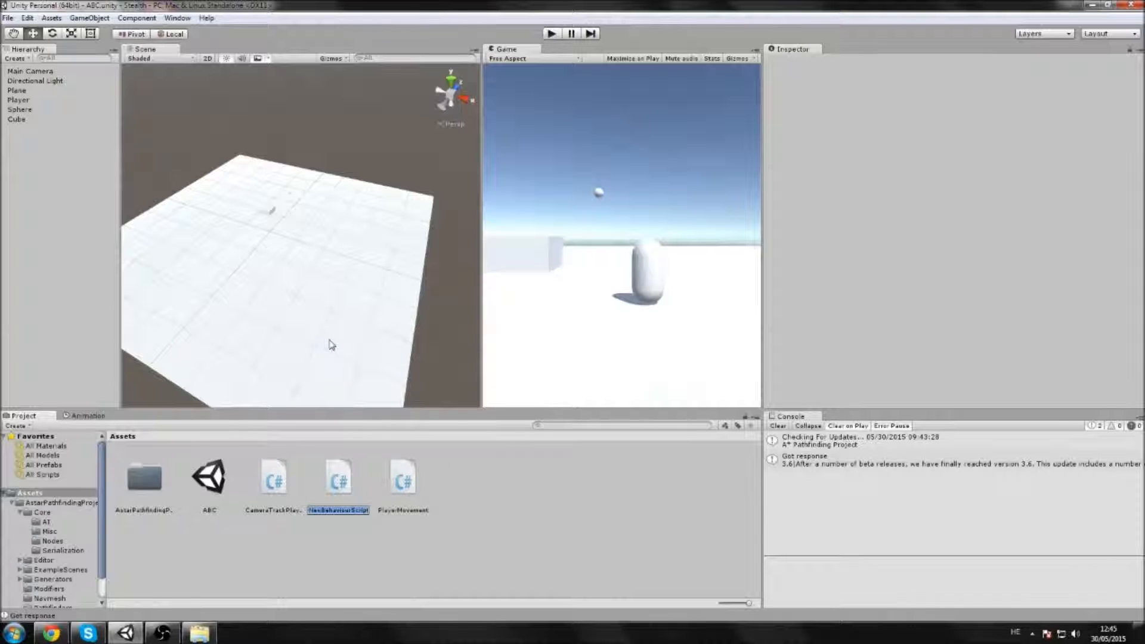
{"action": "type", "text": "S"}
{"action": "key", "text": "Escape"}
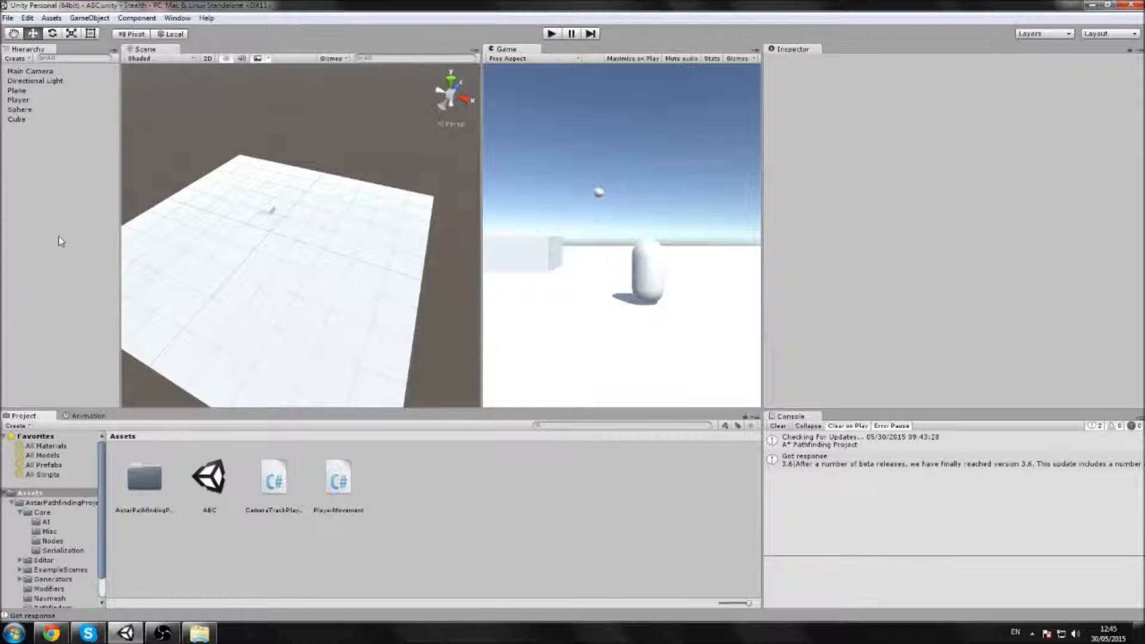
Create an empty game object named _A* and move it above Main Camera in the hierarchy
{"action": "right_click", "coordinate": [23, 174]}
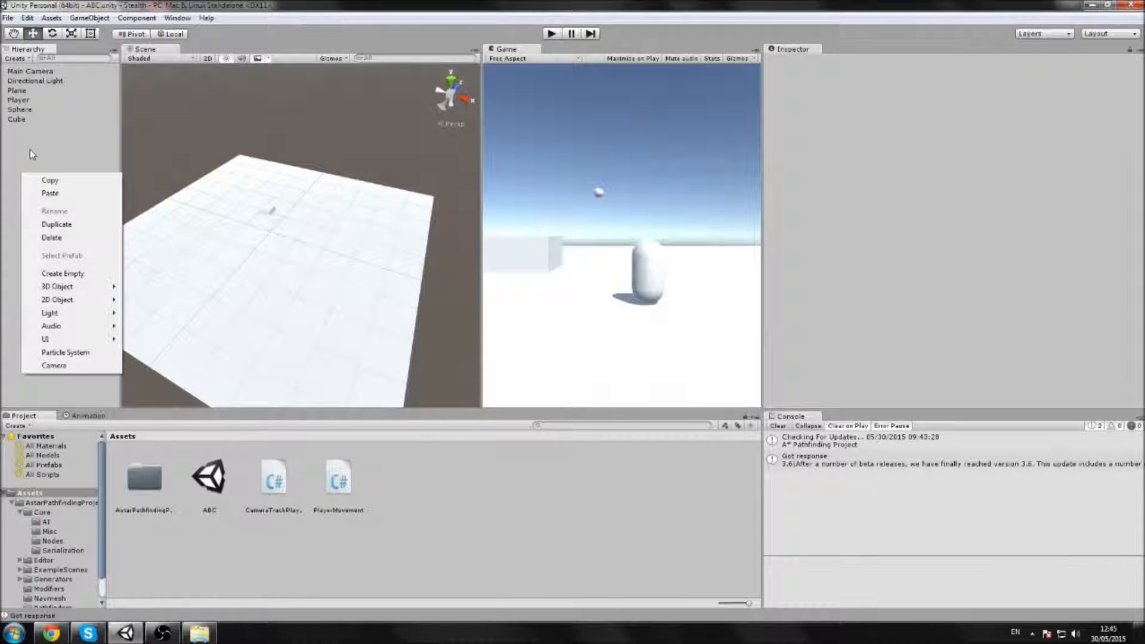
{"action": "mouse_move", "coordinate": [64, 289]}
{"action": "left_click", "coordinate": [62, 273]}
{"action": "key", "text": "F2"}
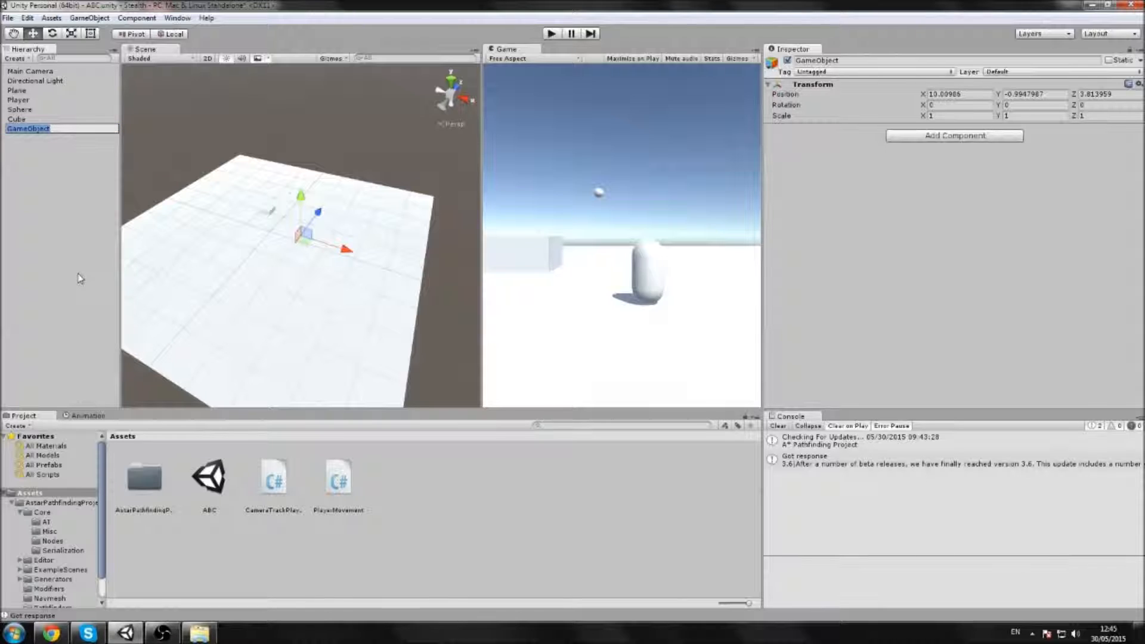
{"action": "type", "text": "A*"}
{"action": "key", "text": "Return"}
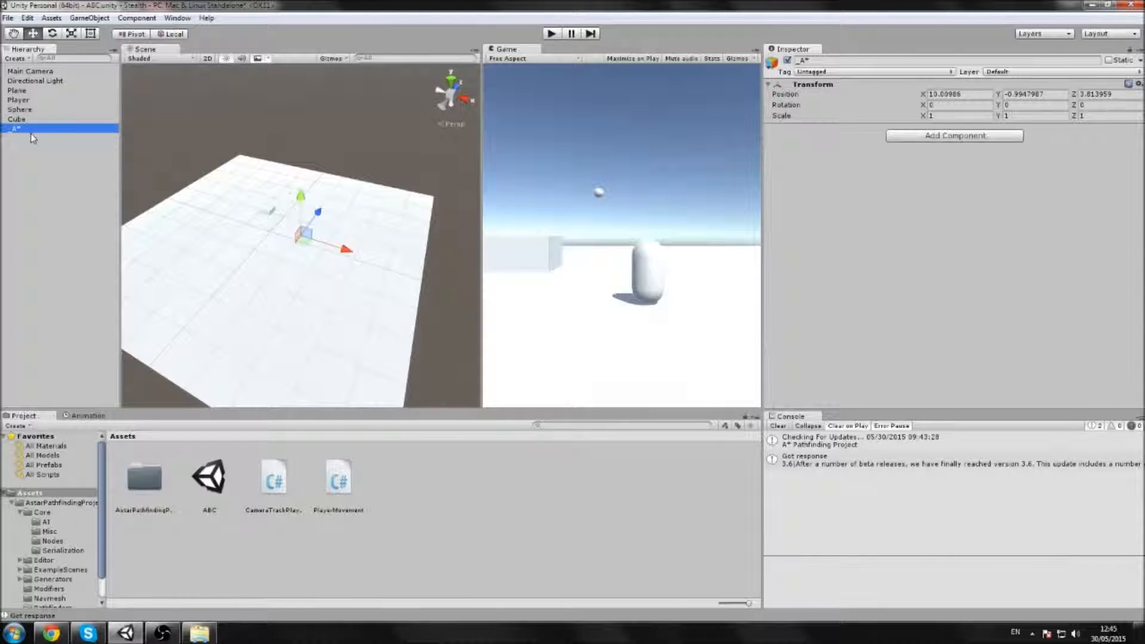
{"action": "left_click_drag", "start_coordinate": [21, 130], "coordinate": [21, 67]}
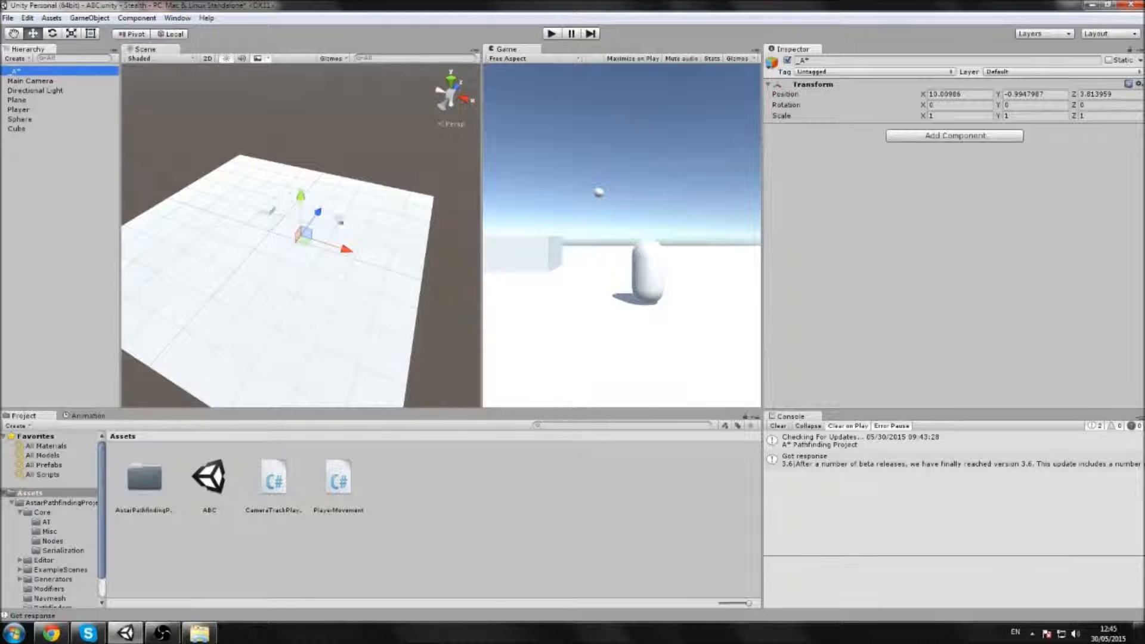
Add the Pathfinding component Pathfinder to the _A* object and decline enabling Javascript support
{"action": "left_click", "coordinate": [954, 135]}
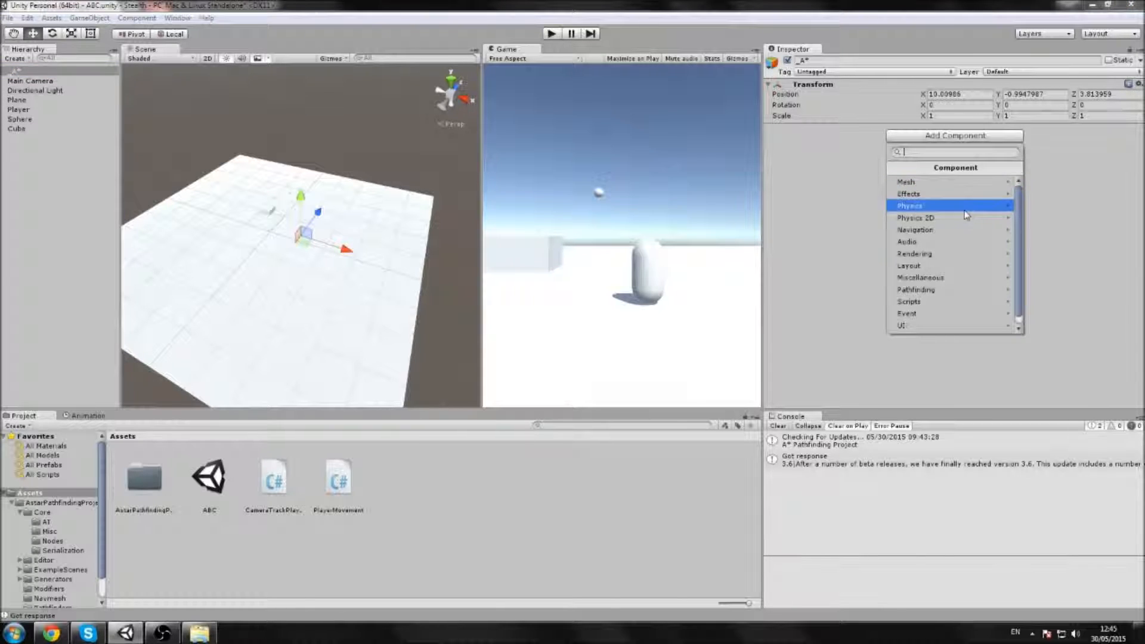
{"action": "scroll", "coordinate": [954, 239], "scroll_direction": "down", "scroll_amount": 1}
{"action": "left_click", "coordinate": [948, 282]}
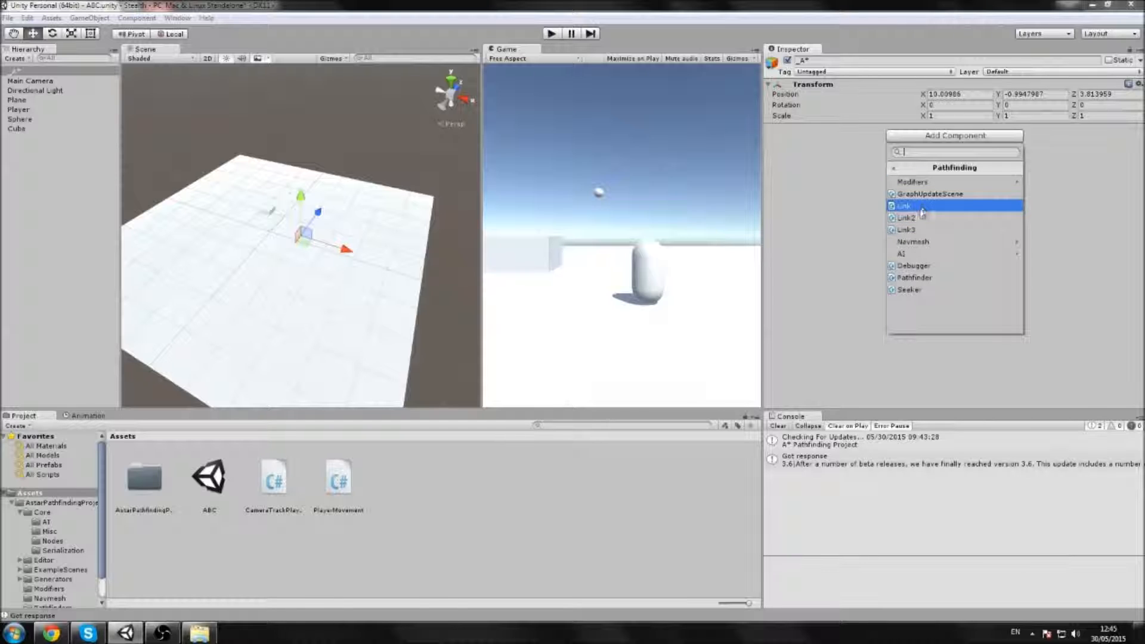
{"action": "left_click", "coordinate": [930, 278]}
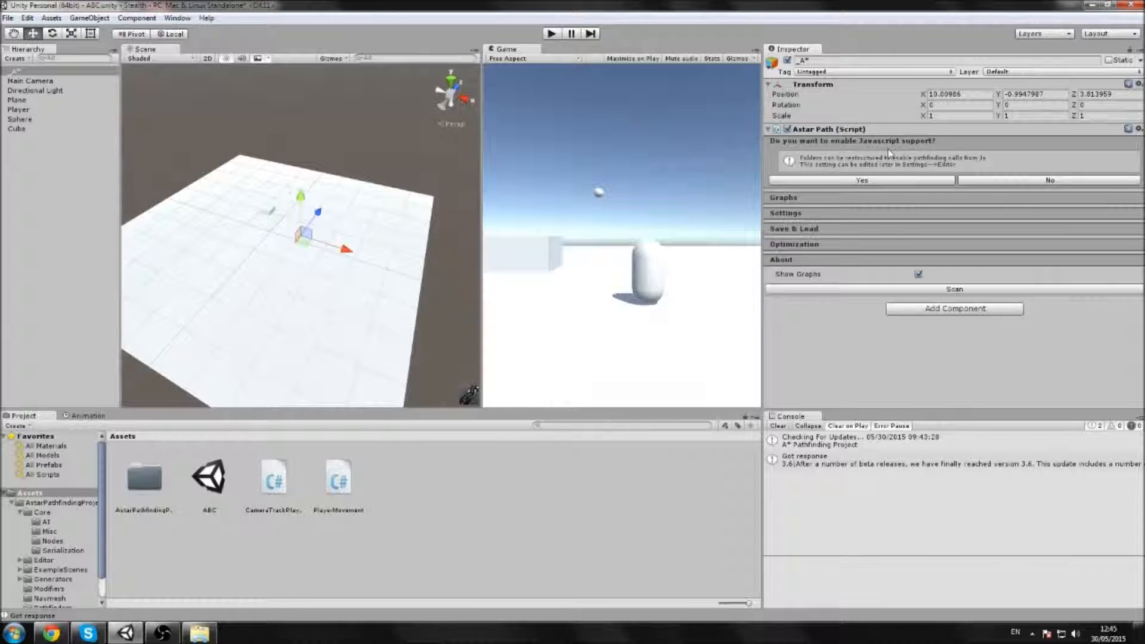
{"action": "left_click", "coordinate": [978, 180]}
Expand the Graphs section of the Astar Path component and reset the _A* object's transform
{"action": "left_click", "coordinate": [849, 142]}
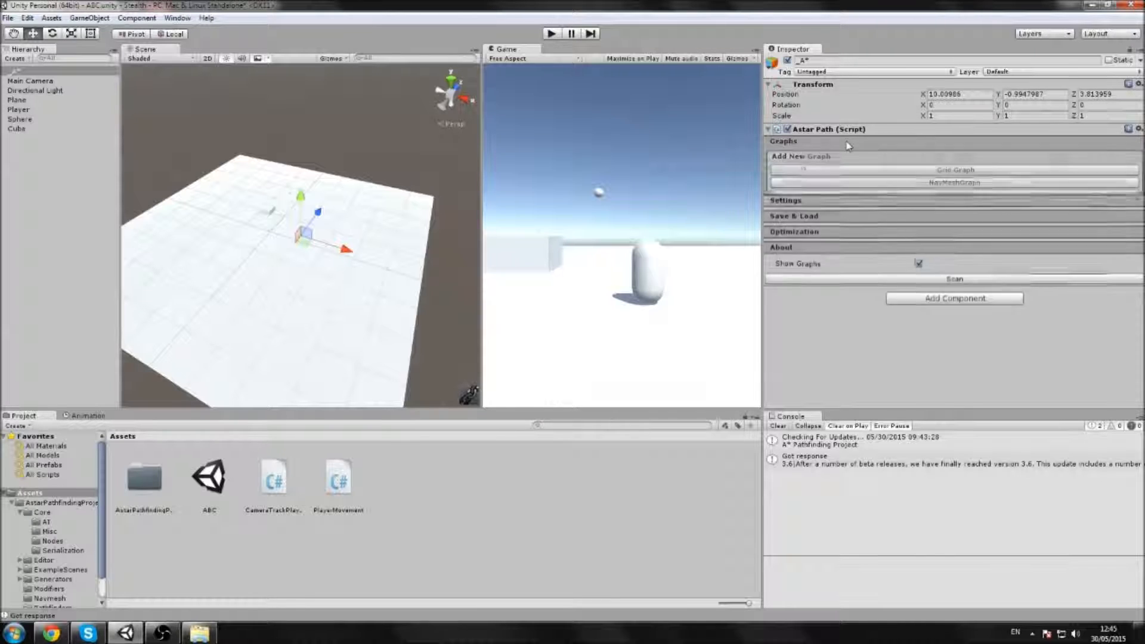
{"action": "scroll", "coordinate": [367, 258], "scroll_direction": "down", "scroll_amount": 3}
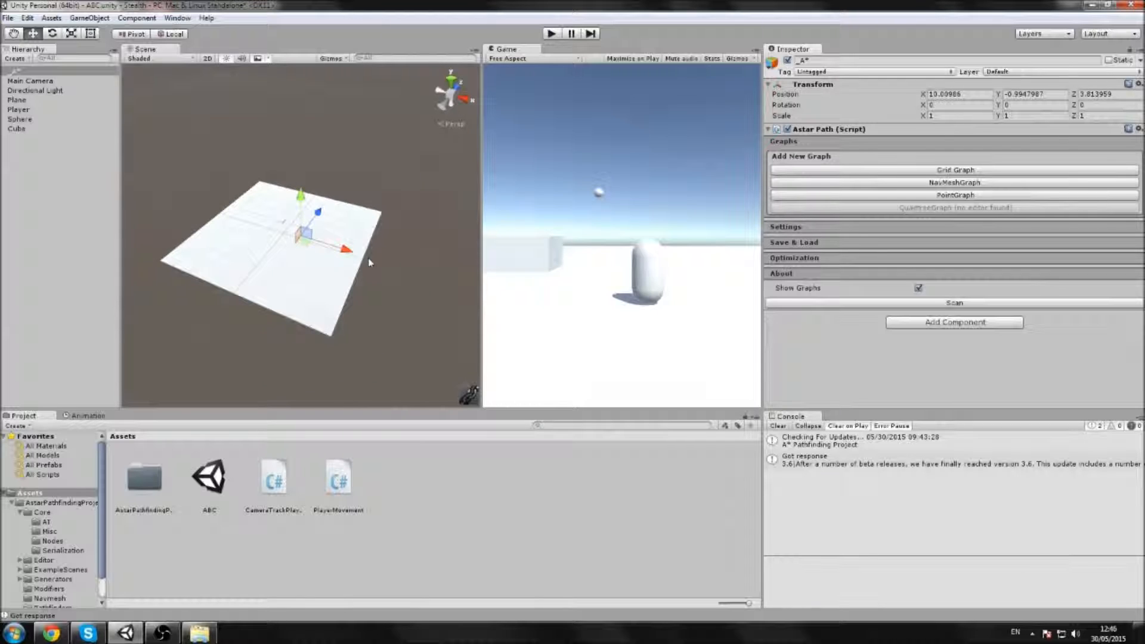
{"action": "middle_click_drag", "start_coordinate": [291, 250], "coordinate": [328, 235]}
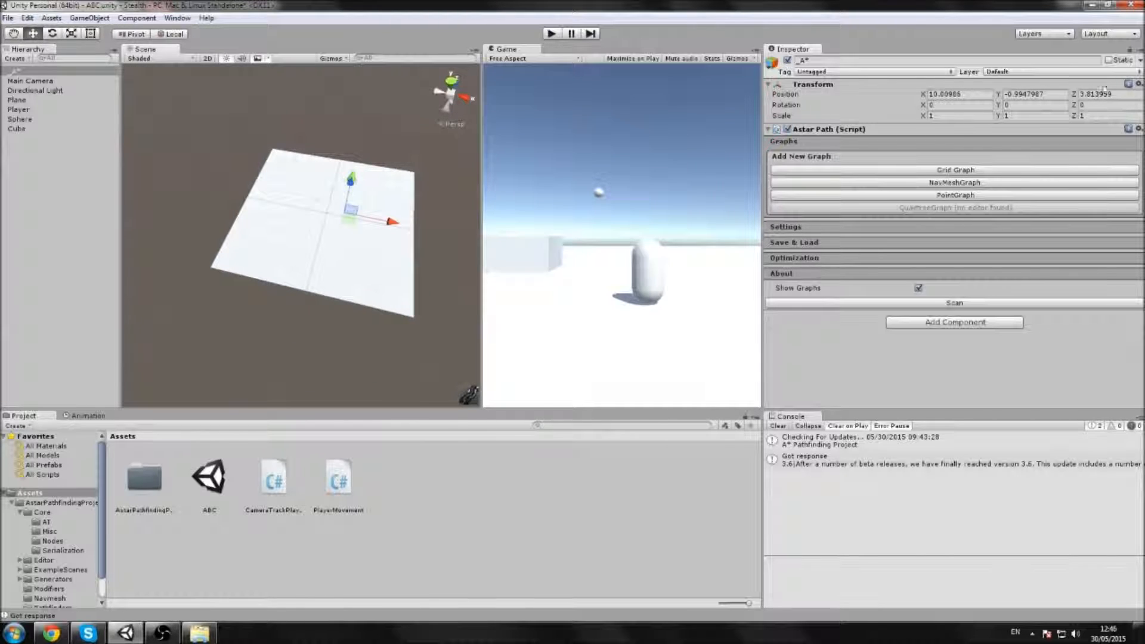
{"action": "left_click", "coordinate": [1137, 84]}
{"action": "left_click", "coordinate": [1127, 97]}
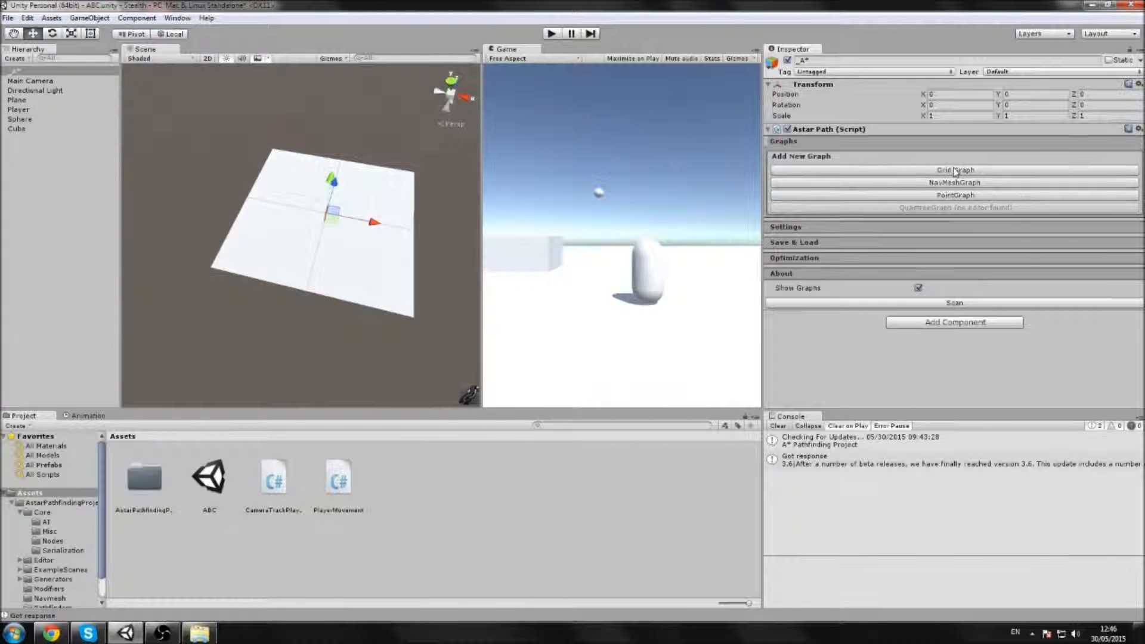
Add a Grid Graph to the Astar Path component and set its width and depth to 100 nodes
{"action": "left_click", "coordinate": [955, 170]}
{"action": "left_click", "coordinate": [816, 156]}
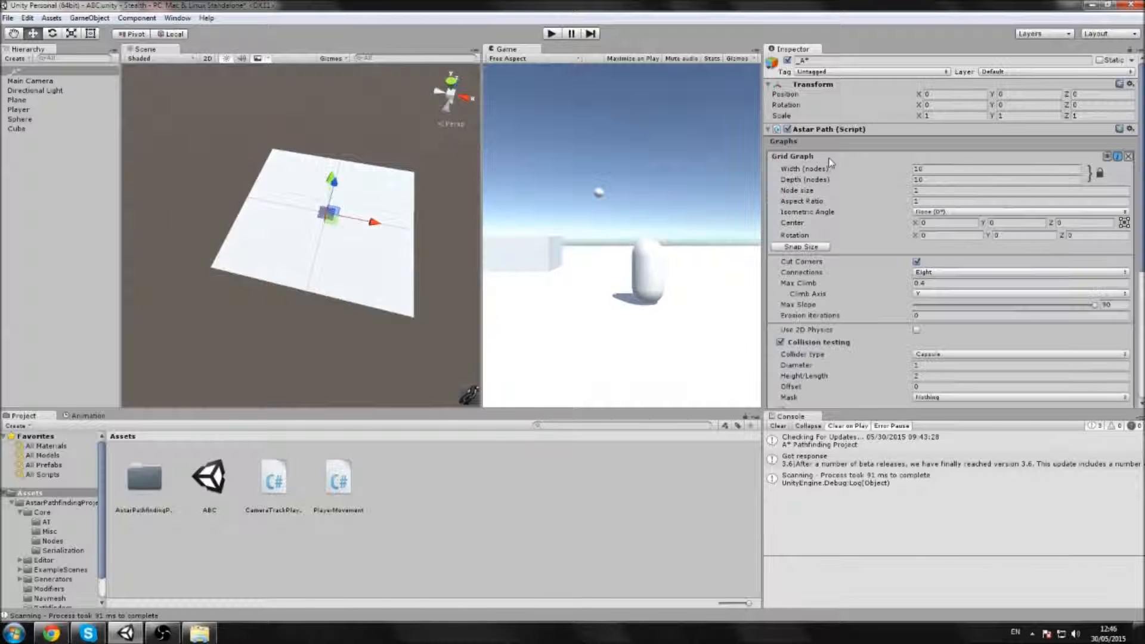
{"action": "left_click", "coordinate": [452, 81]}
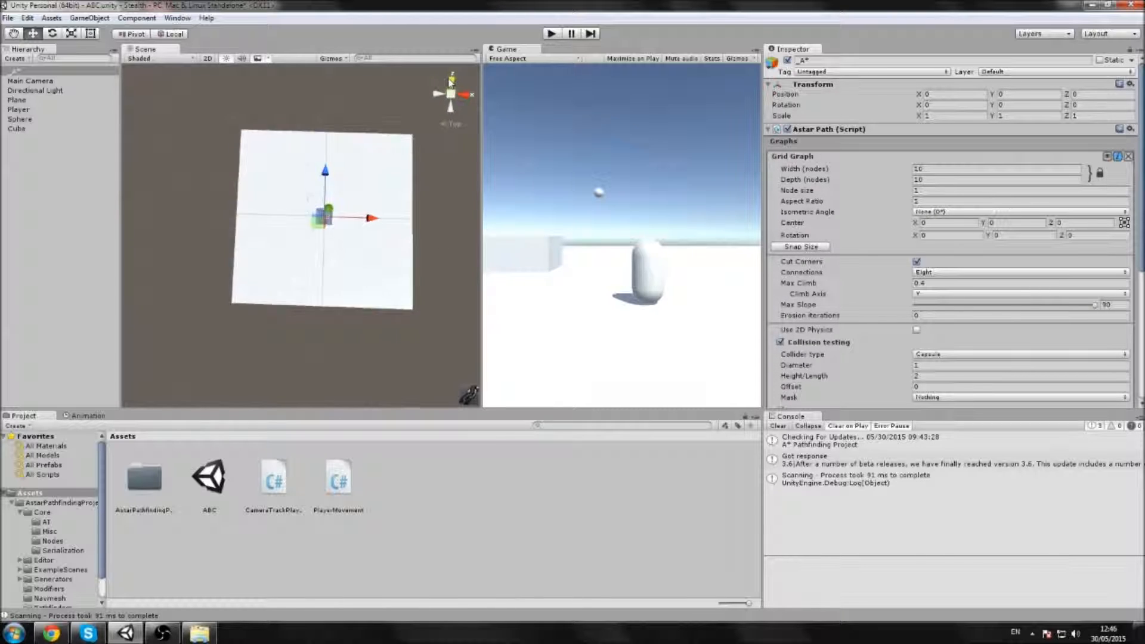
{"action": "left_click", "coordinate": [965, 169]}
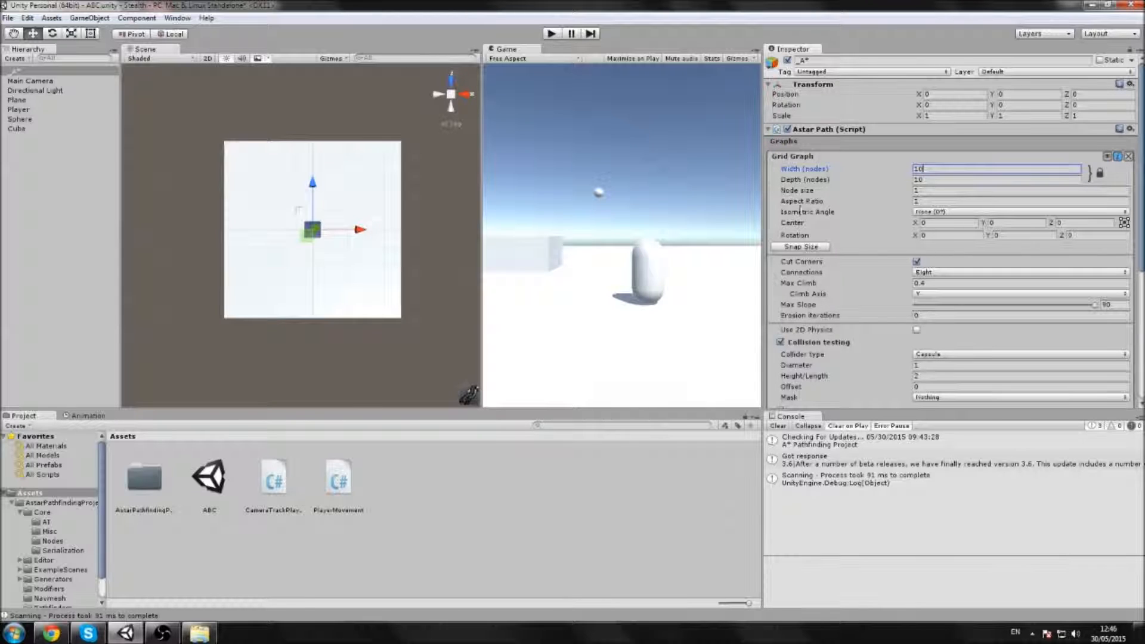
{"action": "type", "text": "0"}
{"action": "left_click", "coordinate": [953, 181]}
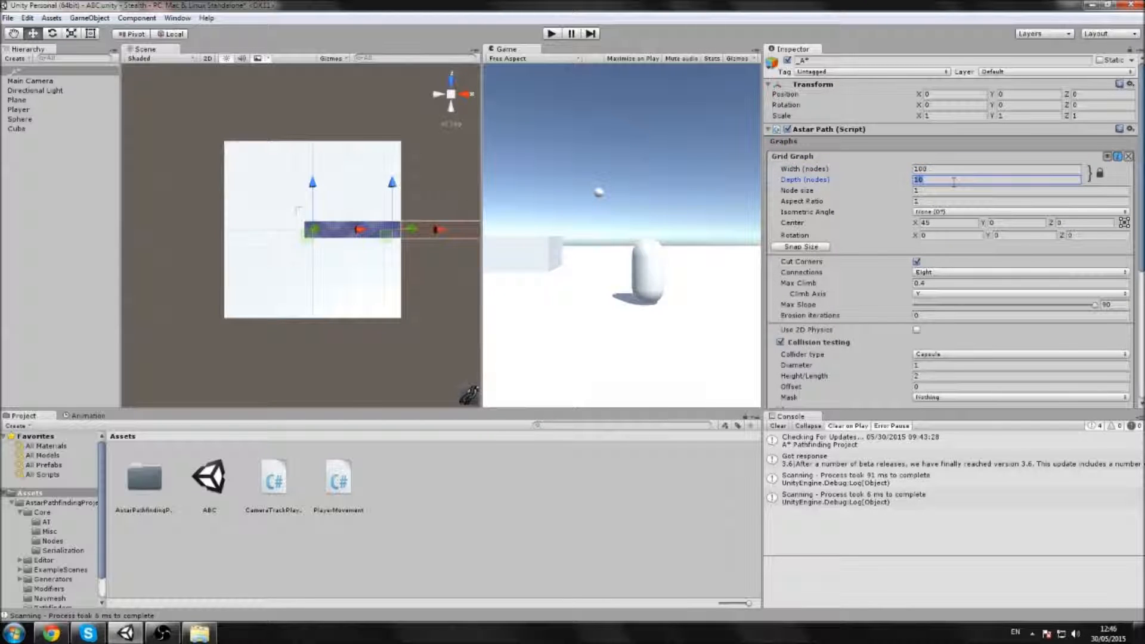
{"action": "type", "text": "0"}
Set the grid graph's center X and Z coordinates to 0
{"action": "left_click", "coordinate": [952, 222]}
{"action": "type", "text": "0"}
{"action": "left_click", "coordinate": [1085, 222]}
{"action": "type", "text": "0"}
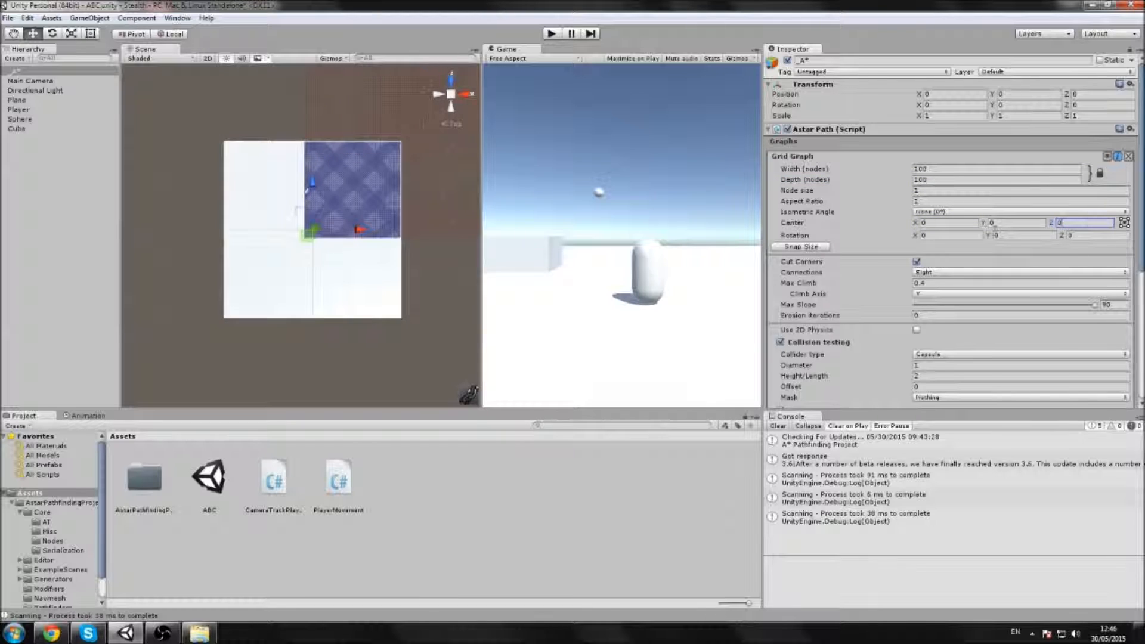
Snap the grid graph's size and rescan it so the grid covers the whole plane
{"action": "left_click", "coordinate": [801, 247]}
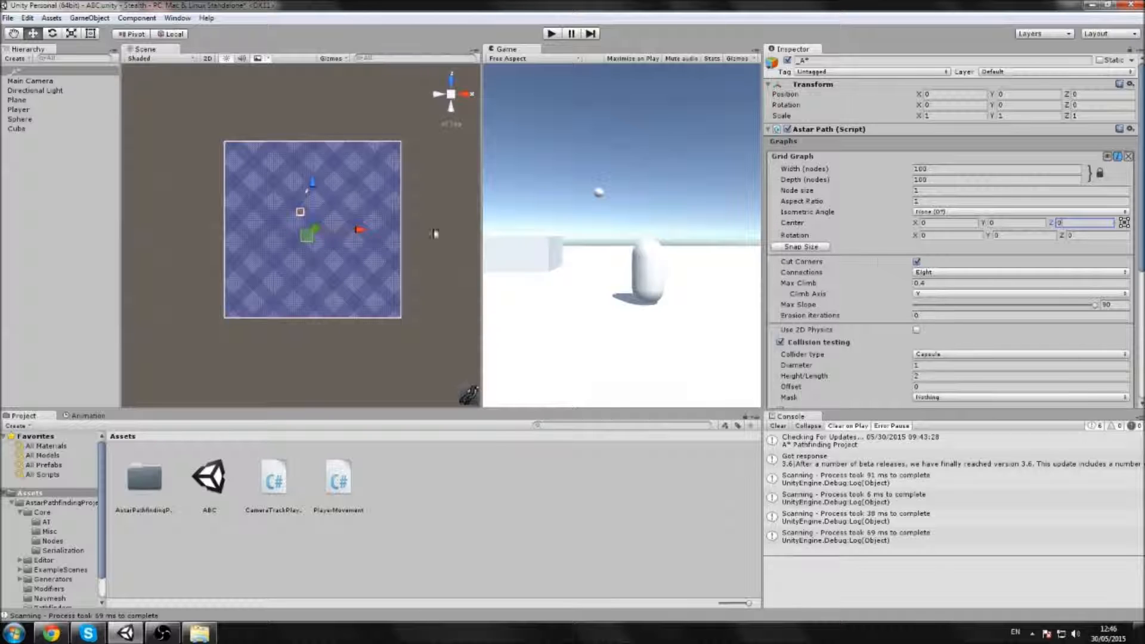
{"action": "scroll", "coordinate": [401, 239], "scroll_direction": "up", "scroll_amount": 6}
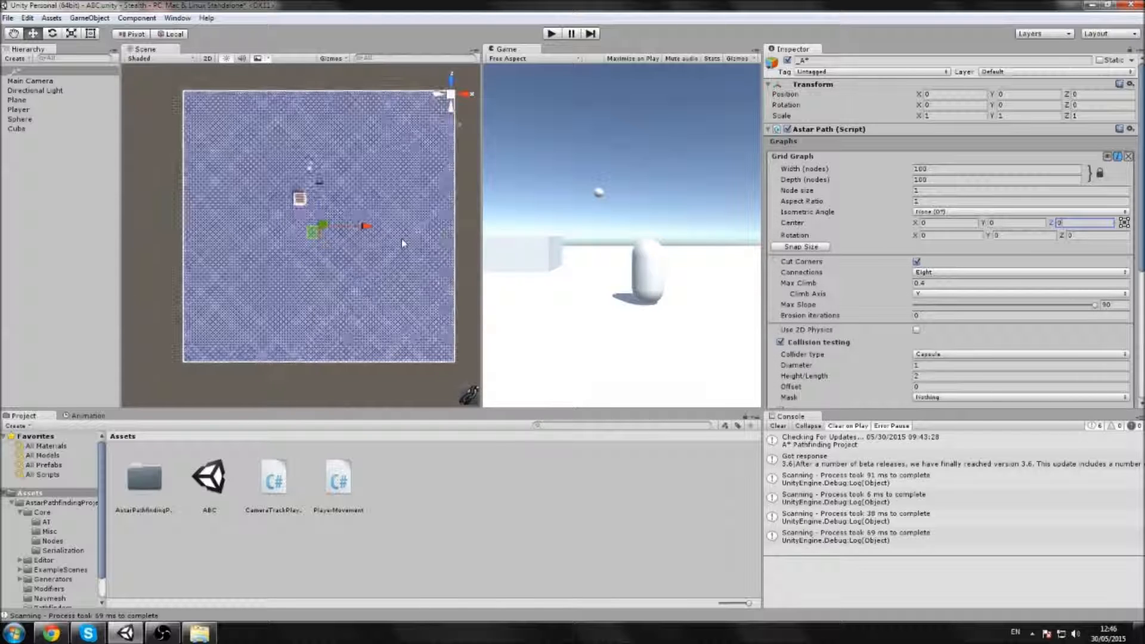
Examine the grid graph's collision testing mask options and the Settings section of the Astar Path component
{"action": "scroll", "coordinate": [352, 227], "scroll_direction": "down", "scroll_amount": 3}
{"action": "scroll", "coordinate": [953, 239], "scroll_direction": "down", "scroll_amount": 3}
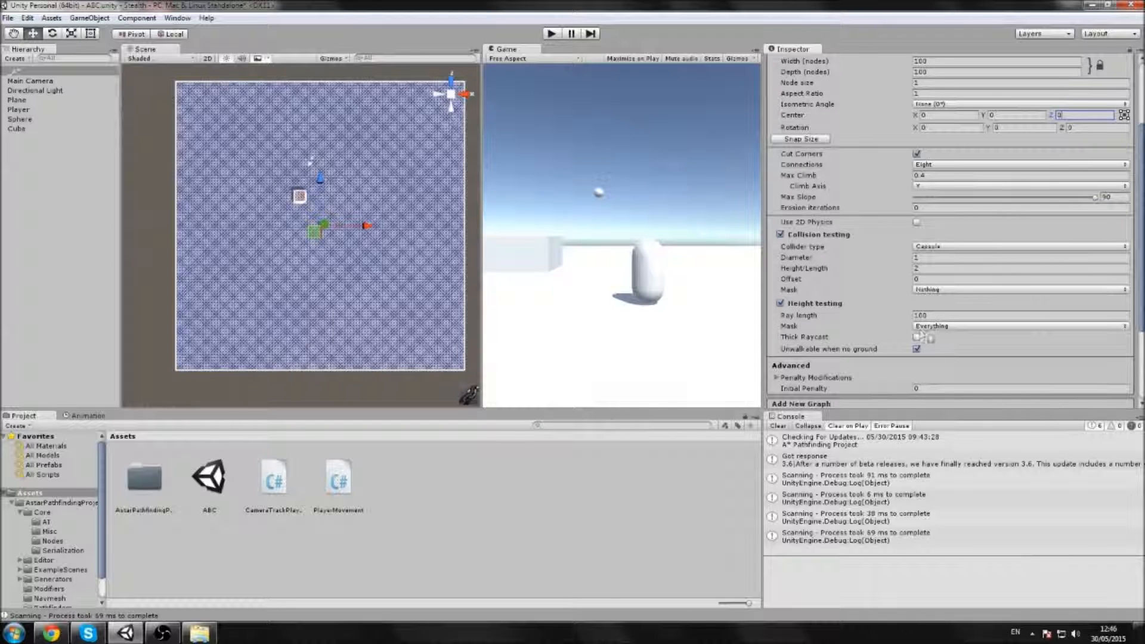
{"action": "left_click", "coordinate": [921, 290]}
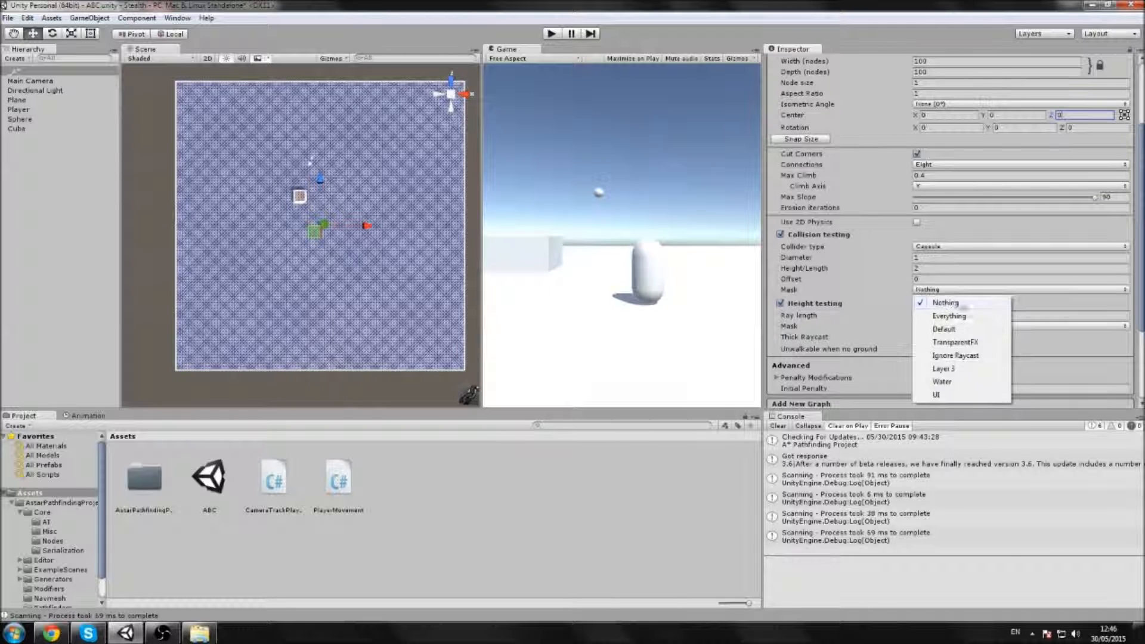
{"action": "left_click", "coordinate": [862, 361]}
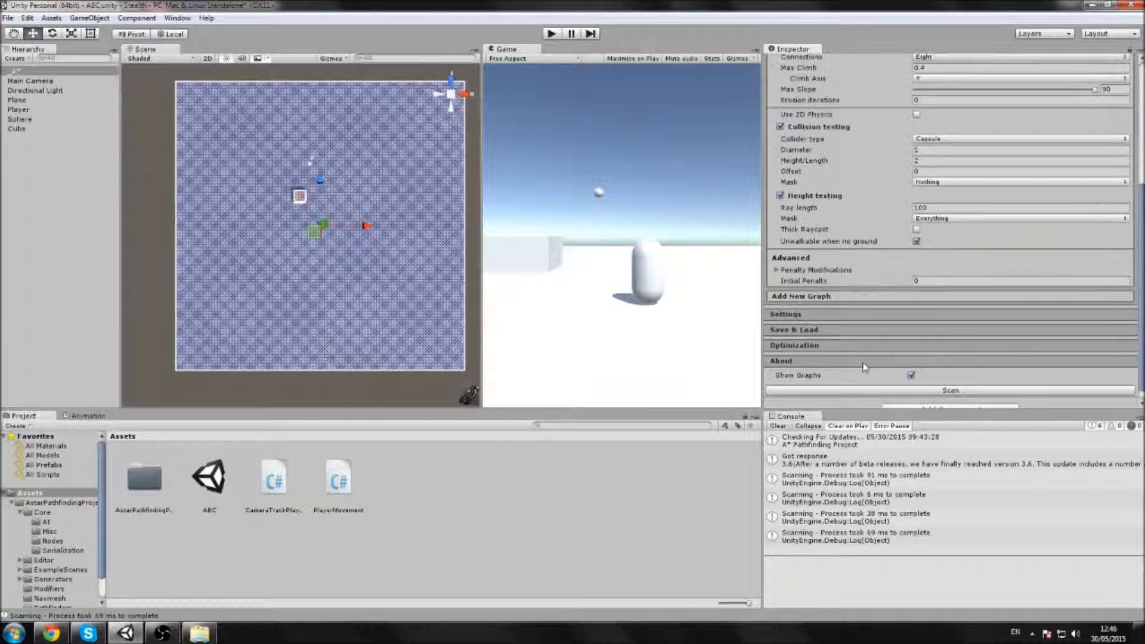
{"action": "scroll", "coordinate": [864, 365], "scroll_direction": "down", "scroll_amount": 5}
{"action": "left_click", "coordinate": [822, 302]}
{"action": "scroll", "coordinate": [820, 263], "scroll_direction": "down", "scroll_amount": 5}
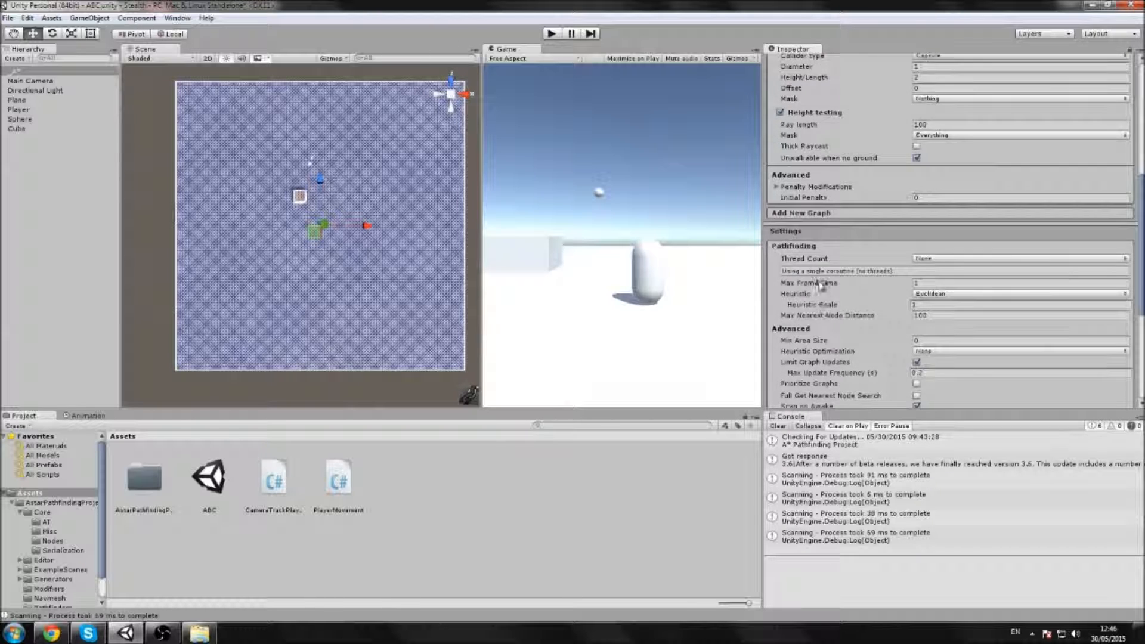
{"action": "scroll", "coordinate": [877, 239], "scroll_direction": "up", "scroll_amount": 7}
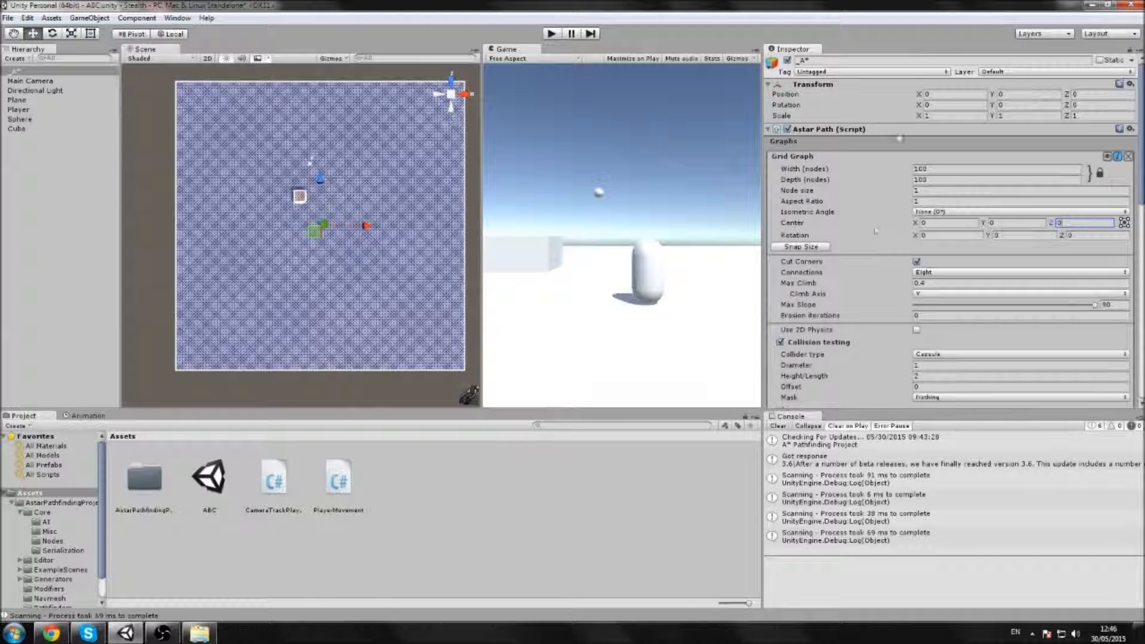
{"action": "scroll", "coordinate": [832, 297], "scroll_direction": "down", "scroll_amount": 3}
{"action": "left_click", "coordinate": [799, 244]}
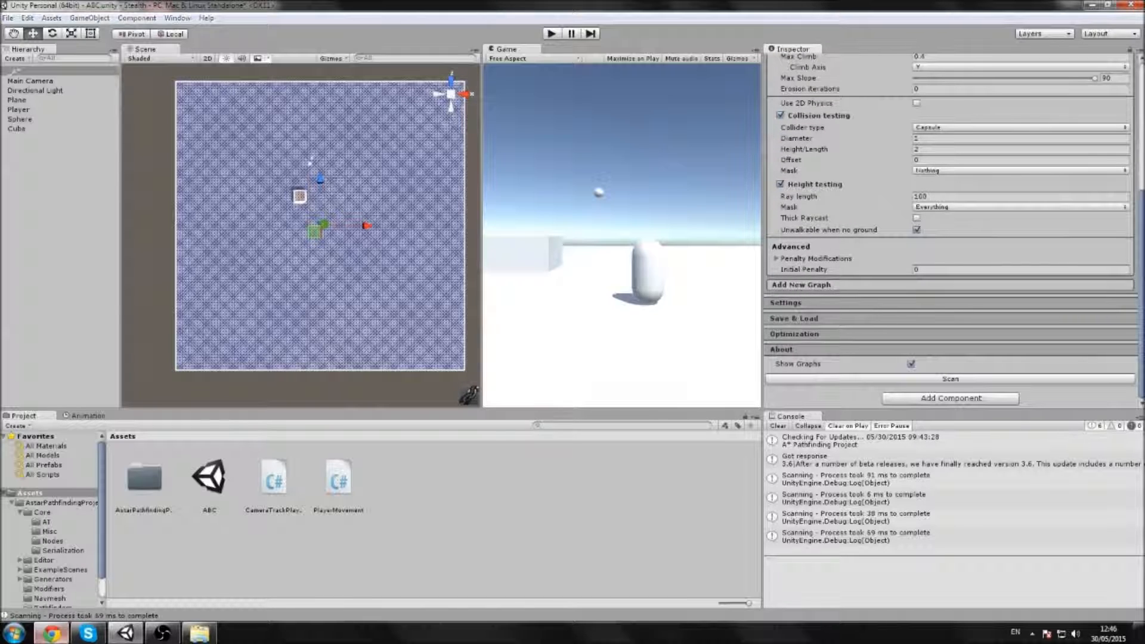
{"action": "left_click", "coordinate": [51, 632]}
{"action": "left_click", "coordinate": [125, 633]}
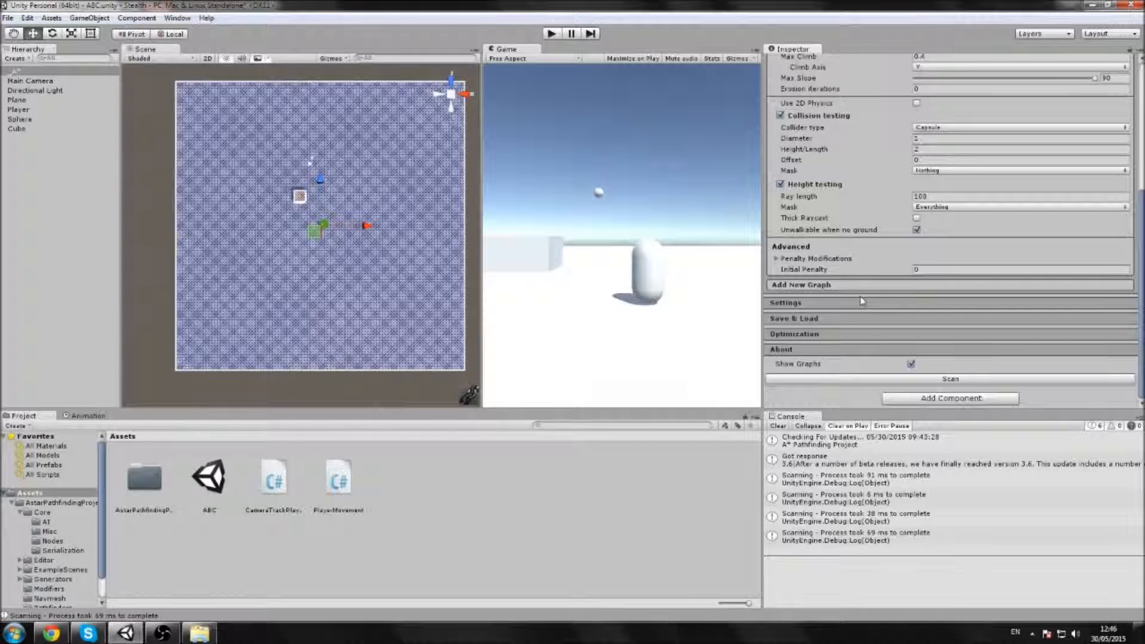
{"action": "scroll", "coordinate": [859, 299], "scroll_direction": "up", "scroll_amount": 8}
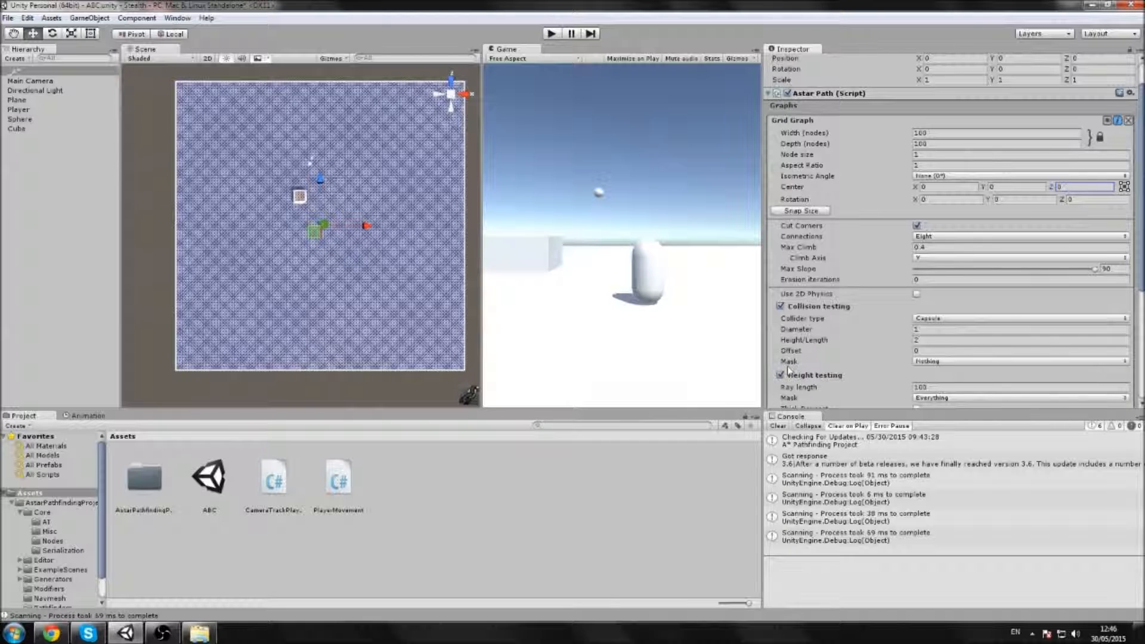
{"action": "left_click", "coordinate": [933, 362]}
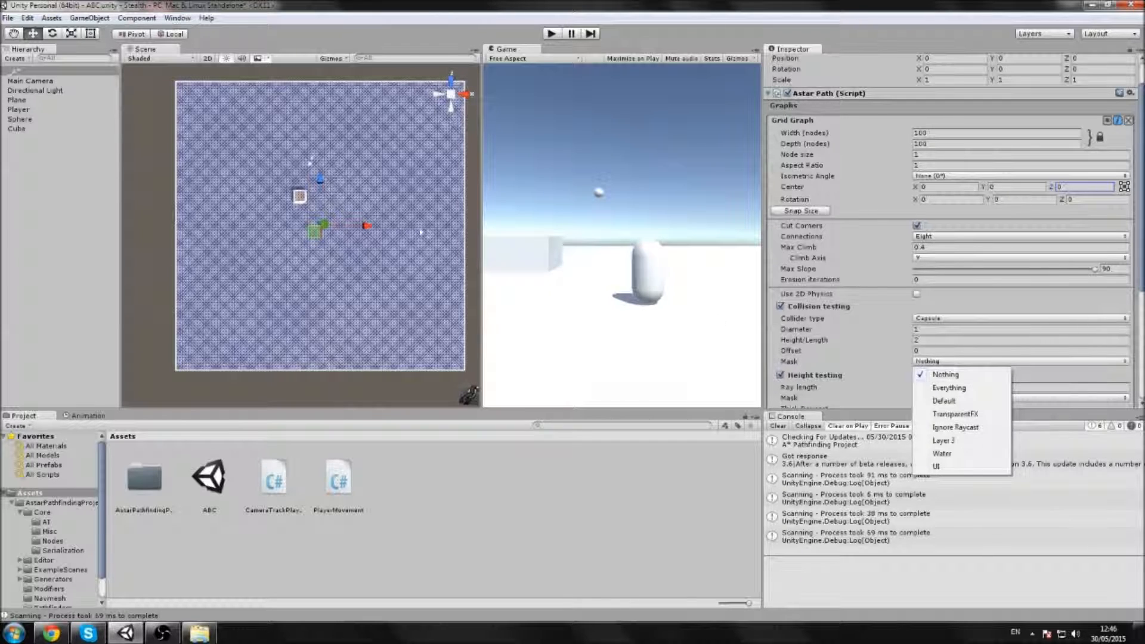
Select the cube and add a new layer named Wall as User Layer 8
{"action": "left_click", "coordinate": [299, 199]}
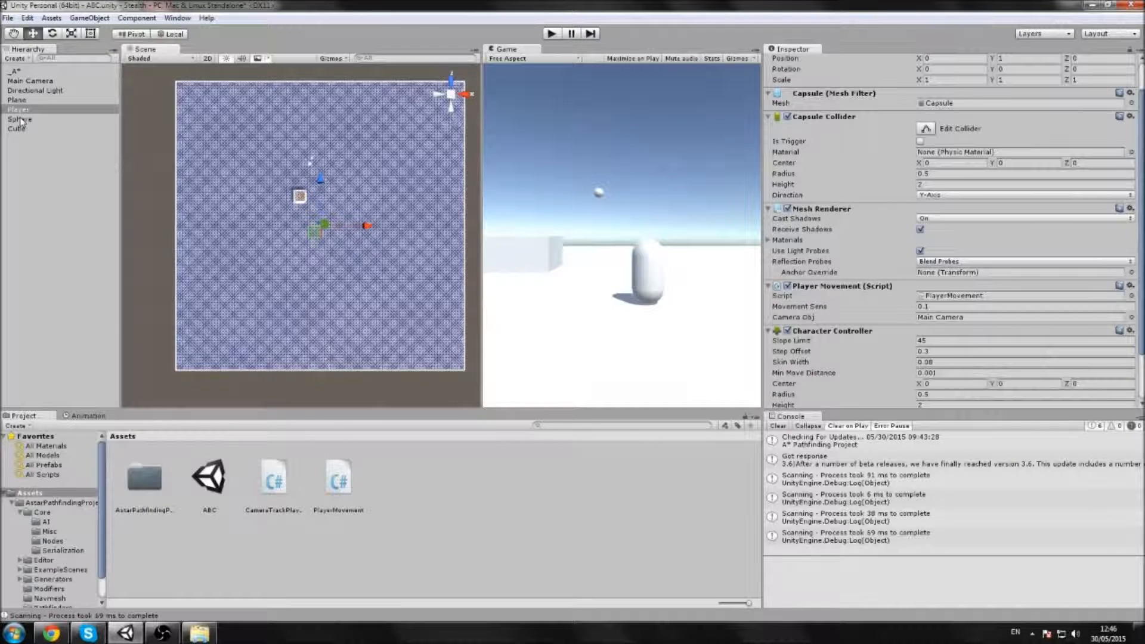
{"action": "left_click", "coordinate": [302, 158]}
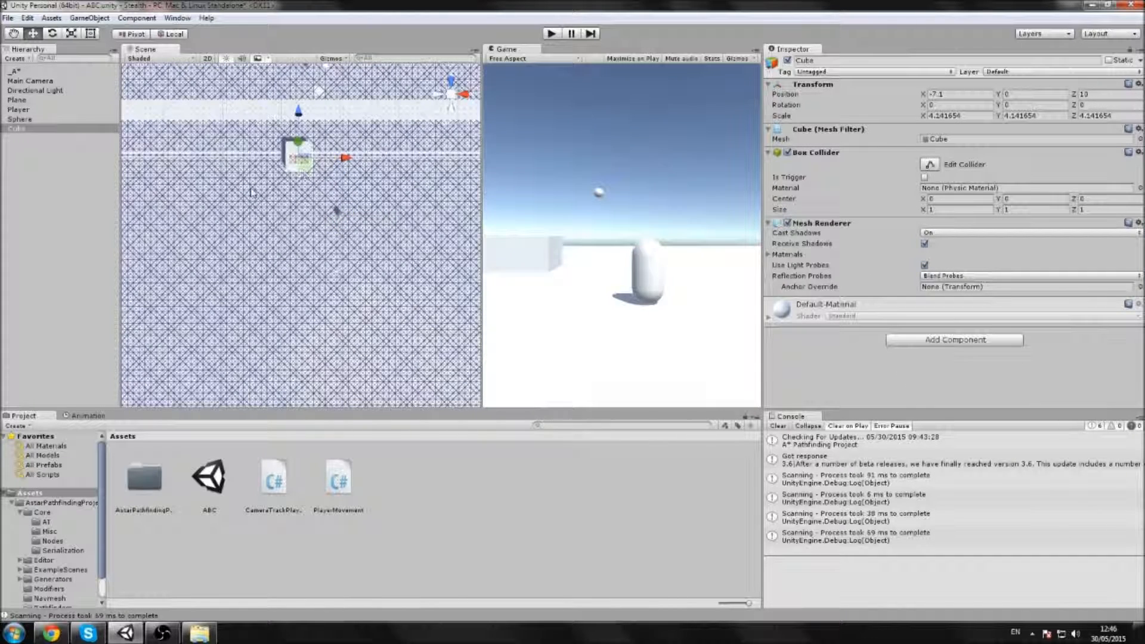
{"action": "left_click", "coordinate": [1013, 71]}
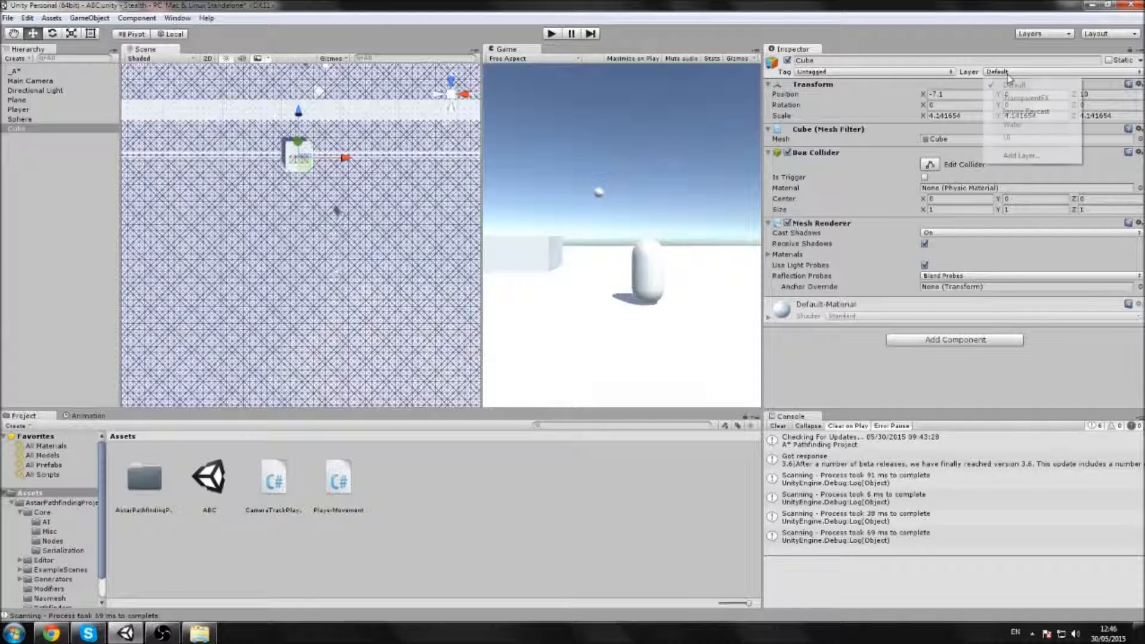
{"action": "left_click", "coordinate": [1035, 154]}
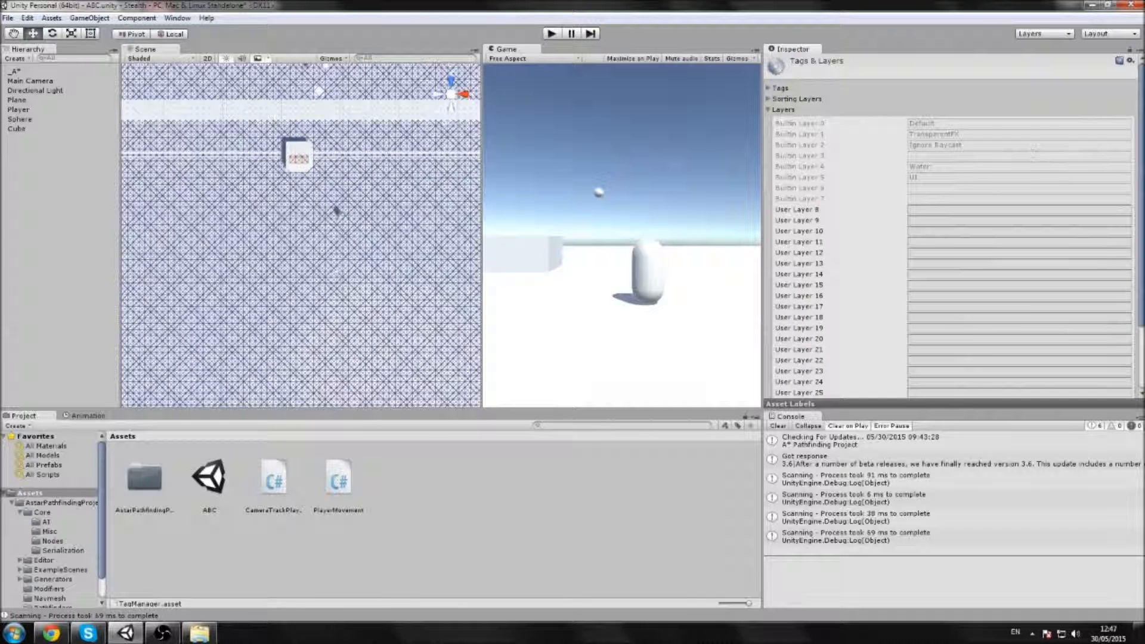
{"action": "scroll", "coordinate": [912, 197], "scroll_direction": "down", "scroll_amount": 2}
{"action": "left_click", "coordinate": [932, 173]}
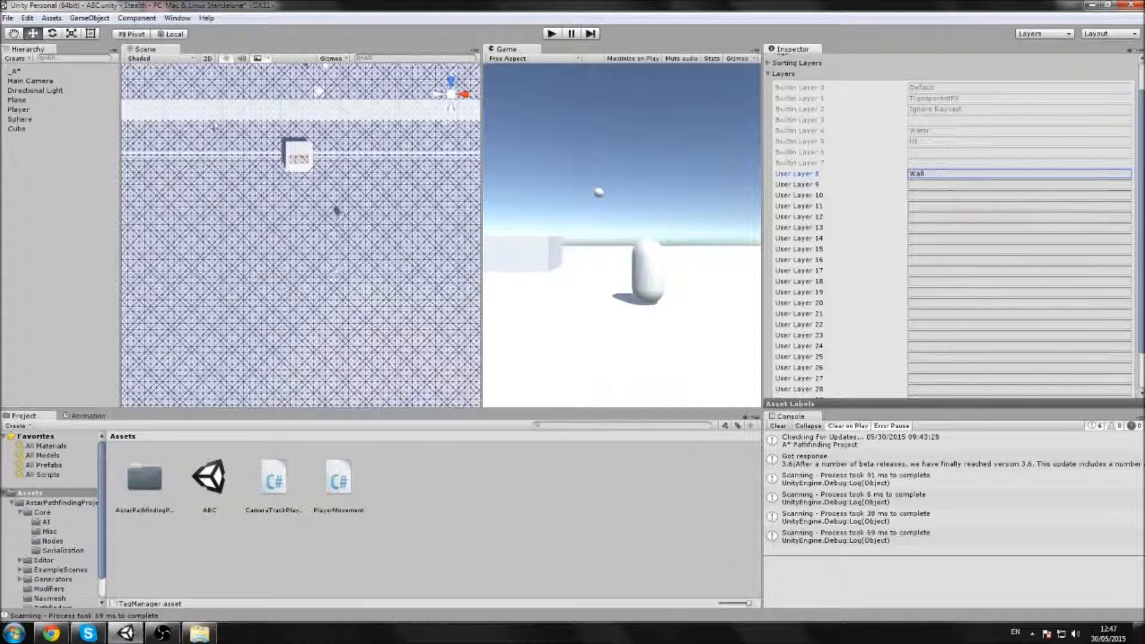
Set the collision testing mask of the _A* object's grid graph to Wall and rescan the graph
{"action": "left_click", "coordinate": [17, 71]}
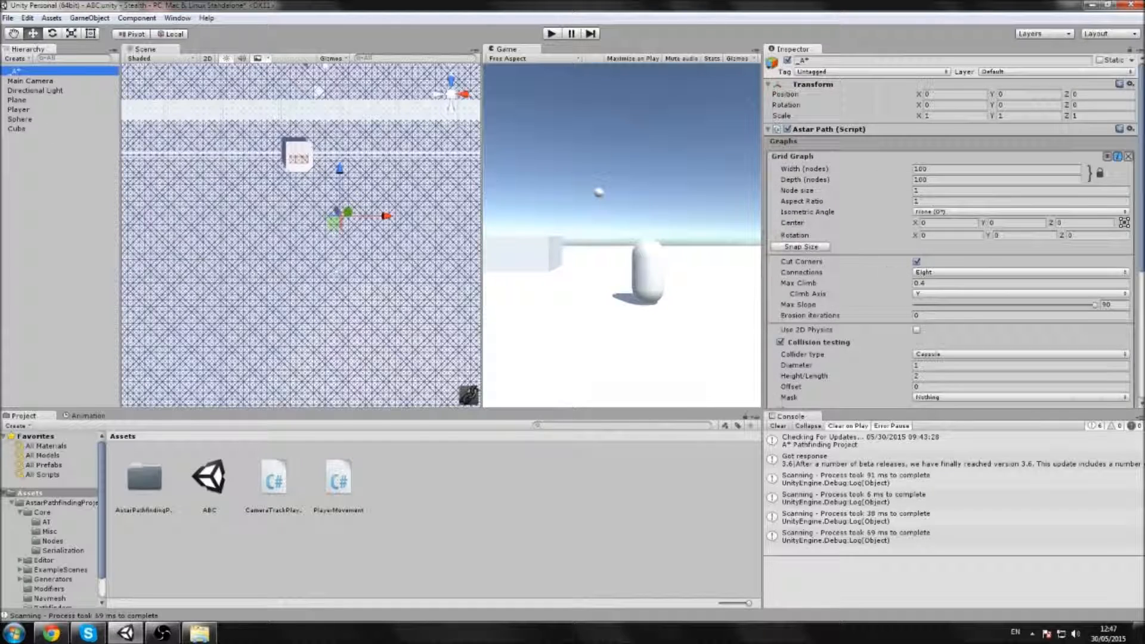
{"action": "scroll", "coordinate": [953, 238], "scroll_direction": "down", "scroll_amount": 5}
{"action": "left_click", "coordinate": [938, 211]}
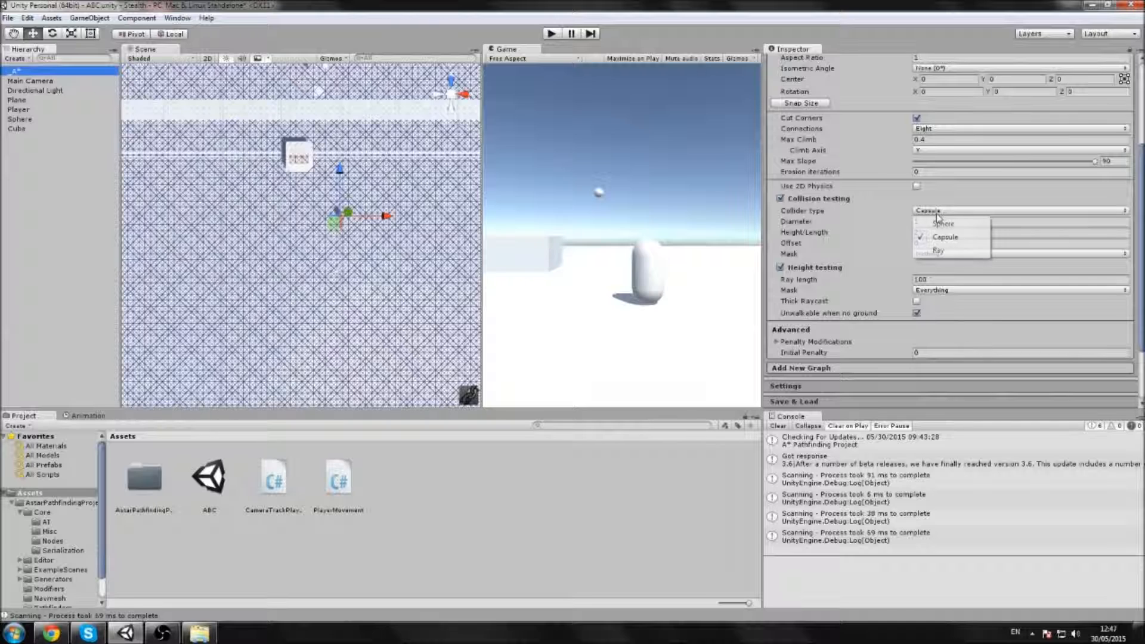
{"action": "left_click", "coordinate": [1010, 280]}
{"action": "left_click", "coordinate": [997, 254]}
{"action": "left_click", "coordinate": [955, 397]}
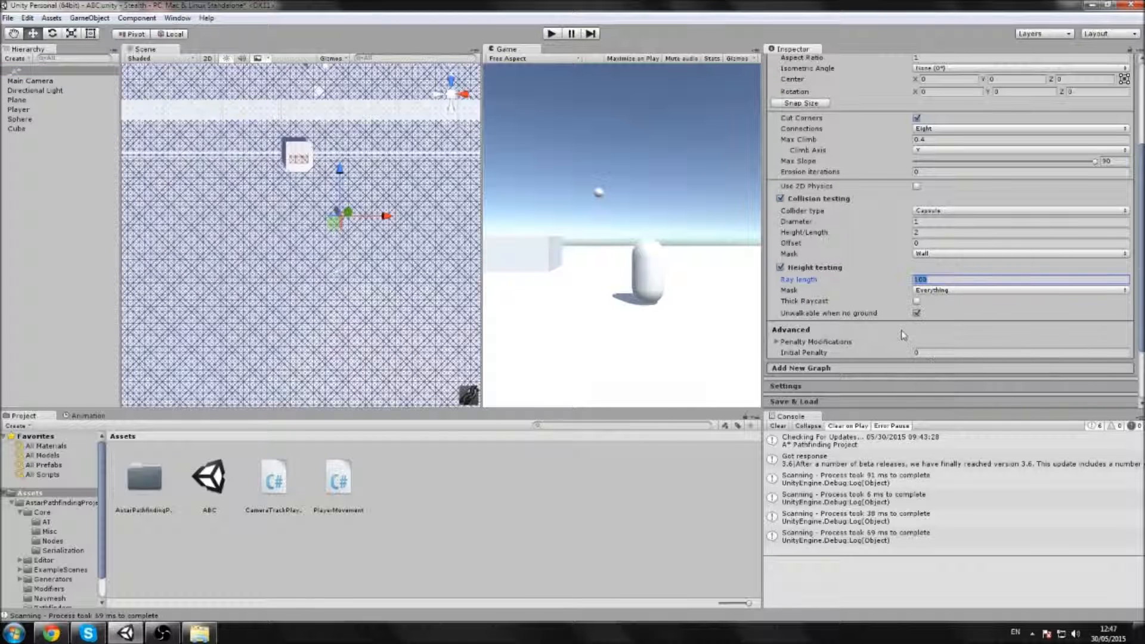
{"action": "scroll", "coordinate": [930, 387], "scroll_direction": "down", "scroll_amount": 3}
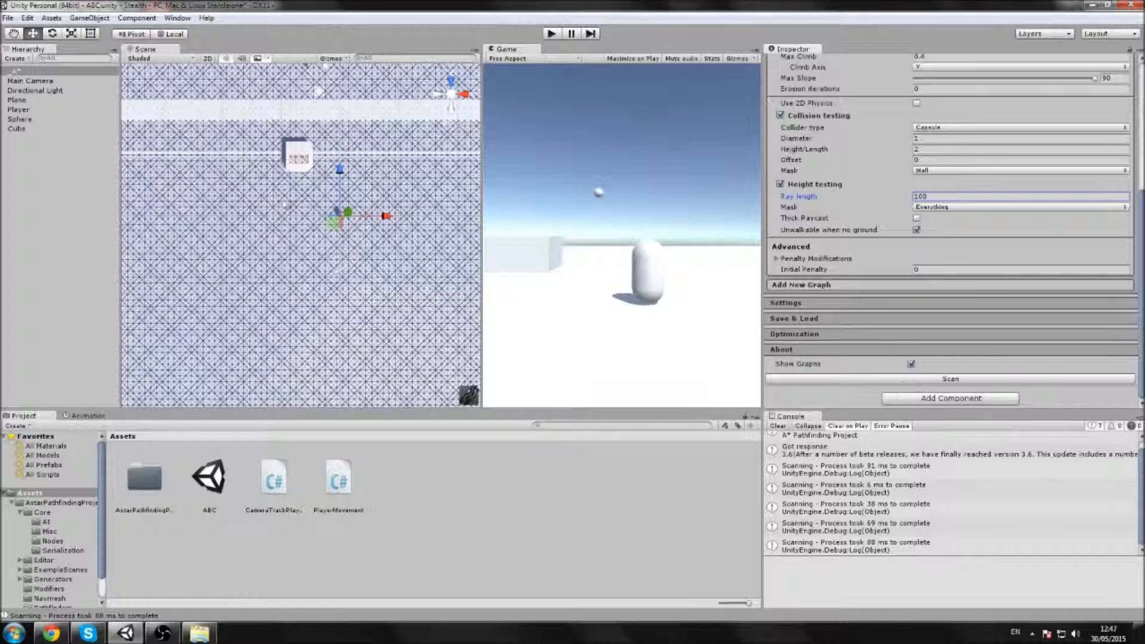
Set the grid graph's collision testing mask to Nothing and rescan the graph
{"action": "scroll", "coordinate": [304, 173], "scroll_direction": "up", "scroll_amount": 10}
{"action": "middle_click_drag", "start_coordinate": [280, 102], "coordinate": [284, 257]}
{"action": "left_click_drag", "start_coordinate": [284, 256], "coordinate": [312, 213], "text": "alt"}
{"action": "right_click_drag", "start_coordinate": [311, 213], "coordinate": [353, 171]}
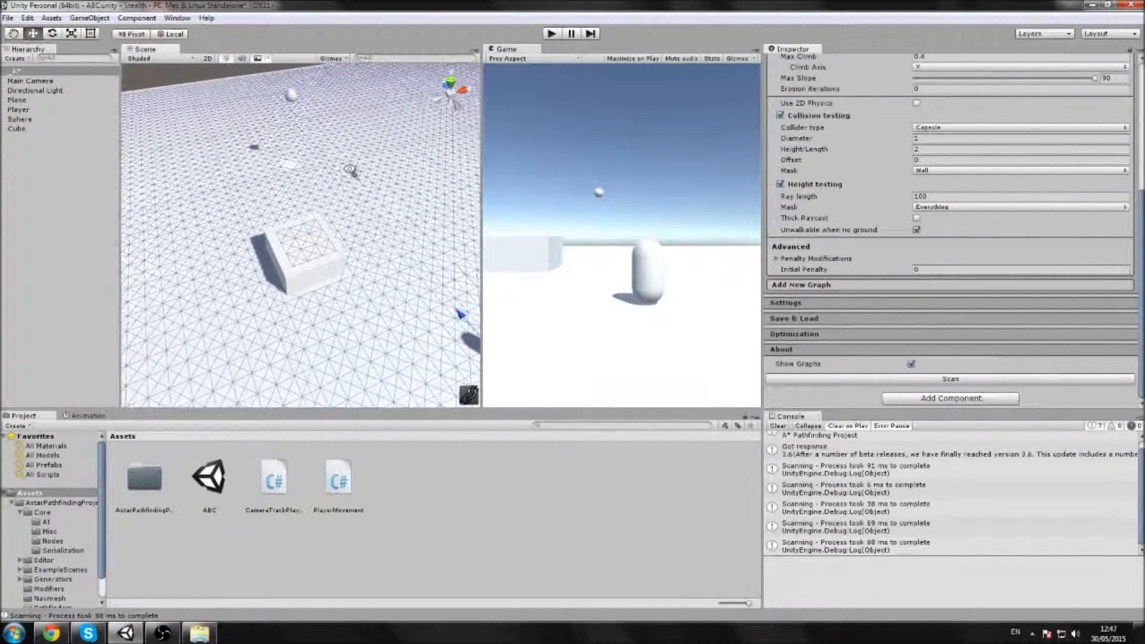
{"action": "scroll", "coordinate": [284, 302], "scroll_direction": "up", "scroll_amount": 3}
{"action": "scroll", "coordinate": [285, 316], "scroll_direction": "up", "scroll_amount": 2}
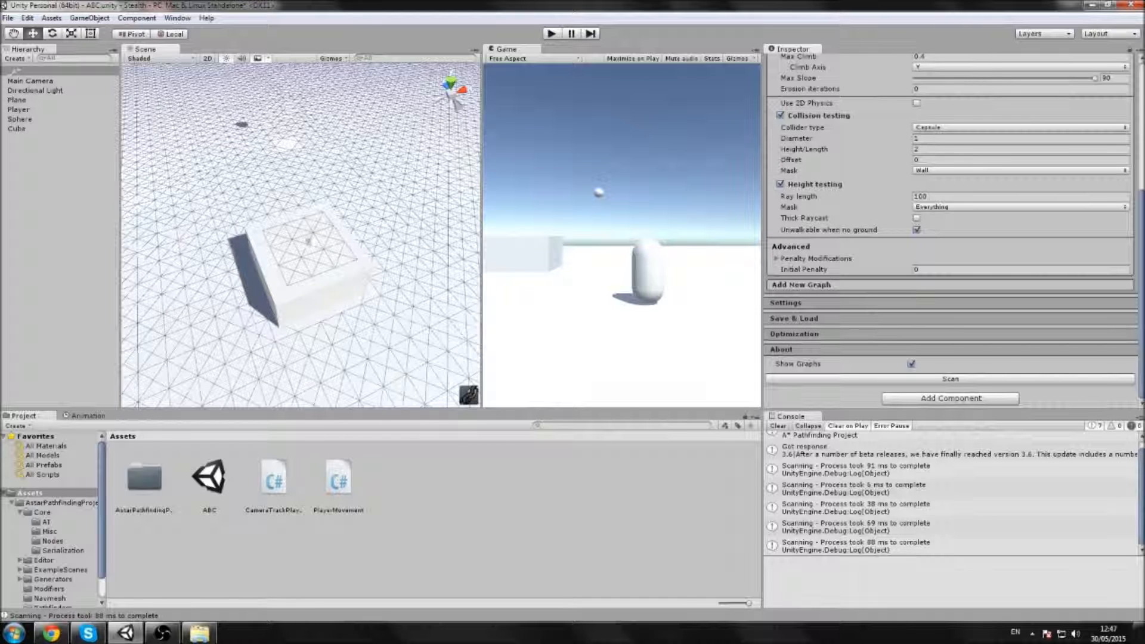
{"action": "left_click", "coordinate": [921, 170]}
{"action": "left_click", "coordinate": [925, 184]}
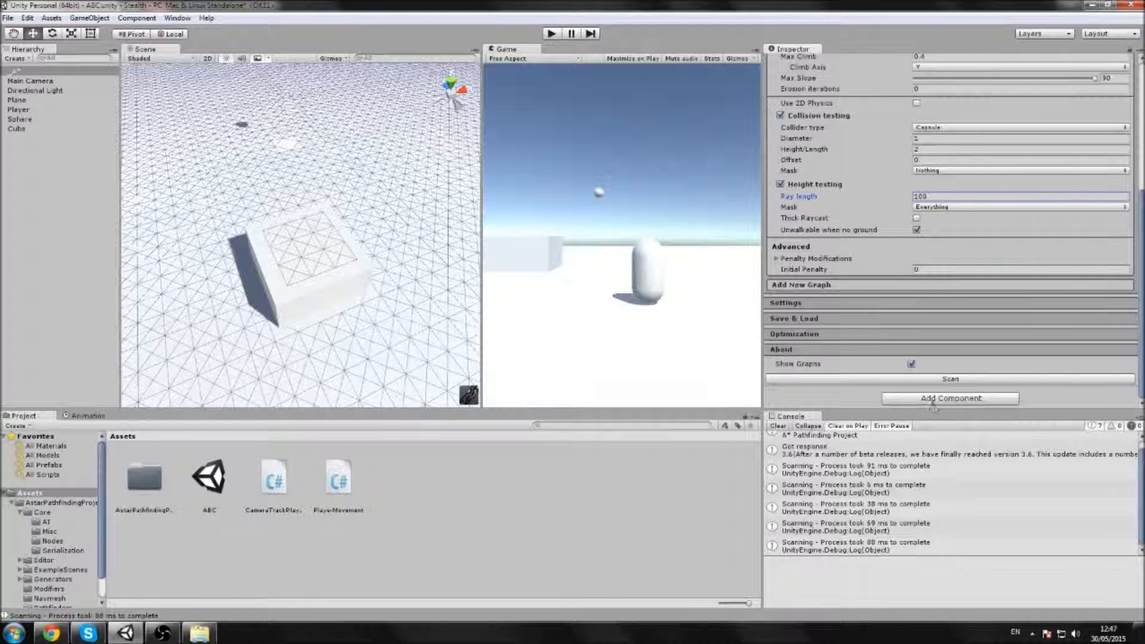
{"action": "left_click", "coordinate": [933, 399]}
{"action": "left_click", "coordinate": [930, 382]}
{"action": "left_click", "coordinate": [931, 381]}
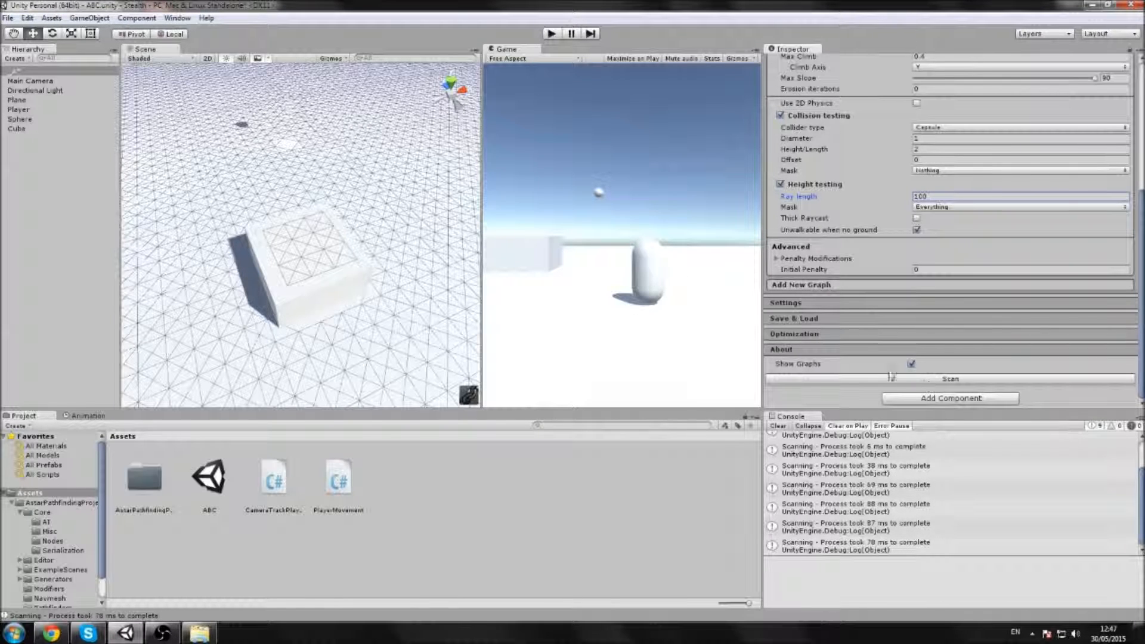
Inspect the scanned grid around the cube from several angles and review the _A* object's collision and height testing settings
{"action": "middle_click_drag", "start_coordinate": [440, 319], "coordinate": [436, 298]}
{"action": "right_click_drag", "start_coordinate": [437, 298], "coordinate": [373, 240]}
{"action": "middle_click_drag", "start_coordinate": [373, 241], "coordinate": [287, 228]}
{"action": "scroll", "coordinate": [350, 253], "scroll_direction": "up", "scroll_amount": 2}
{"action": "middle_click_drag", "start_coordinate": [350, 253], "coordinate": [346, 242]}
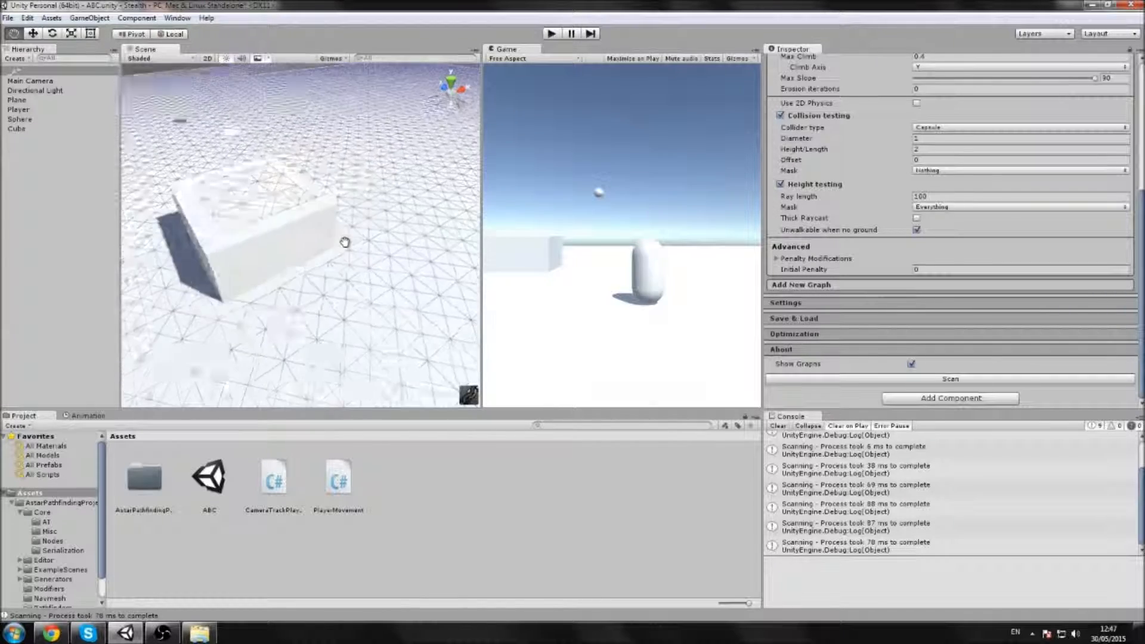
{"action": "scroll", "coordinate": [345, 242], "scroll_direction": "down", "scroll_amount": 4}
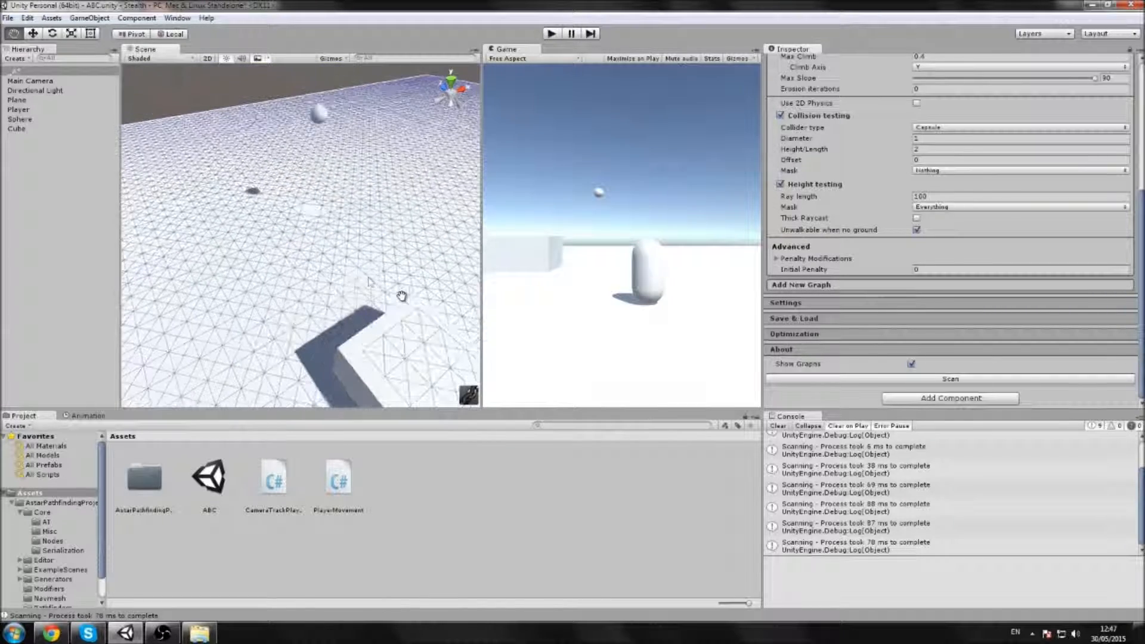
{"action": "left_click", "coordinate": [314, 215]}
{"action": "right_click_drag", "start_coordinate": [314, 215], "coordinate": [325, 239]}
{"action": "left_click", "coordinate": [321, 256]}
{"action": "mouse_move", "coordinate": [282, 122]}
{"action": "left_mouse_down"}
{"action": "mouse_move", "coordinate": [289, 41]}
{"action": "mouse_move", "coordinate": [281, 127]}
{"action": "left_mouse_up"}
{"action": "left_click", "coordinate": [37, 81]}
{"action": "left_click", "coordinate": [18, 70]}
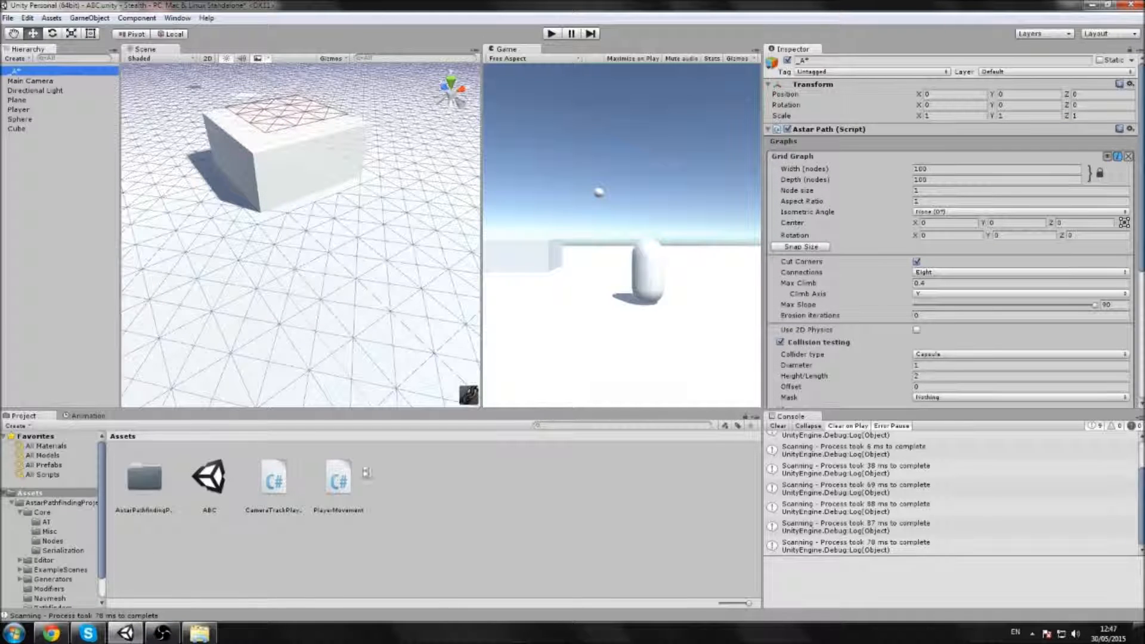
{"action": "scroll", "coordinate": [864, 295], "scroll_direction": "down", "scroll_amount": 3}
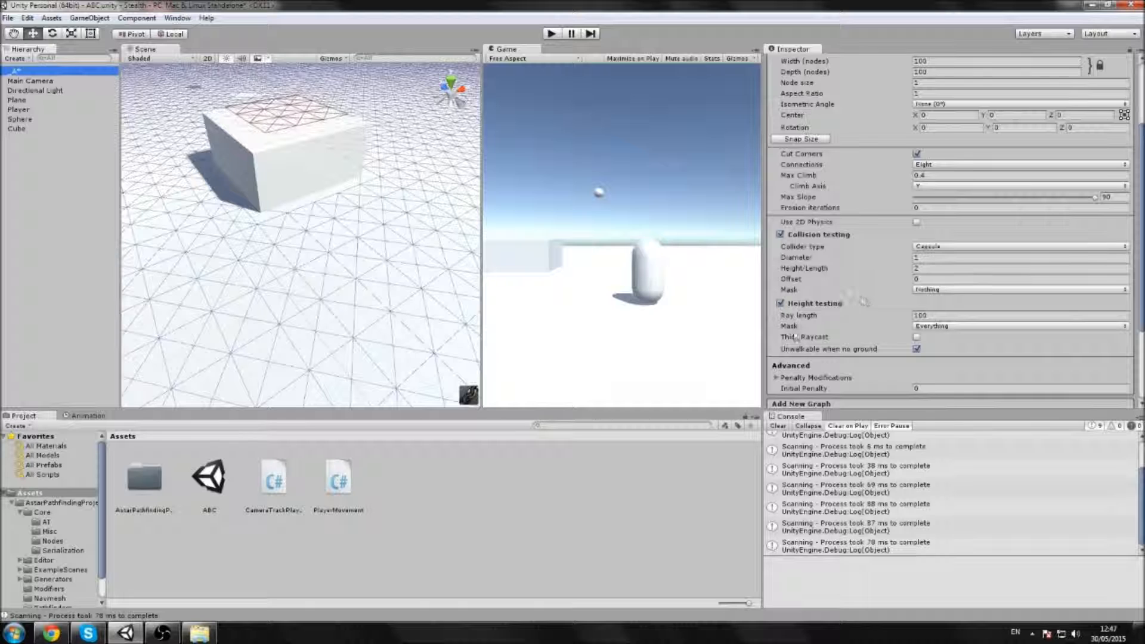
{"action": "left_click", "coordinate": [163, 632]}
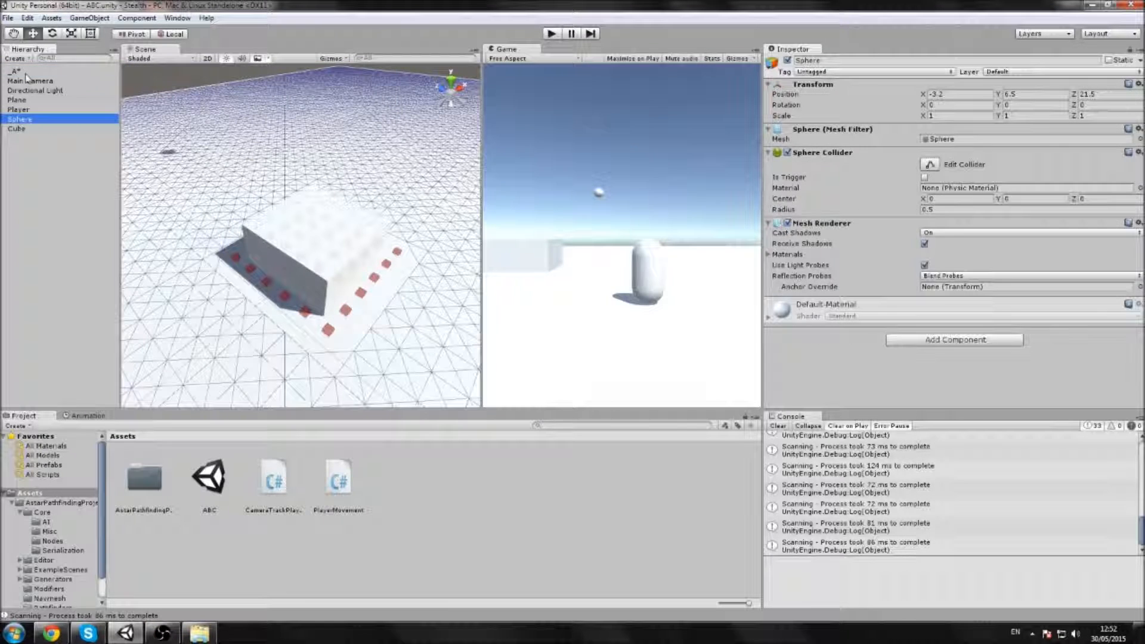
Check the grid graph's collision and height testing masks and the layers assigned to the plane and the cube
{"action": "left_click", "coordinate": [23, 71]}
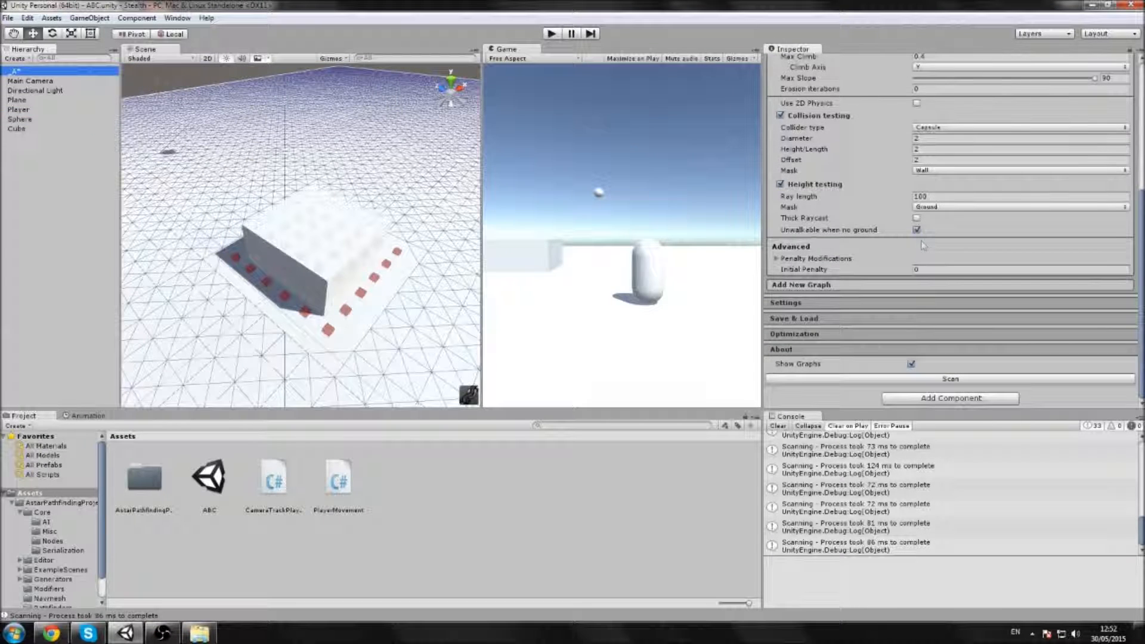
{"action": "scroll", "coordinate": [906, 273], "scroll_direction": "up", "scroll_amount": 1}
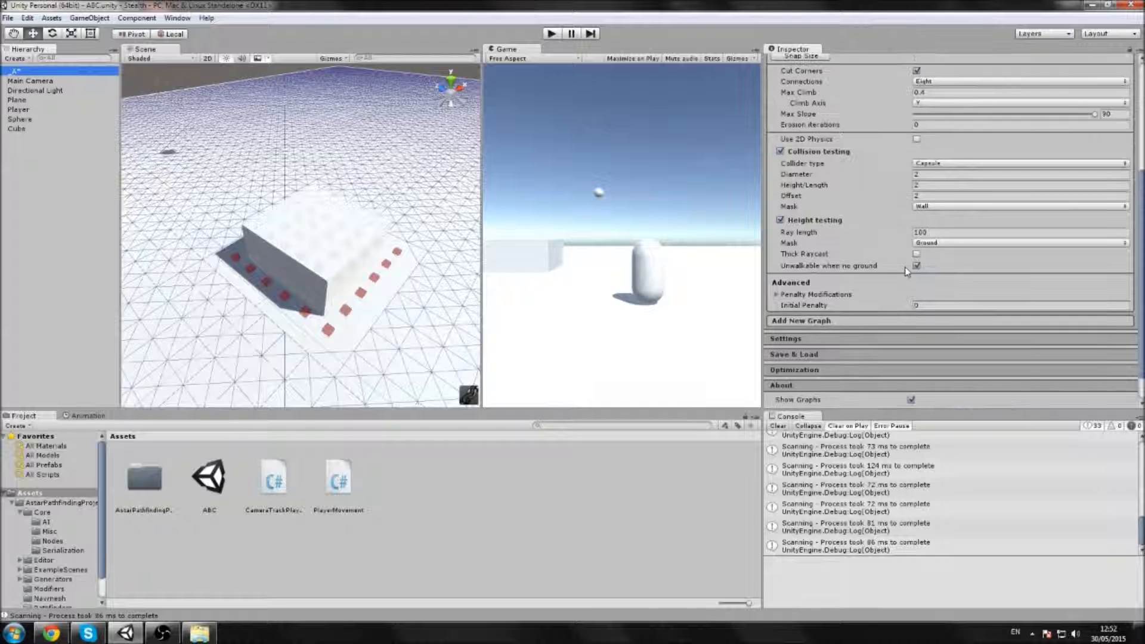
{"action": "left_click", "coordinate": [422, 333]}
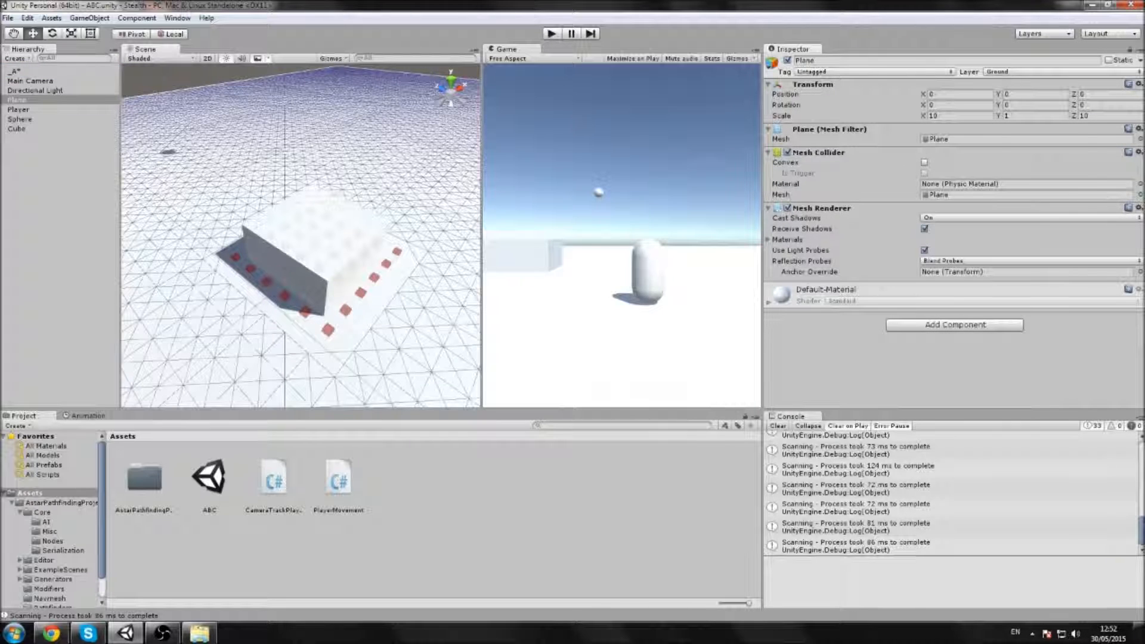
{"action": "left_click", "coordinate": [1011, 73]}
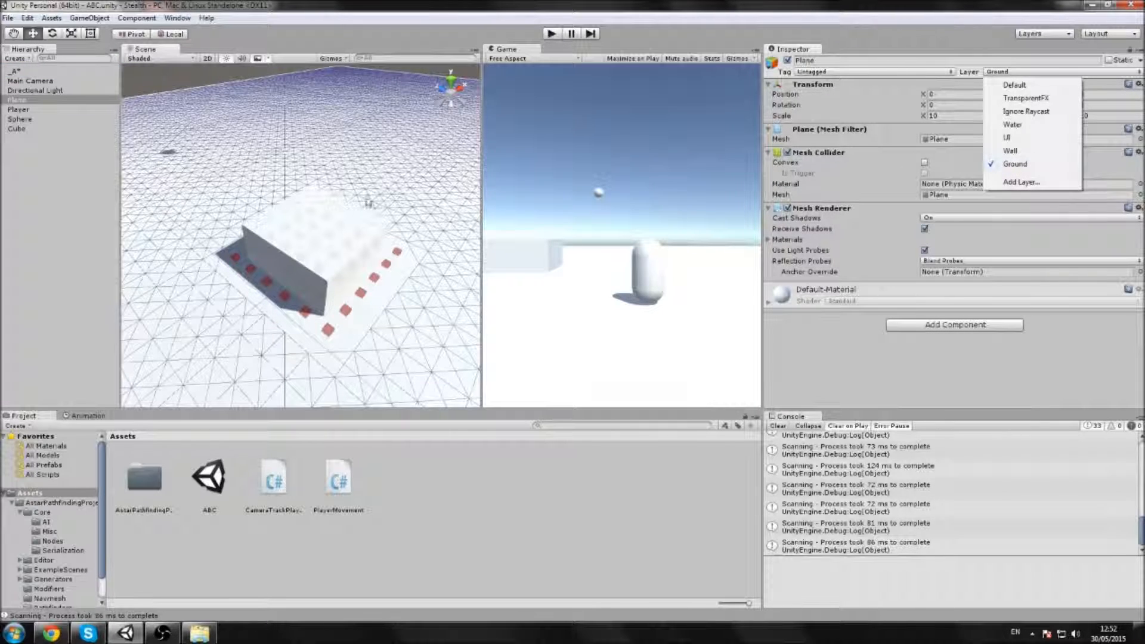
{"action": "left_click", "coordinate": [356, 225]}
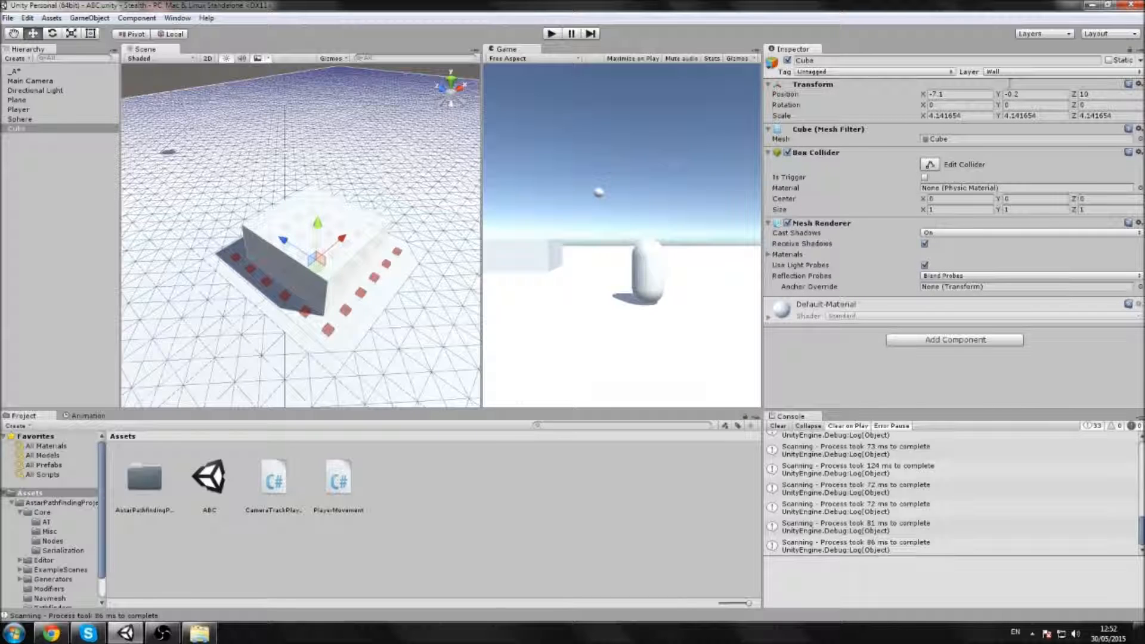
{"action": "left_click", "coordinate": [1014, 72]}
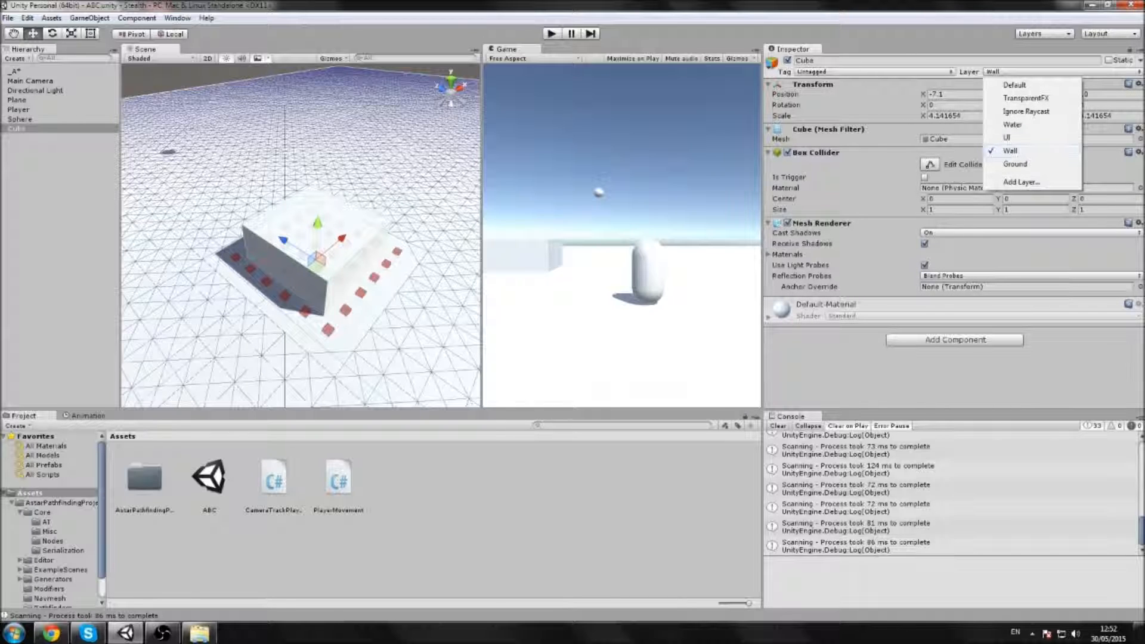
Toggle the _A* grid graph's collision testing mask through Nothing and Layer 7, and return it to Wall only
{"action": "left_click", "coordinate": [29, 81]}
{"action": "left_click", "coordinate": [16, 70]}
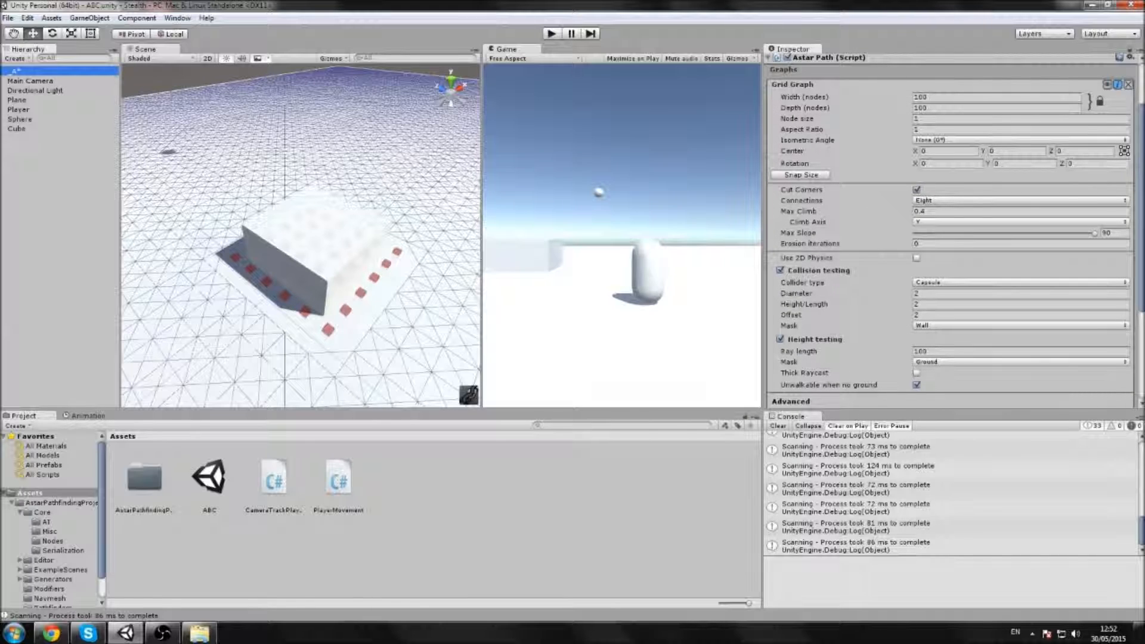
{"action": "scroll", "coordinate": [832, 276], "scroll_direction": "down", "scroll_amount": 2}
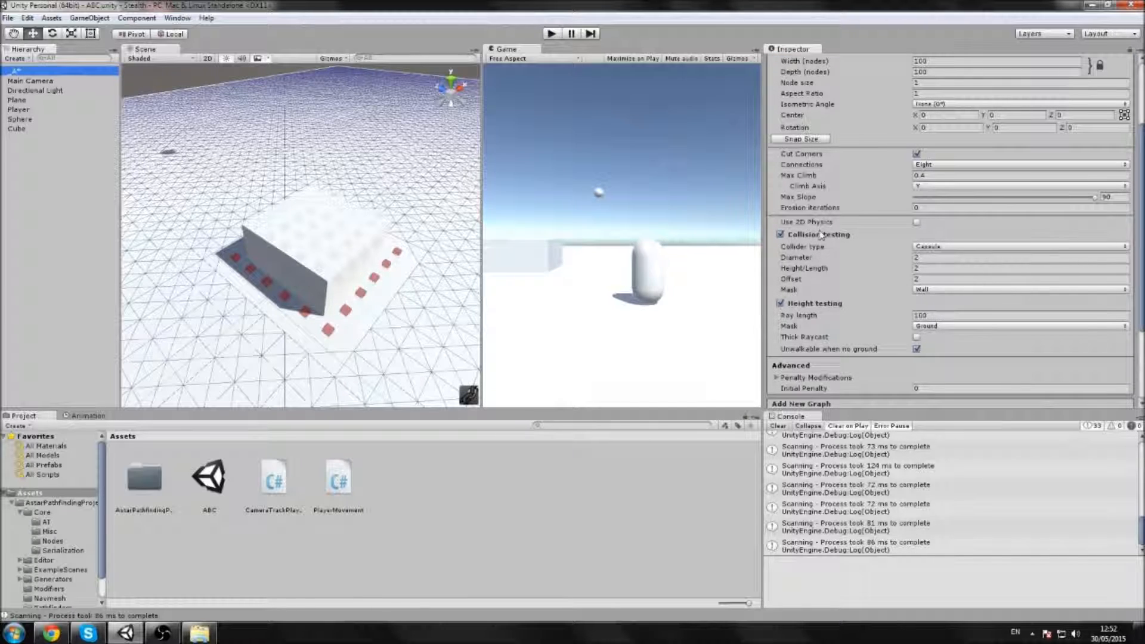
{"action": "left_click", "coordinate": [926, 293]}
{"action": "left_click", "coordinate": [950, 435]}
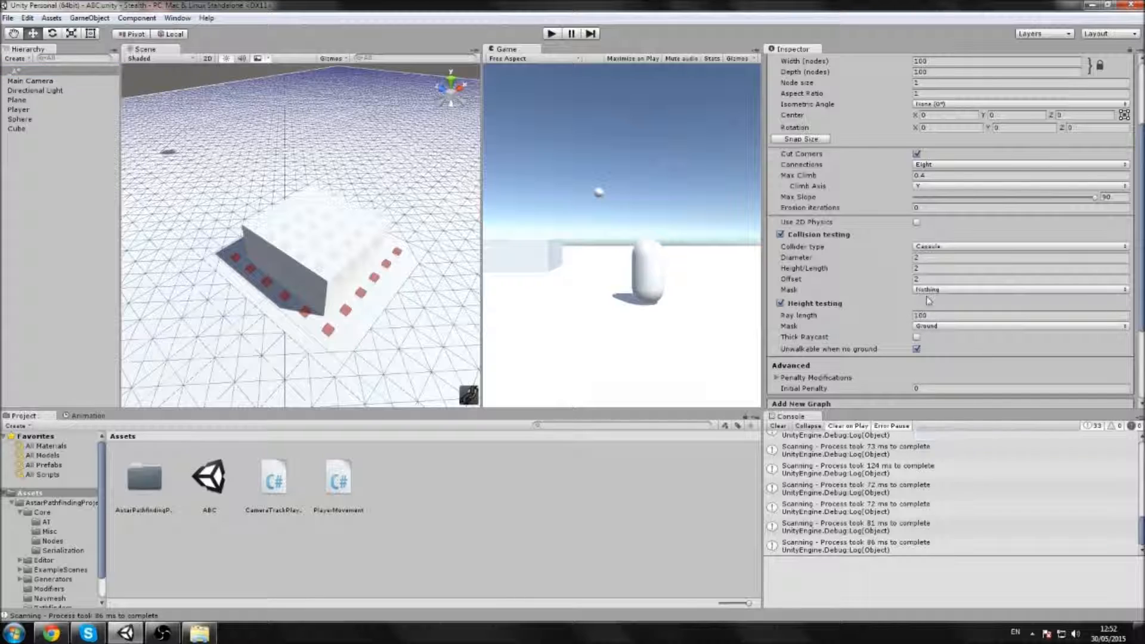
{"action": "left_click", "coordinate": [931, 292]}
{"action": "left_click", "coordinate": [945, 421]}
{"action": "left_click", "coordinate": [948, 291]}
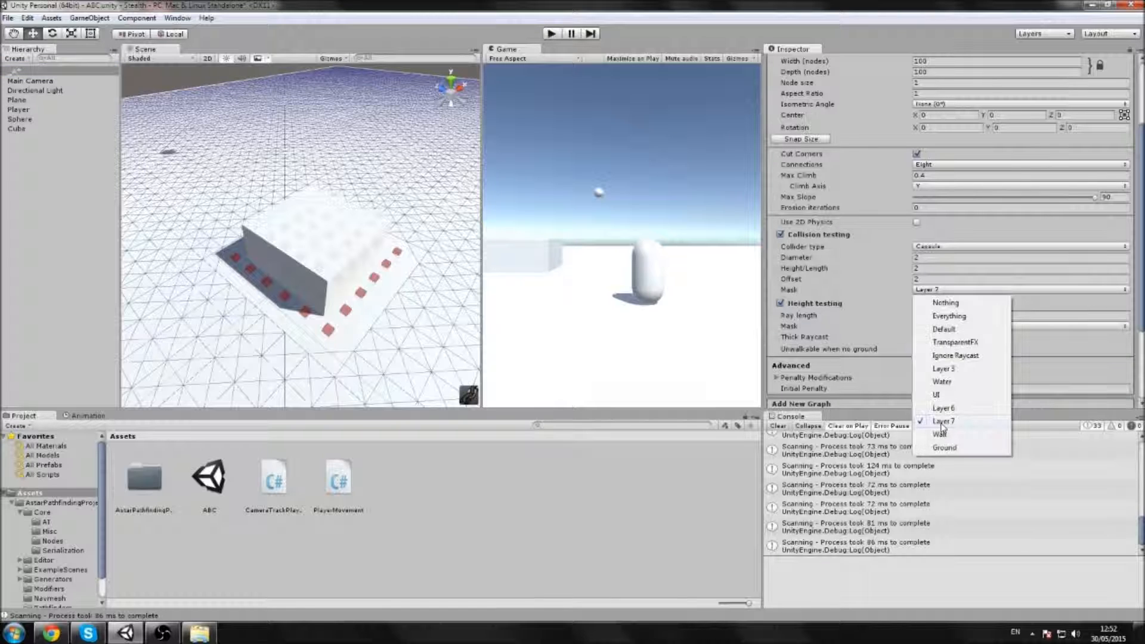
{"action": "left_click", "coordinate": [942, 435]}
{"action": "left_click", "coordinate": [948, 291]}
{"action": "left_click", "coordinate": [945, 421]}
{"action": "scroll", "coordinate": [834, 310], "scroll_direction": "down", "scroll_amount": 2}
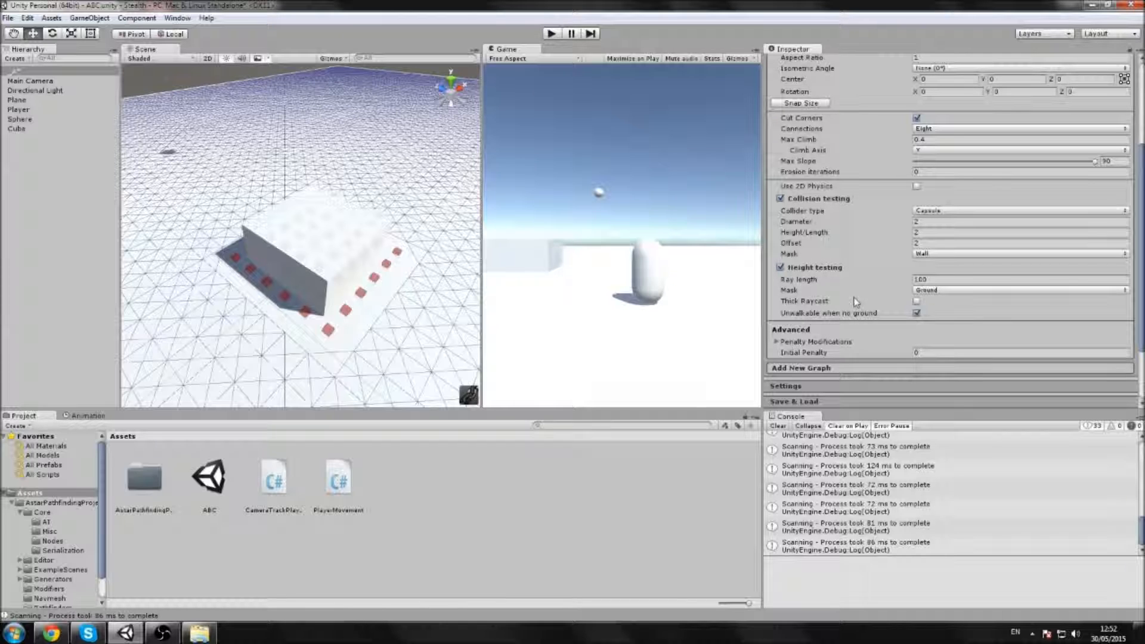
Check the layer choices of the height testing mask and rescan the graph
{"action": "left_click", "coordinate": [938, 291]}
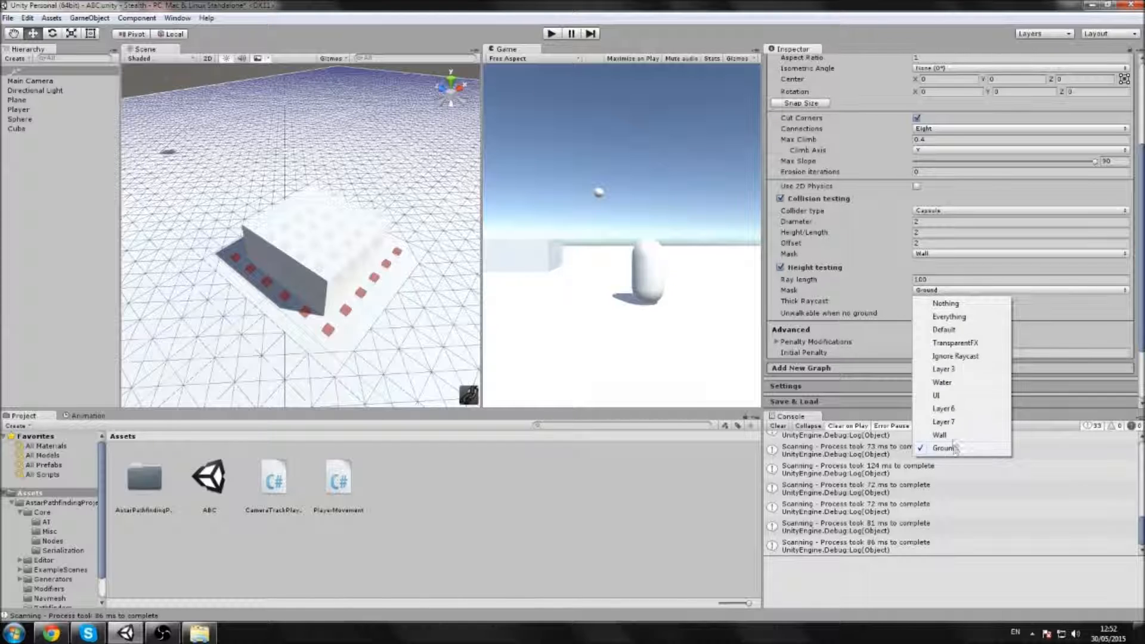
{"action": "left_click", "coordinate": [768, 17]}
{"action": "scroll", "coordinate": [937, 357], "scroll_direction": "down", "scroll_amount": 3}
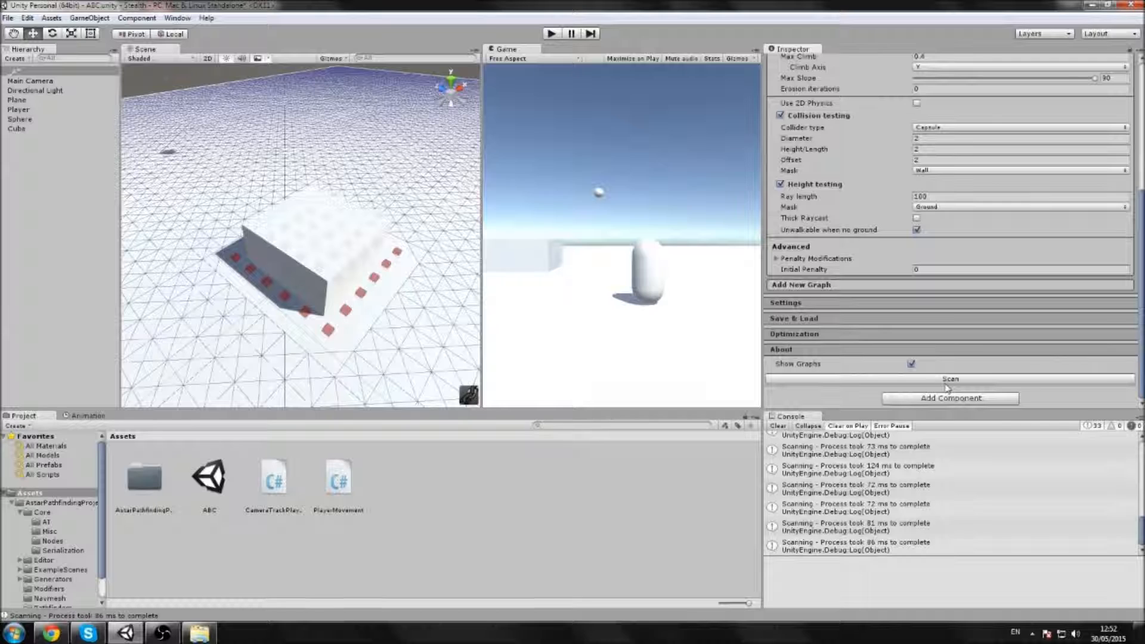
{"action": "left_click", "coordinate": [946, 380]}
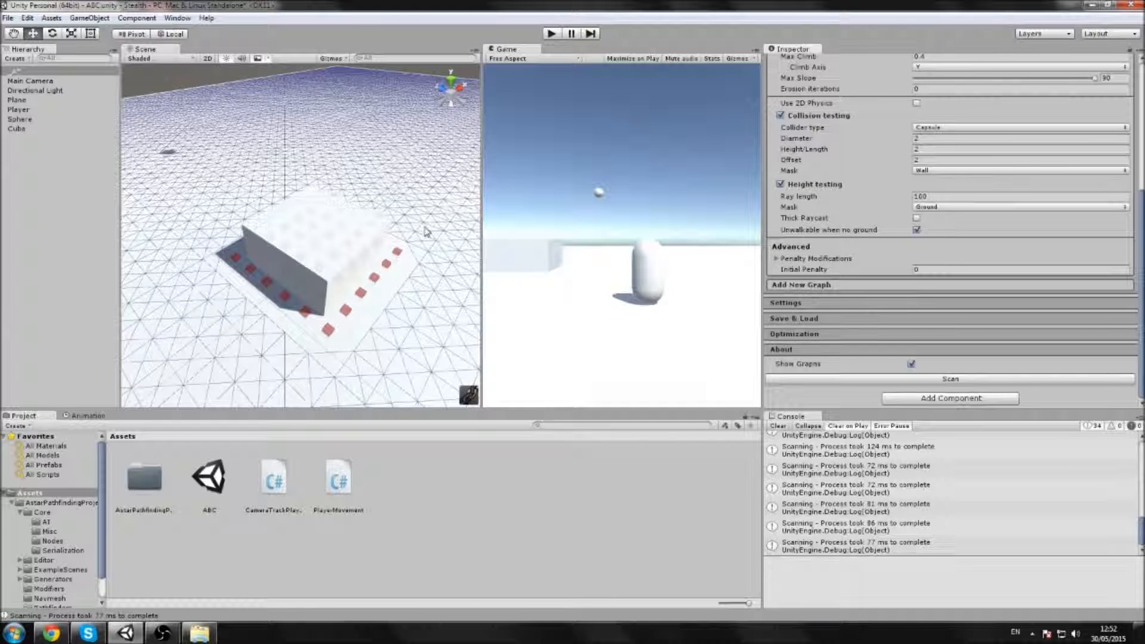
Set the grid graph's collision testing mask to Nothing and rescan the graph
{"action": "left_click", "coordinate": [947, 172]}
{"action": "left_click", "coordinate": [935, 181]}
{"action": "left_click", "coordinate": [899, 378]}
Set the grid graph's collision testing mask to Wall and rescan the graph
{"action": "left_click", "coordinate": [961, 171]}
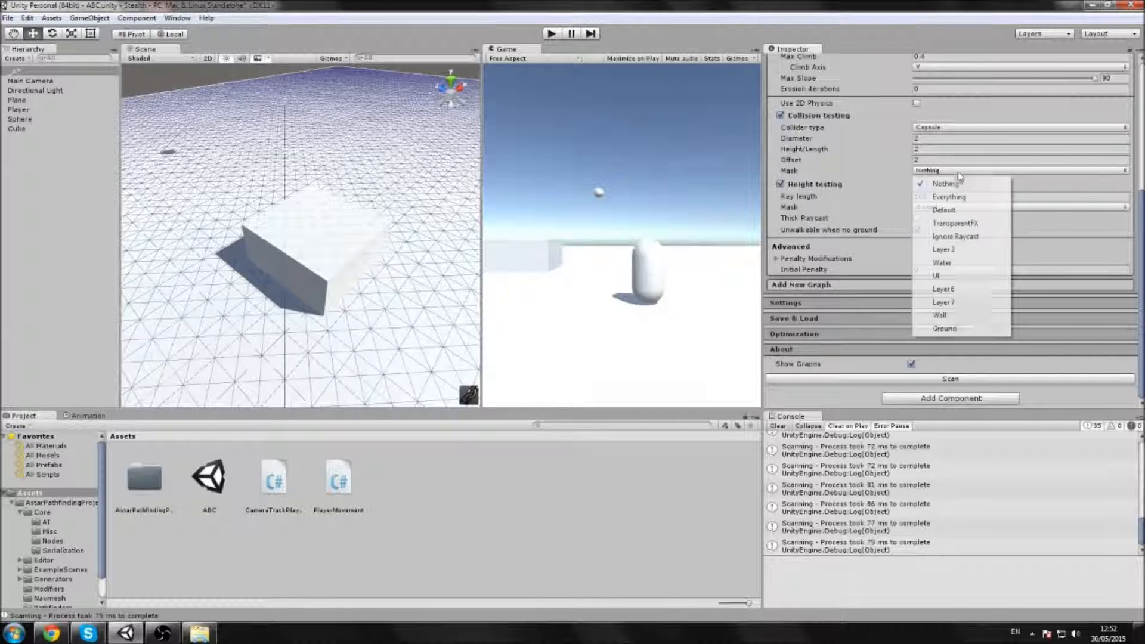
{"action": "left_click", "coordinate": [946, 321]}
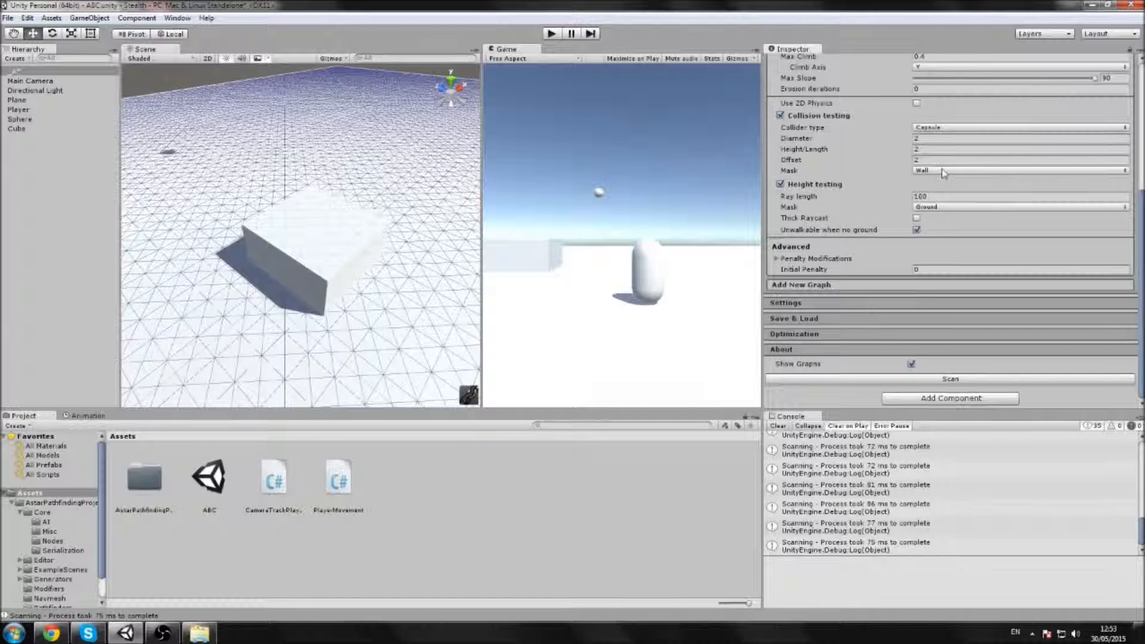
{"action": "left_click", "coordinate": [937, 161]}
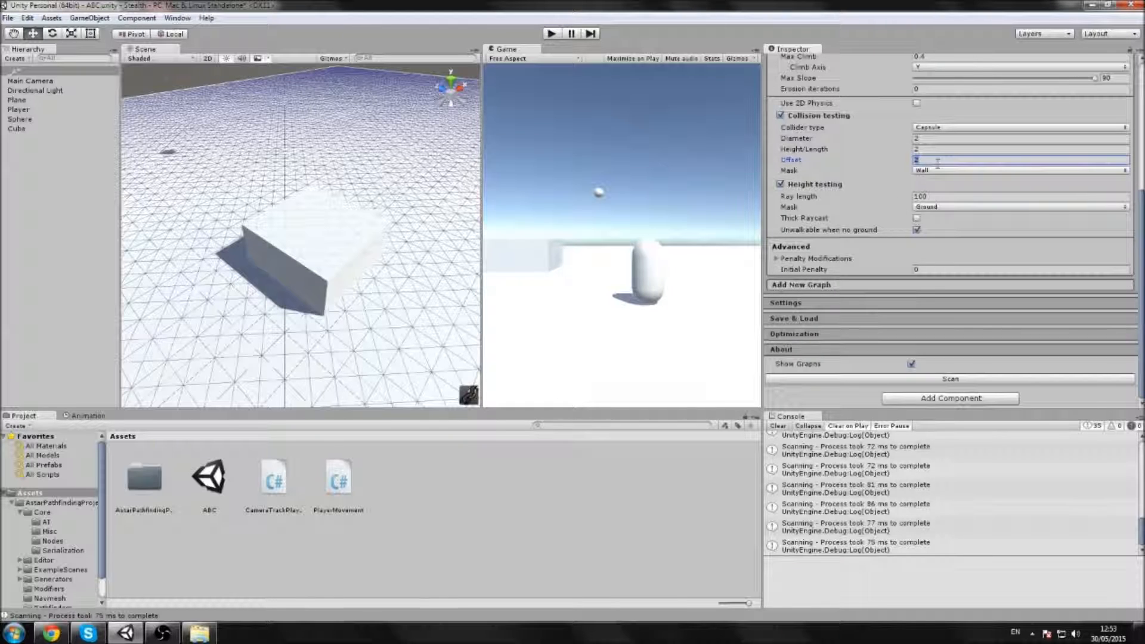
{"action": "left_click", "coordinate": [957, 380]}
{"action": "left_click", "coordinate": [936, 377]}
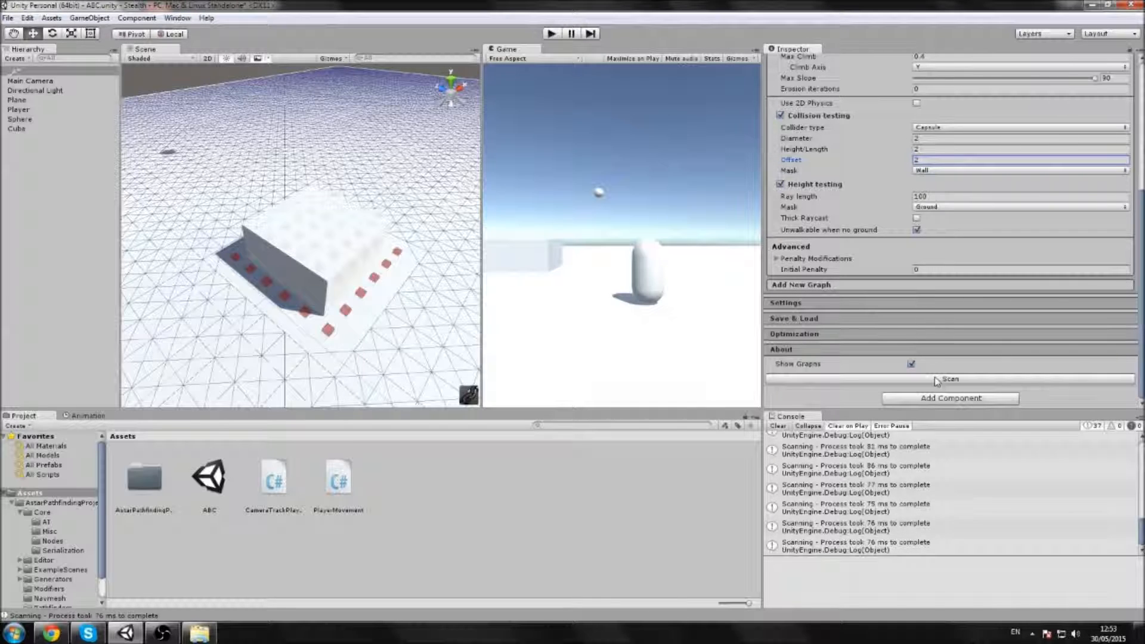
Try collision testing diameters of 5, 1 and 0, rescanning the graph after each change
{"action": "left_click", "coordinate": [950, 138]}
{"action": "type", "text": "5"}
{"action": "left_click", "coordinate": [941, 379]}
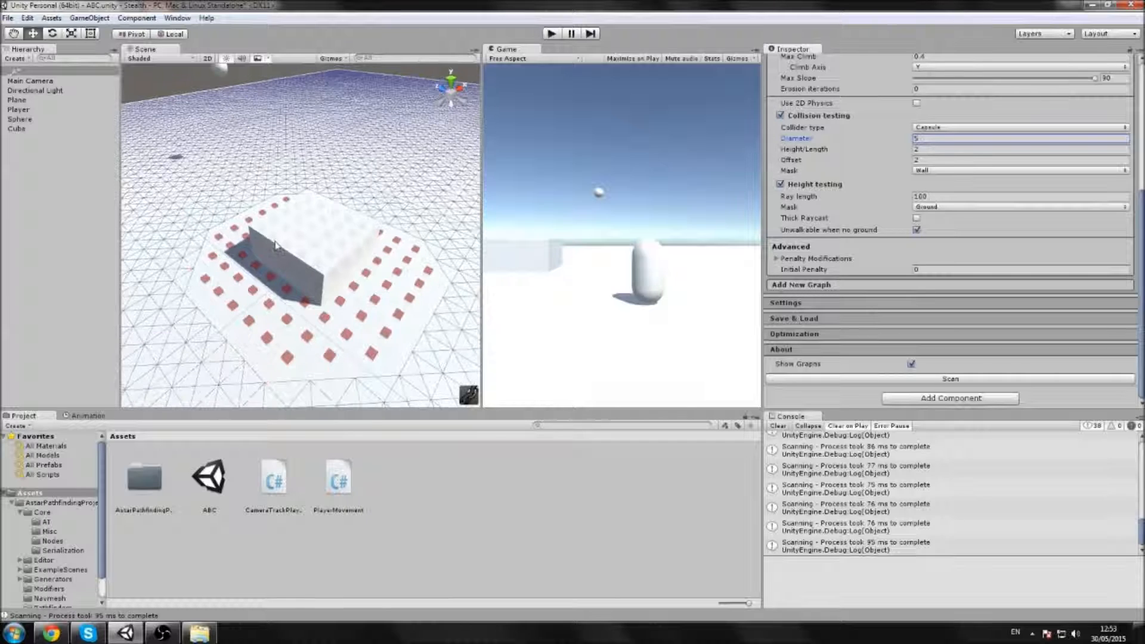
{"action": "left_click", "coordinate": [918, 138]}
{"action": "left_click", "coordinate": [927, 380]}
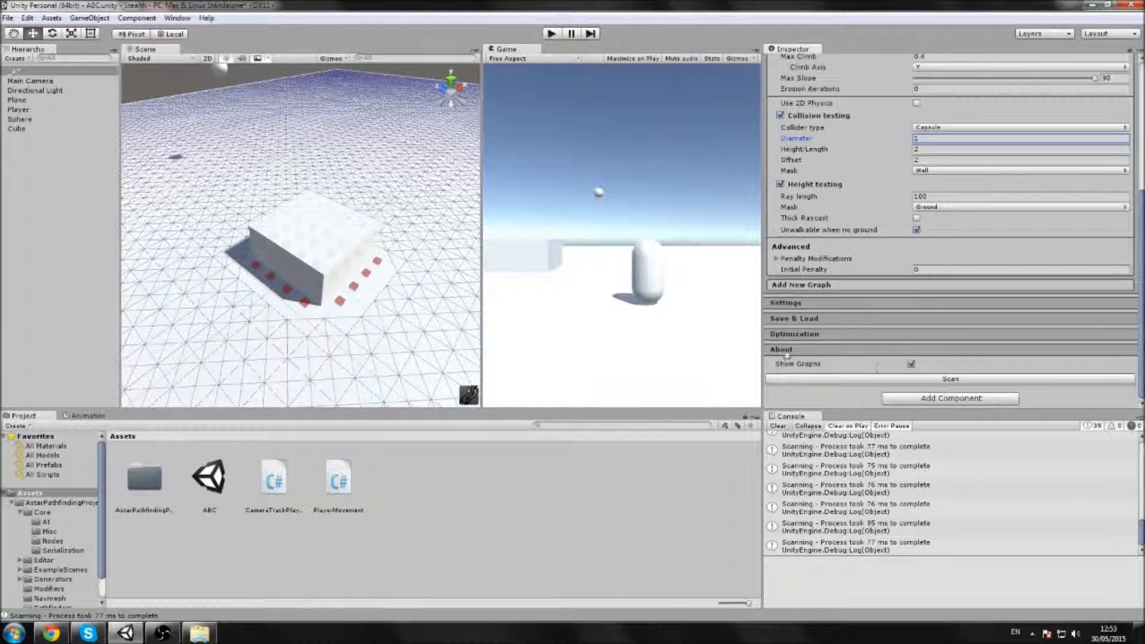
{"action": "type", "text": "0"}
{"action": "left_click", "coordinate": [948, 379]}
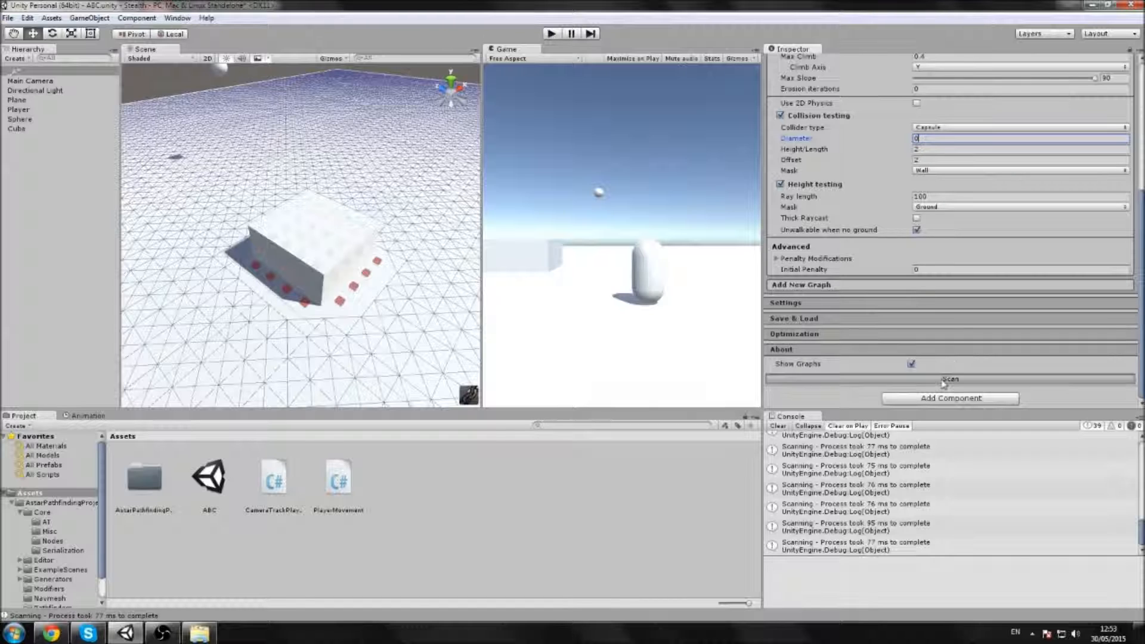
Lower the cube to a Y position of about -0.59
{"action": "left_click", "coordinate": [361, 265]}
{"action": "mouse_move", "coordinate": [303, 222]}
{"action": "left_mouse_down"}
{"action": "mouse_move", "coordinate": [320, 107]}
{"action": "mouse_move", "coordinate": [307, 226]}
{"action": "left_mouse_up"}
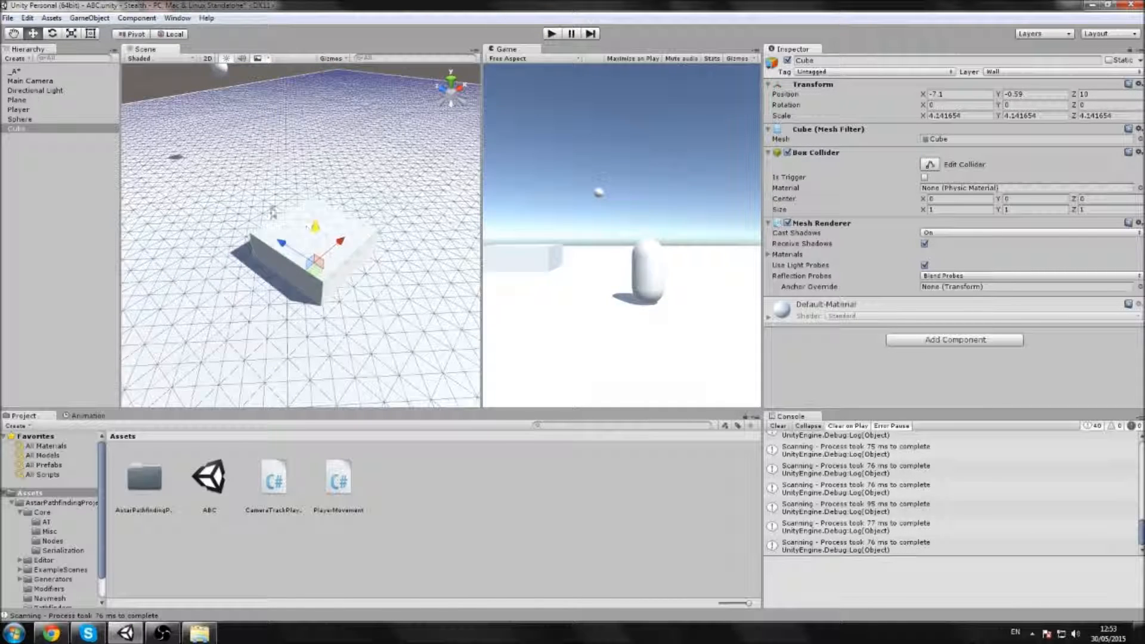
Try a collision testing diameter of 1 on the _A* grid graph, set it to 2, and rescan after each change
{"action": "left_click", "coordinate": [34, 72]}
{"action": "scroll", "coordinate": [983, 291], "scroll_direction": "down", "scroll_amount": 5}
{"action": "left_click", "coordinate": [937, 222]}
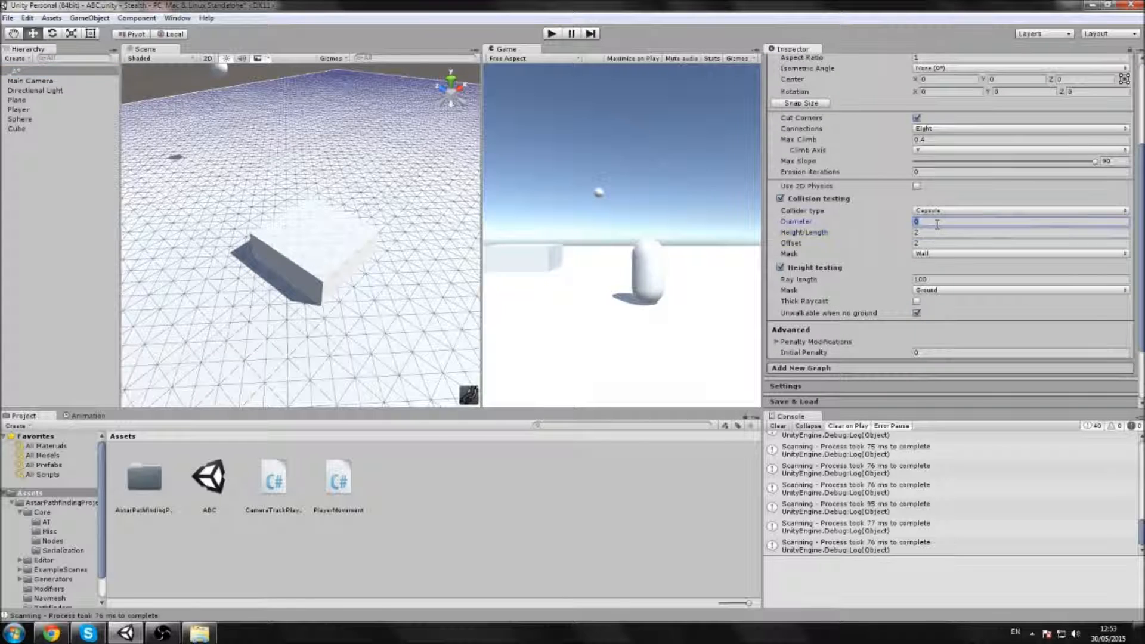
{"action": "type", "text": "1"}
{"action": "scroll", "coordinate": [929, 337], "scroll_direction": "down", "scroll_amount": 3}
{"action": "left_click", "coordinate": [924, 389]}
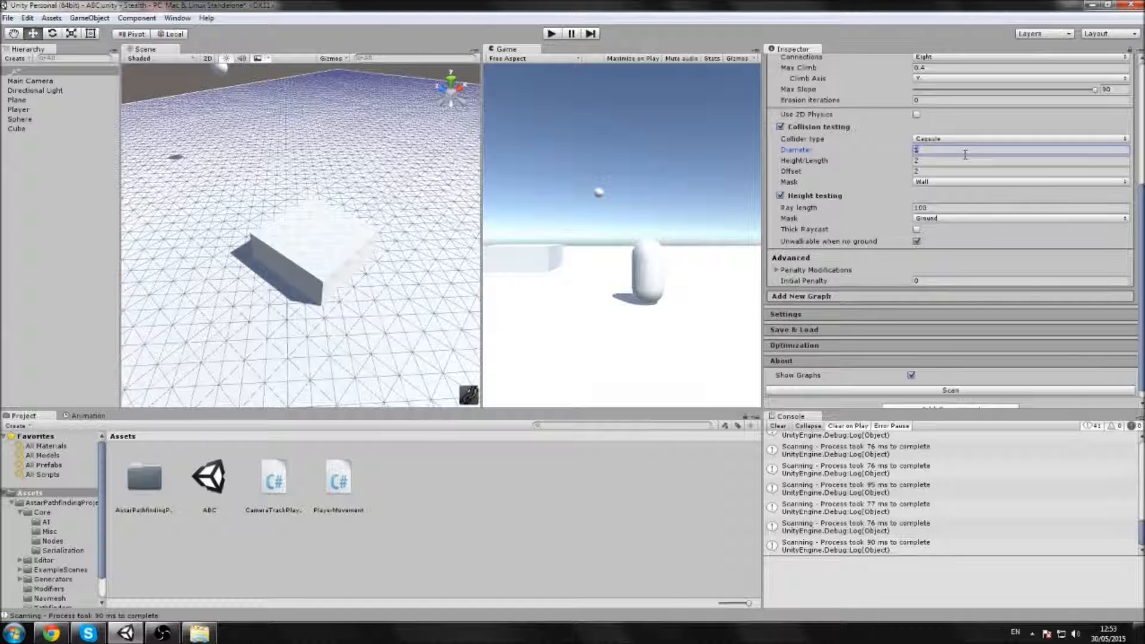
{"action": "left_click", "coordinate": [933, 390]}
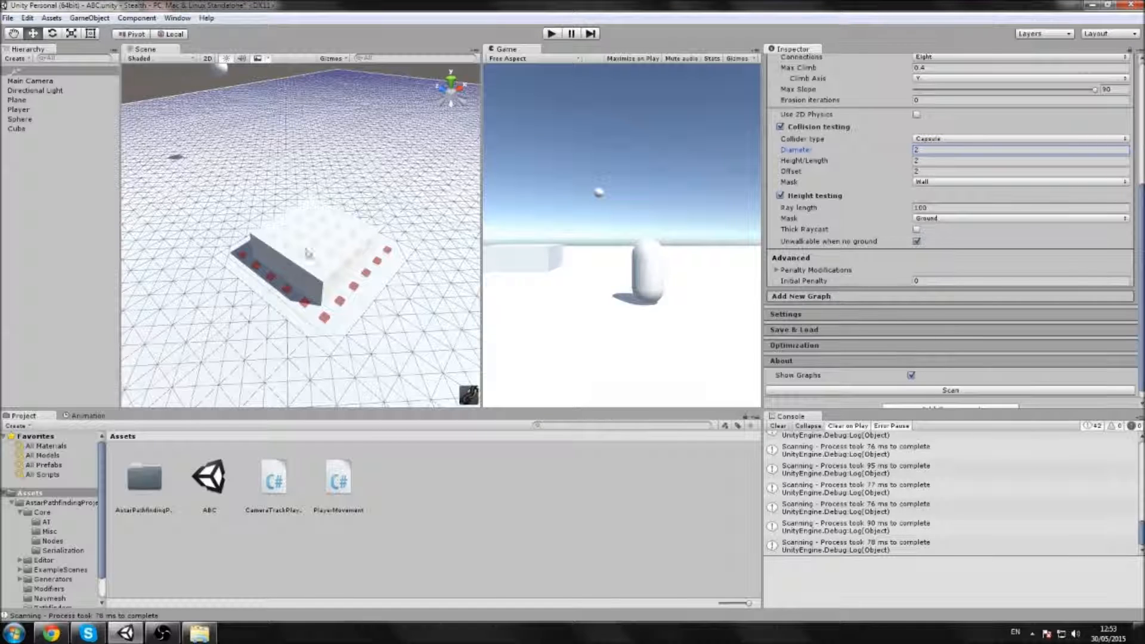
{"action": "mouse_move", "coordinate": [306, 288]}
{"action": "middle_mouse_down"}
{"action": "mouse_move", "coordinate": [256, 254]}
{"action": "mouse_move", "coordinate": [288, 279]}
{"action": "middle_mouse_up"}
{"action": "left_click_drag", "start_coordinate": [277, 291], "coordinate": [353, 268], "text": "alt"}
{"action": "middle_click_drag", "start_coordinate": [202, 256], "coordinate": [158, 233]}
{"action": "scroll", "coordinate": [197, 204], "scroll_direction": "down", "scroll_amount": 5}
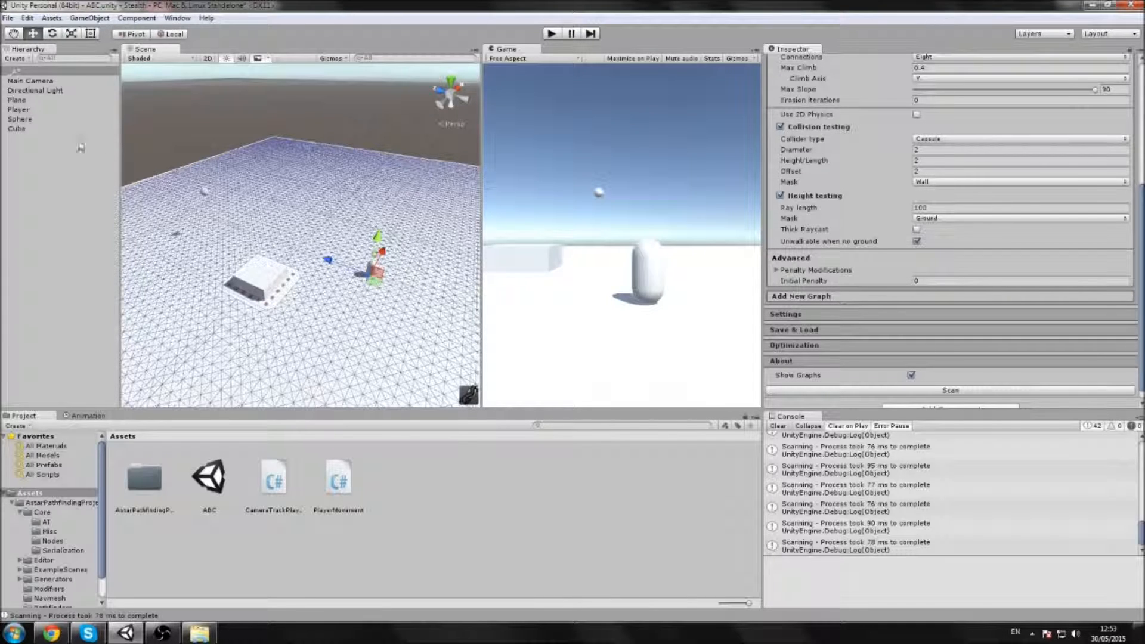
{"action": "right_click", "coordinate": [64, 190]}
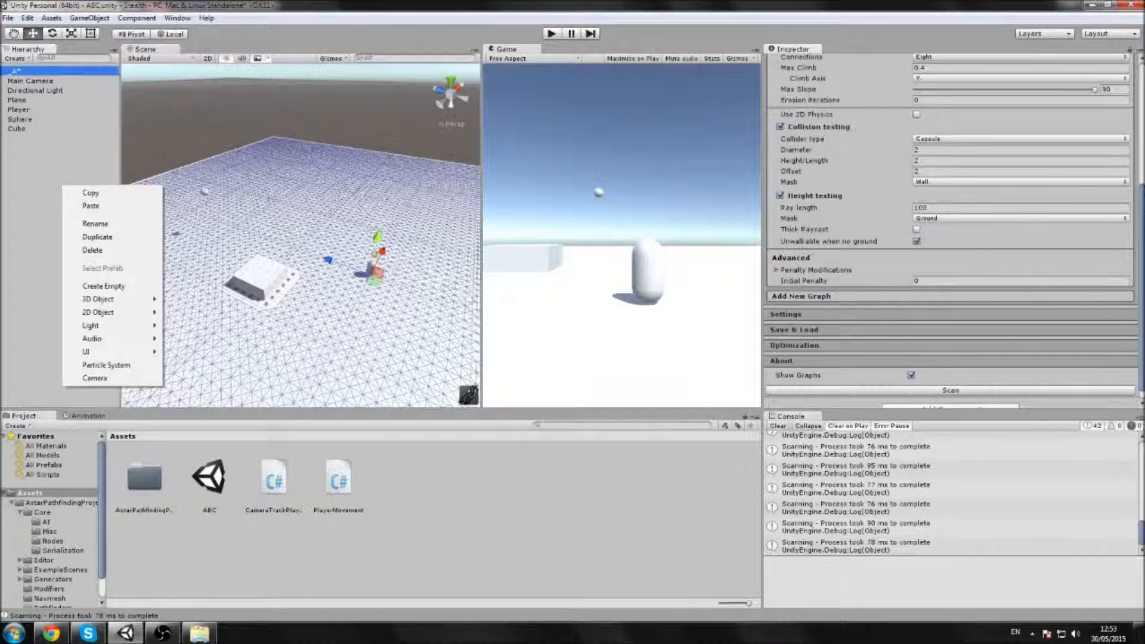
{"action": "mouse_move", "coordinate": [124, 299]}
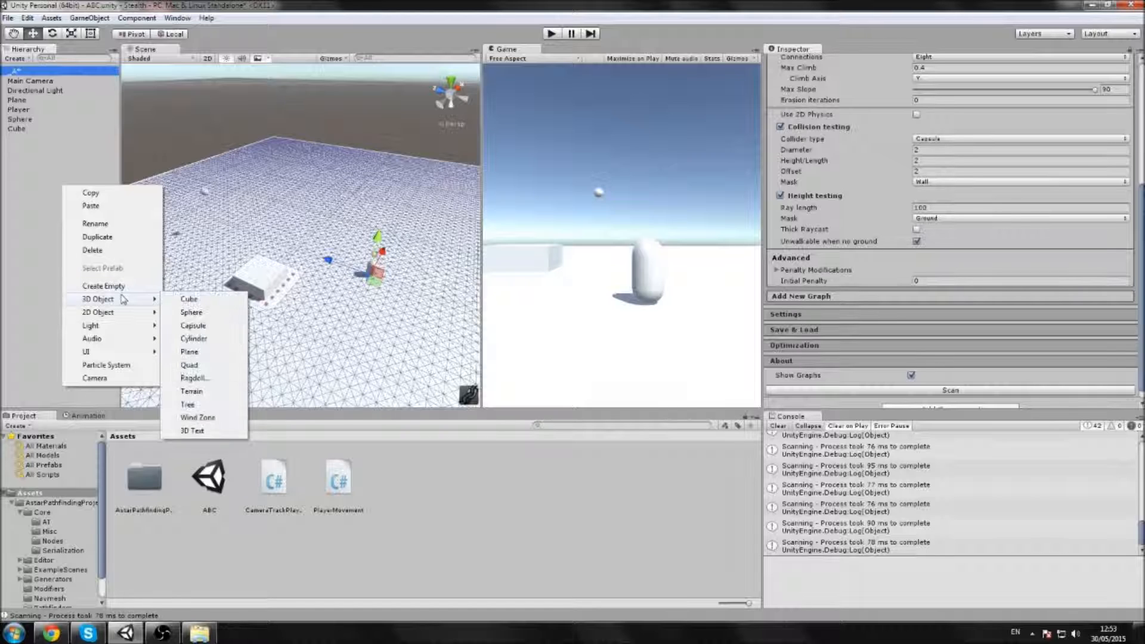
{"action": "left_click", "coordinate": [209, 315]}
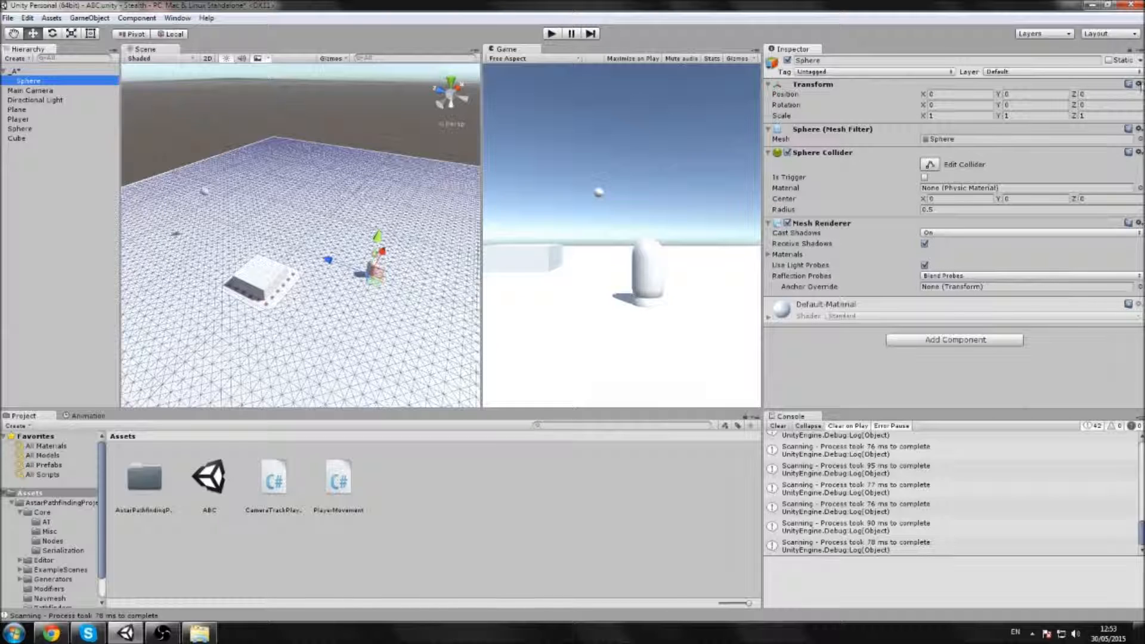
{"action": "left_click_drag", "start_coordinate": [378, 237], "coordinate": [319, 234]}
{"action": "key", "text": "Delete"}
Add a top-level capsule to the scene, reset its transform and move it near the player, to about Y 1.63, Z 3
{"action": "right_click", "coordinate": [6, 146]}
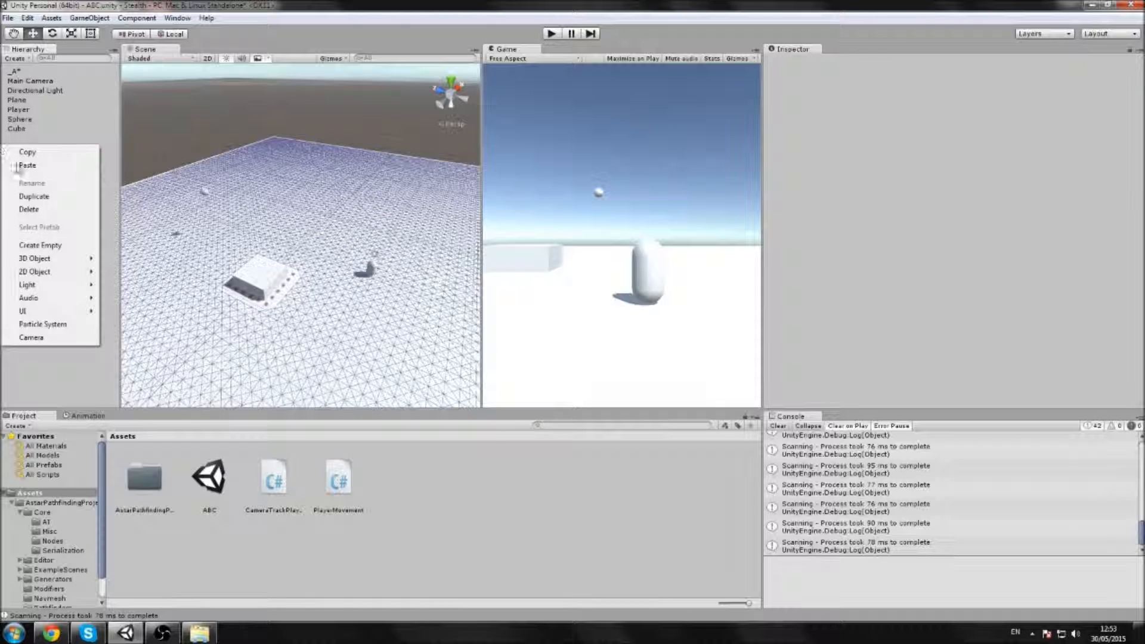
{"action": "mouse_move", "coordinate": [36, 258]}
{"action": "left_click", "coordinate": [141, 285]}
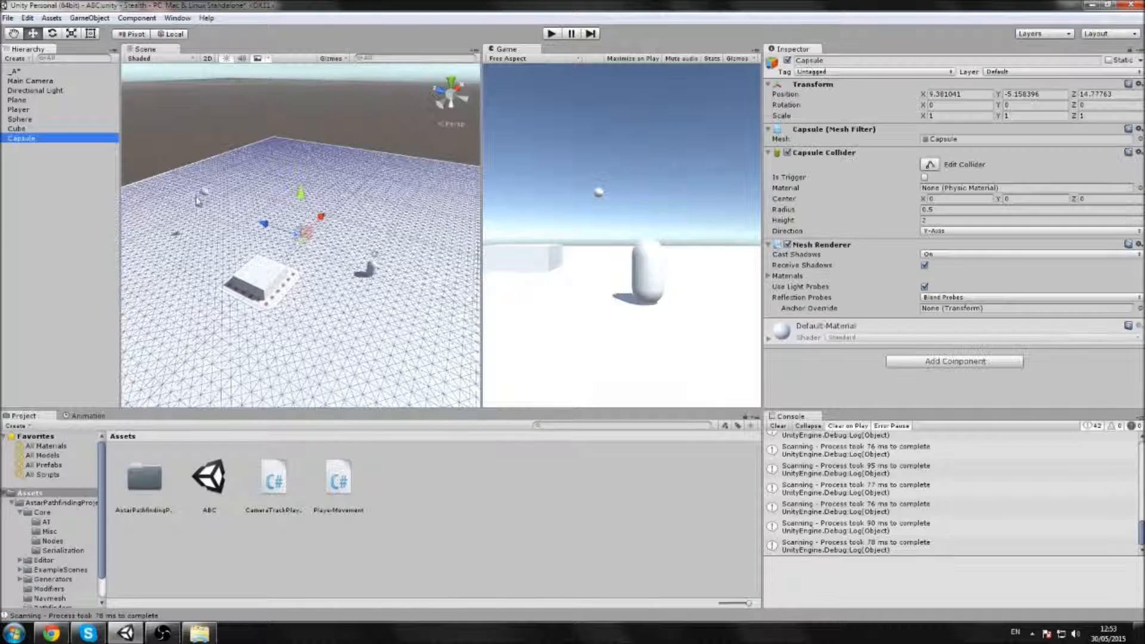
{"action": "left_click", "coordinate": [1138, 84]}
{"action": "left_click", "coordinate": [1034, 94]}
{"action": "left_click_drag", "start_coordinate": [378, 255], "coordinate": [379, 224]}
{"action": "left_click", "coordinate": [326, 250]}
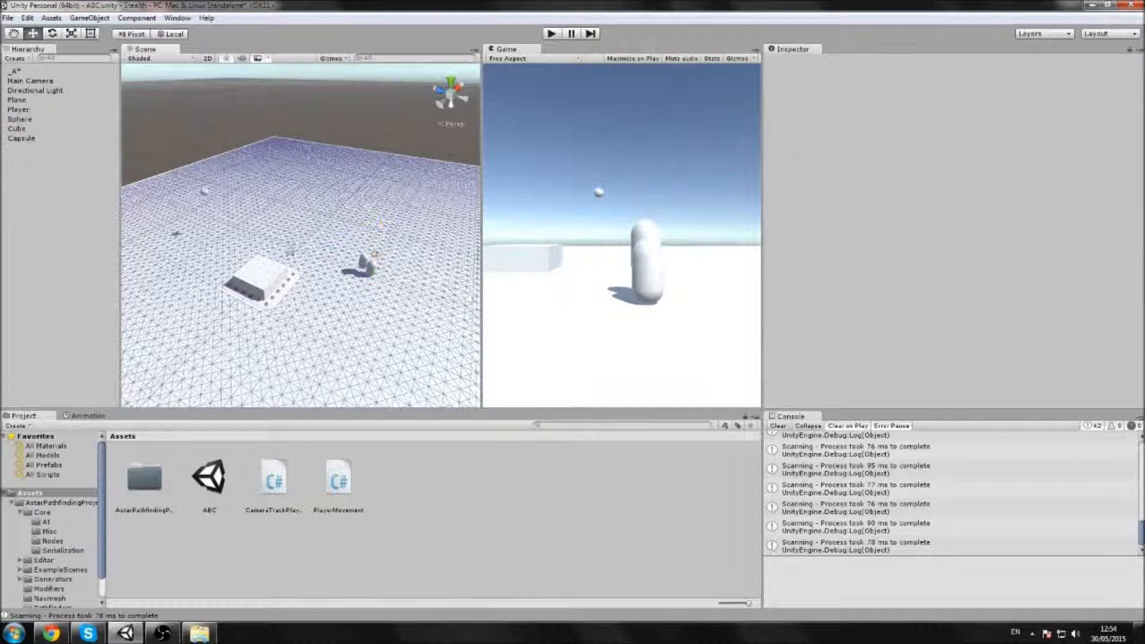
{"action": "left_click", "coordinate": [364, 264]}
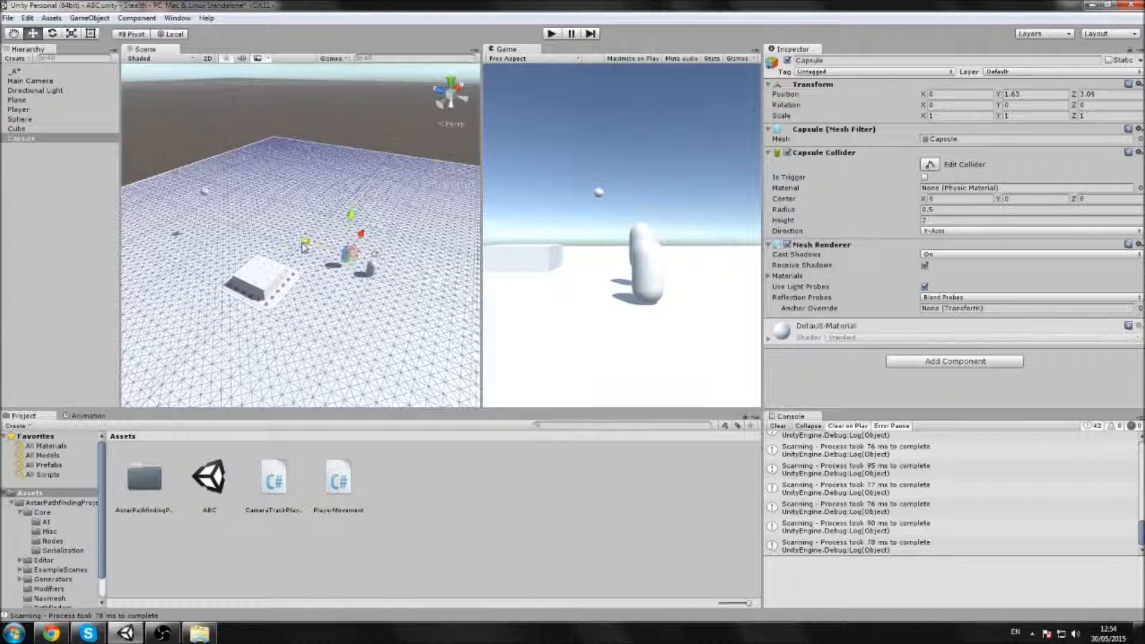
Rename the capsule as Guard
{"action": "left_click", "coordinate": [920, 60]}
{"action": "type", "text": "Guard"}
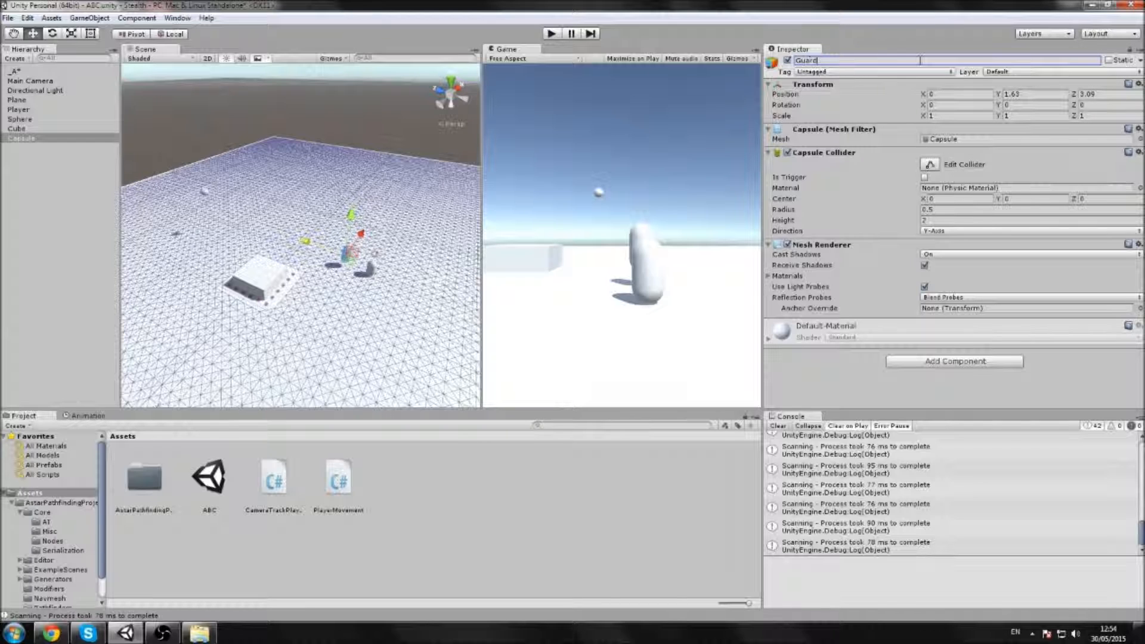
{"action": "key", "text": "Return"}
Add the Pathfinding Seeker component to the Guard object
{"action": "left_click", "coordinate": [968, 362]}
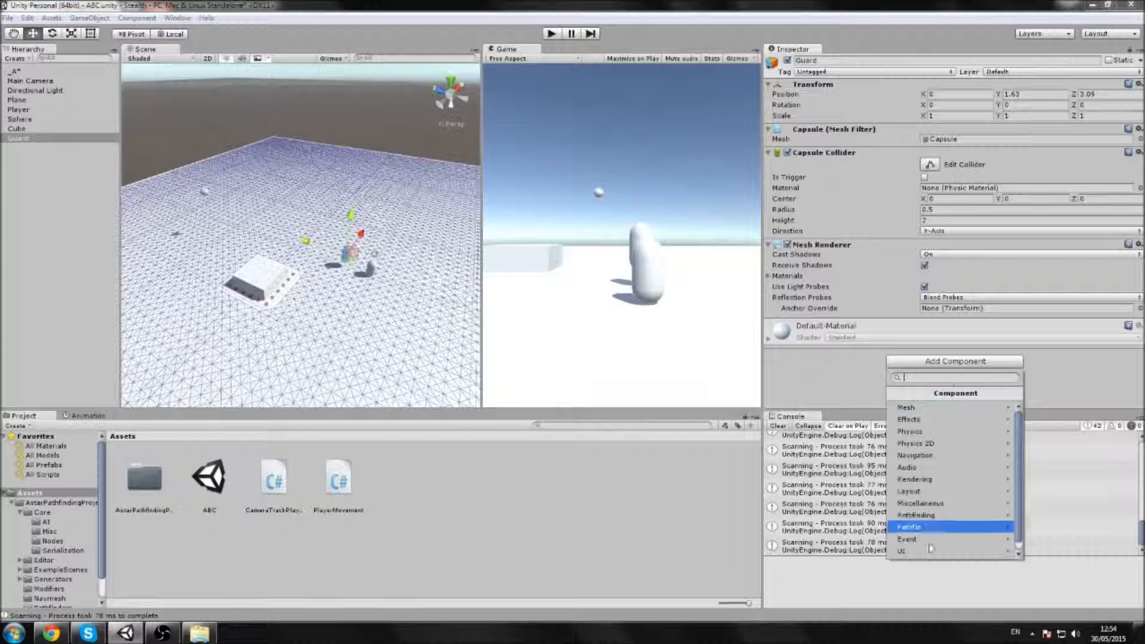
{"action": "left_click", "coordinate": [936, 515]}
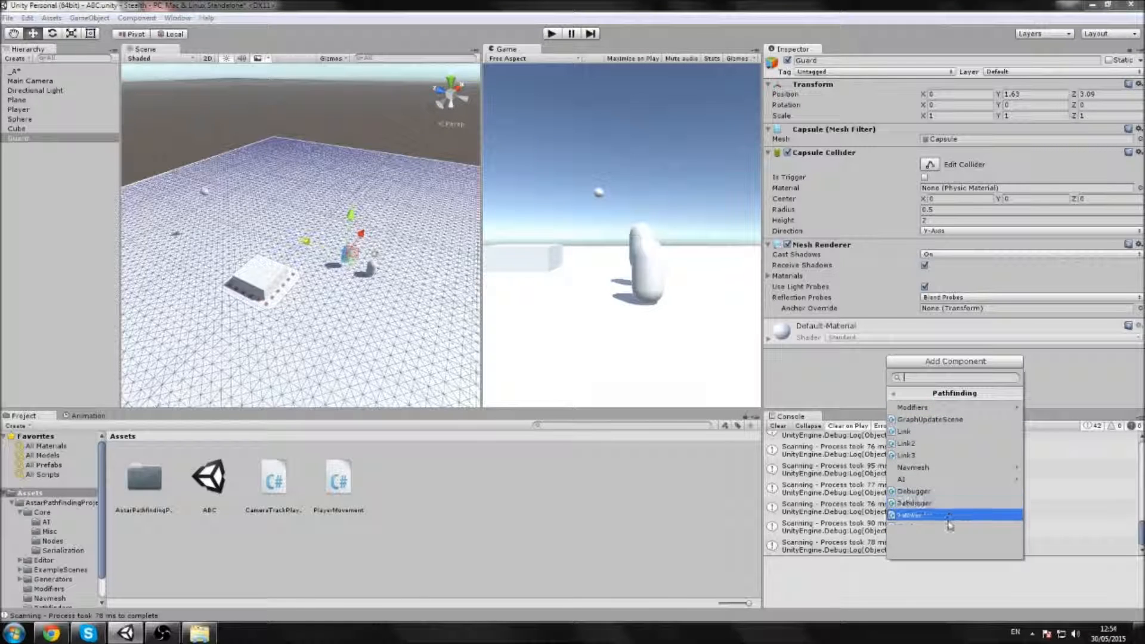
{"action": "left_click", "coordinate": [948, 515]}
{"action": "scroll", "coordinate": [920, 356], "scroll_direction": "down", "scroll_amount": 3}
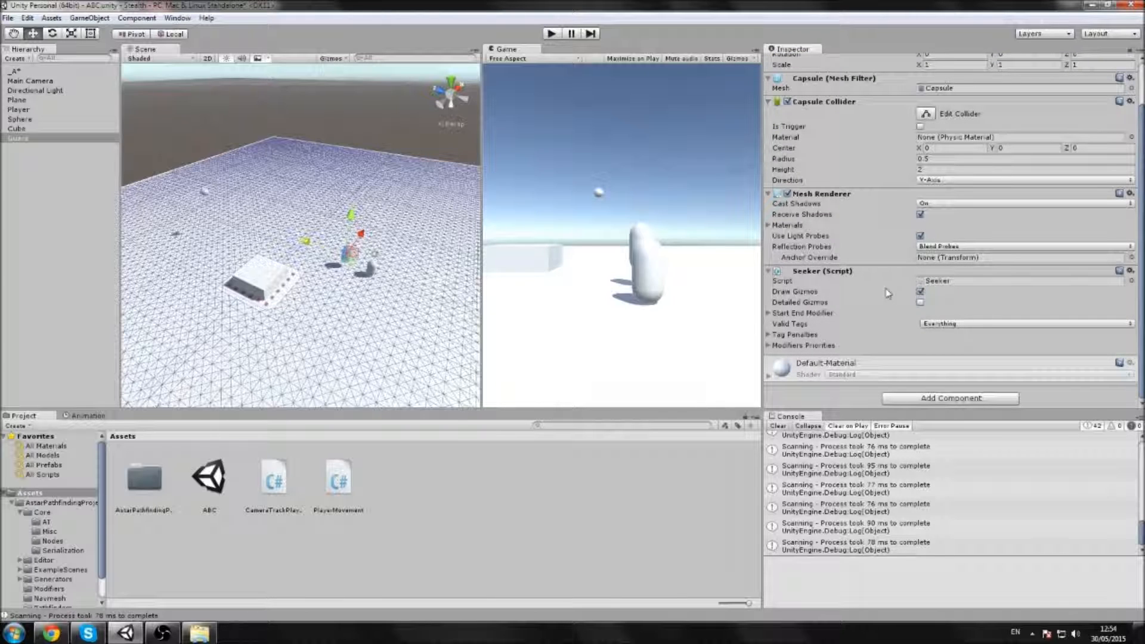
Create a C# script named Guard in the Assets folder
{"action": "mouse_move", "coordinate": [329, 248]}
{"action": "middle_mouse_down"}
{"action": "mouse_move", "coordinate": [324, 223]}
{"action": "mouse_move", "coordinate": [343, 202]}
{"action": "mouse_move", "coordinate": [315, 253]}
{"action": "middle_mouse_up"}
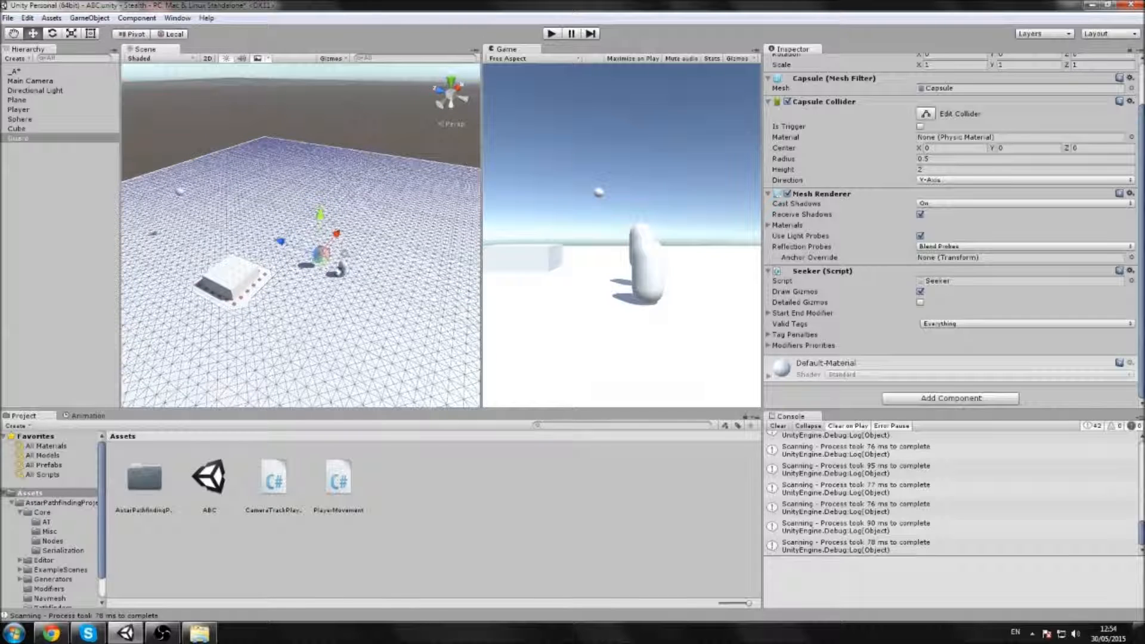
{"action": "right_click", "coordinate": [432, 432]}
{"action": "mouse_move", "coordinate": [462, 262]}
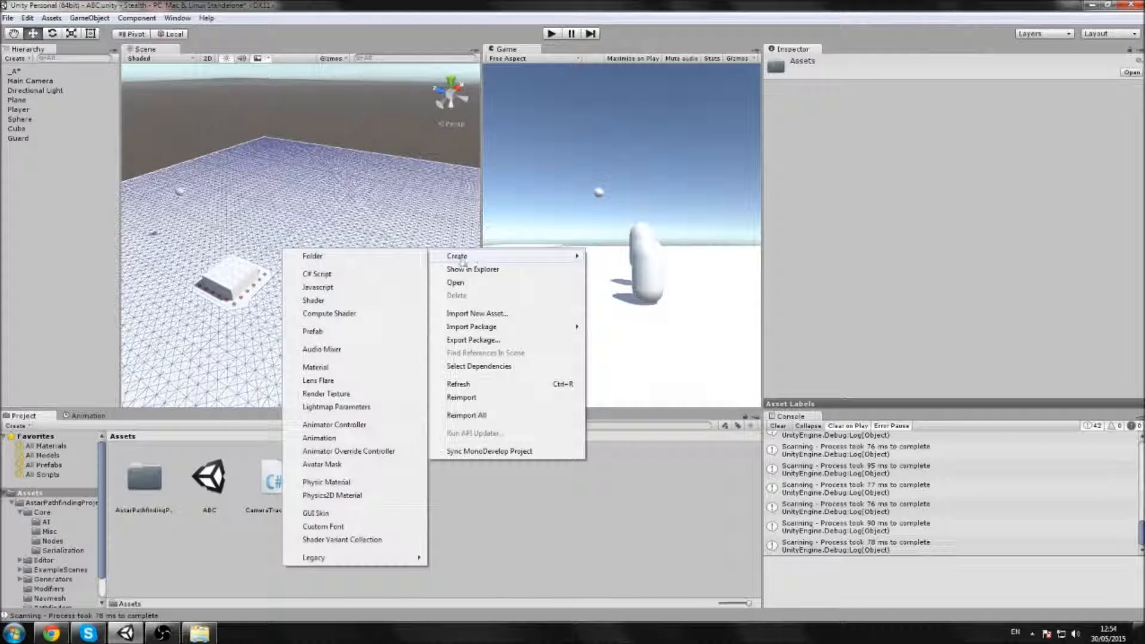
{"action": "left_click", "coordinate": [361, 274]}
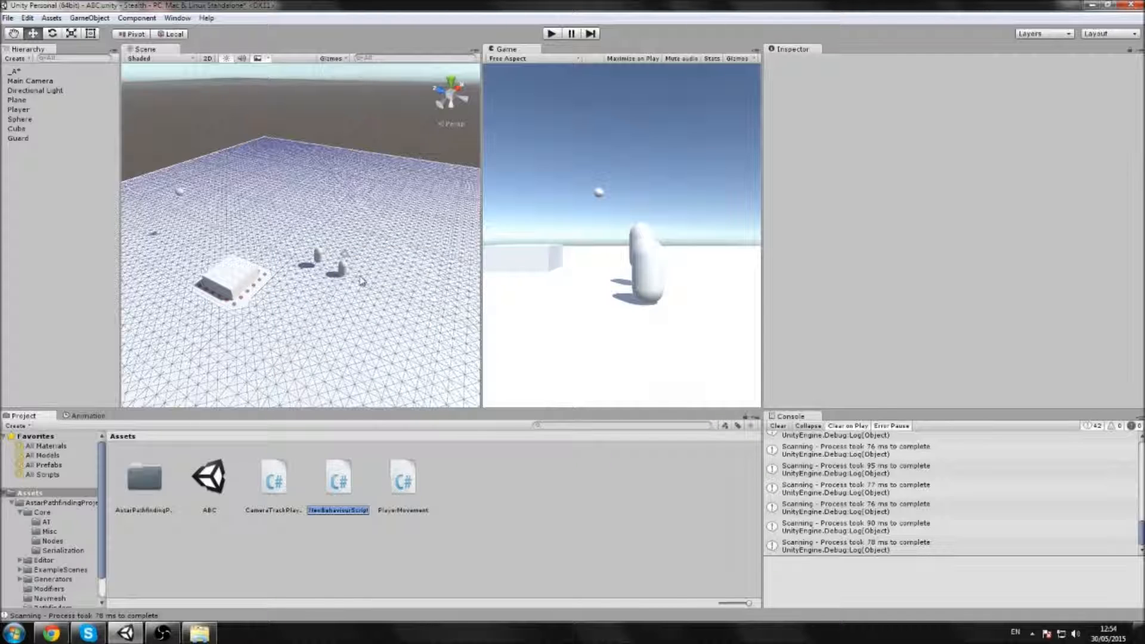
{"action": "type", "text": "G"}
{"action": "key", "text": "Return"}
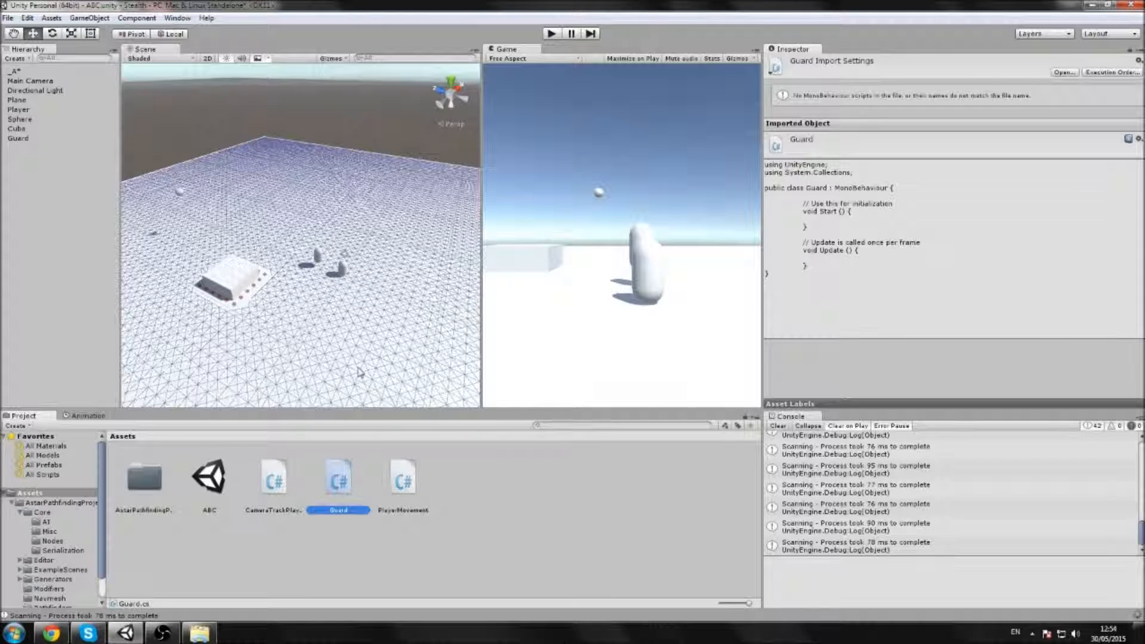
Open the Guard script for editing, and in the browser's A* documentation select the full AstarAI startup snippet under Moving Stuff Around for copying
{"action": "key", "text": "Return"}
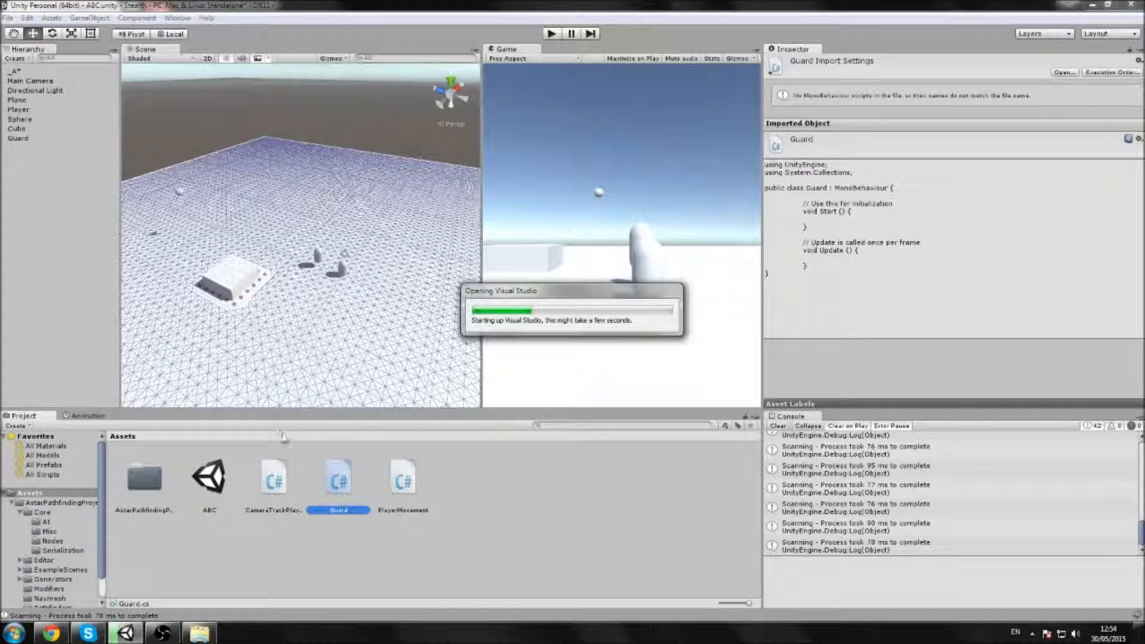
{"action": "left_click", "coordinate": [51, 633]}
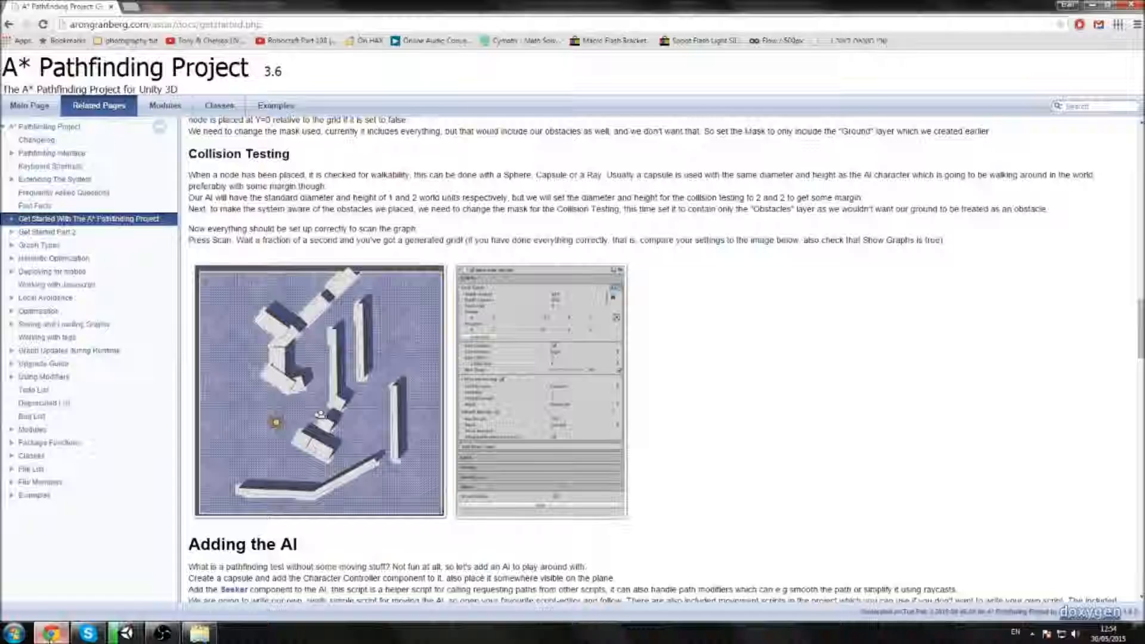
{"action": "scroll", "coordinate": [220, 338], "scroll_direction": "down", "scroll_amount": 10}
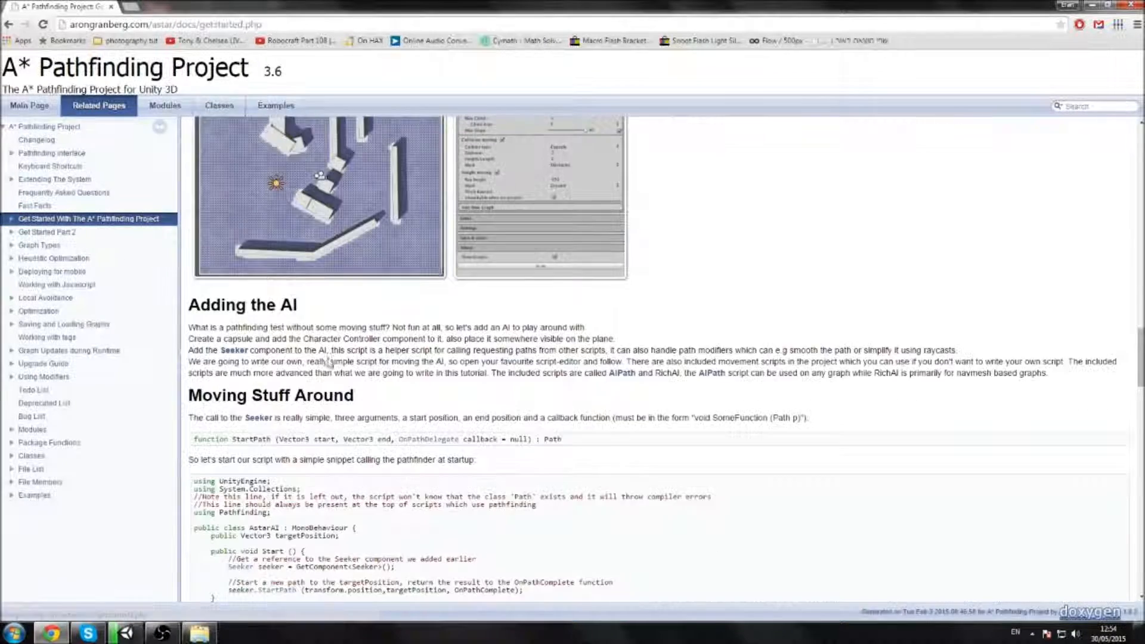
{"action": "left_click_drag", "start_coordinate": [218, 305], "coordinate": [199, 225]}
{"action": "left_click", "coordinate": [193, 347]}
{"action": "left_click_drag", "start_coordinate": [202, 306], "coordinate": [194, 229]}
{"action": "left_click", "coordinate": [207, 354]}
{"action": "left_click_drag", "start_coordinate": [210, 352], "coordinate": [194, 180]}
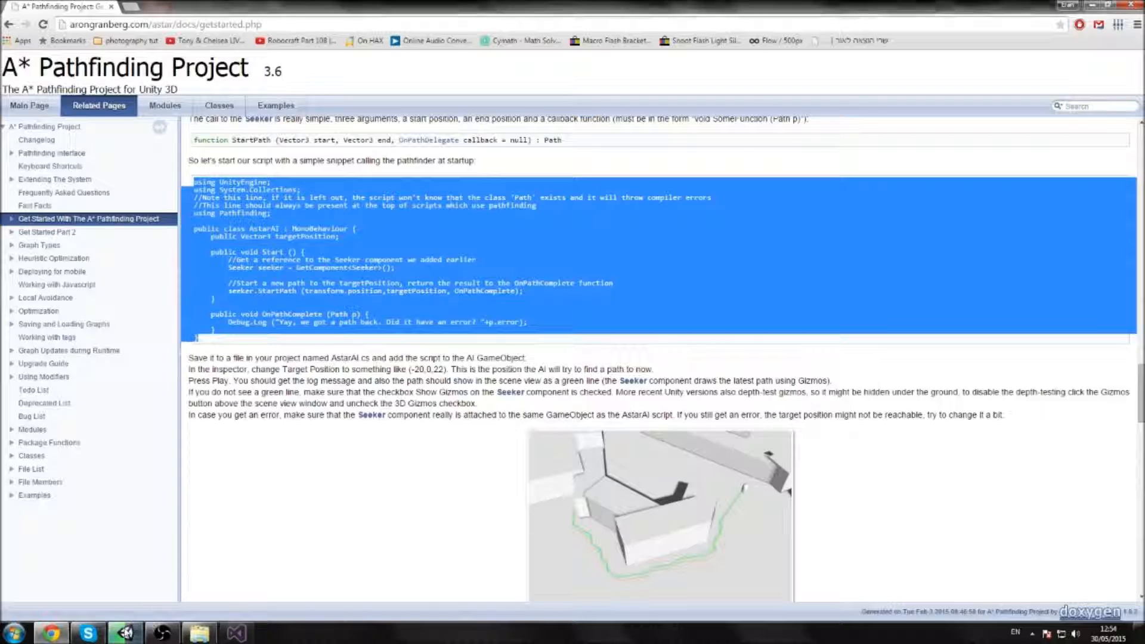
Switch to Visual Studio and replace the entire content of Guard.cs with the copied AstarAI snippet
{"action": "left_click", "coordinate": [125, 633]}
{"action": "left_click", "coordinate": [236, 636]}
{"action": "left_click", "coordinate": [237, 637]}
{"action": "left_click", "coordinate": [237, 637]}
{"action": "left_click", "coordinate": [237, 636]}
{"action": "left_click", "coordinate": [302, 264]}
{"action": "key", "text": "ctrl+a"}
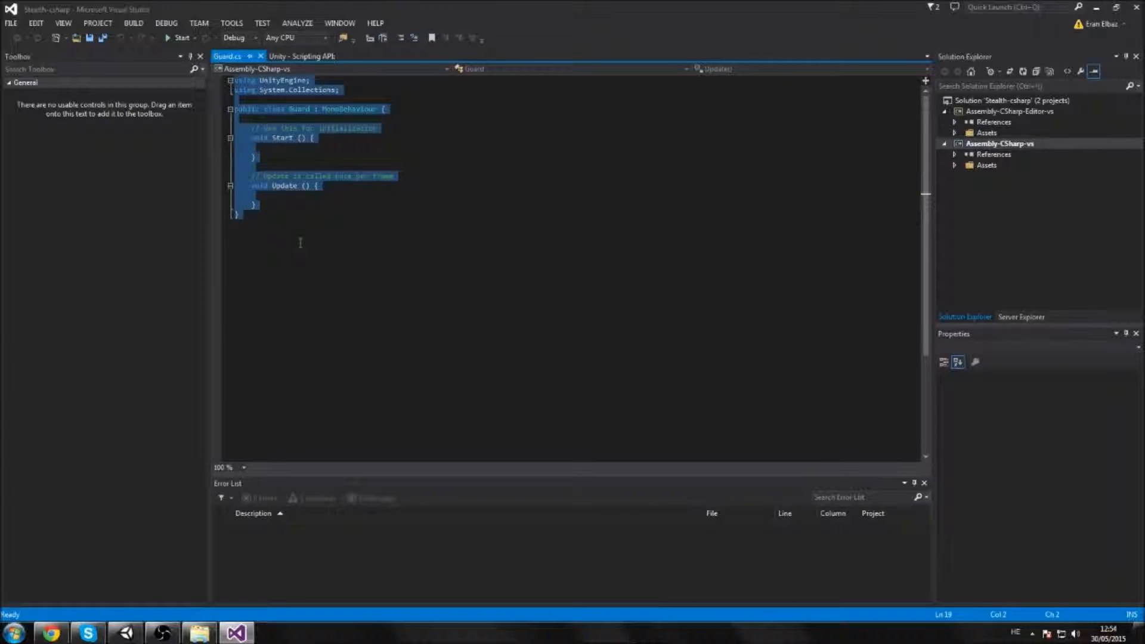
{"action": "key", "text": "ctrl+v"}
Rename the pasted AstarAI class to Guard and save the script
{"action": "double_click", "coordinate": [300, 130]}
{"action": "type", "text": "Guard"}
{"action": "key", "text": "ctrl+s"}
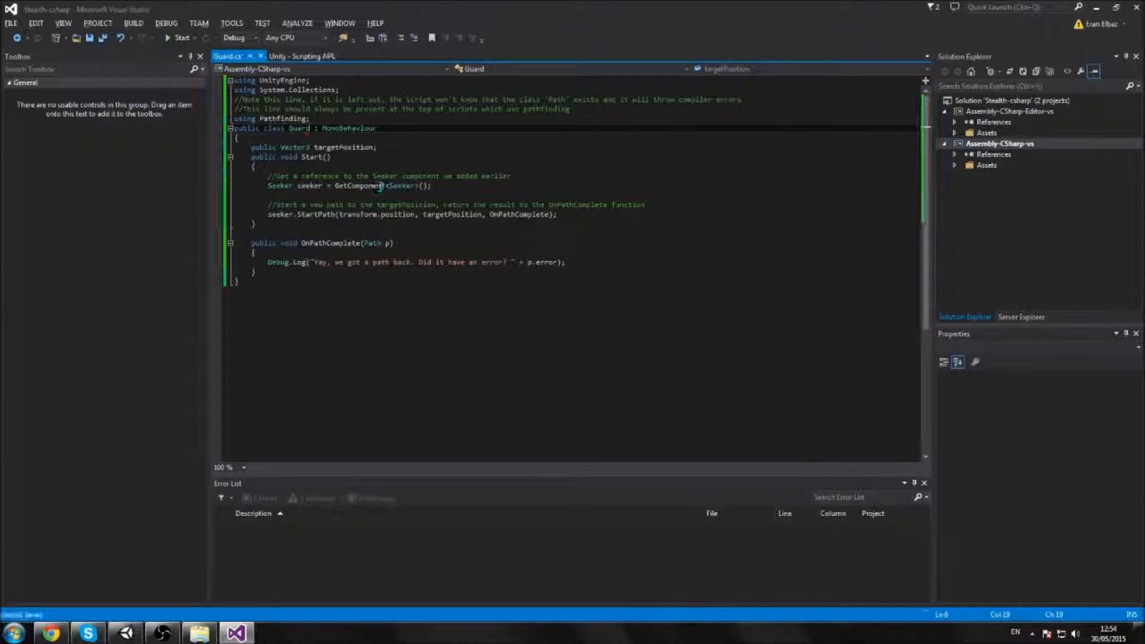
Examine the Guard script's targetPosition field, the Start method's seeker.StartPath arguments and the OnPathComplete callback
{"action": "left_click", "coordinate": [327, 148]}
{"action": "left_click", "coordinate": [410, 149]}
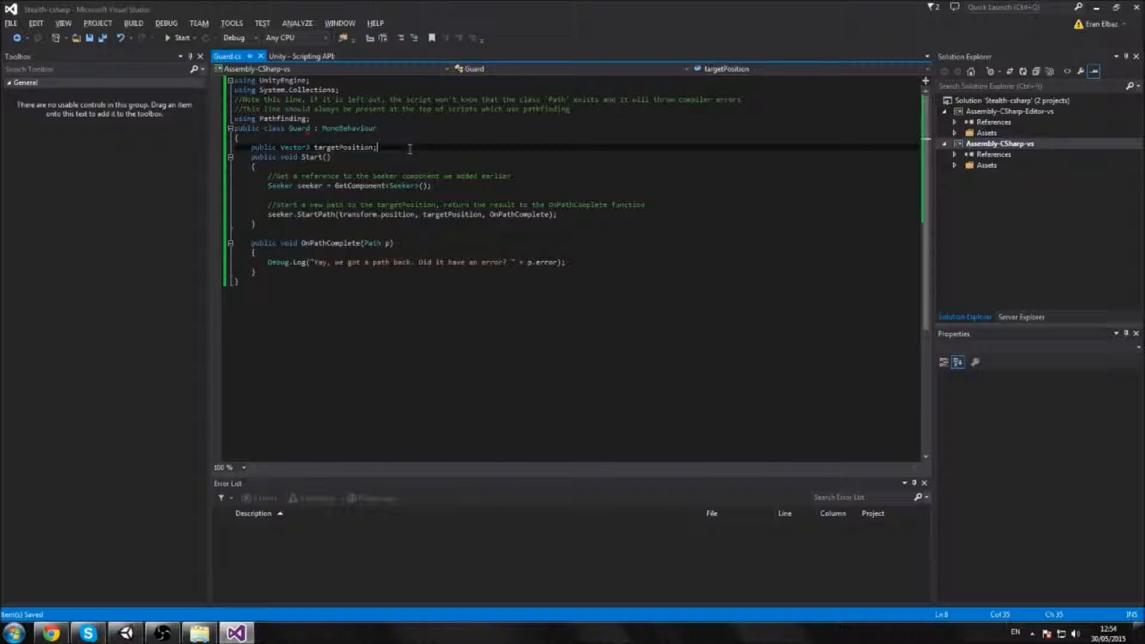
{"action": "left_click", "coordinate": [248, 148], "text": "shift"}
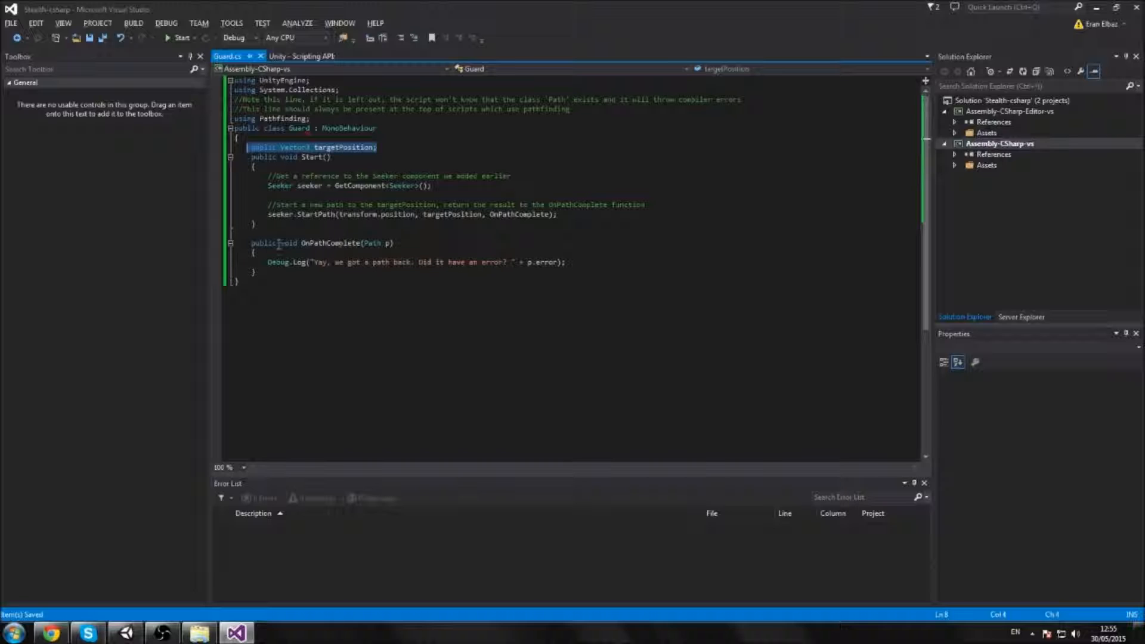
{"action": "left_click", "coordinate": [315, 242]}
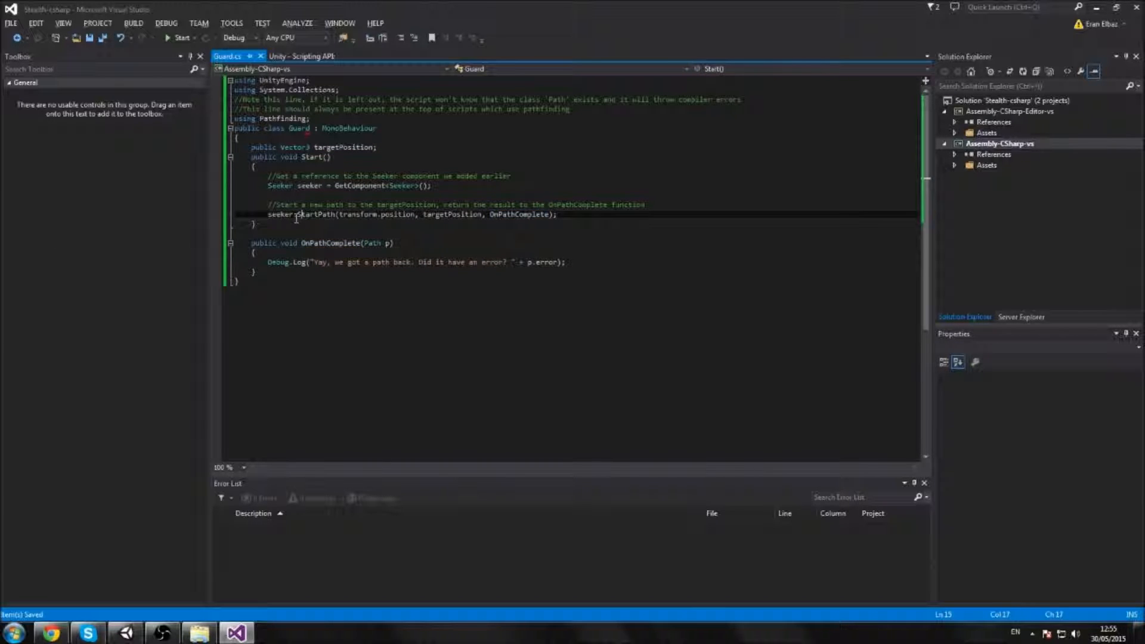
{"action": "left_click", "coordinate": [309, 164]}
{"action": "left_click", "coordinate": [308, 156]}
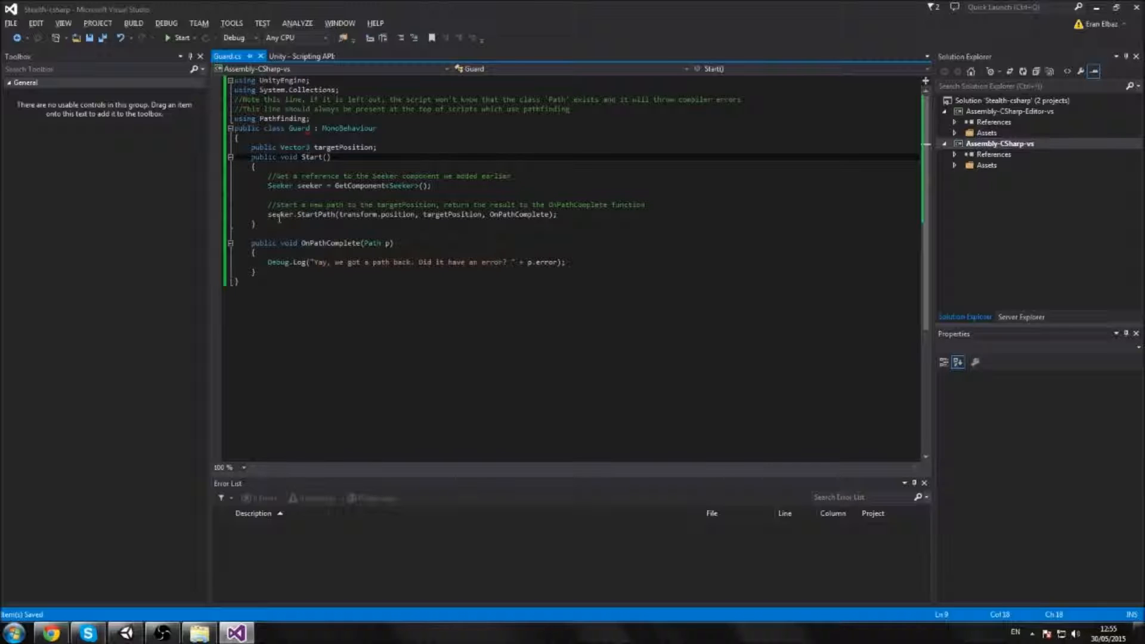
{"action": "left_click", "coordinate": [275, 214]}
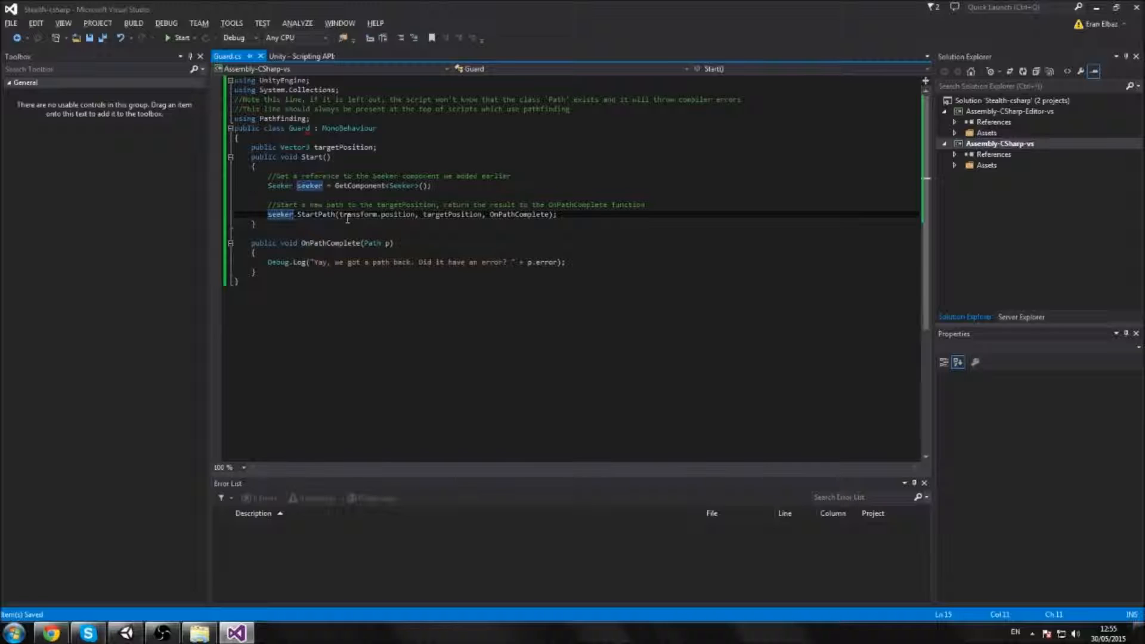
{"action": "left_click_drag", "start_coordinate": [346, 214], "coordinate": [420, 214]}
{"action": "left_click", "coordinate": [438, 214]}
{"action": "key", "text": "F12"}
{"action": "left_click", "coordinate": [503, 214]}
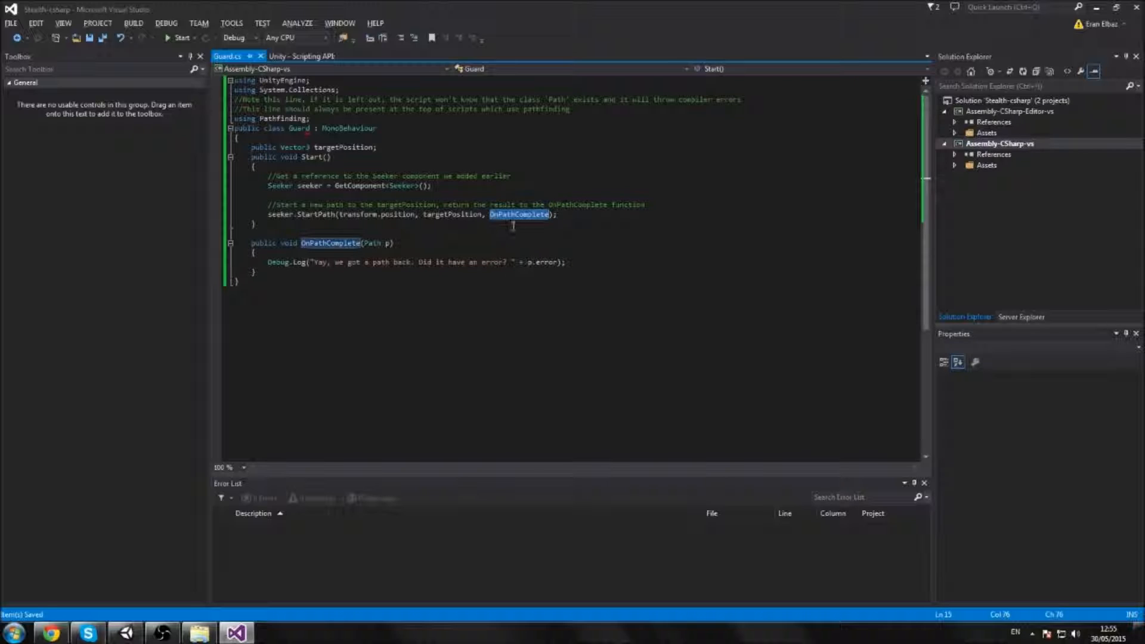
{"action": "double_click", "coordinate": [338, 243]}
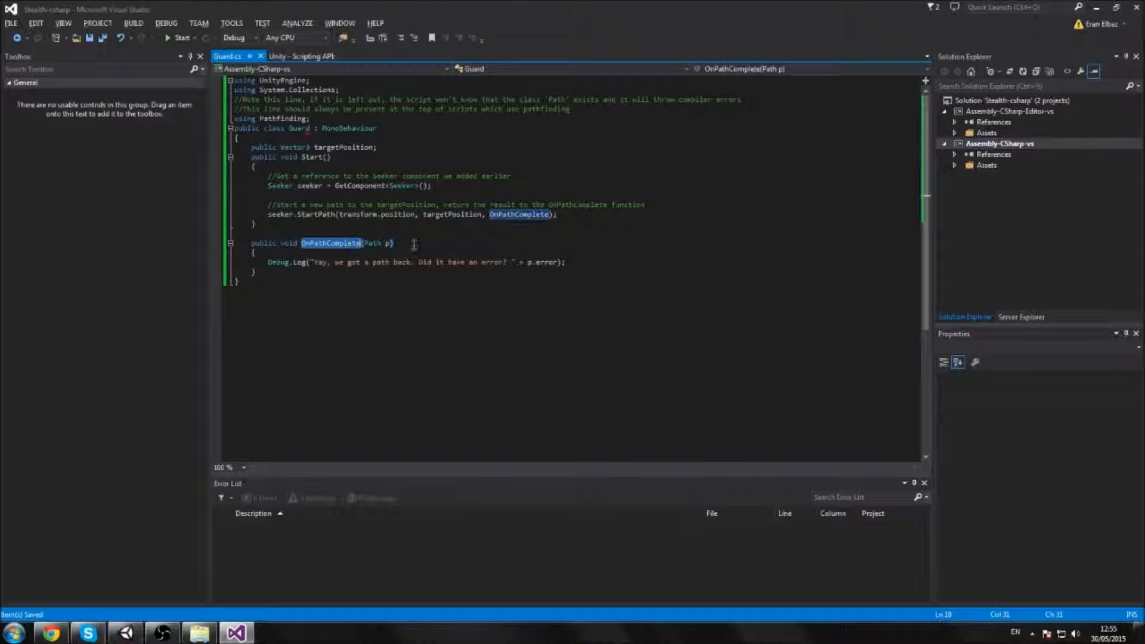
{"action": "left_click", "coordinate": [302, 242]}
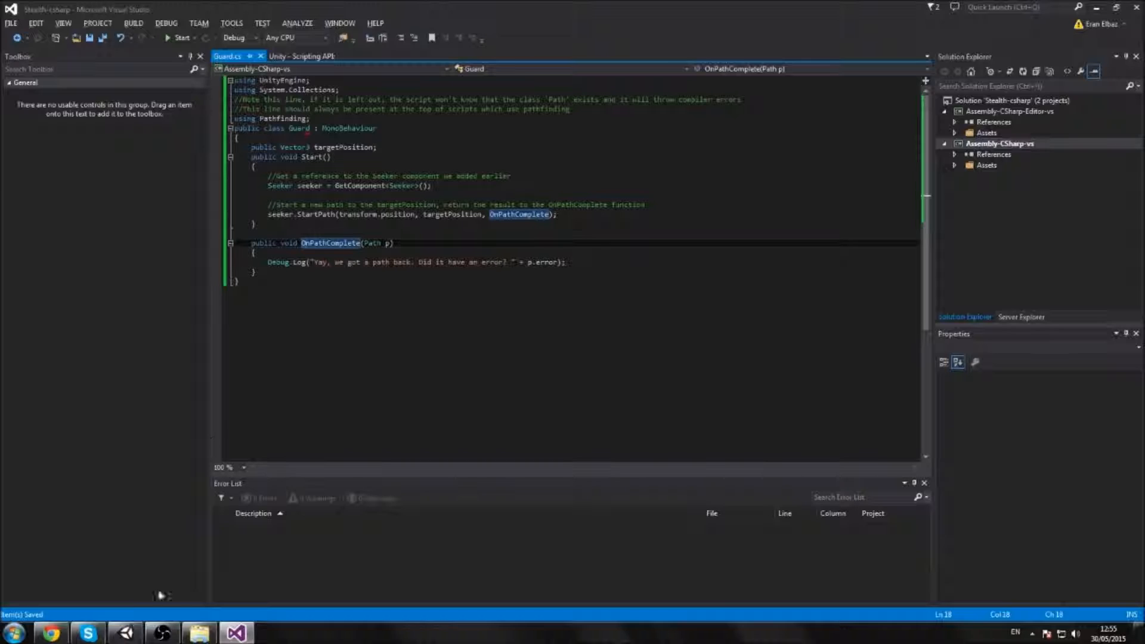
Switch to Unity and add the Guard script as a component to the Guard object
{"action": "left_click", "coordinate": [126, 633]}
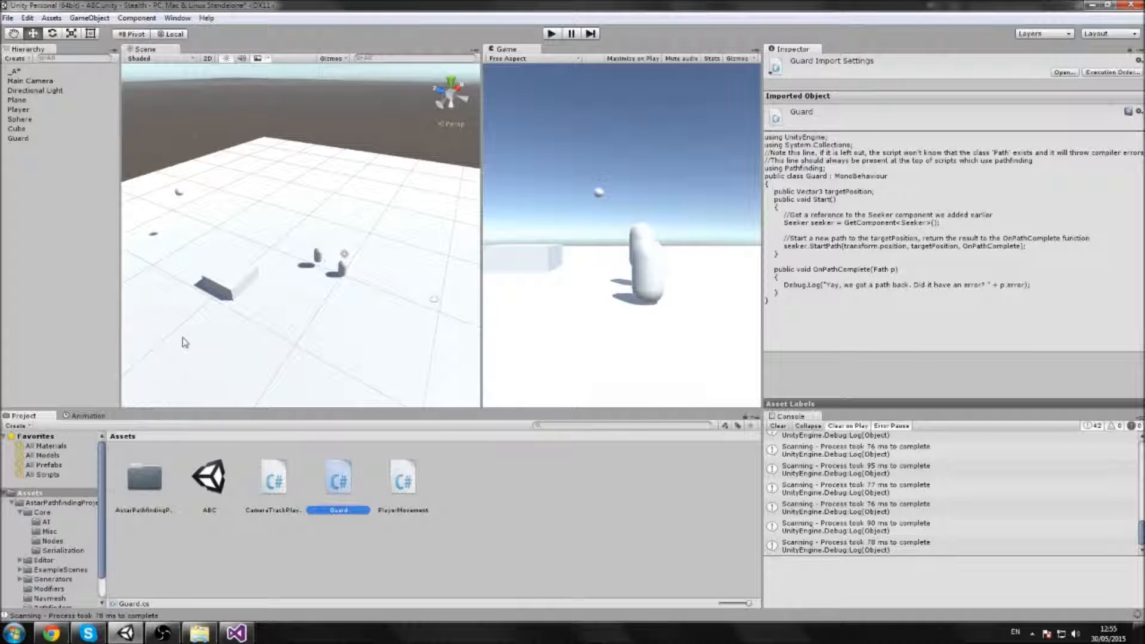
{"action": "left_click", "coordinate": [18, 138]}
{"action": "left_click_drag", "start_coordinate": [338, 477], "coordinate": [833, 377]}
{"action": "scroll", "coordinate": [835, 377], "scroll_direction": "down", "scroll_amount": 2}
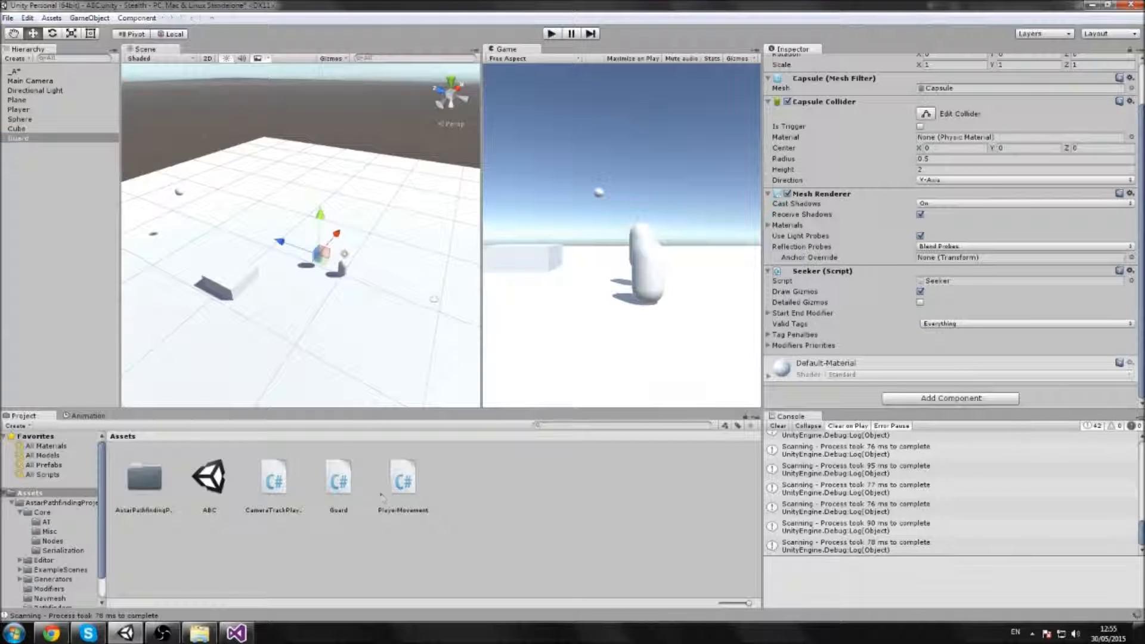
{"action": "left_click", "coordinate": [338, 480]}
{"action": "left_click", "coordinate": [18, 138]}
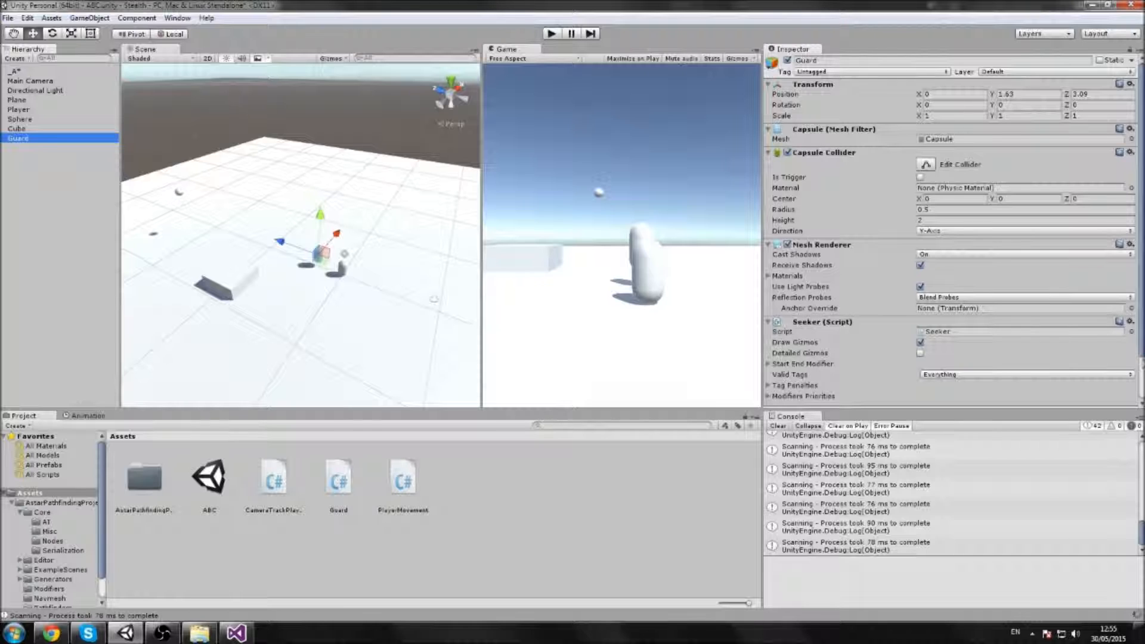
{"action": "left_click", "coordinate": [1140, 388]}
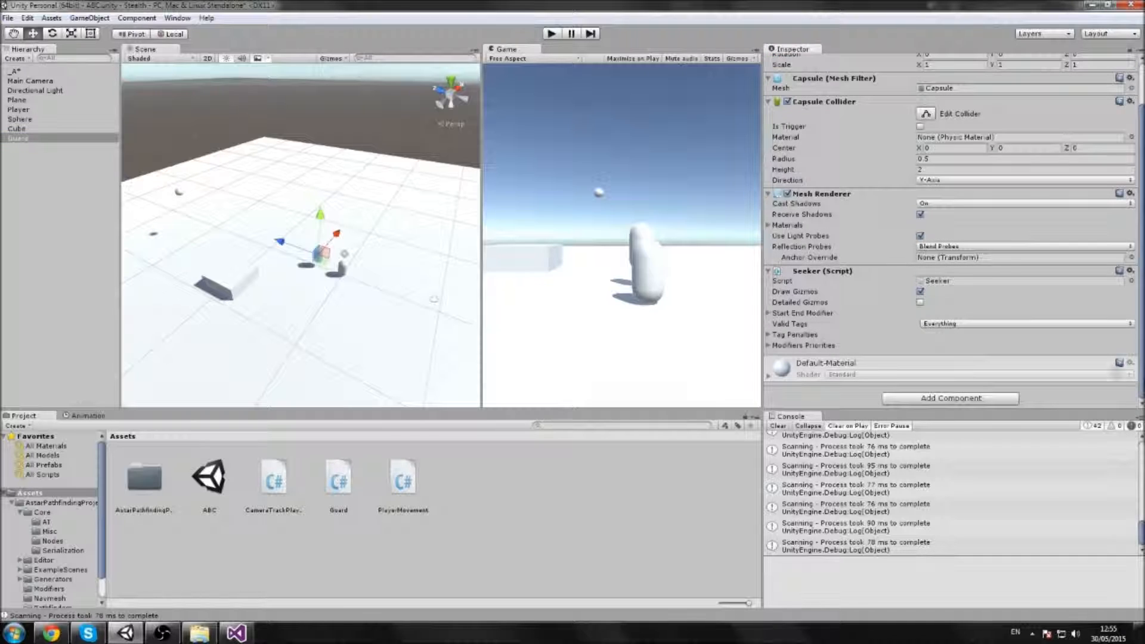
{"action": "left_click", "coordinate": [918, 398]}
{"action": "type", "text": "guard"}
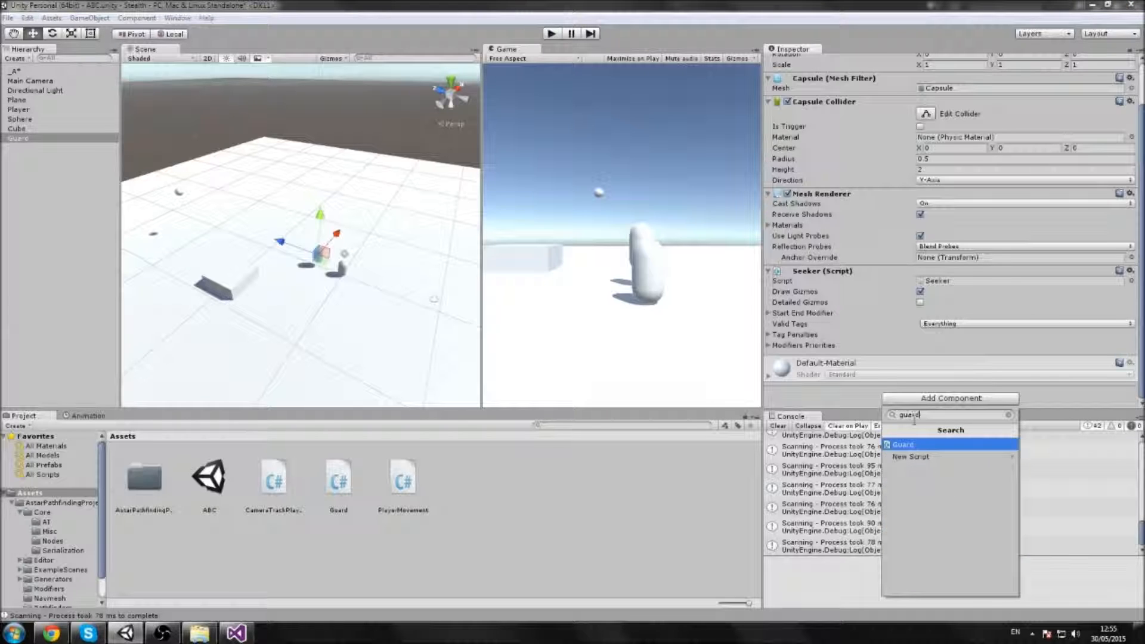
{"action": "key", "text": "Return"}
{"action": "scroll", "coordinate": [927, 345], "scroll_direction": "down", "scroll_amount": 2}
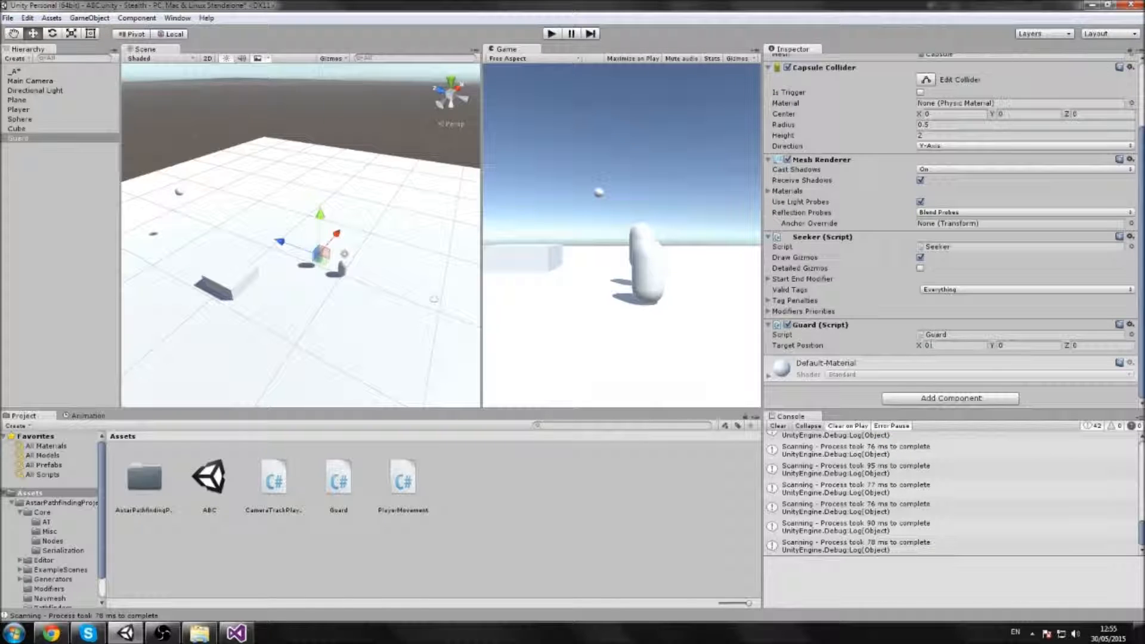
In Guard.cs, change targetPosition's type to Transform, pass targetPosition.position to StartPath, and save the script
{"action": "left_click", "coordinate": [236, 633]}
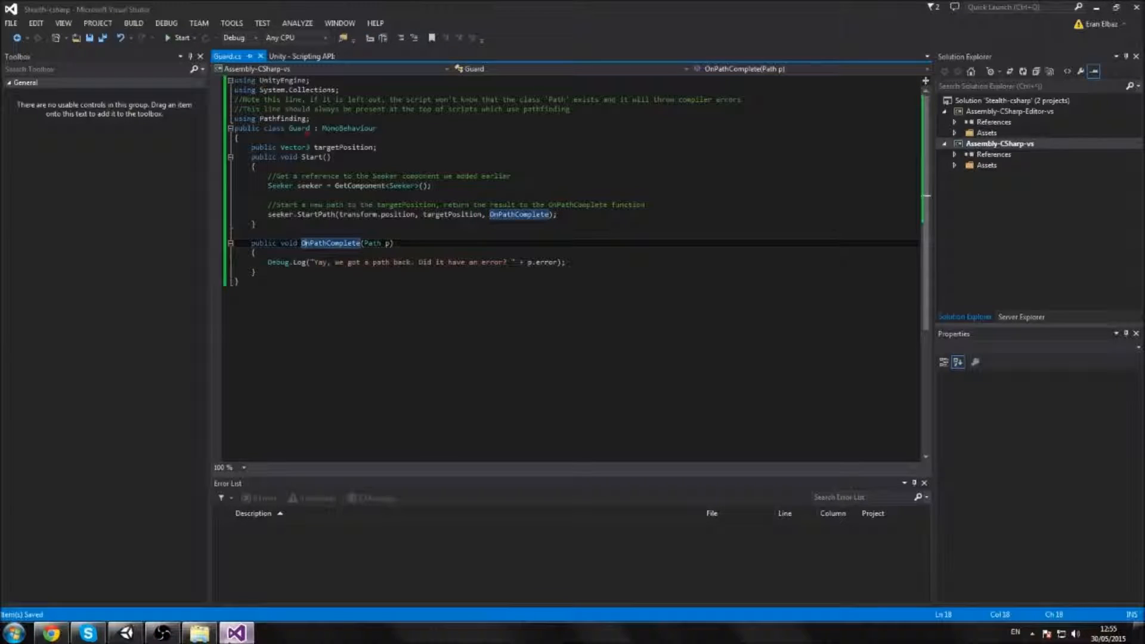
{"action": "double_click", "coordinate": [298, 147]}
{"action": "type", "text": "Tra"}
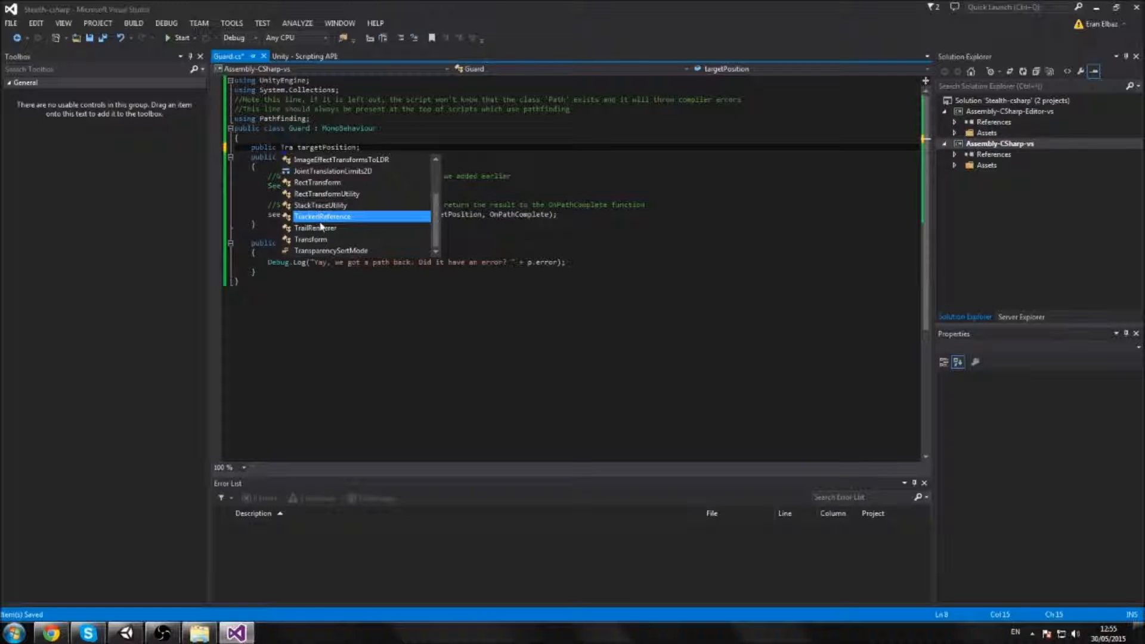
{"action": "double_click", "coordinate": [327, 240]}
{"action": "left_click", "coordinate": [483, 214]}
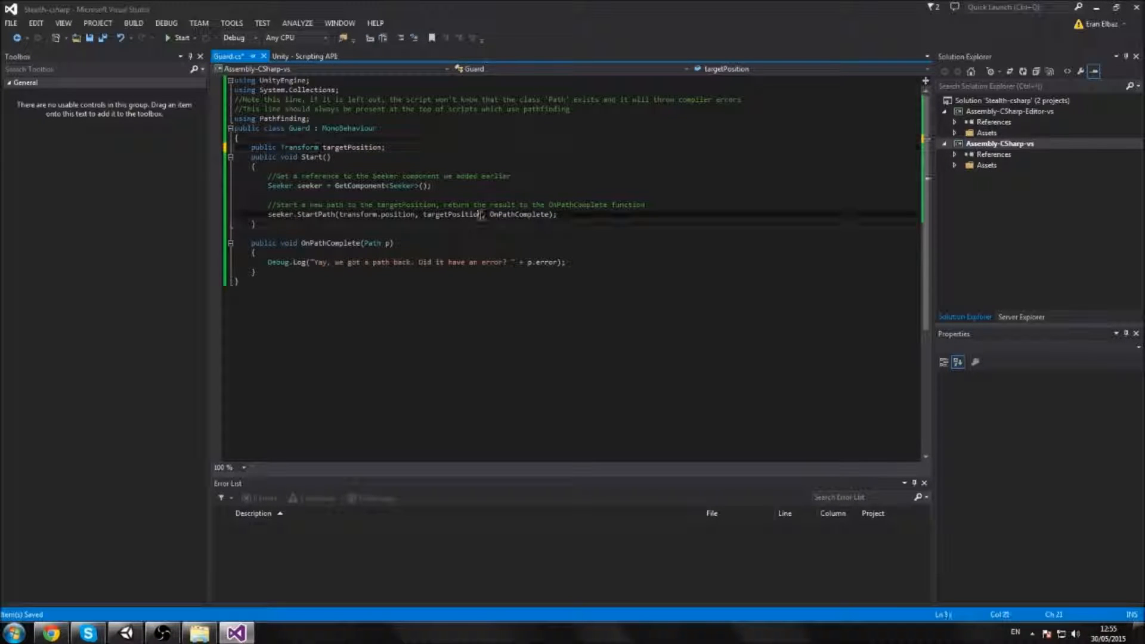
{"action": "type", "text": ".position"}
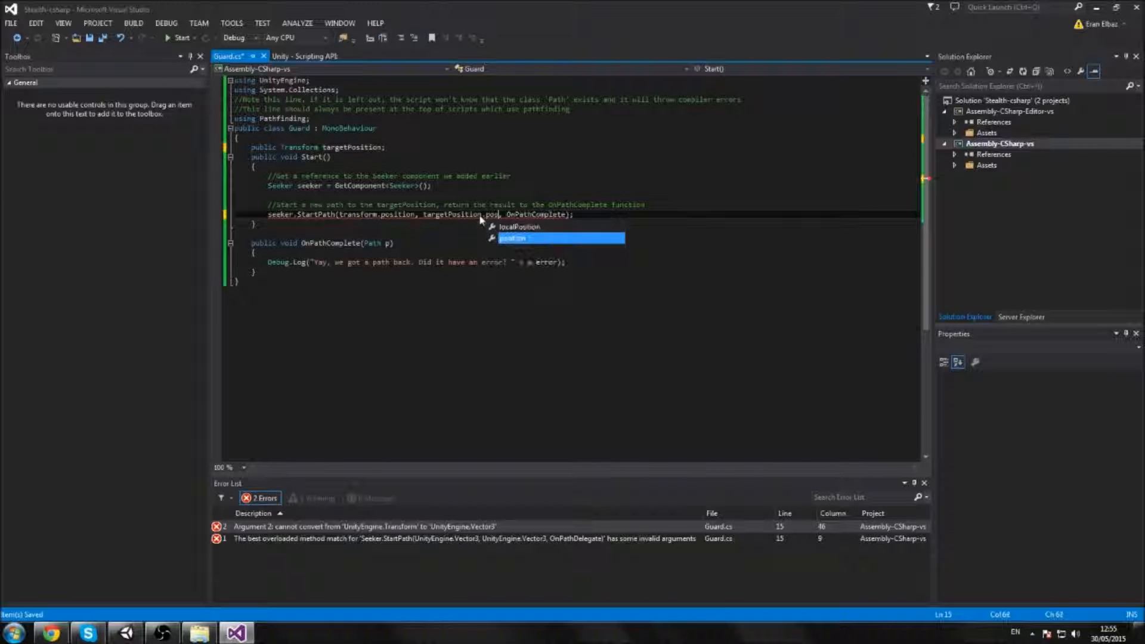
{"action": "key", "text": "ctrl+s"}
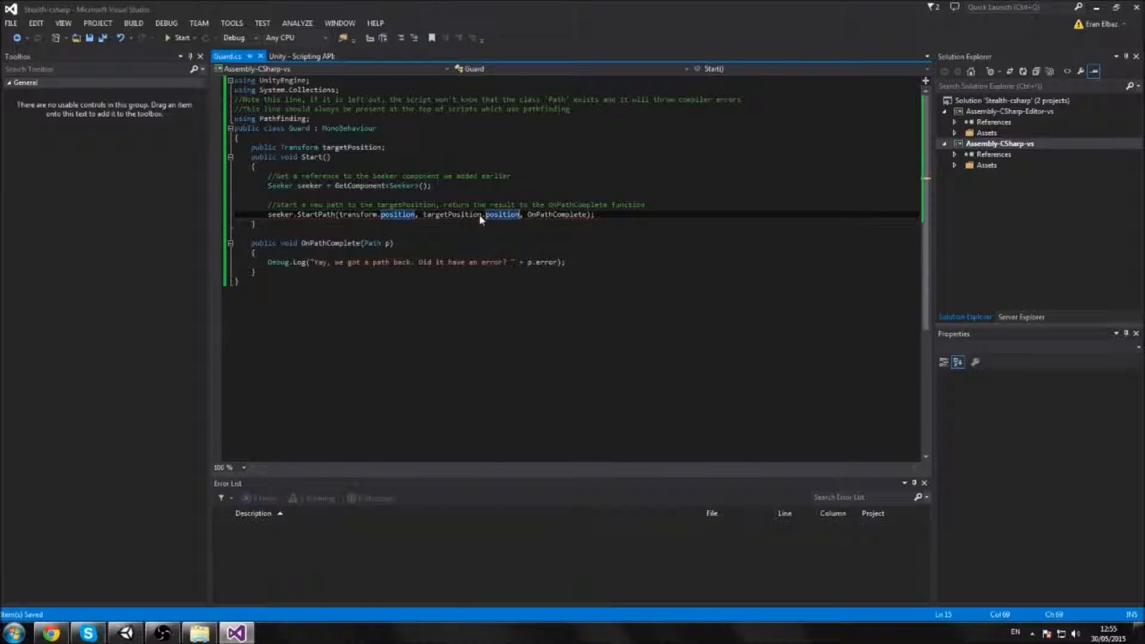
In Unity, view the scene from above and move the Player to the side of the cube opposite the Guard
{"action": "left_click", "coordinate": [126, 632]}
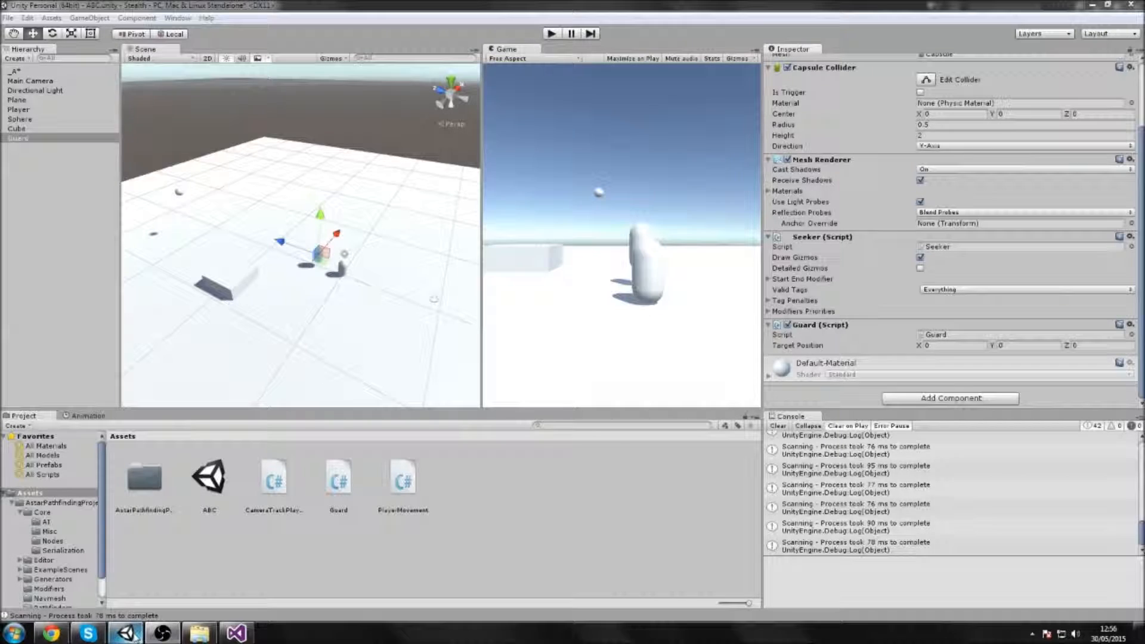
{"action": "left_click", "coordinate": [455, 79]}
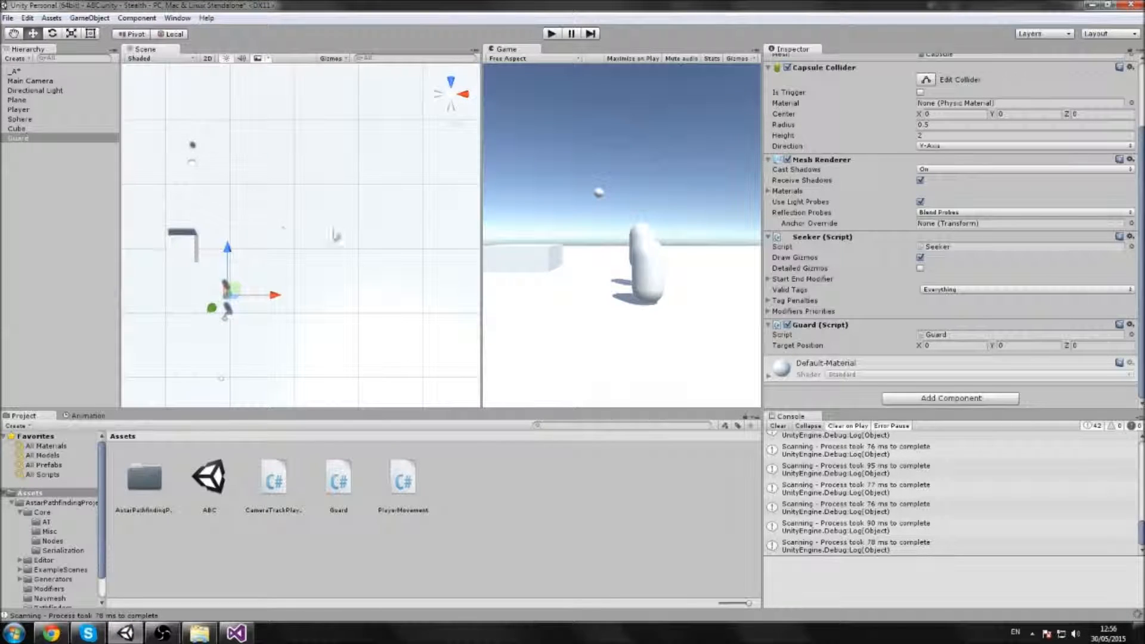
{"action": "left_click", "coordinate": [451, 94]}
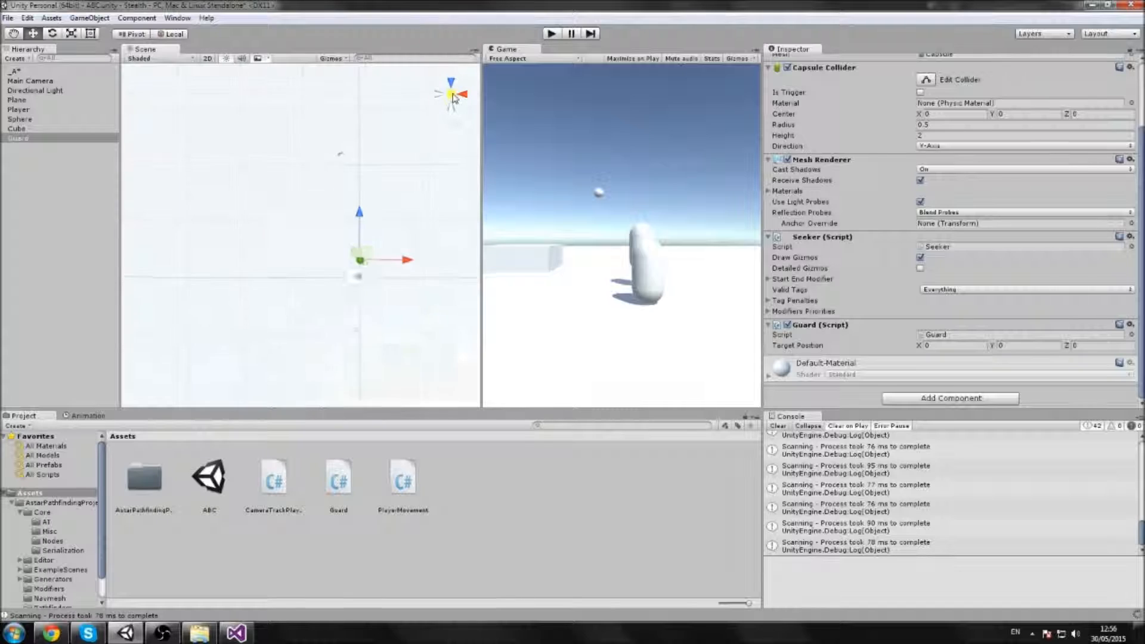
{"action": "left_click", "coordinate": [347, 273]}
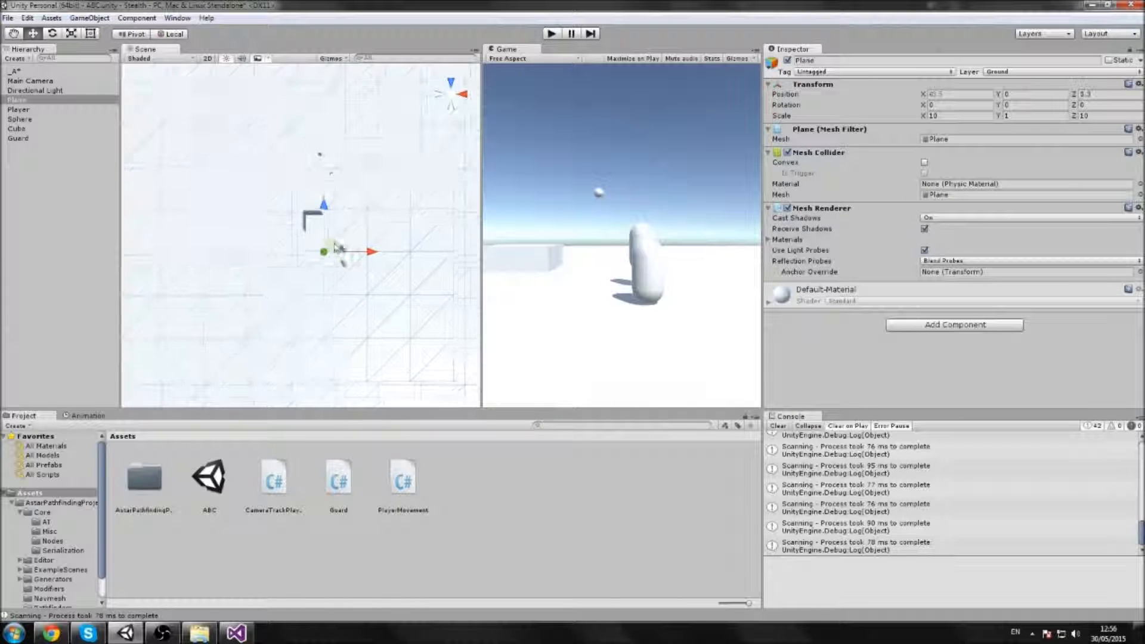
{"action": "left_click", "coordinate": [19, 110]}
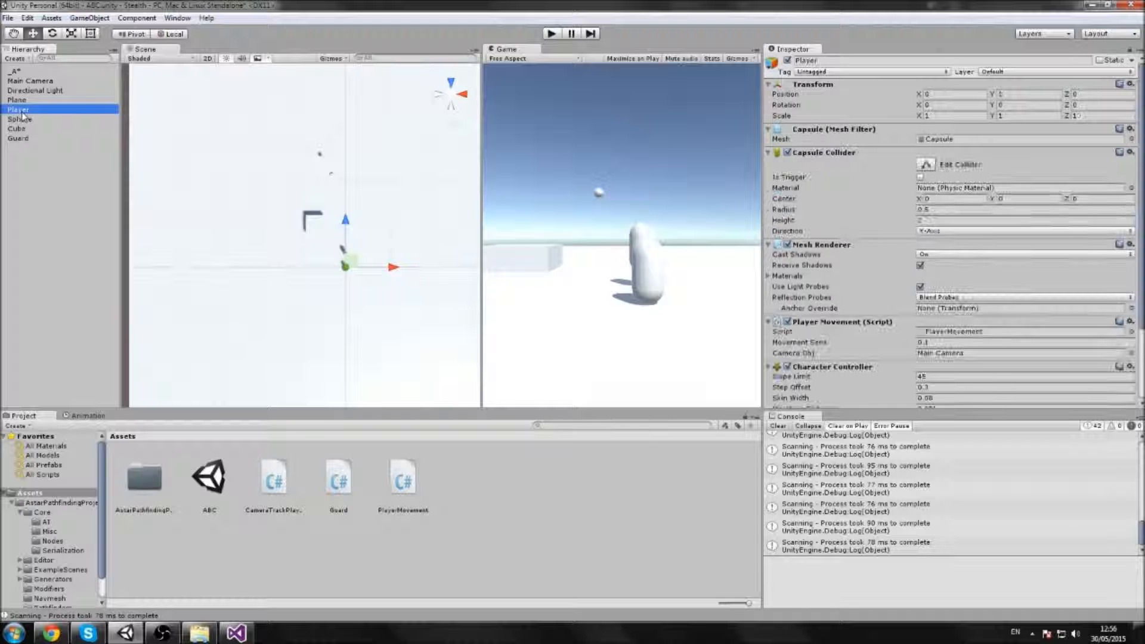
{"action": "left_click_drag", "start_coordinate": [345, 263], "coordinate": [277, 199]}
Assign the Player as the Target Position in the Guard object's Guard script
{"action": "left_click", "coordinate": [41, 138]}
{"action": "scroll", "coordinate": [882, 347], "scroll_direction": "down", "scroll_amount": 3}
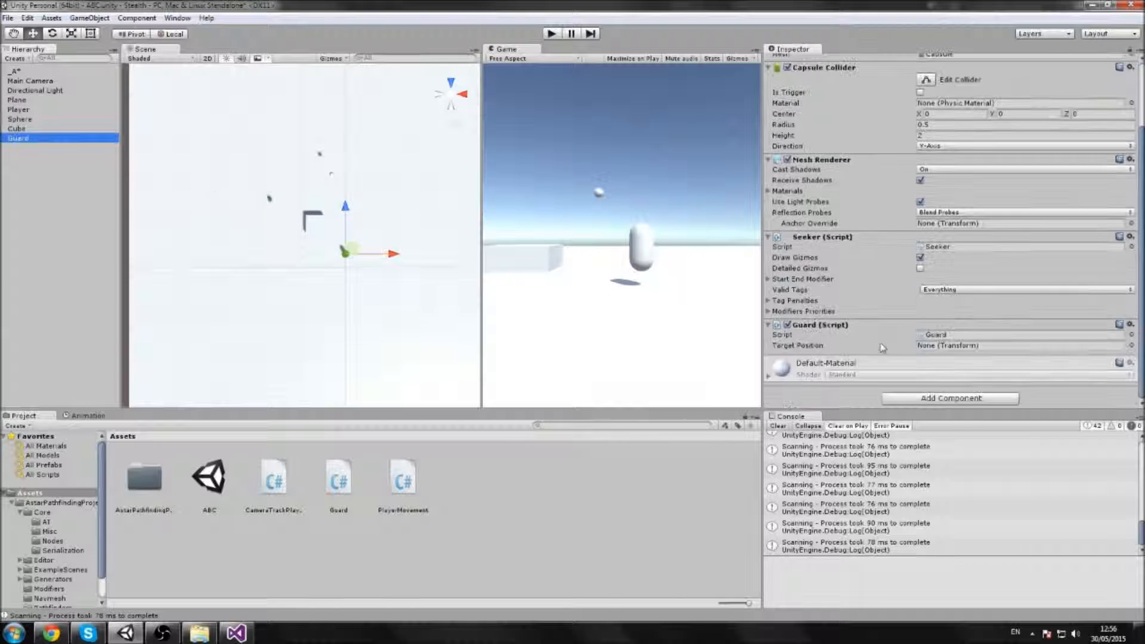
{"action": "left_click_drag", "start_coordinate": [39, 110], "coordinate": [952, 348]}
Run the scene to check the path calculated from the Guard to the Player, and stop play mode
{"action": "left_click", "coordinate": [551, 34]}
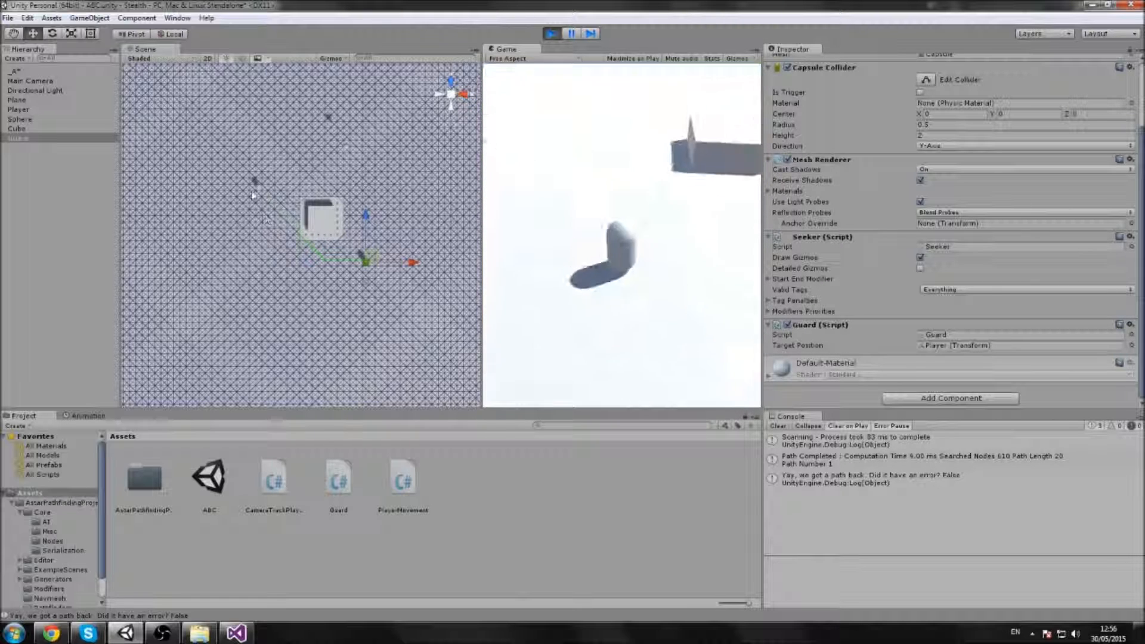
{"action": "left_click", "coordinate": [552, 34]}
{"action": "key", "text": "alt+Tab"}
{"action": "key", "text": "alt+Tab"}
In the A* Pathfinding Project's getting-started page in Chrome, find the full AstarAI movement script with FixedUpdate and copy it
{"action": "left_click", "coordinate": [224, 636]}
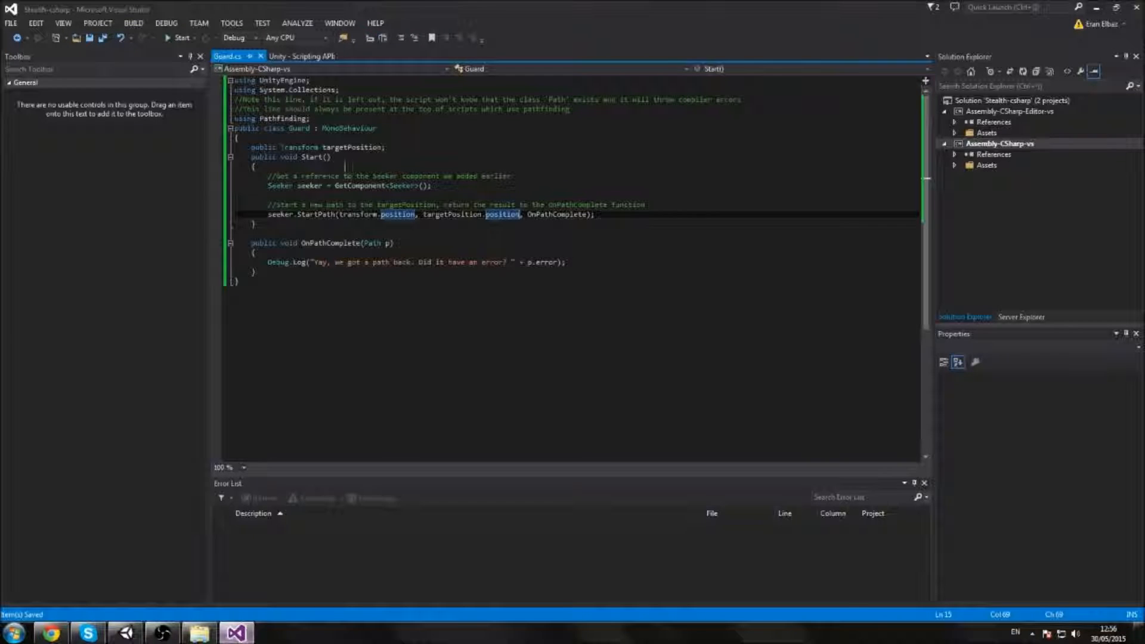
{"action": "left_click", "coordinate": [52, 633]}
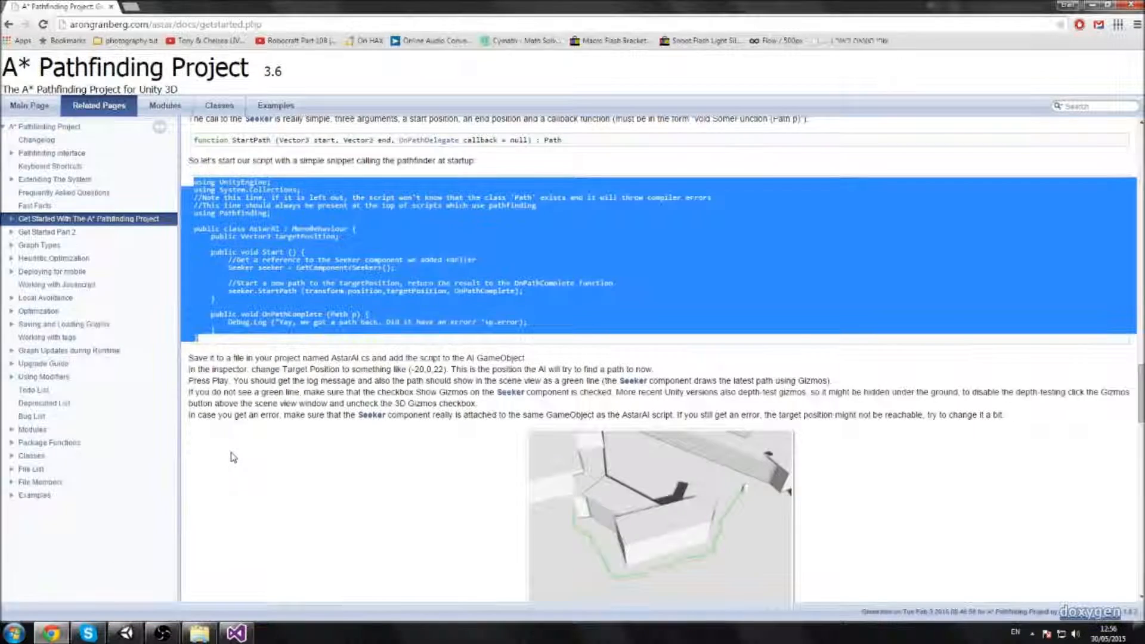
{"action": "scroll", "coordinate": [231, 453], "scroll_direction": "down", "scroll_amount": 8}
{"action": "scroll", "coordinate": [232, 453], "scroll_direction": "down", "scroll_amount": 5}
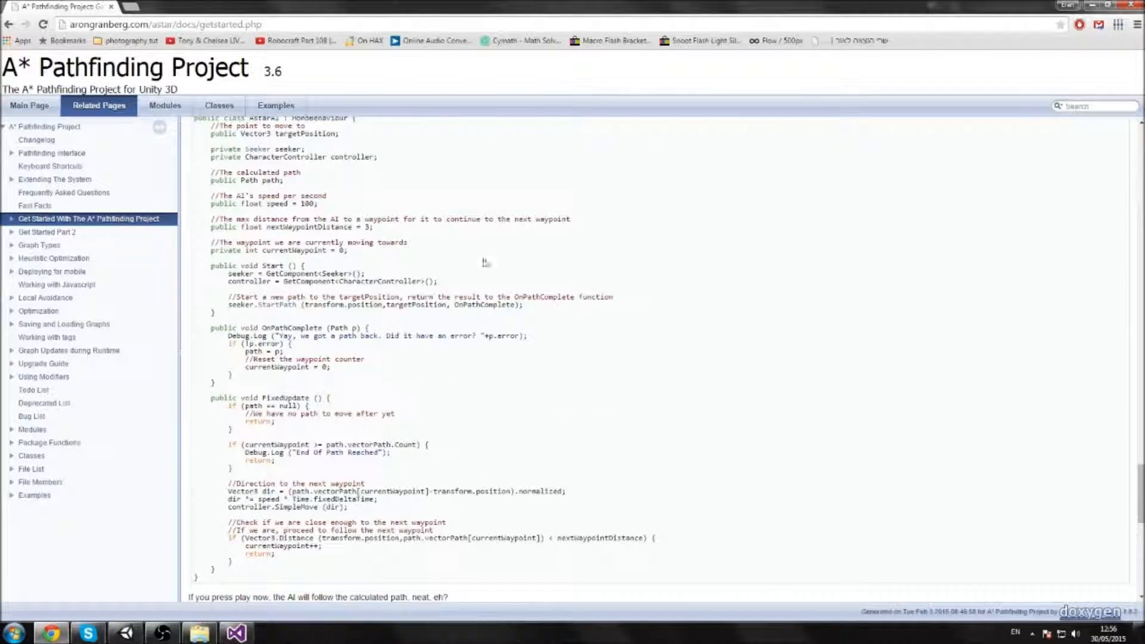
{"action": "scroll", "coordinate": [262, 477], "scroll_direction": "up", "scroll_amount": 1}
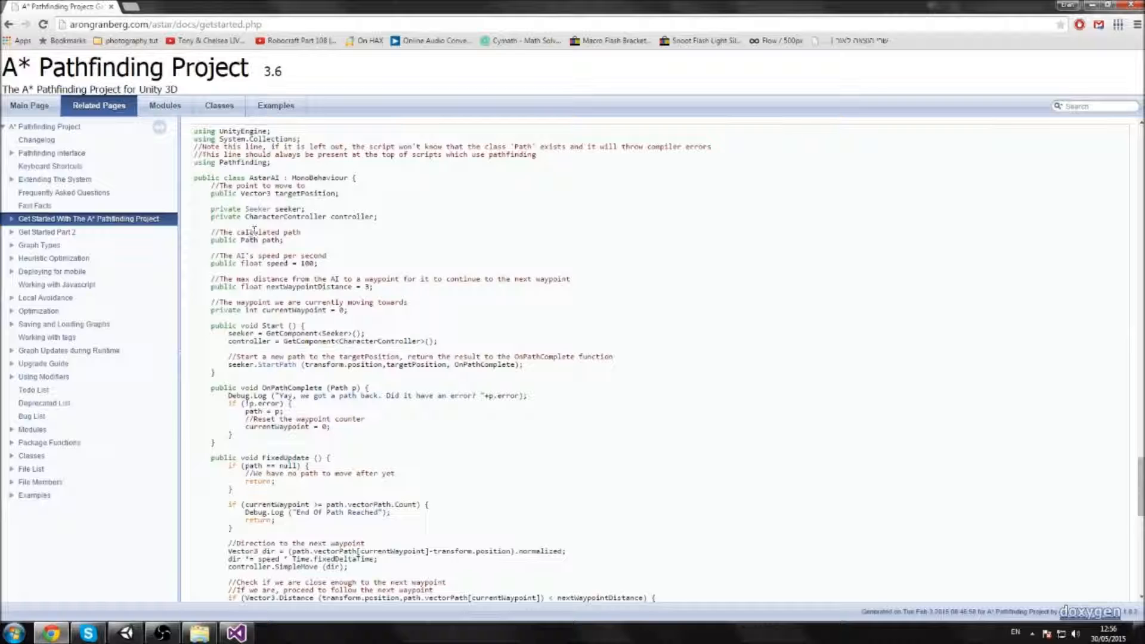
{"action": "scroll", "coordinate": [305, 355], "scroll_direction": "down", "scroll_amount": 1}
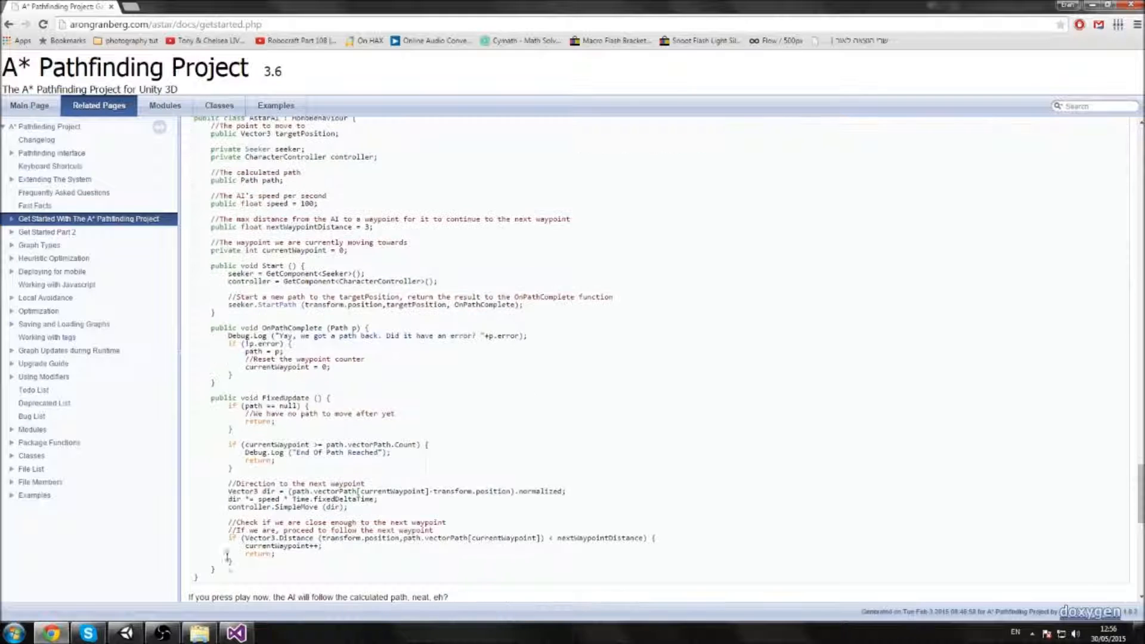
{"action": "left_click_drag", "start_coordinate": [227, 578], "coordinate": [191, 127]}
{"action": "key", "text": "ctrl+c"}
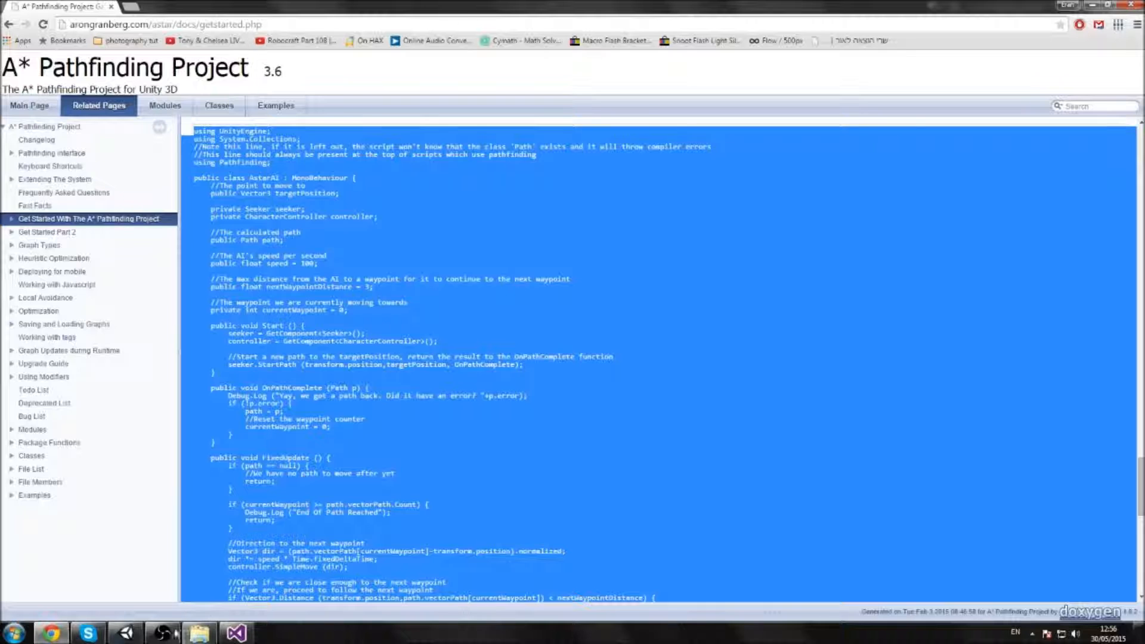
In Visual Studio, replace all of Guard.cs with the copied script and rename its class from AstarAI to Guard
{"action": "left_click", "coordinate": [236, 632]}
{"action": "key", "text": "ctrl+a"}
{"action": "key", "text": "ctrl+v"}
{"action": "scroll", "coordinate": [320, 330], "scroll_direction": "up", "scroll_amount": 10}
{"action": "left_click", "coordinate": [290, 128]}
{"action": "double_click", "coordinate": [292, 129]}
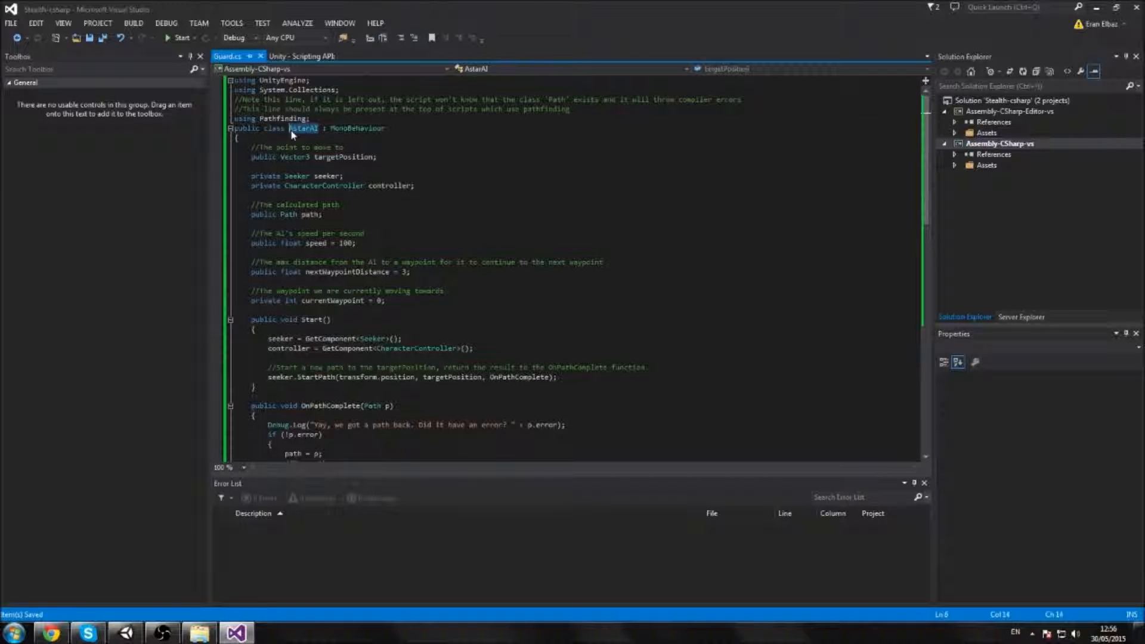
{"action": "type", "text": "Guard"}
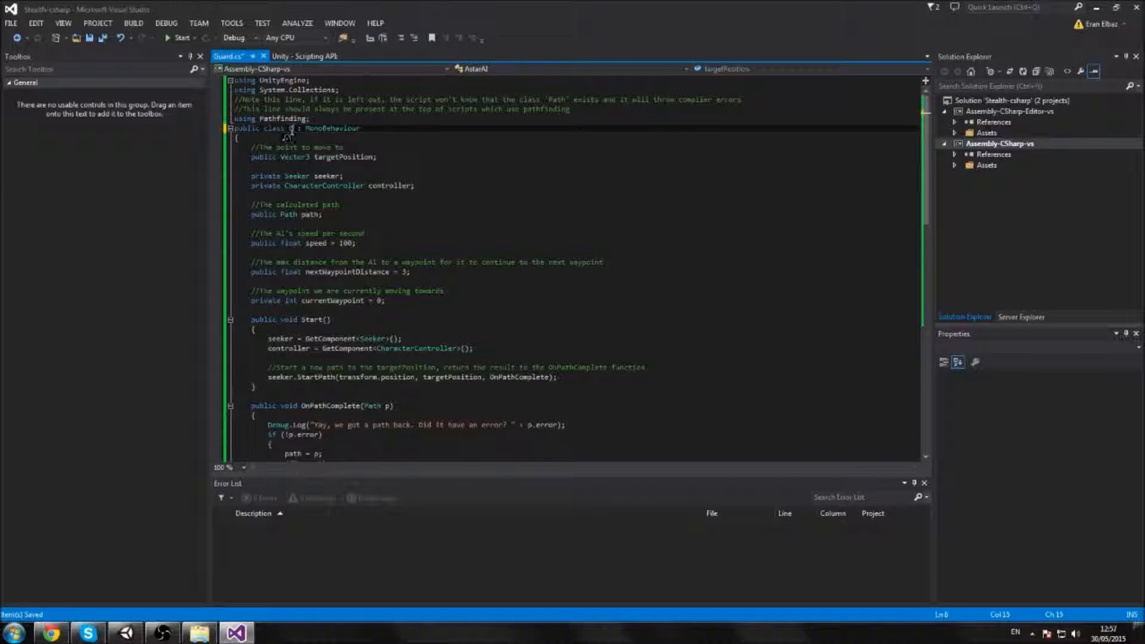
Review targetPosition, the StartPath call, OnPathComplete and the waypoint-following code in FixedUpdate of the Guard script
{"action": "double_click", "coordinate": [346, 158]}
{"action": "scroll", "coordinate": [350, 182], "scroll_direction": "down", "scroll_amount": 3}
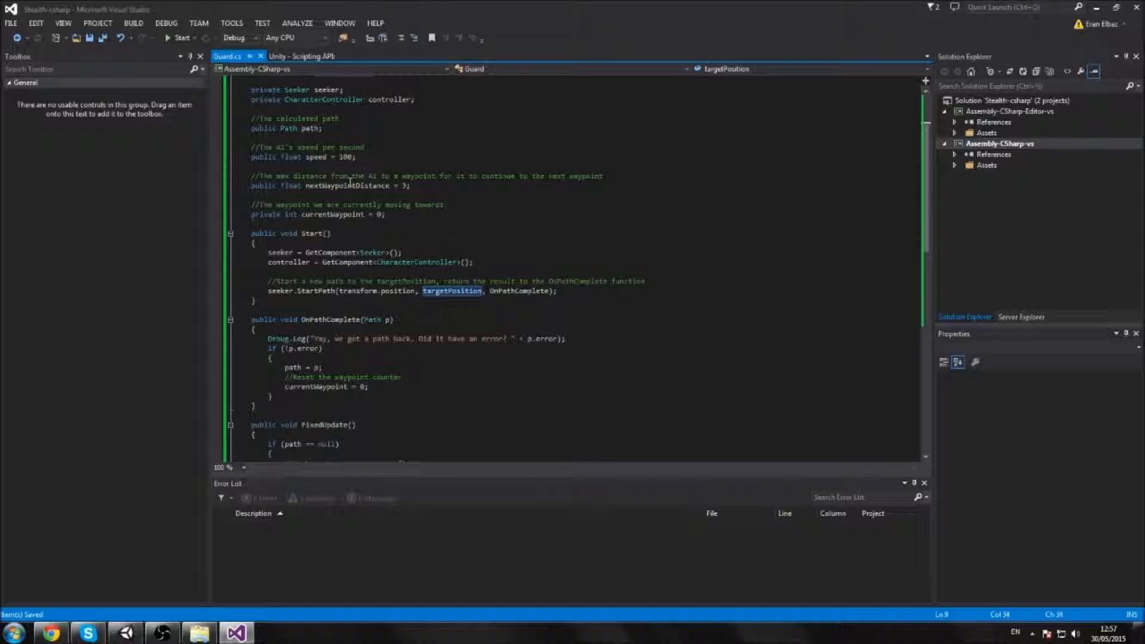
{"action": "scroll", "coordinate": [311, 207], "scroll_direction": "down", "scroll_amount": 1}
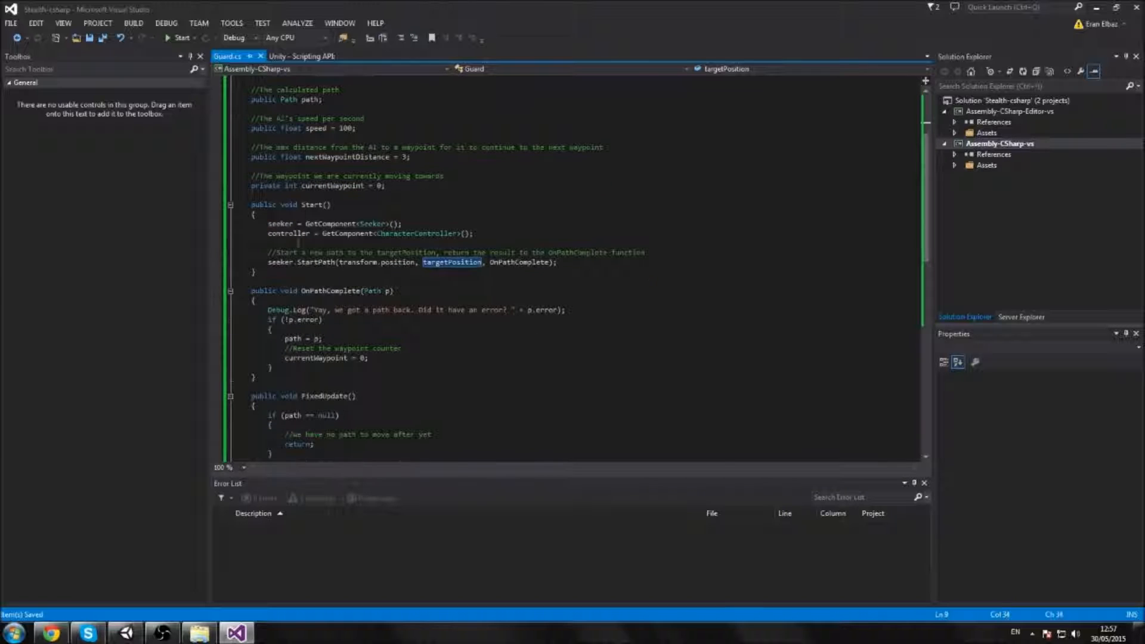
{"action": "scroll", "coordinate": [347, 262], "scroll_direction": "down", "scroll_amount": 1}
{"action": "double_click", "coordinate": [345, 263]}
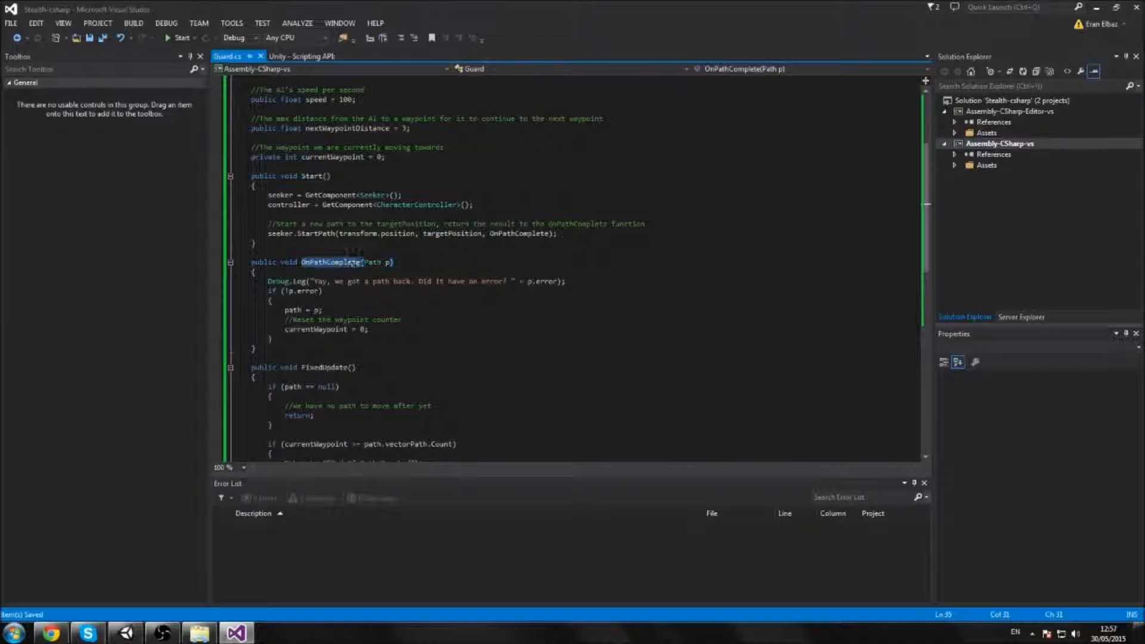
{"action": "scroll", "coordinate": [379, 272], "scroll_direction": "down", "scroll_amount": 2}
{"action": "scroll", "coordinate": [307, 251], "scroll_direction": "up", "scroll_amount": 2}
{"action": "left_click_drag", "start_coordinate": [270, 233], "coordinate": [557, 237]}
{"action": "left_click", "coordinate": [332, 319]}
{"action": "scroll", "coordinate": [332, 319], "scroll_direction": "down", "scroll_amount": 7}
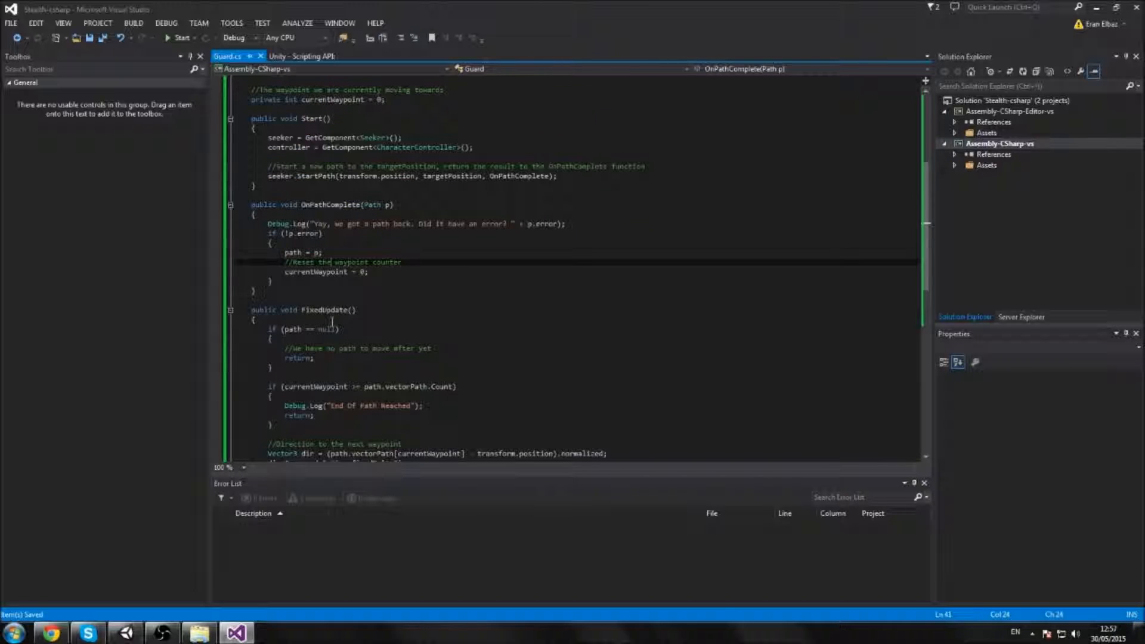
{"action": "scroll", "coordinate": [336, 311], "scroll_direction": "down", "scroll_amount": 1}
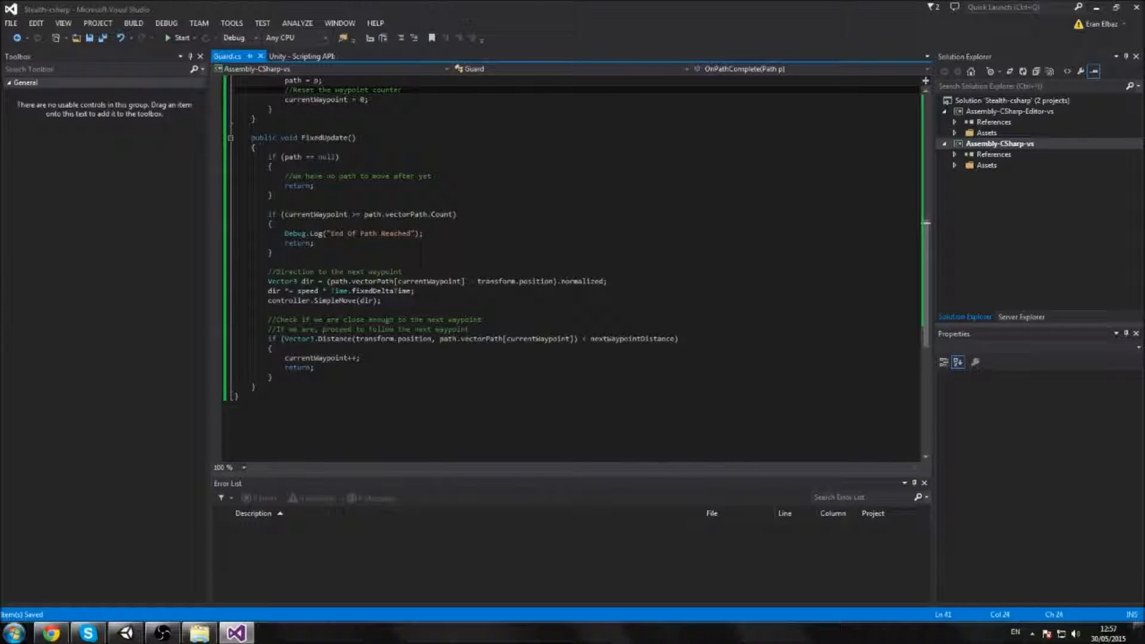
In Unity, add a Character Controller component to the Guard, and check the script line in Visual Studio that fetches it
{"action": "left_click", "coordinate": [126, 633]}
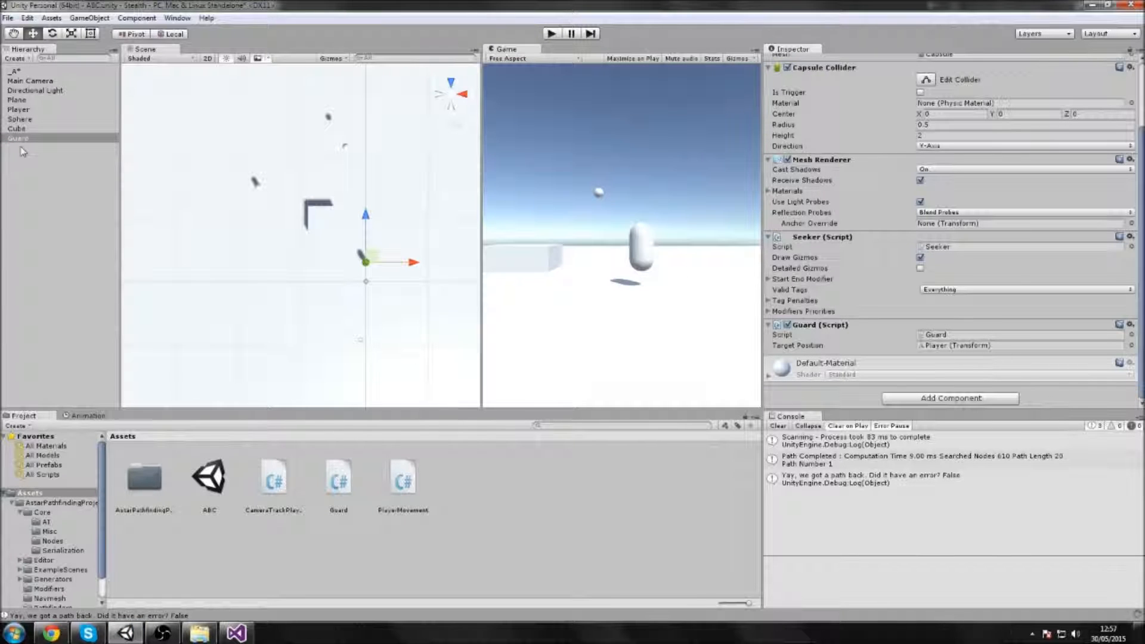
{"action": "left_click", "coordinate": [946, 398]}
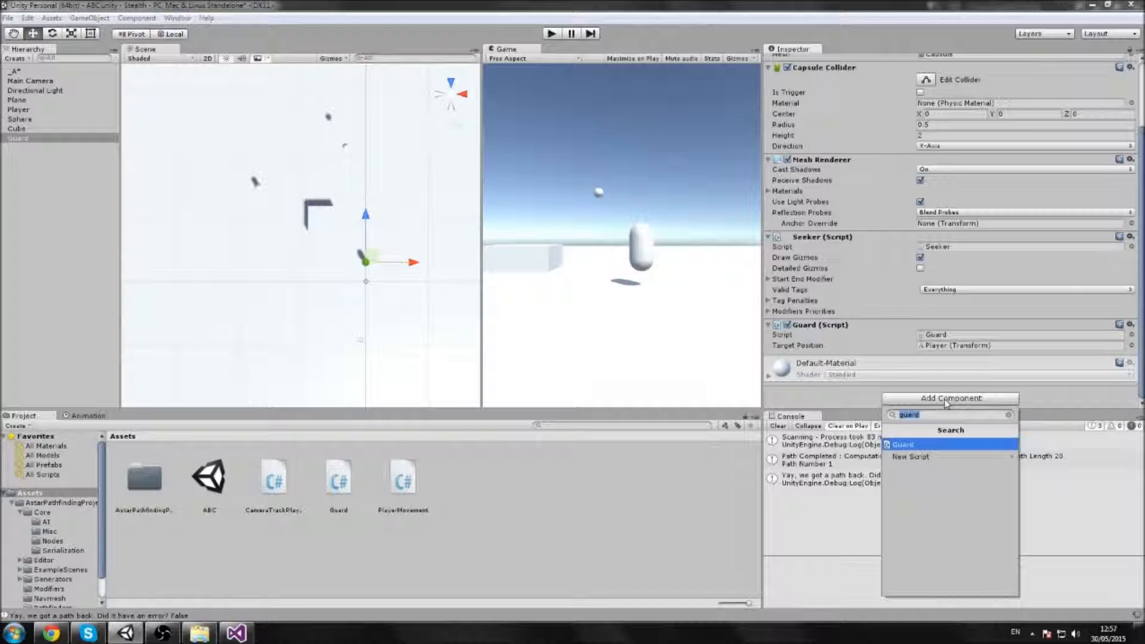
{"action": "type", "text": "char"}
{"action": "key", "text": "Return"}
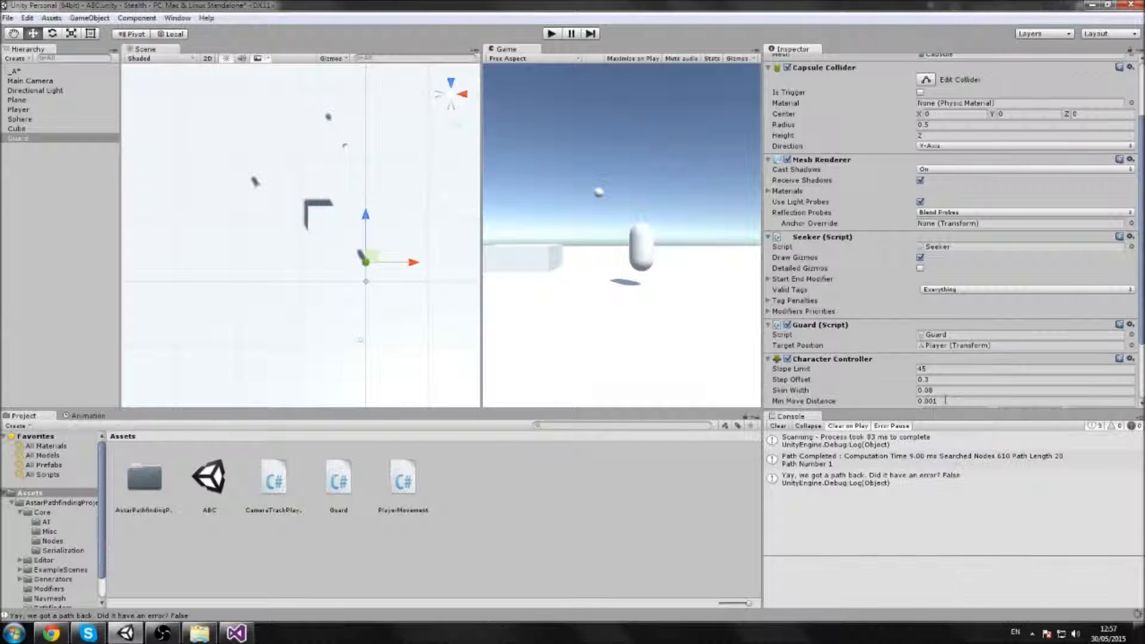
{"action": "left_click", "coordinate": [236, 633]}
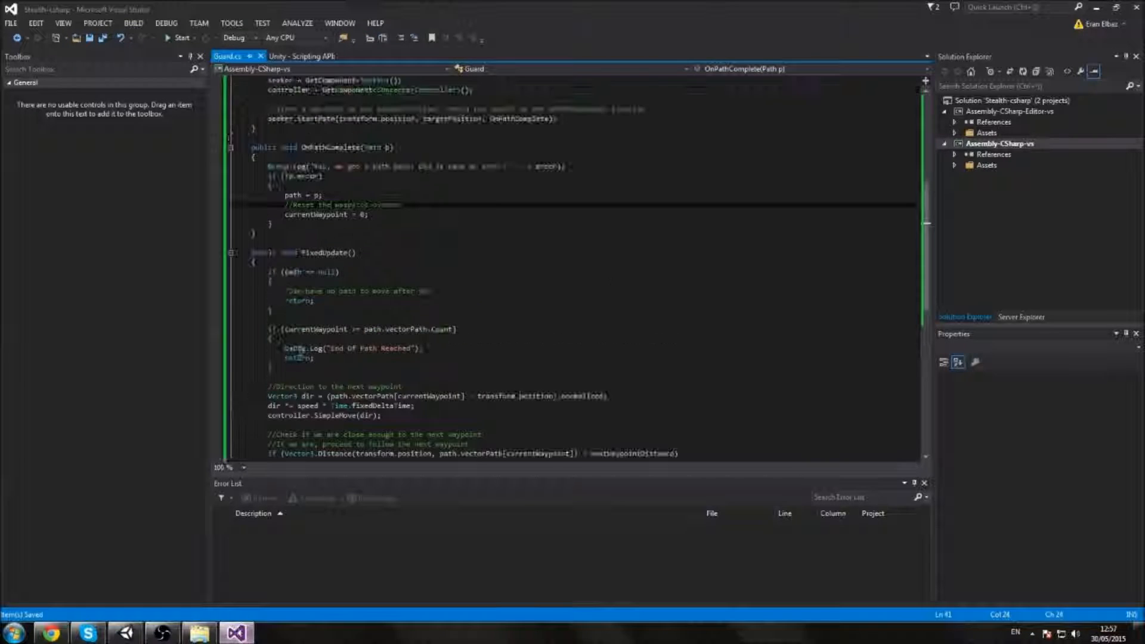
{"action": "triple_click", "coordinate": [419, 206]}
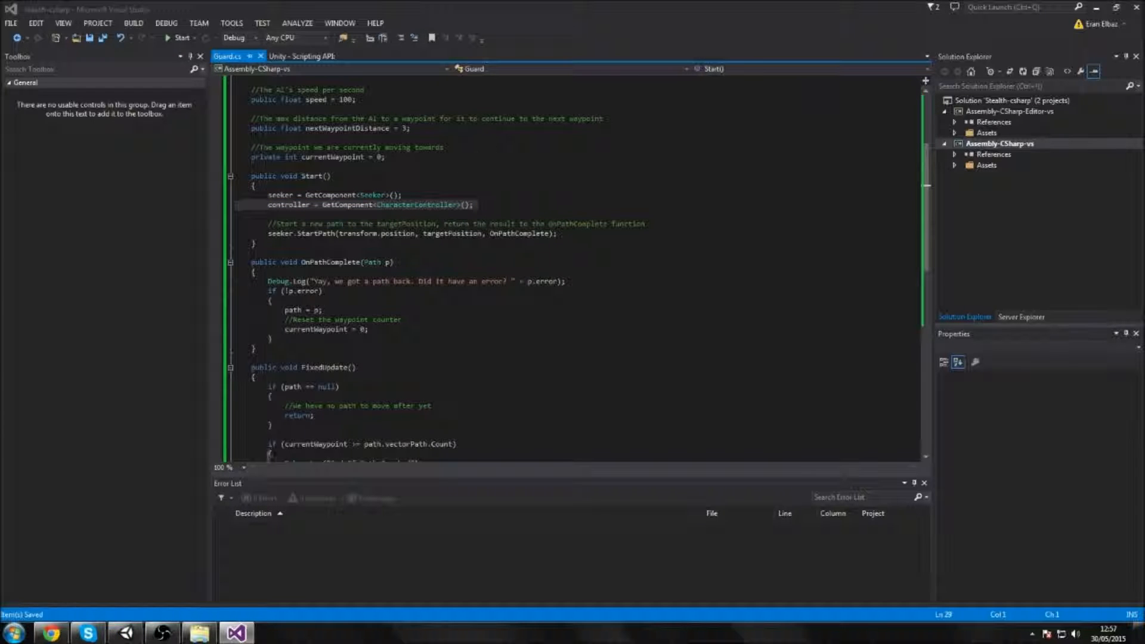
Return to Unity, run the scene to test the Guard's movement, and stop play mode
{"action": "left_click", "coordinate": [125, 632]}
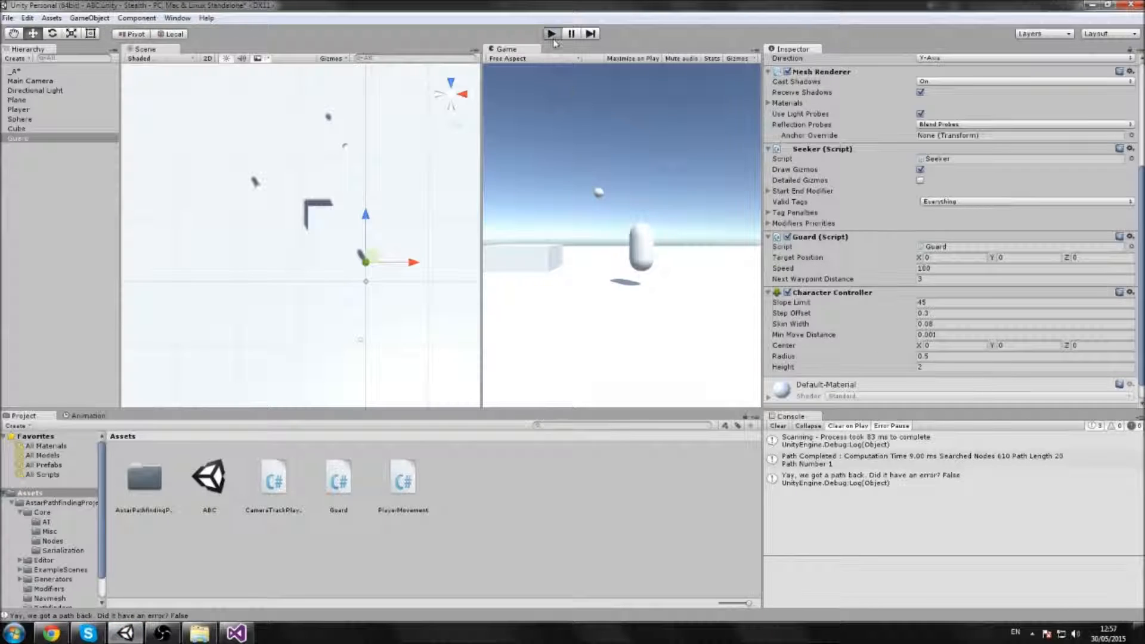
{"action": "left_click", "coordinate": [552, 37]}
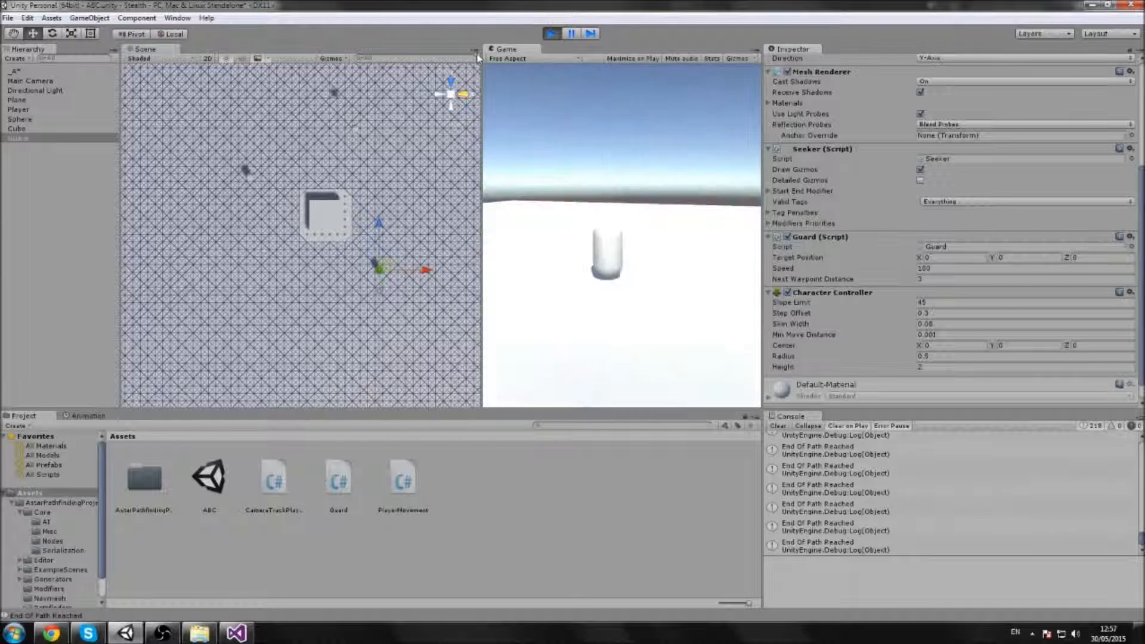
{"action": "left_click", "coordinate": [552, 34]}
{"action": "scroll", "coordinate": [934, 215], "scroll_direction": "down", "scroll_amount": 1}
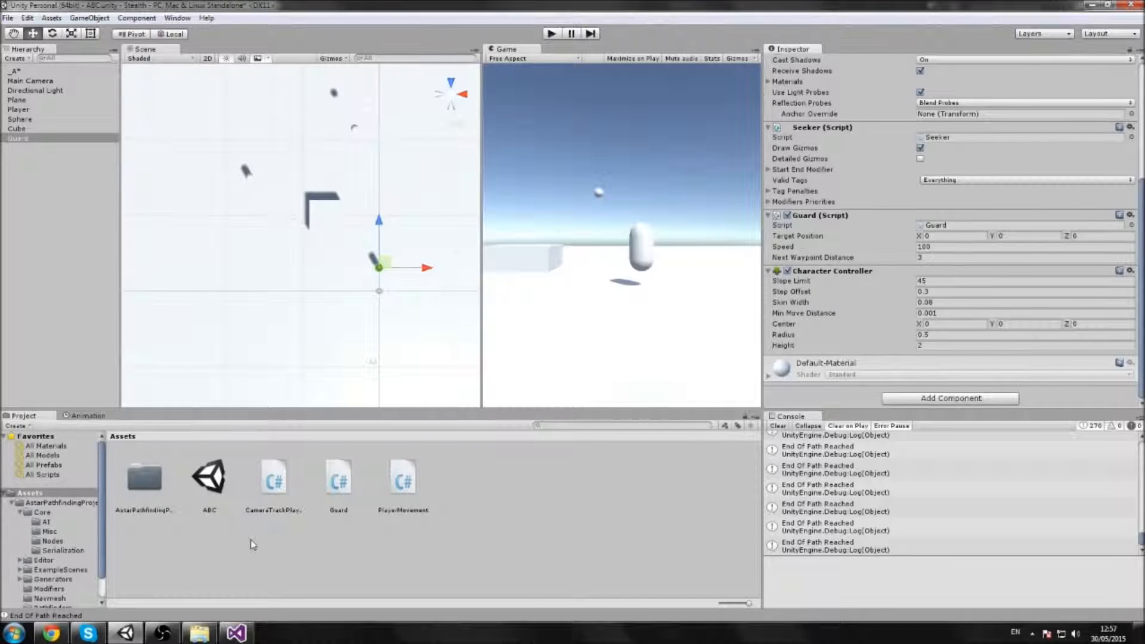
In Guard.cs, change targetPosition from Vector3 to Transform, pass targetPosition.position to StartPath, and save
{"action": "left_click", "coordinate": [232, 634]}
{"action": "scroll", "coordinate": [281, 326], "scroll_direction": "up", "scroll_amount": 5}
{"action": "double_click", "coordinate": [301, 158]}
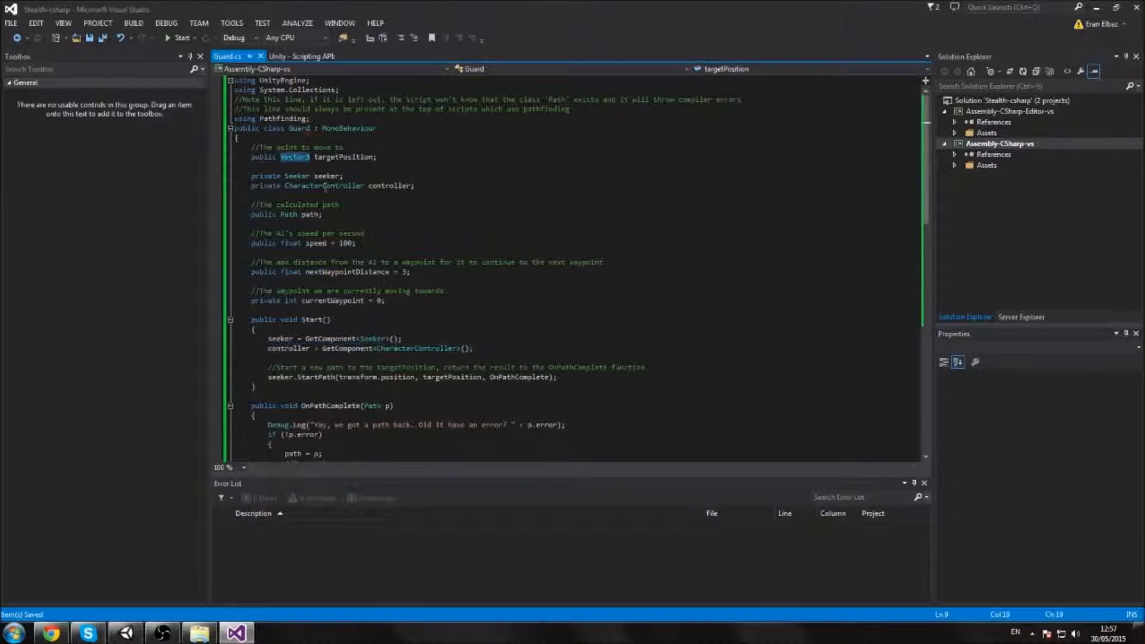
{"action": "type", "text": "Tra"}
{"action": "double_click", "coordinate": [321, 248]}
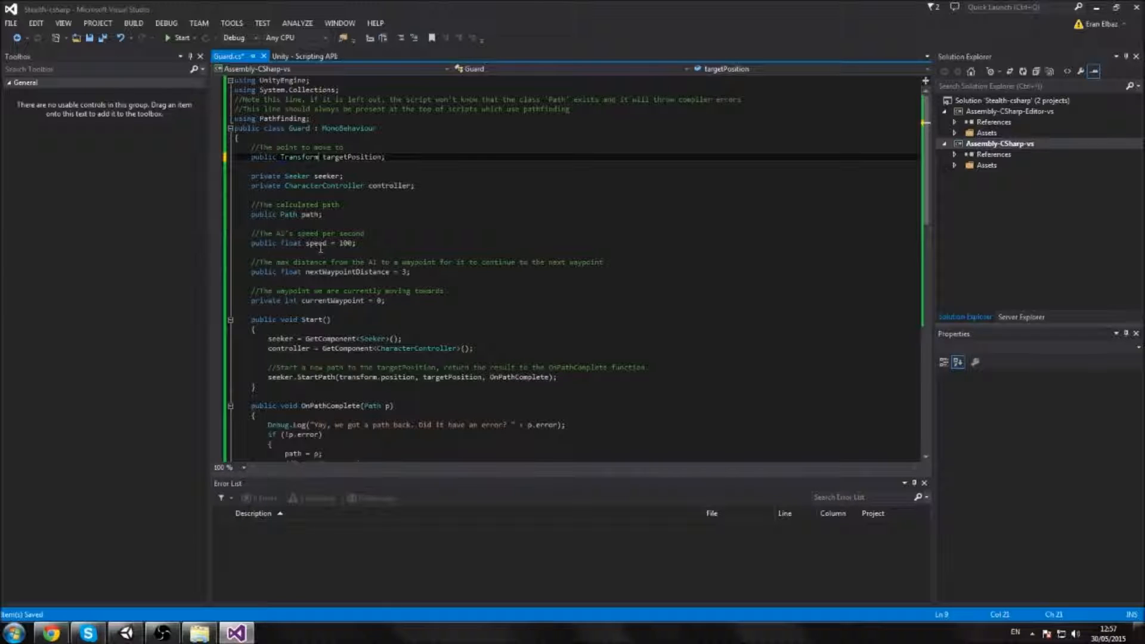
{"action": "scroll", "coordinate": [321, 247], "scroll_direction": "down", "scroll_amount": 4}
{"action": "left_click", "coordinate": [483, 262]}
{"action": "type", "text": "."}
{"action": "key", "text": "Return"}
{"action": "key", "text": "ctrl+s"}
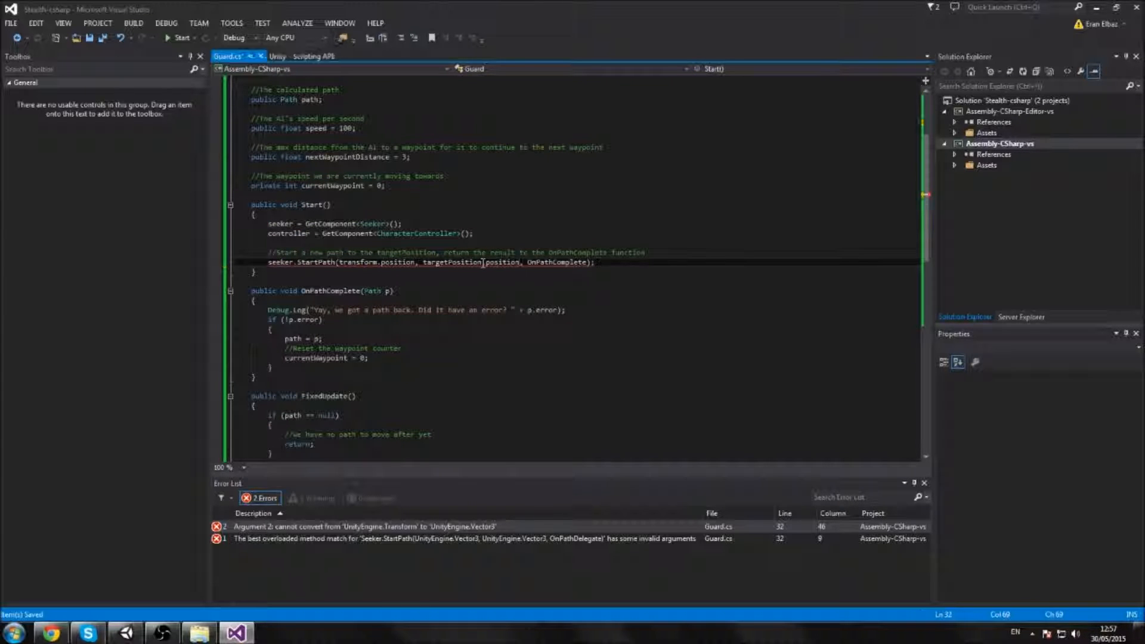
In Unity, assign the Player as the Target Position of the Guard script
{"action": "key", "text": "alt+Tab"}
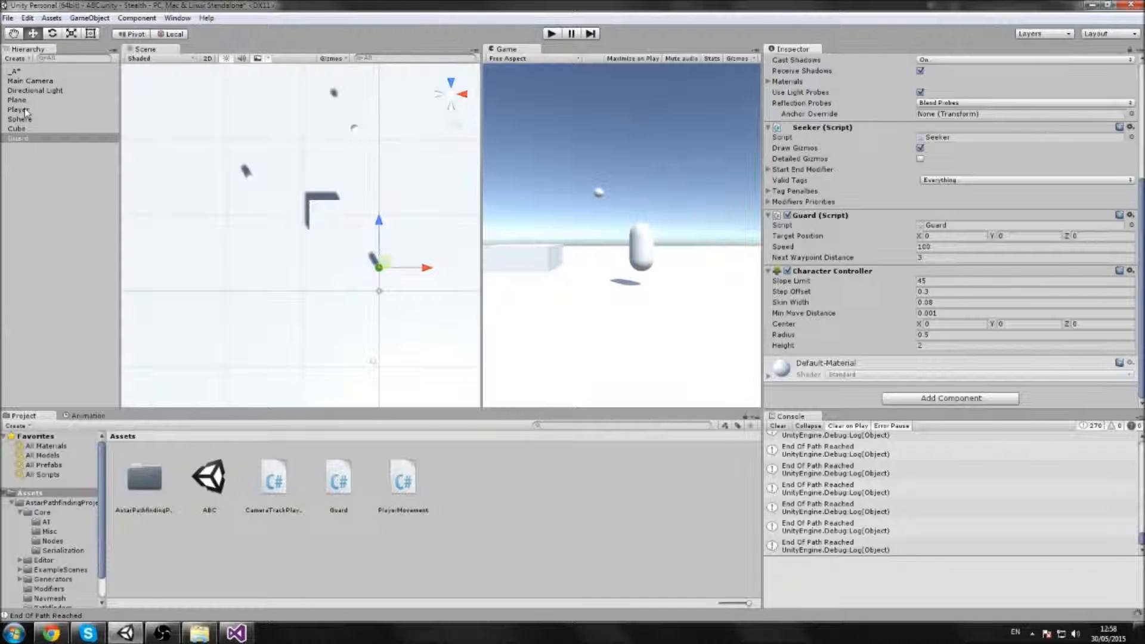
{"action": "left_click_drag", "start_coordinate": [26, 112], "coordinate": [972, 239]}
{"action": "left_click_drag", "start_coordinate": [15, 111], "coordinate": [958, 242]}
Run the scene to watch the Guard follow its path, vary its Speed during play, and stop play mode
{"action": "left_click", "coordinate": [564, 36]}
{"action": "left_click", "coordinate": [552, 35]}
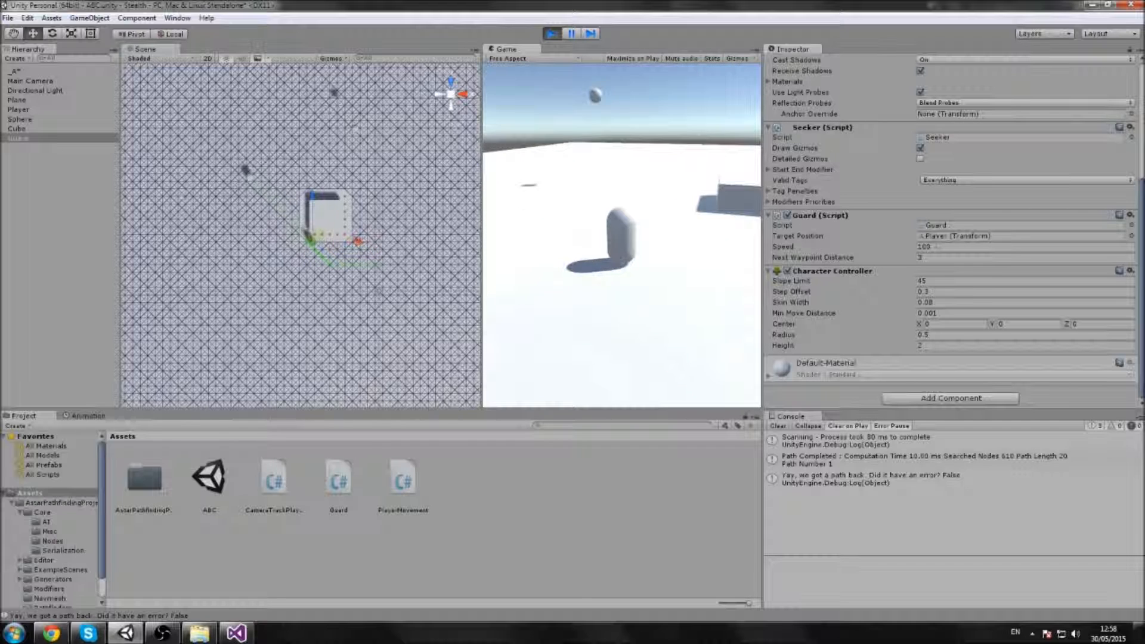
{"action": "left_click_drag", "start_coordinate": [913, 247], "coordinate": [788, 247]}
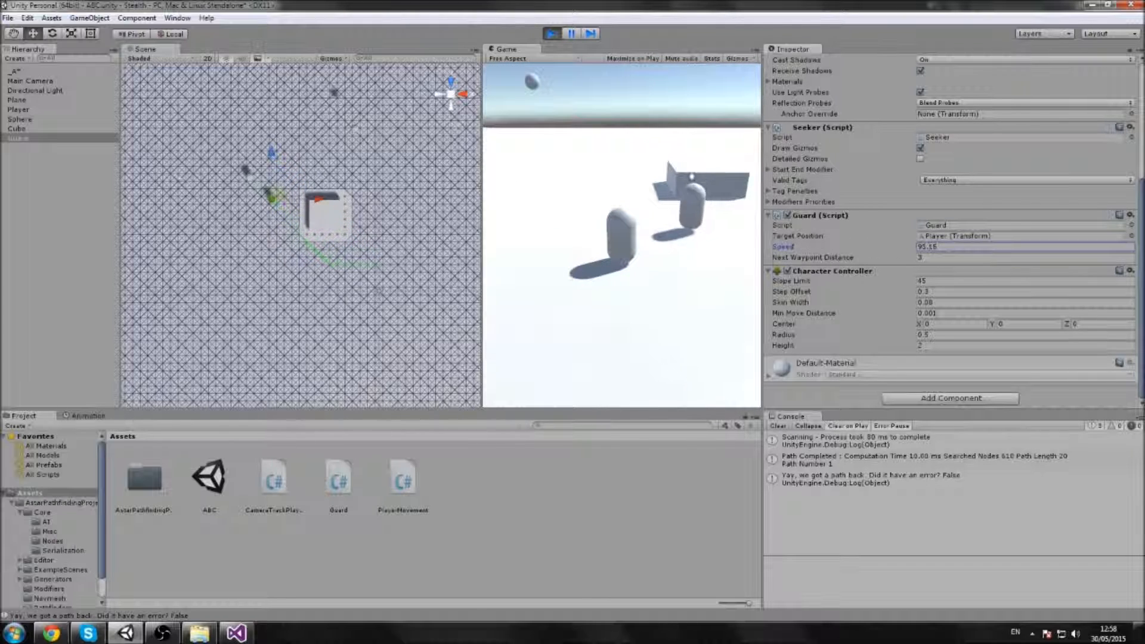
{"action": "left_click", "coordinate": [552, 34]}
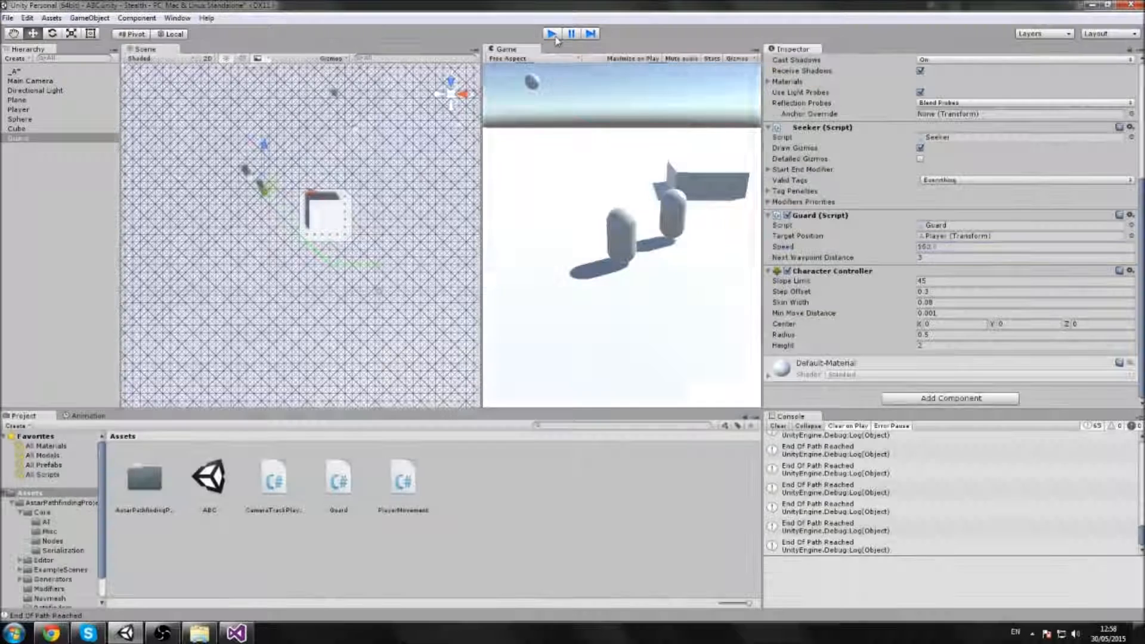
In Guard.cs in Visual Studio, turn targetPosition into a Transform[] array and save the script
{"action": "left_click", "coordinate": [236, 632]}
{"action": "scroll", "coordinate": [381, 334], "scroll_direction": "up", "scroll_amount": 4}
{"action": "left_click", "coordinate": [319, 157]}
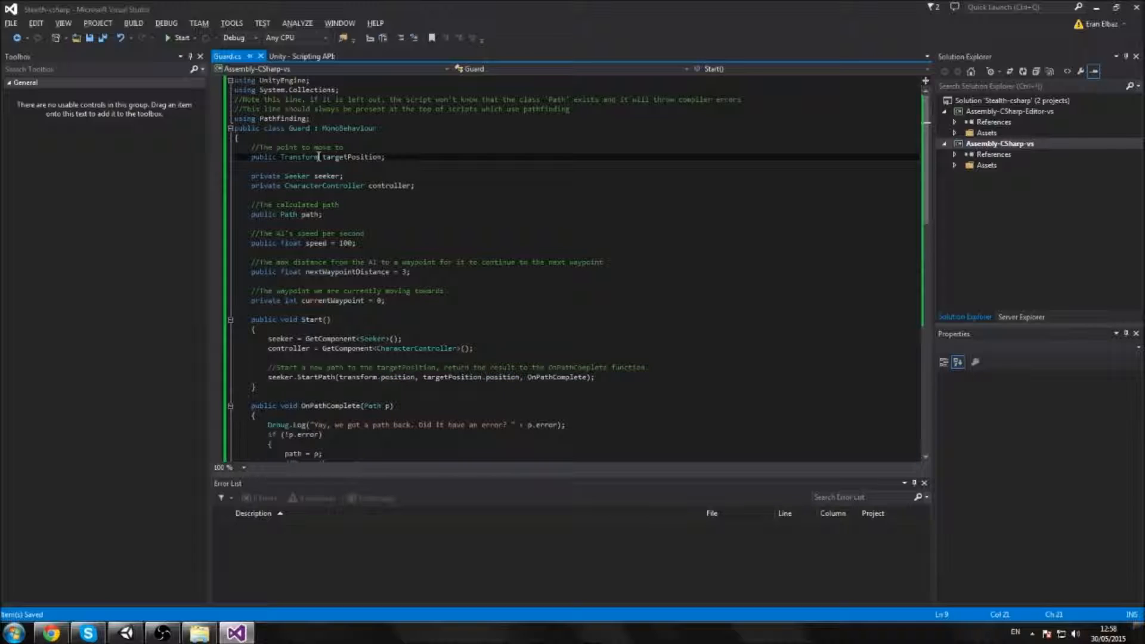
{"action": "type", "text": "[]"}
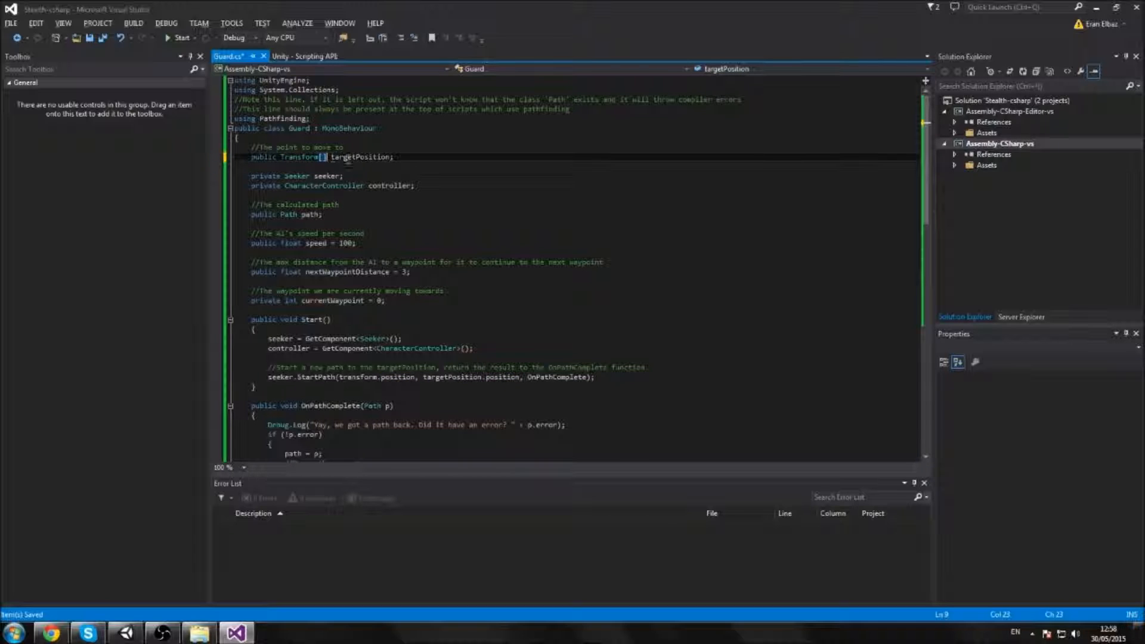
{"action": "key", "text": "ctrl+s"}
Pass targetPosition[0].position as the destination in the StartPath call and save the script
{"action": "scroll", "coordinate": [284, 309], "scroll_direction": "down", "scroll_amount": 3}
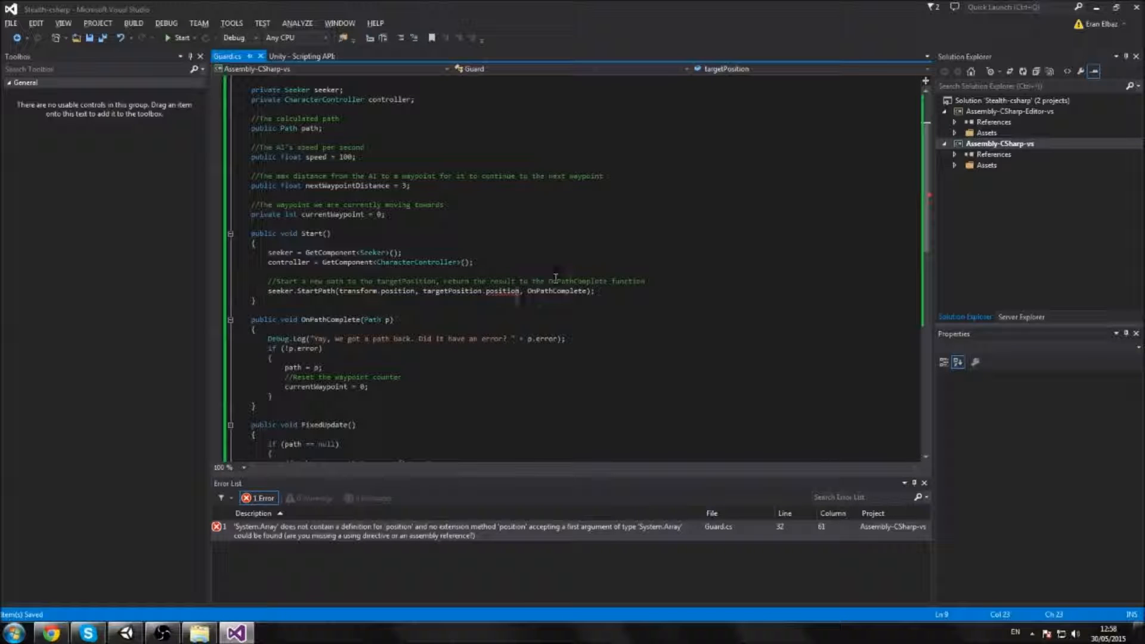
{"action": "left_click", "coordinate": [476, 285]}
{"action": "left_click", "coordinate": [483, 292]}
{"action": "type", "text": "[0]"}
{"action": "key", "text": "ctrl+s"}
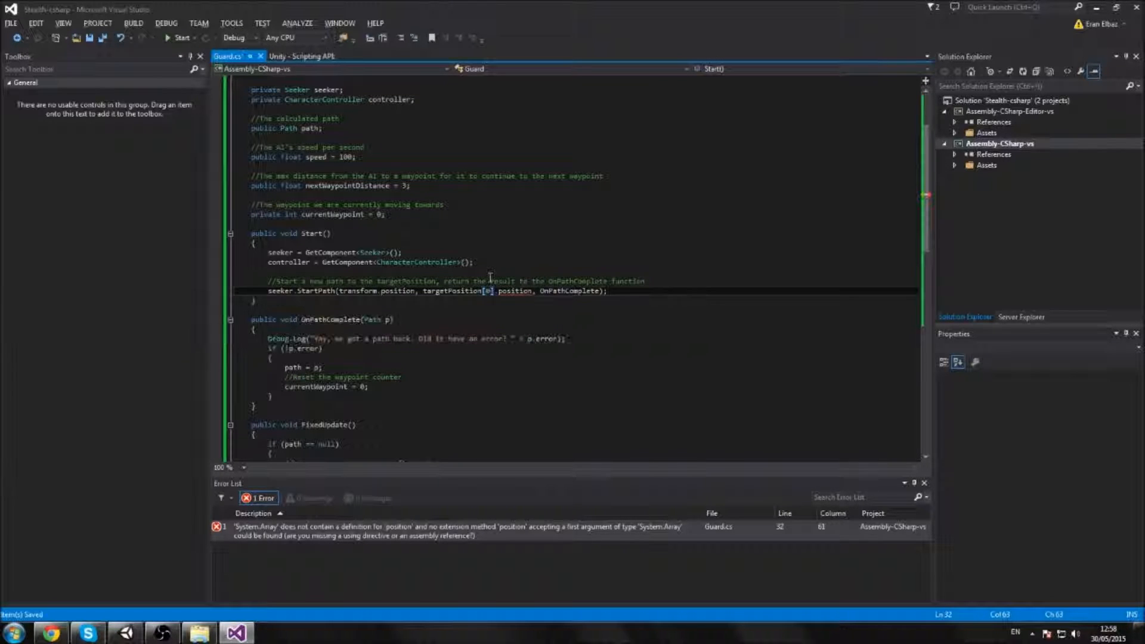
Delete the "End Of Path Reached" Debug.Log statement from the path-end check in FixedUpdate
{"action": "scroll", "coordinate": [487, 294], "scroll_direction": "down", "scroll_amount": 6}
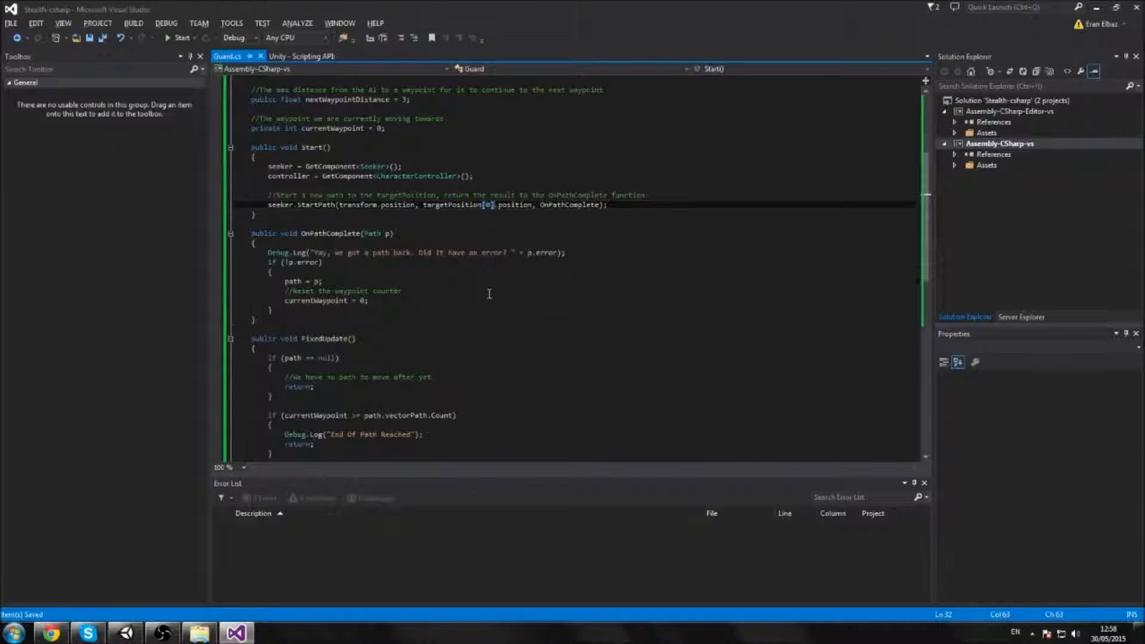
{"action": "left_click", "coordinate": [441, 351]}
{"action": "left_click", "coordinate": [286, 351], "text": "shift"}
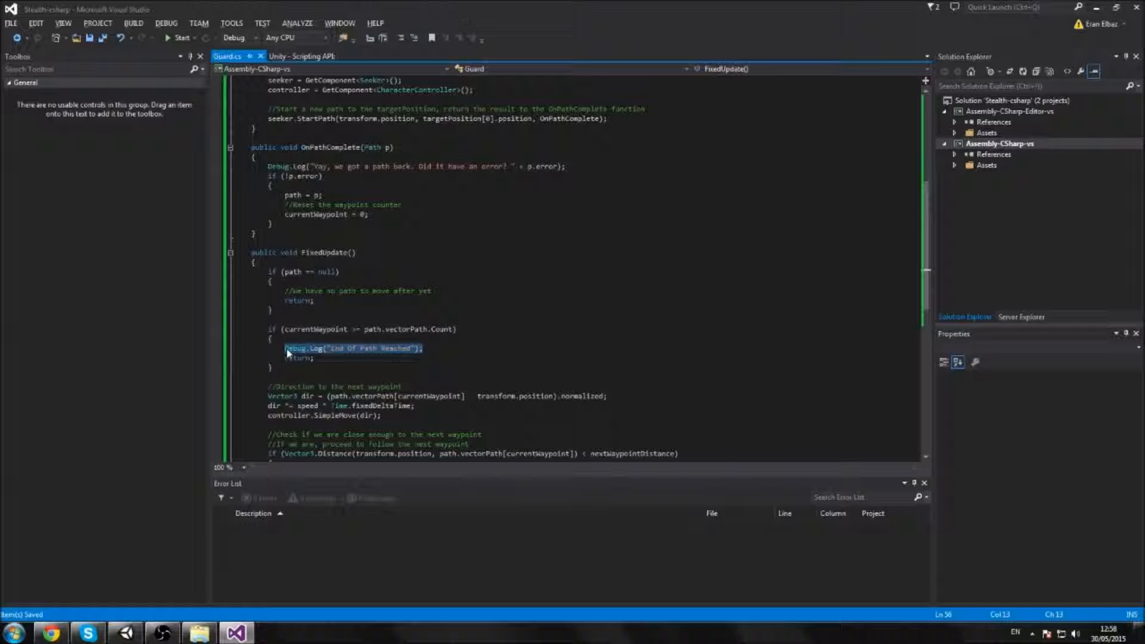
{"action": "key", "text": "Delete"}
{"action": "scroll", "coordinate": [397, 219], "scroll_direction": "up", "scroll_amount": 9}
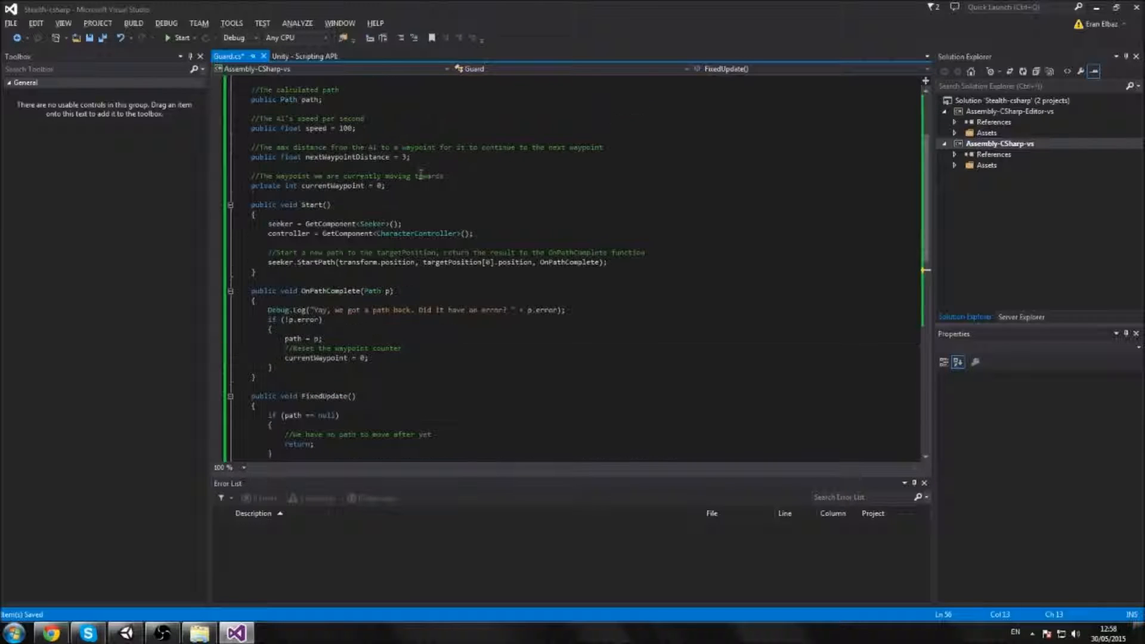
Delete the comments above the path, speed, nextWaypointDistance and currentWaypoint fields and above the StartPath call in Start
{"action": "left_click_drag", "start_coordinate": [467, 281], "coordinate": [467, 292]}
{"action": "key", "text": "Delete"}
{"action": "left_click_drag", "start_coordinate": [616, 252], "coordinate": [615, 263]}
{"action": "key", "text": "Delete"}
{"action": "left_click_drag", "start_coordinate": [417, 223], "coordinate": [417, 205]}
{"action": "key", "text": "Delete"}
{"action": "key", "text": "Delete"}
{"action": "left_click_drag", "start_coordinate": [595, 109], "coordinate": [594, 91]}
{"action": "key", "text": "Delete"}
{"action": "left_click_drag", "start_coordinate": [690, 296], "coordinate": [680, 306]}
{"action": "key", "text": "Delete"}
Delete the remaining comments inside OnPathComplete and FixedUpdate, and save the script
{"action": "scroll", "coordinate": [681, 306], "scroll_direction": "down", "scroll_amount": 1}
{"action": "left_click_drag", "start_coordinate": [433, 373], "coordinate": [433, 360]}
{"action": "key", "text": "Delete"}
{"action": "scroll", "coordinate": [434, 363], "scroll_direction": "down", "scroll_amount": 1}
{"action": "left_click_drag", "start_coordinate": [462, 416], "coordinate": [462, 407]}
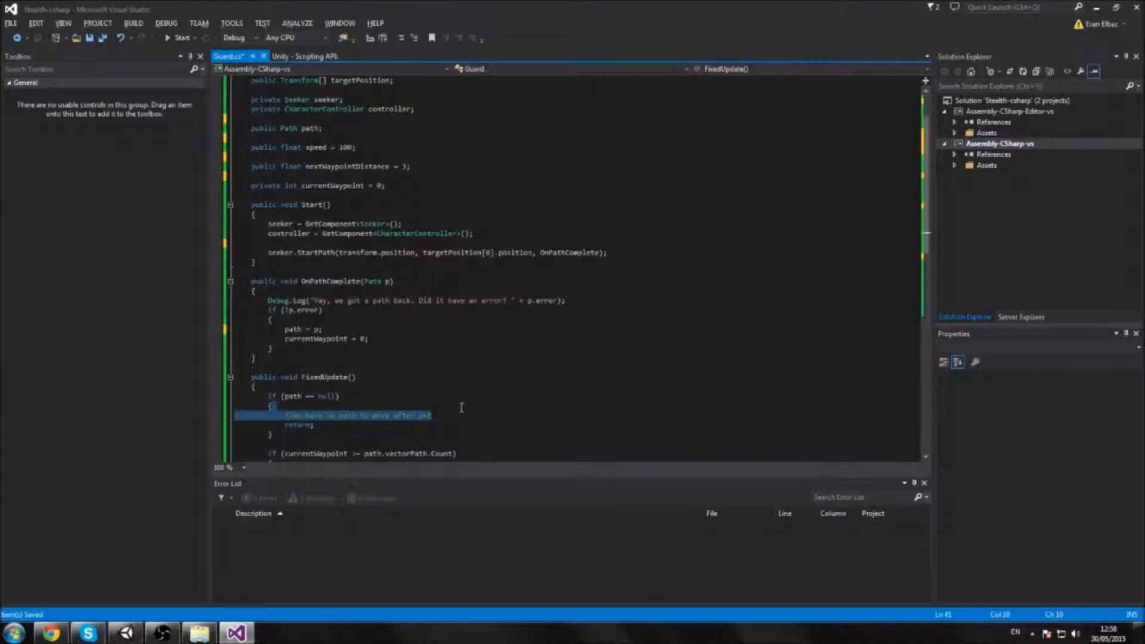
{"action": "key", "text": "Delete"}
{"action": "scroll", "coordinate": [461, 407], "scroll_direction": "down", "scroll_amount": 5}
{"action": "left_click", "coordinate": [422, 357]}
{"action": "key", "text": "shift+Home"}
{"action": "key", "text": "Delete"}
{"action": "left_click_drag", "start_coordinate": [489, 414], "coordinate": [489, 396]}
{"action": "key", "text": "Delete"}
{"action": "scroll", "coordinate": [488, 395], "scroll_direction": "down", "scroll_amount": 2}
{"action": "scroll", "coordinate": [488, 396], "scroll_direction": "up", "scroll_amount": 9}
{"action": "key", "text": "ctrl+s"}
Declare a private int currentTarget field just above the targetPosition array
{"action": "left_click", "coordinate": [370, 128]}
{"action": "key", "text": "Return"}
{"action": "type", "text": "private int "}
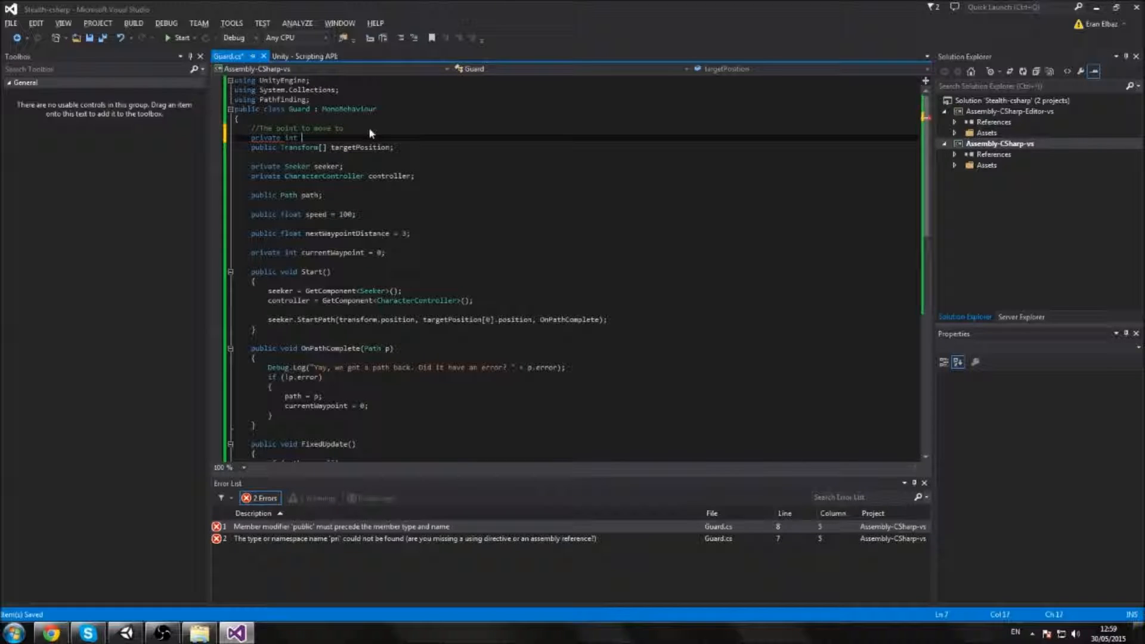
{"action": "type", "text": "curretn"}
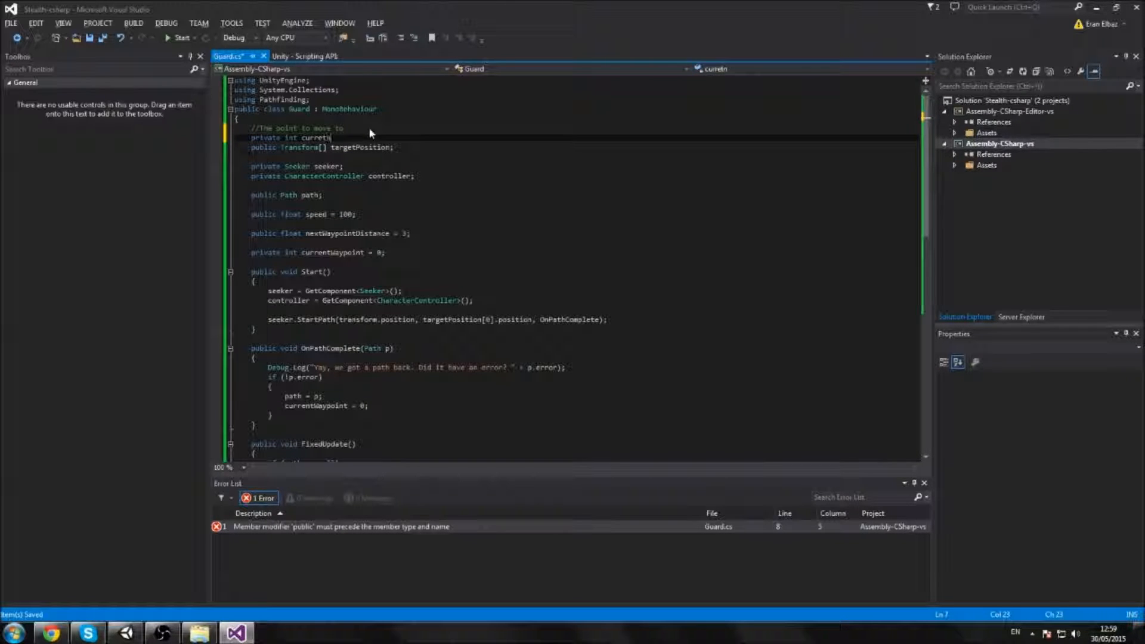
{"action": "key", "text": "BackSpace"}
{"action": "key", "text": "BackSpace"}
{"action": "type", "text": "nt"}
{"action": "type", "text": "Tr"}
{"action": "type", "text": "rget;"}
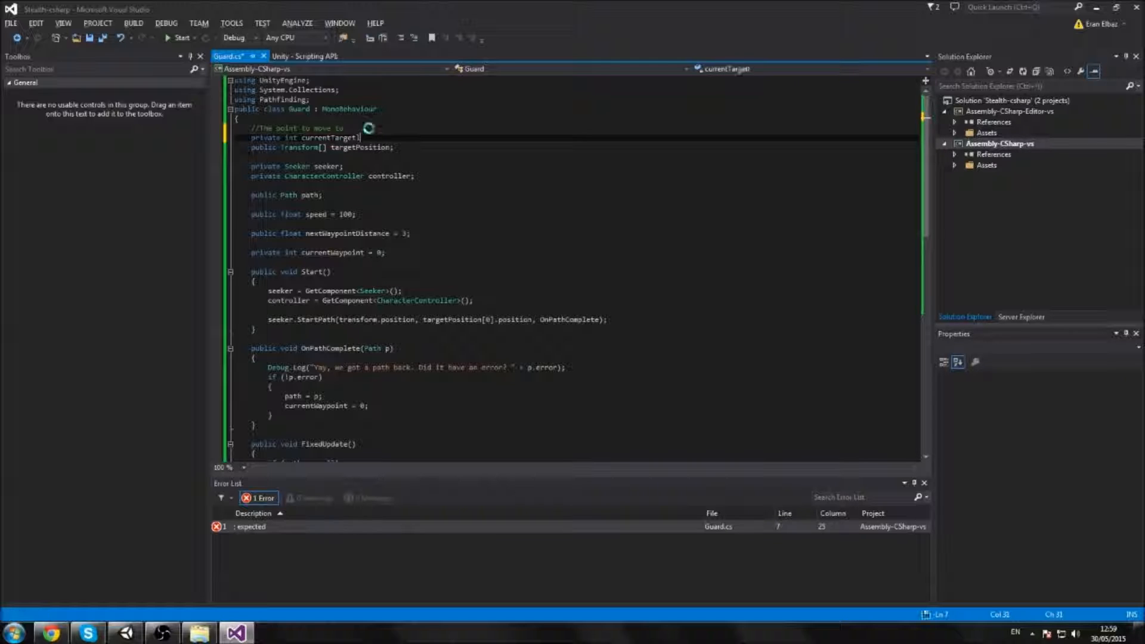
In Start, index targetPosition with currentTarget in the StartPath call, add currentTarget = 0; on the line above it, and save
{"action": "double_click", "coordinate": [334, 137]}
{"action": "key", "text": "ctrl+c"}
{"action": "double_click", "coordinate": [485, 319]}
{"action": "key", "text": "ctrl+v"}
{"action": "left_click", "coordinate": [489, 310]}
{"action": "key", "text": "ctrl+v"}
{"action": "type", "text": "= 0;"}
{"action": "key", "text": "ctrl+s"}
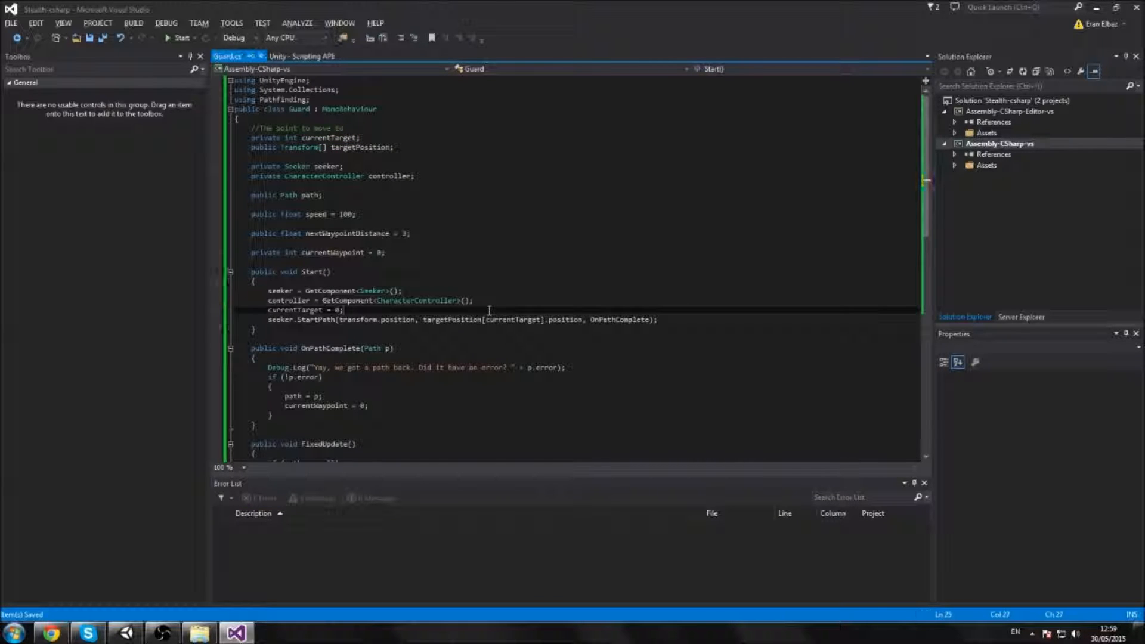
Add currentTarget++; before the return in FixedUpdate's path-end check and save the script
{"action": "scroll", "coordinate": [376, 387], "scroll_direction": "down", "scroll_amount": 5}
{"action": "left_click", "coordinate": [361, 375]}
{"action": "key", "text": "Return"}
{"action": "key", "text": "ctrl+v"}
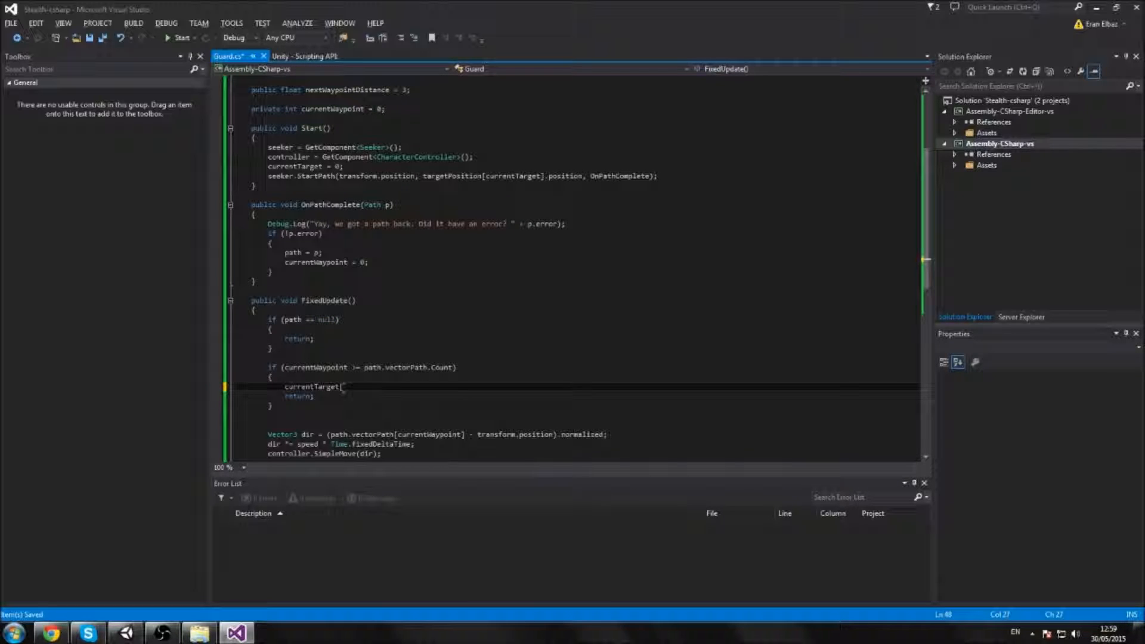
{"action": "type", "text": "++;"}
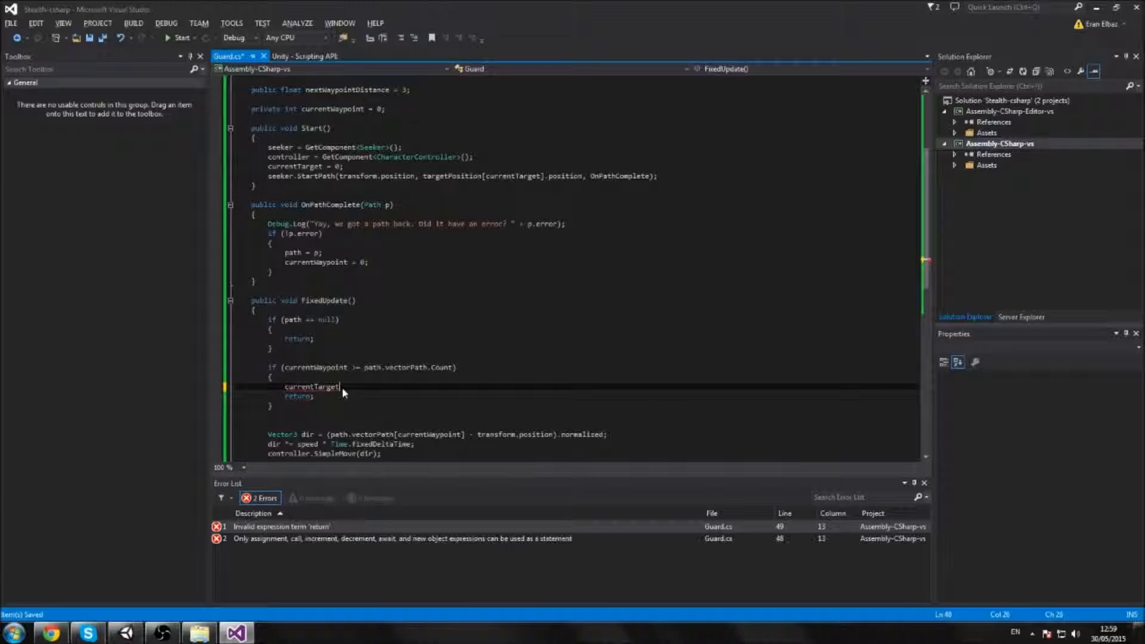
{"action": "key", "text": "Return"}
{"action": "key", "text": "ctrl+s"}
Copy the seeker.StartPath call from Start and paste it below currentTarget++ in FixedUpdate
{"action": "scroll", "coordinate": [378, 145], "scroll_direction": "down", "scroll_amount": 1}
{"action": "left_click", "coordinate": [378, 145]}
{"action": "key", "text": "Home"}
{"action": "key", "text": "shift+End"}
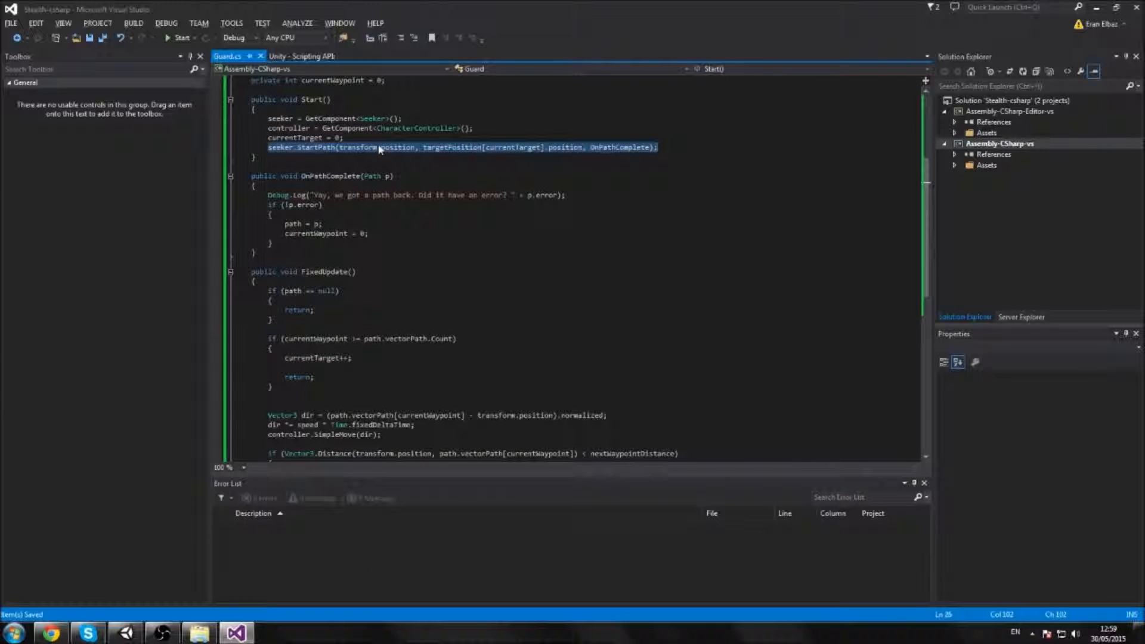
{"action": "key", "text": "ctrl+c"}
{"action": "left_click", "coordinate": [299, 367]}
{"action": "key", "text": "ctrl+v"}
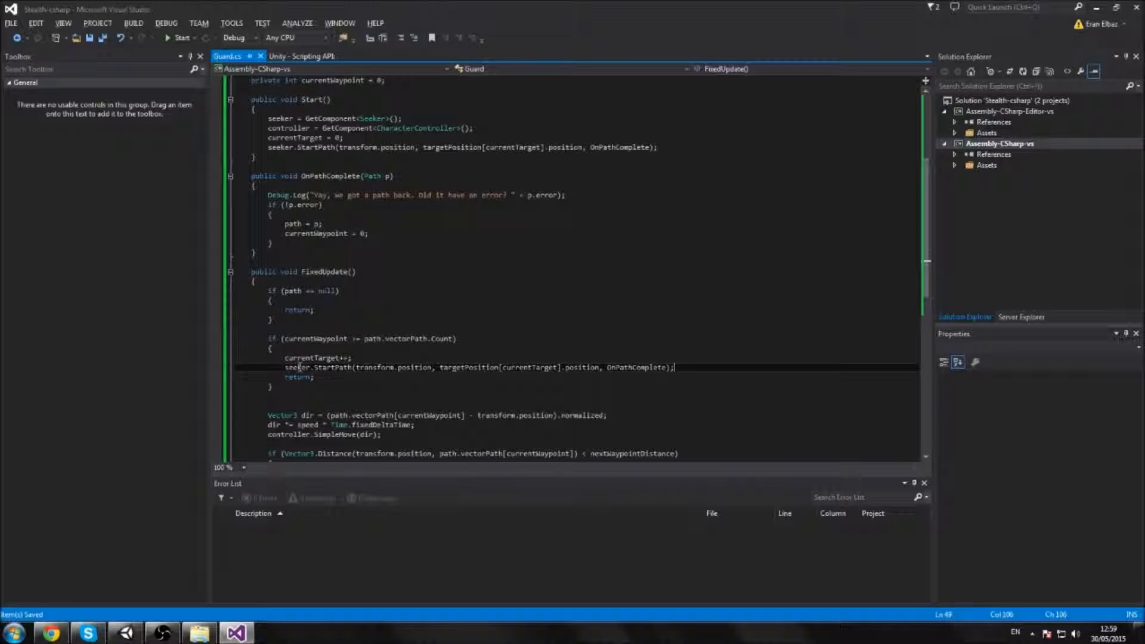
Below currentTarget++, write an if condition testing currentTarget >= targetPosition.Length, and dismiss the Windows activation notice
{"action": "double_click", "coordinate": [316, 358]}
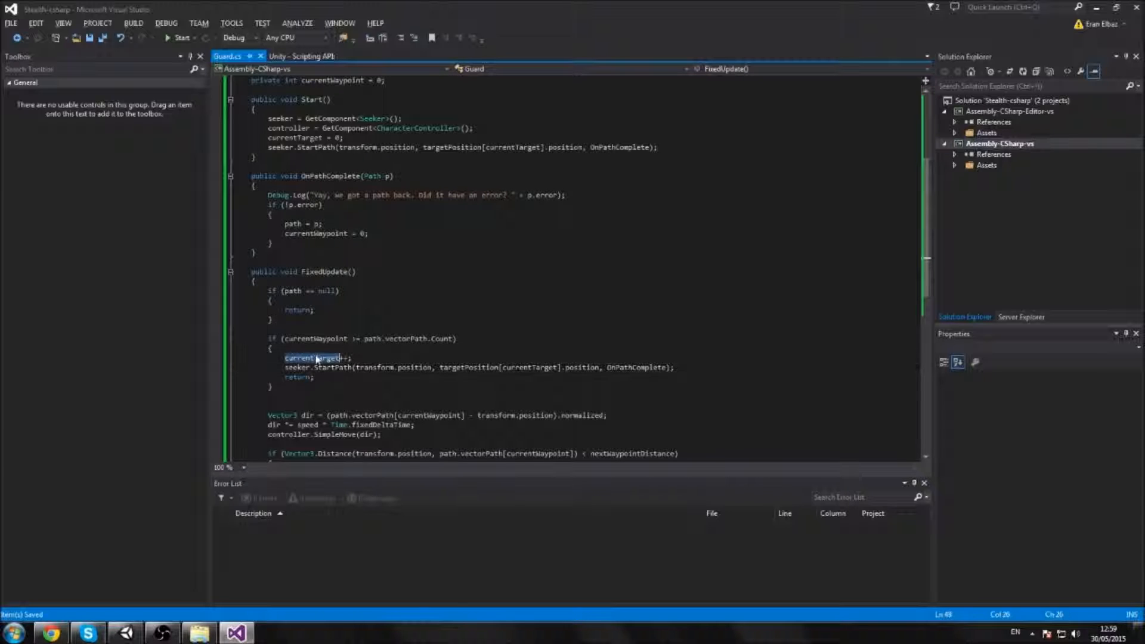
{"action": "left_click", "coordinate": [366, 357]}
{"action": "key", "text": "Return"}
{"action": "type", "text": "if("}
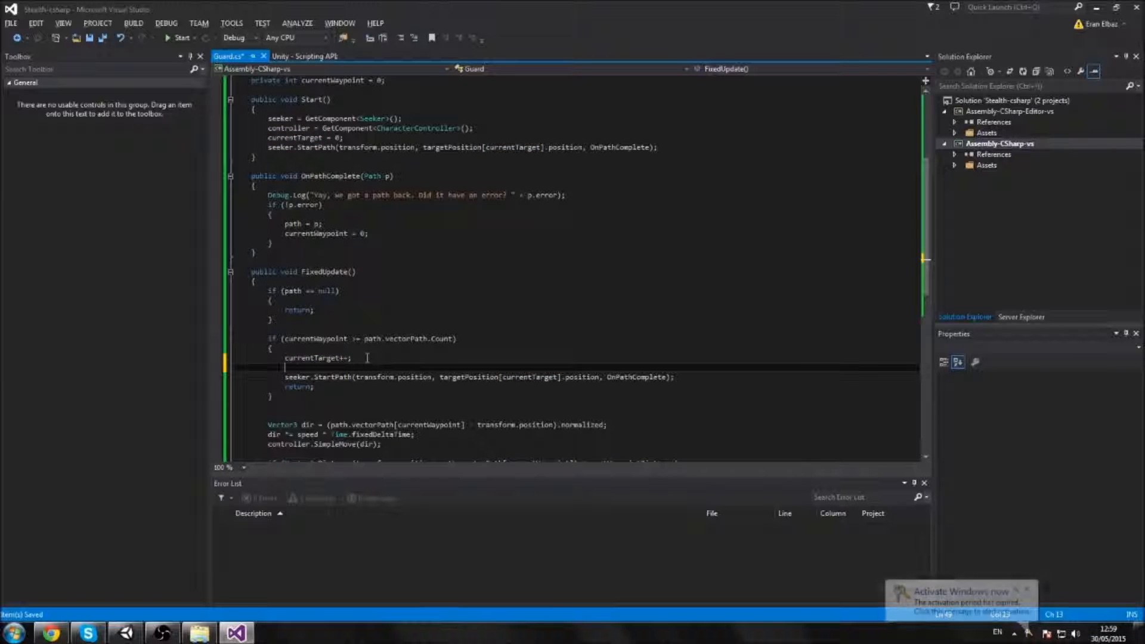
{"action": "type", "text": "currentTarget "}
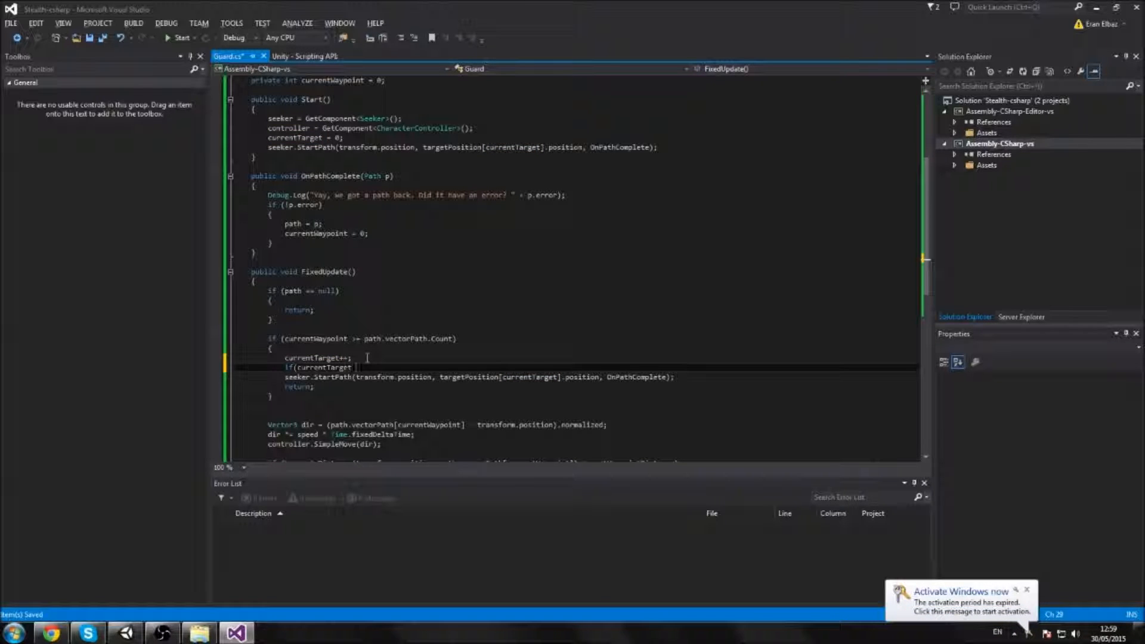
{"action": "type", "text": ">="}
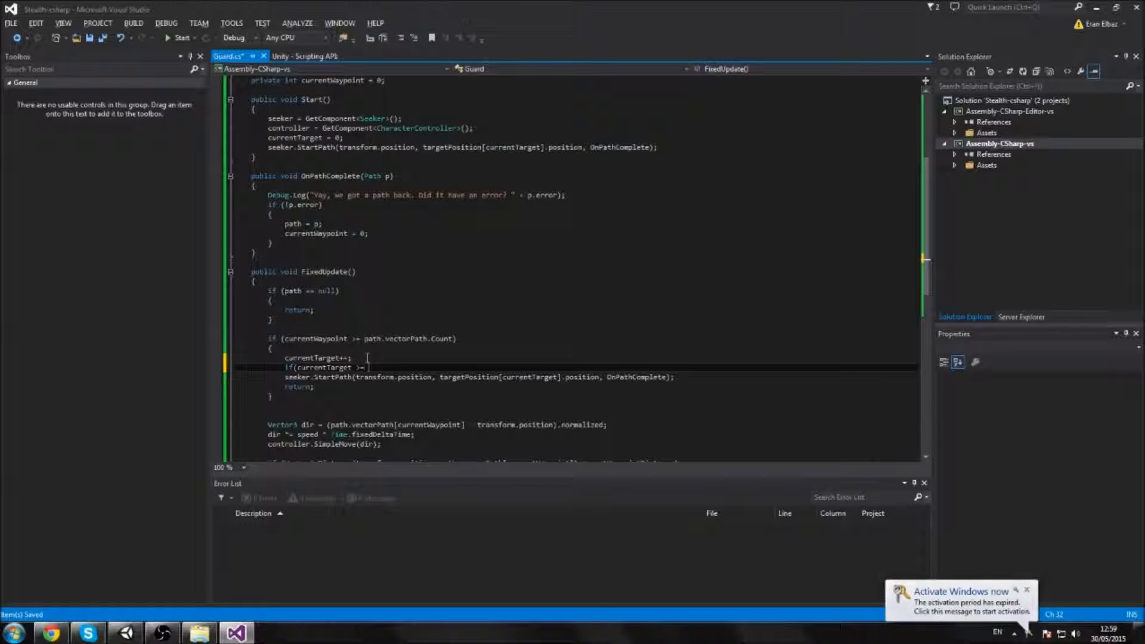
{"action": "left_click", "coordinate": [1026, 590]}
{"action": "left_click", "coordinate": [482, 367]}
{"action": "key", "text": "ctrl+v"}
{"action": "key", "text": "ctrl+z"}
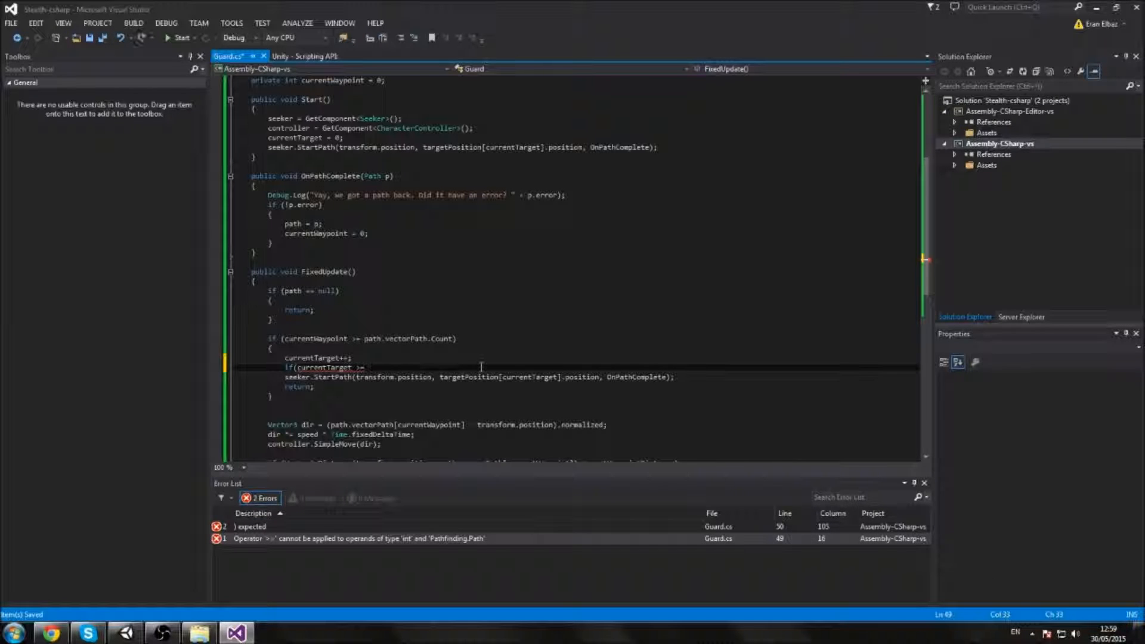
{"action": "type", "text": "tra"}
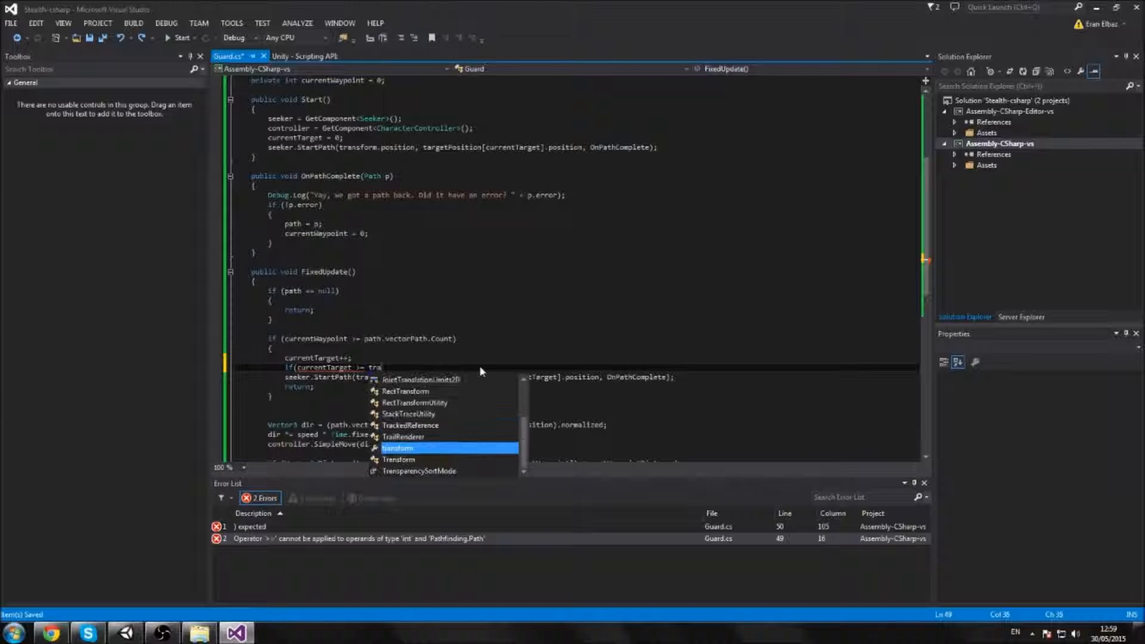
{"action": "key", "text": "BackSpace"}
{"action": "key", "text": "BackSpace"}
{"action": "type", "text": "arget"}
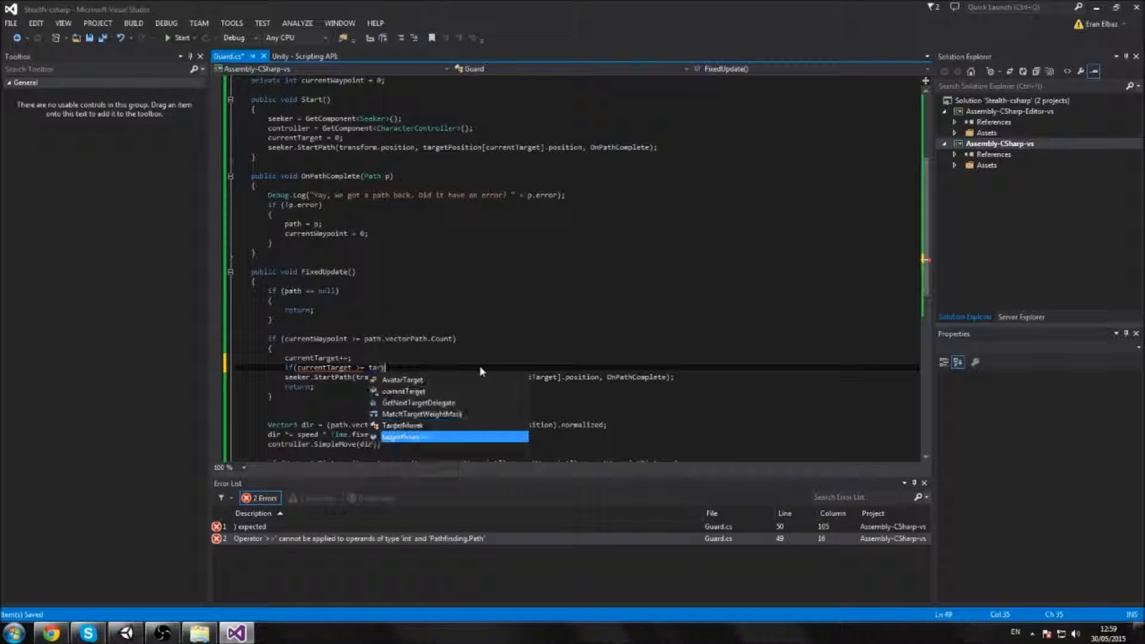
{"action": "type", "text": "Position."}
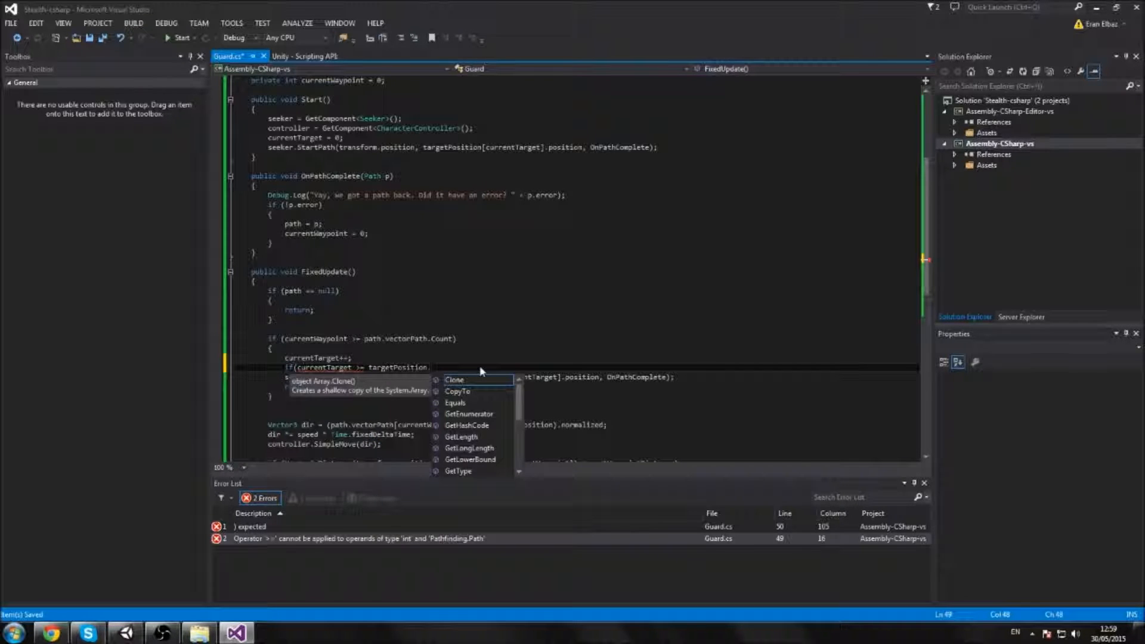
{"action": "type", "text": "Length;"}
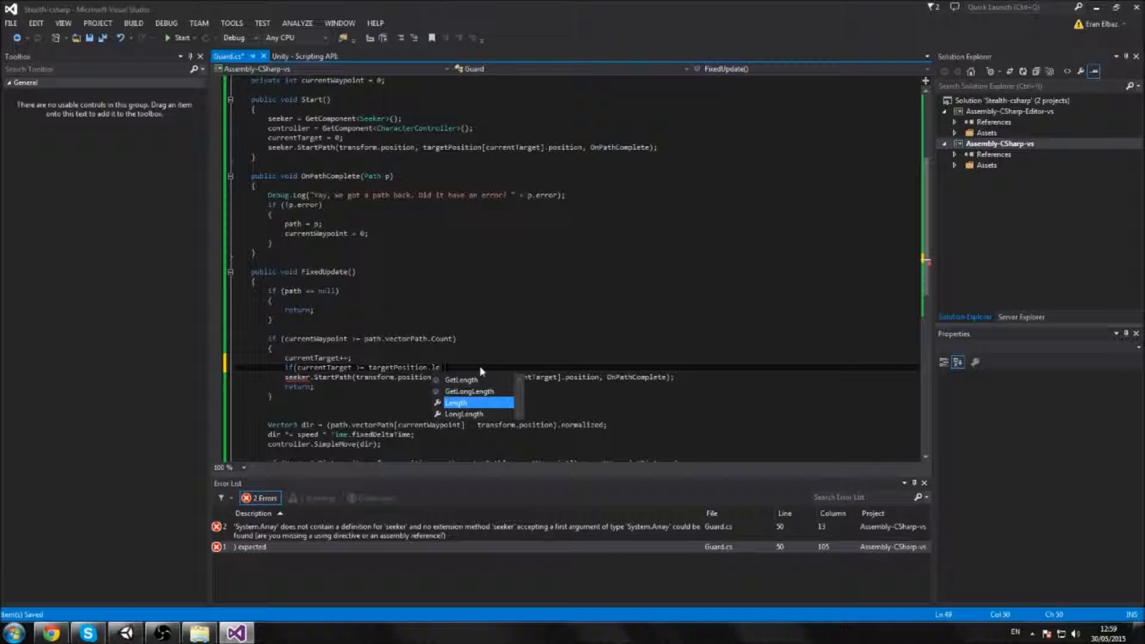
Make the length check reset currentTarget to 0 and save the script
{"action": "key", "text": "Return"}
{"action": "type", "text": "currentTarget = 0;"}
{"action": "key", "text": "ctrl+s"}
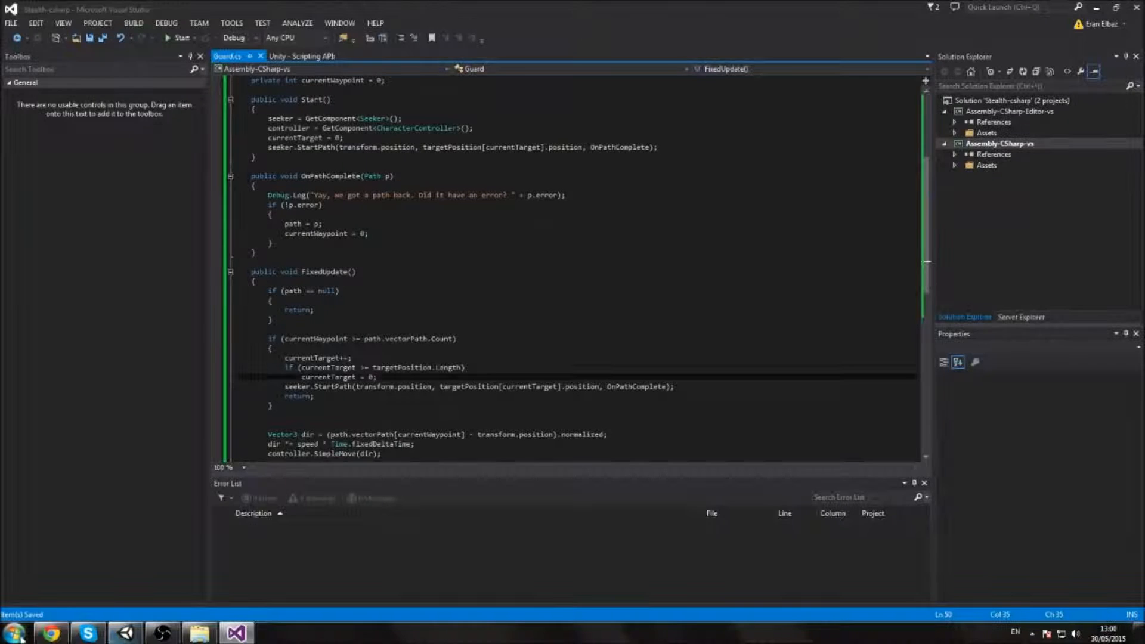
{"action": "left_click", "coordinate": [52, 632]}
{"action": "left_click", "coordinate": [236, 632]}
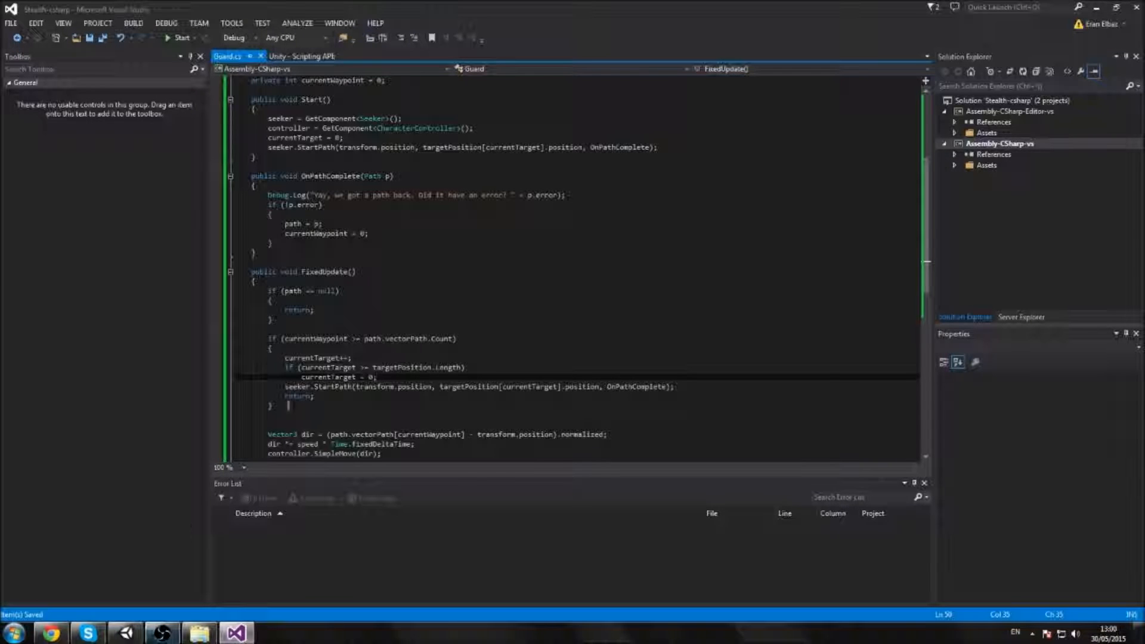
{"action": "scroll", "coordinate": [288, 403], "scroll_direction": "up", "scroll_amount": 5}
{"action": "scroll", "coordinate": [287, 403], "scroll_direction": "down", "scroll_amount": 9}
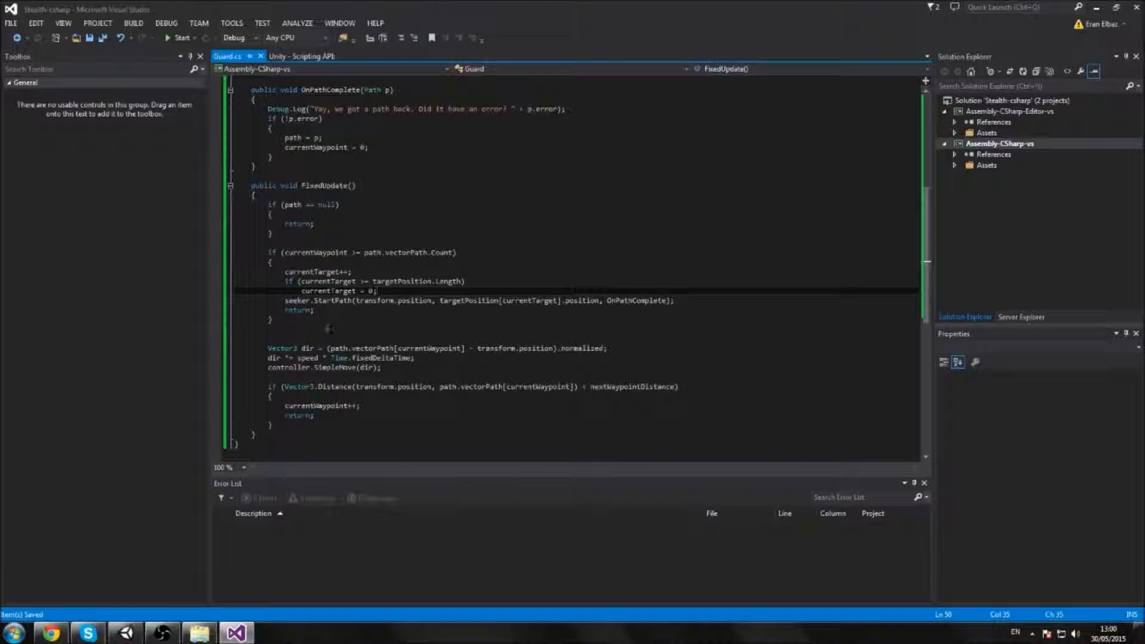
Switch to Unity and create a folder named Prefabs in Assets
{"action": "left_click", "coordinate": [126, 633]}
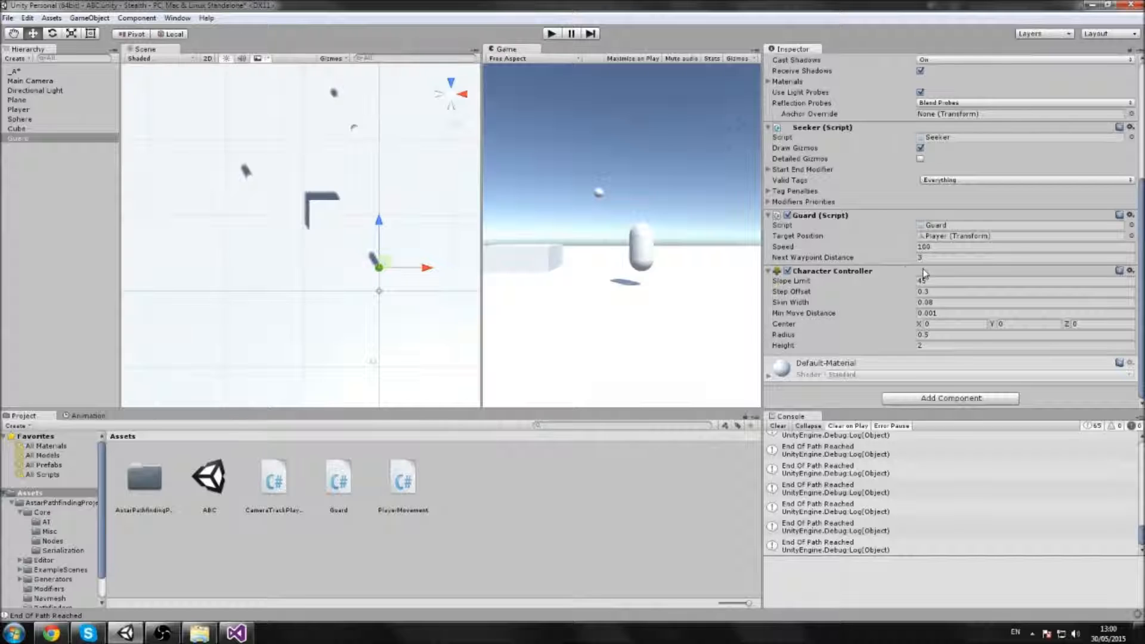
{"action": "left_click", "coordinate": [247, 176]}
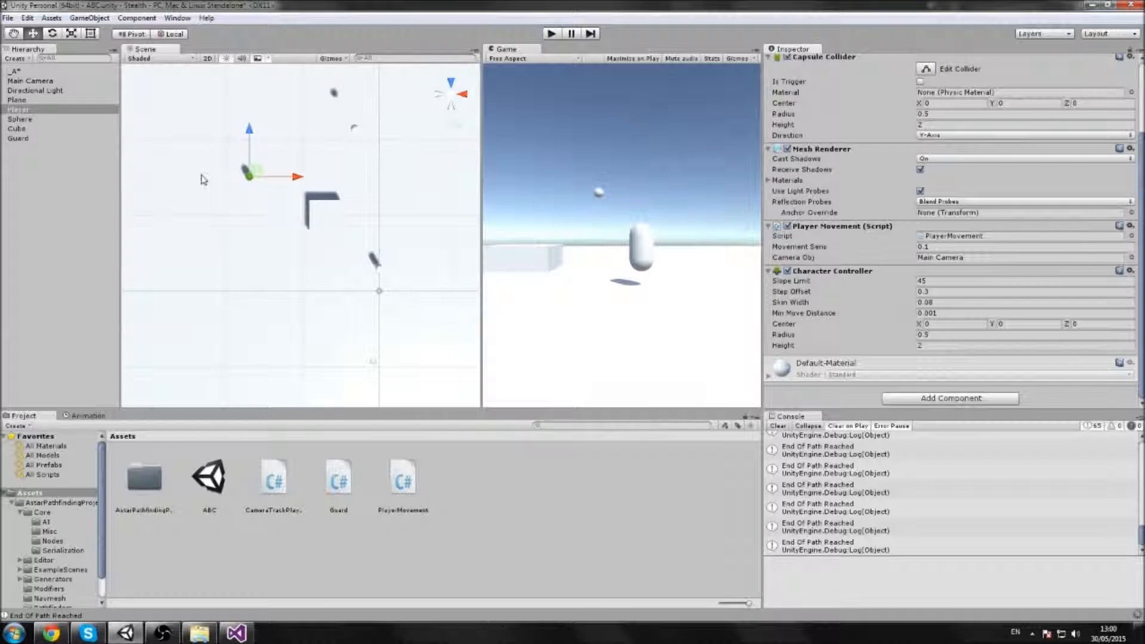
{"action": "right_click", "coordinate": [189, 552]}
{"action": "mouse_move", "coordinate": [220, 348]}
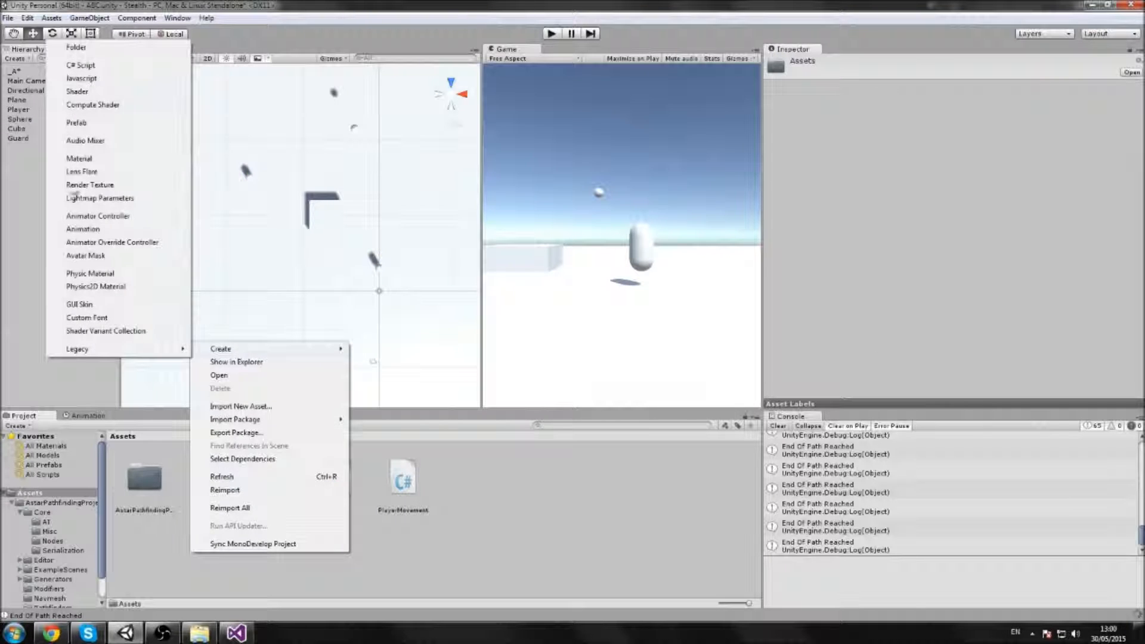
{"action": "left_click", "coordinate": [101, 47]}
{"action": "type", "text": "Prefabs"}
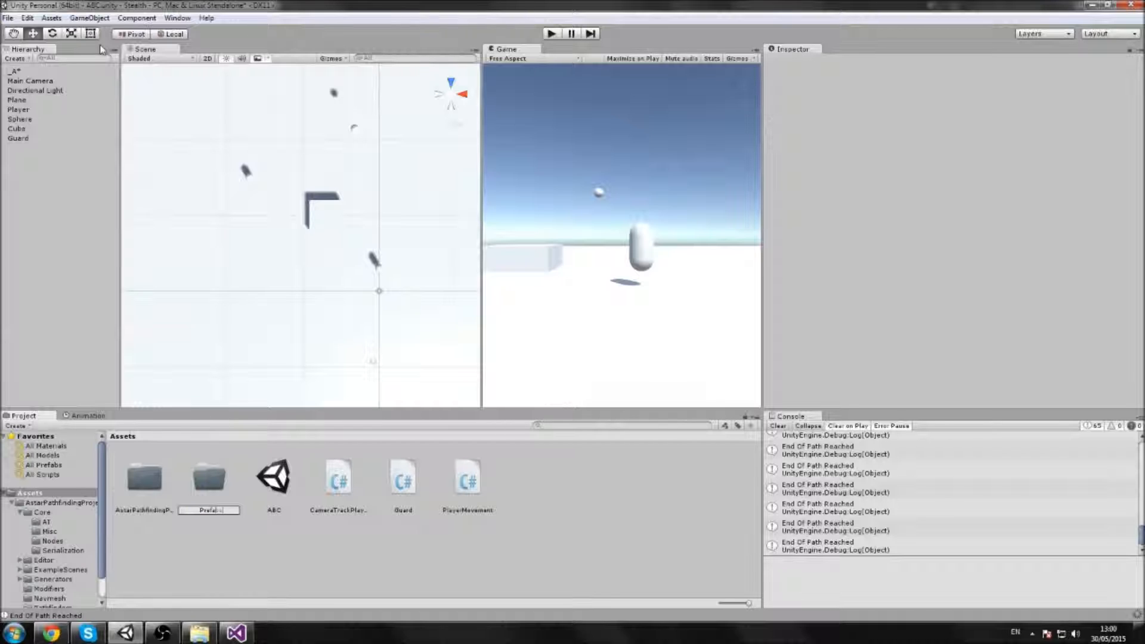
{"action": "key", "text": "Return"}
Store the Player as a prefab in the Prefabs folder and delete the Player from the scene
{"action": "left_click", "coordinate": [18, 110]}
{"action": "left_click_drag", "start_coordinate": [193, 489], "coordinate": [204, 477]}
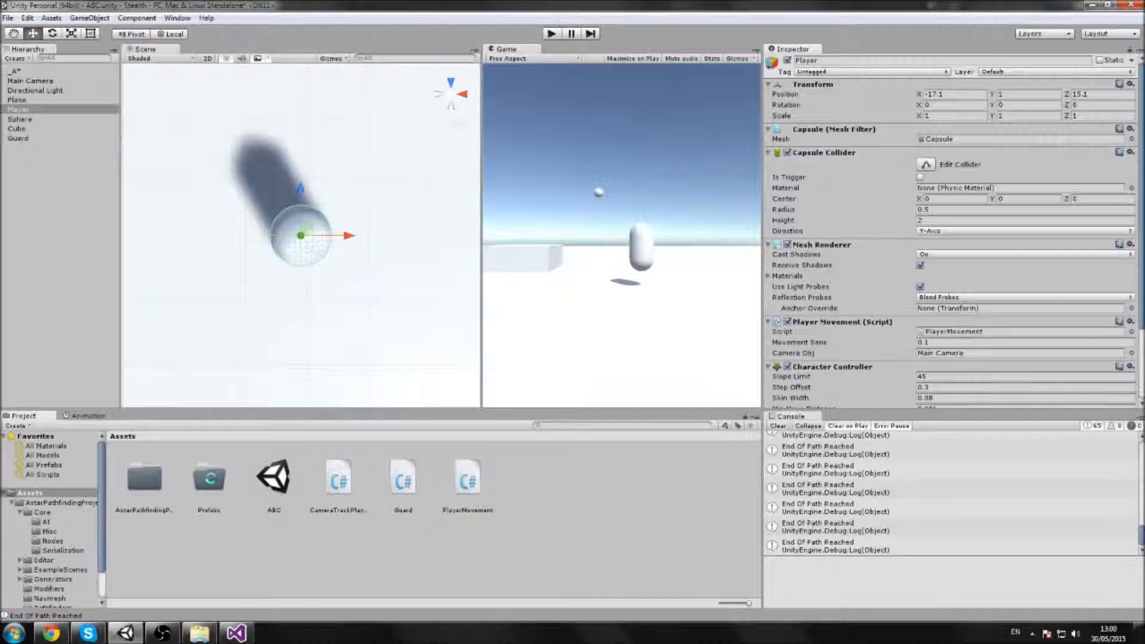
{"action": "double_click", "coordinate": [209, 477]}
{"action": "left_click", "coordinate": [26, 110]}
{"action": "key", "text": "Delete"}
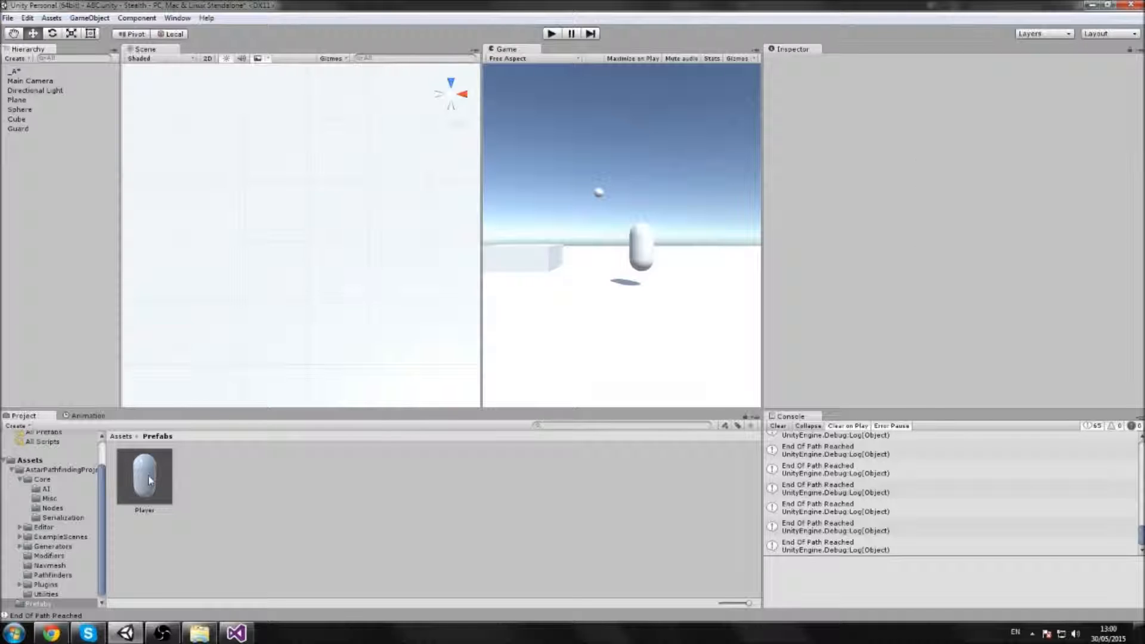
Store the Guard from the scene as a prefab in the Prefabs folder
{"action": "left_click", "coordinate": [149, 480]}
{"action": "left_click", "coordinate": [24, 129]}
{"action": "left_click_drag", "start_coordinate": [25, 131], "coordinate": [243, 456]}
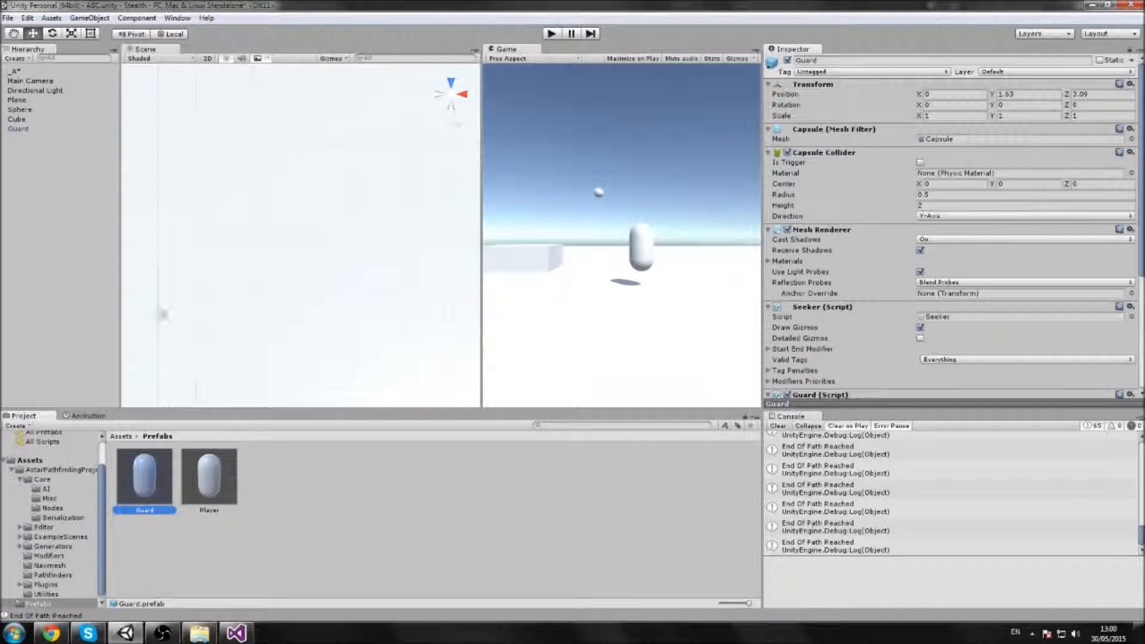
Delete the Sphere from the scene
{"action": "scroll", "coordinate": [187, 280], "scroll_direction": "down", "scroll_amount": 8}
{"action": "middle_click_drag", "start_coordinate": [290, 308], "coordinate": [245, 285]}
{"action": "left_click", "coordinate": [358, 161]}
{"action": "key", "text": "Delete"}
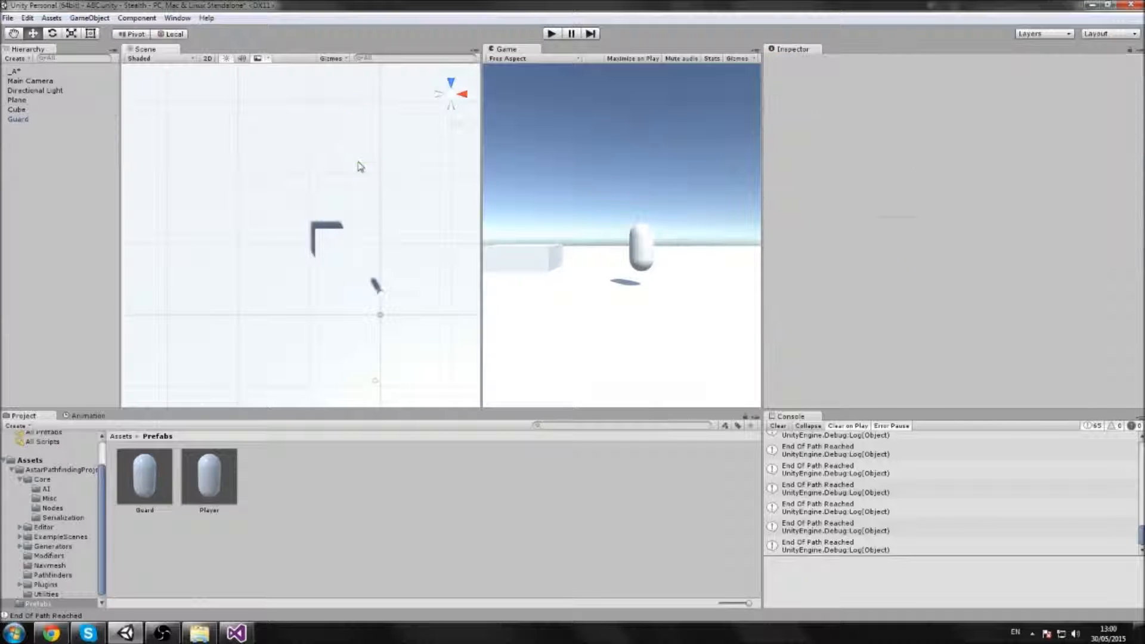
Add a 3D cube to the scene and move it along the Z axis to about 21.4
{"action": "left_click", "coordinate": [101, 19]}
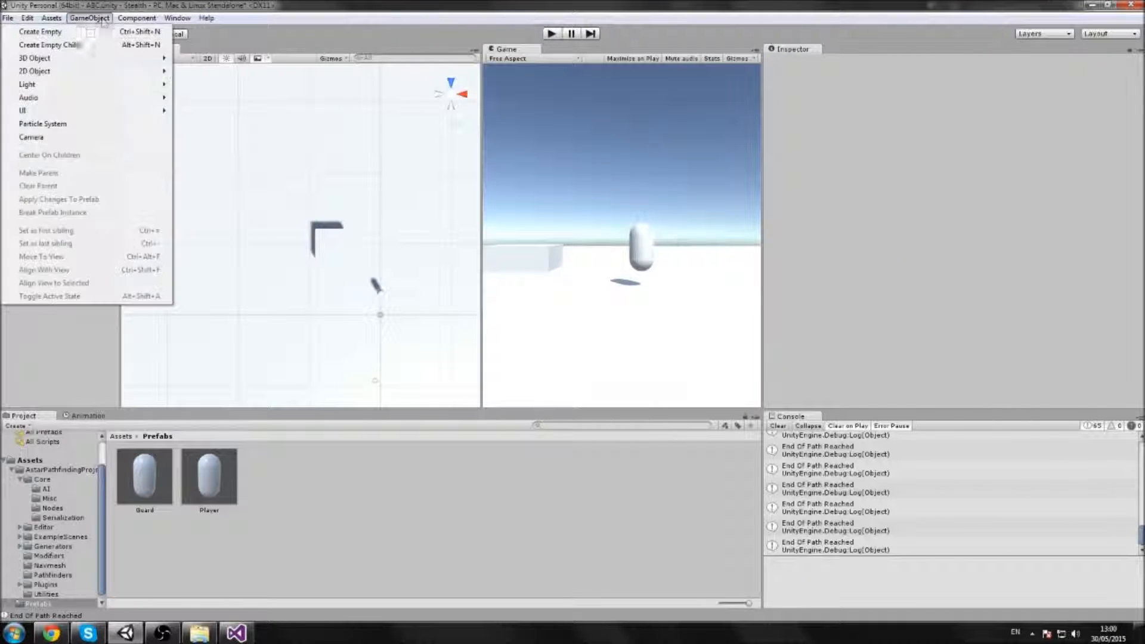
{"action": "mouse_move", "coordinate": [90, 63]}
{"action": "left_click", "coordinate": [199, 58]}
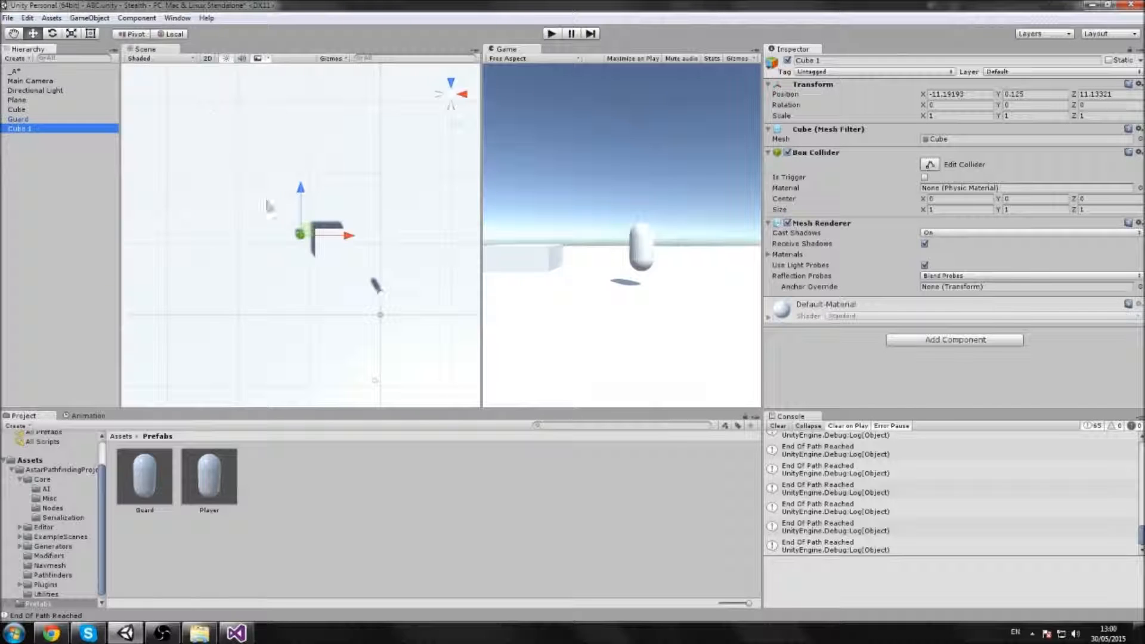
{"action": "left_click_drag", "start_coordinate": [302, 189], "coordinate": [300, 116]}
Add another 3D cube and move it along the Z axis to about -1.3, past the existing wall
{"action": "left_click", "coordinate": [89, 18]}
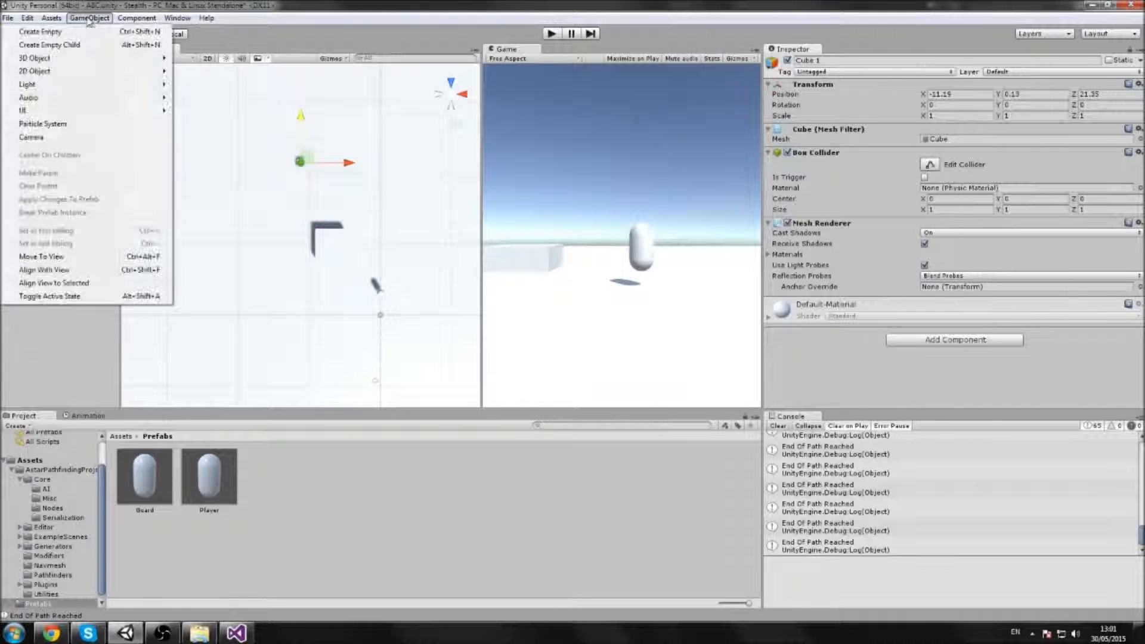
{"action": "mouse_move", "coordinate": [77, 64]}
{"action": "left_click", "coordinate": [194, 58]}
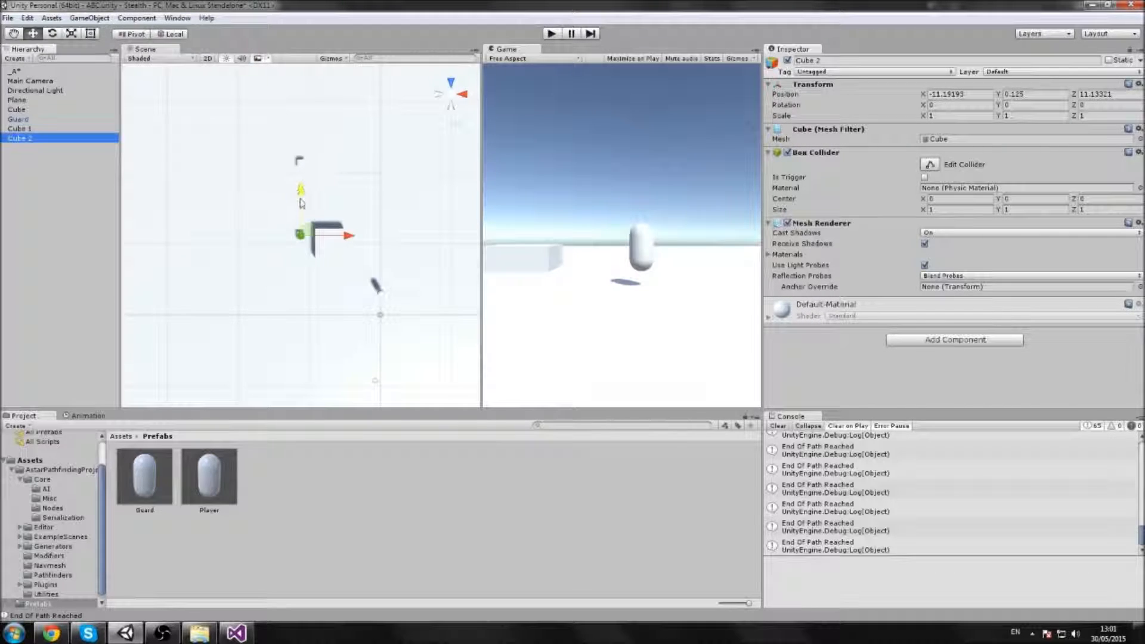
{"action": "left_click_drag", "start_coordinate": [301, 204], "coordinate": [299, 287]}
Set the Y position of both new cubes, Cube 2 and Cube 1, to 0
{"action": "left_click", "coordinate": [1036, 94]}
{"action": "type", "text": "0"}
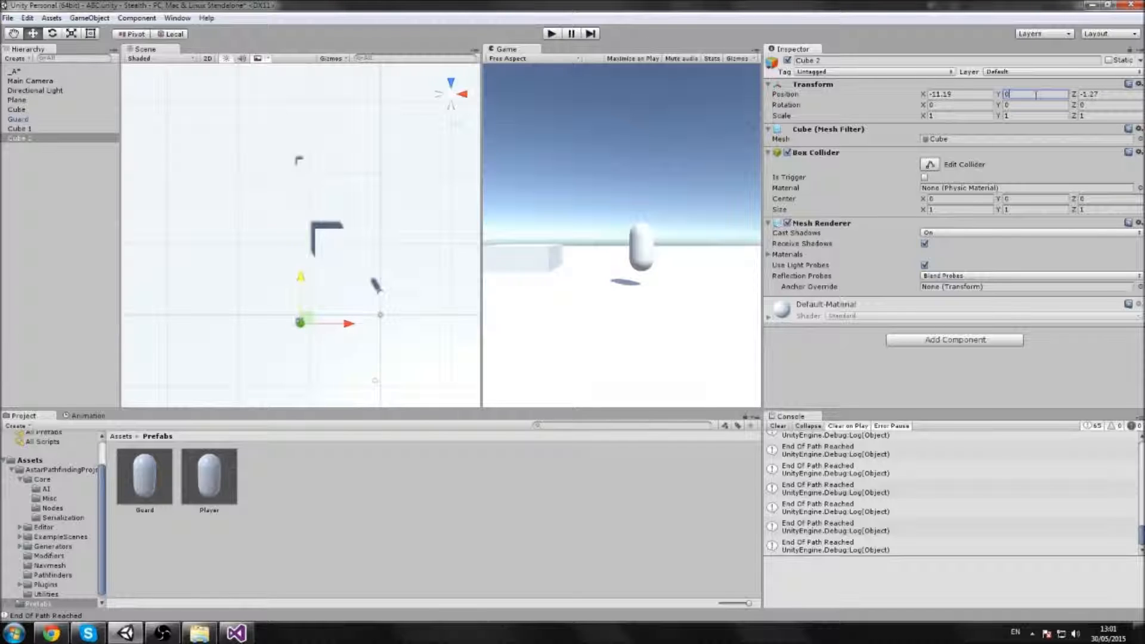
{"action": "left_click", "coordinate": [20, 128]}
{"action": "left_click", "coordinate": [1049, 95]}
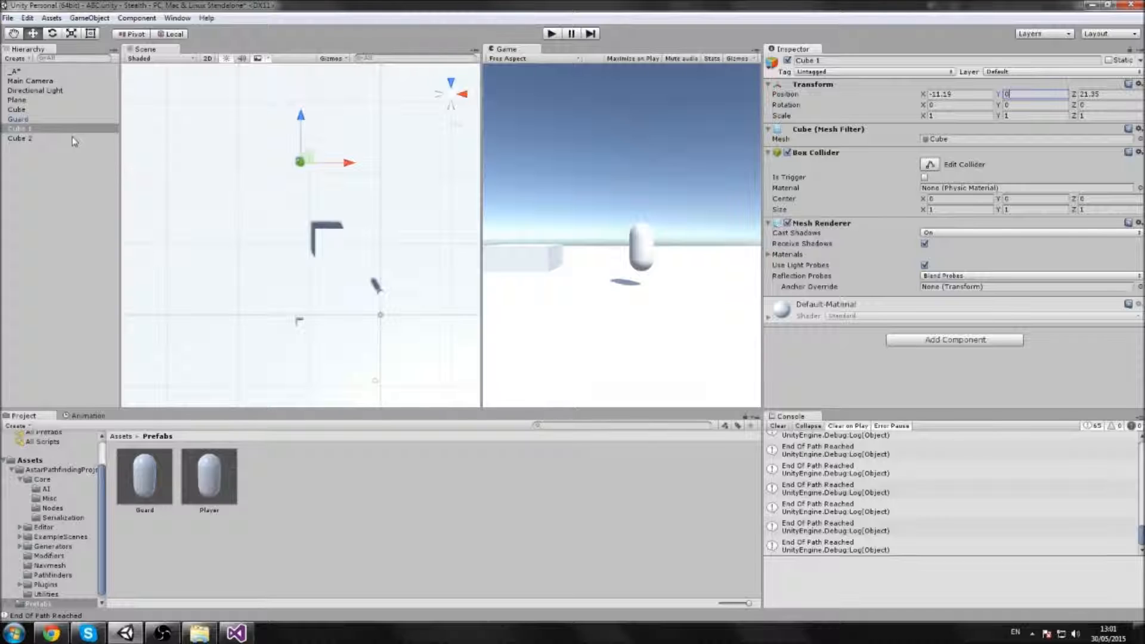
Rename Cube 1 to target1 and Cube 2 to target2
{"action": "left_click", "coordinate": [53, 128]}
{"action": "key", "text": "F2"}
{"action": "type", "text": "target1"}
{"action": "left_click", "coordinate": [51, 138]}
{"action": "key", "text": "F2"}
{"action": "type", "text": "target2"}
{"action": "left_click", "coordinate": [56, 187]}
Set the size of the Target Position array in the Guard object's Guard script to 2
{"action": "left_click", "coordinate": [28, 120]}
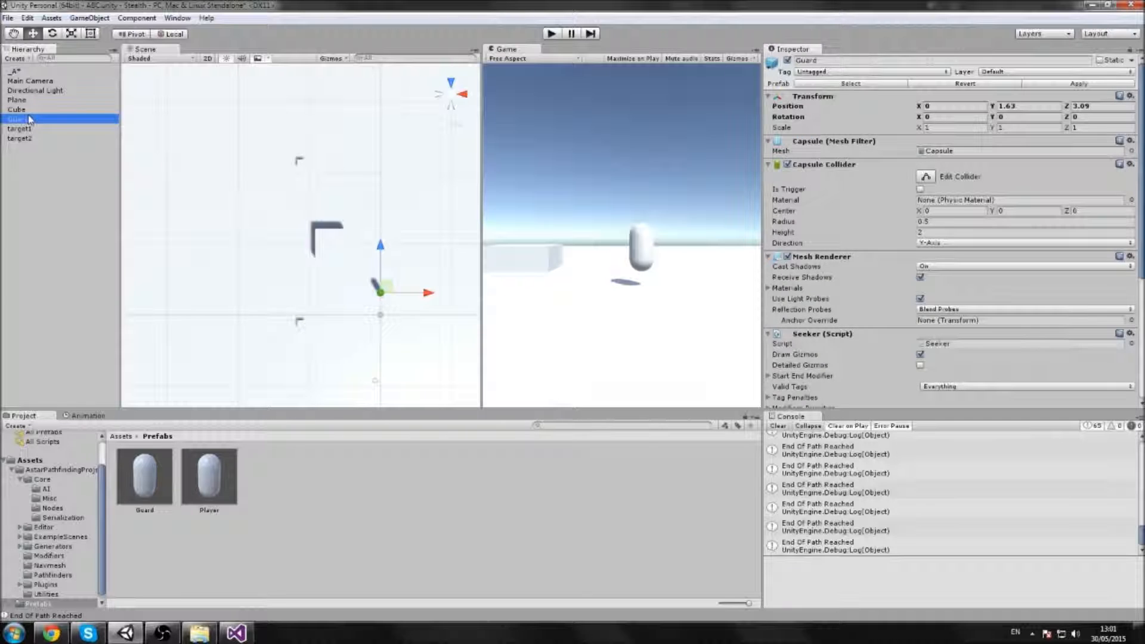
{"action": "scroll", "coordinate": [864, 239], "scroll_direction": "down", "scroll_amount": 6}
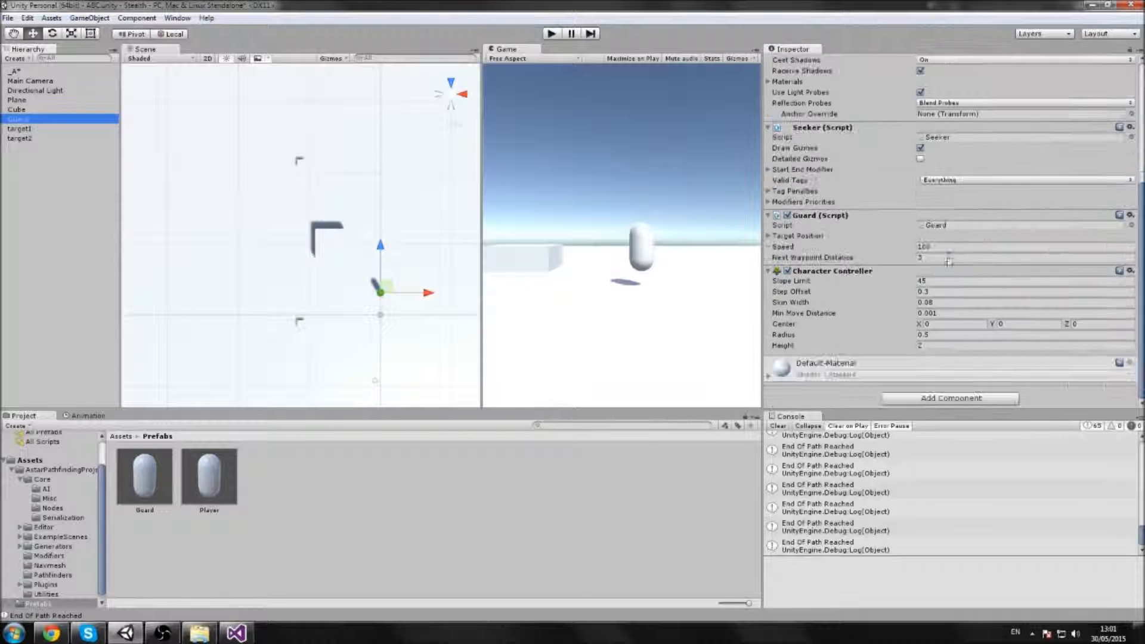
{"action": "left_click", "coordinate": [775, 236]}
{"action": "left_click", "coordinate": [945, 246]}
{"action": "type", "text": "2"}
{"action": "key", "text": "Return"}
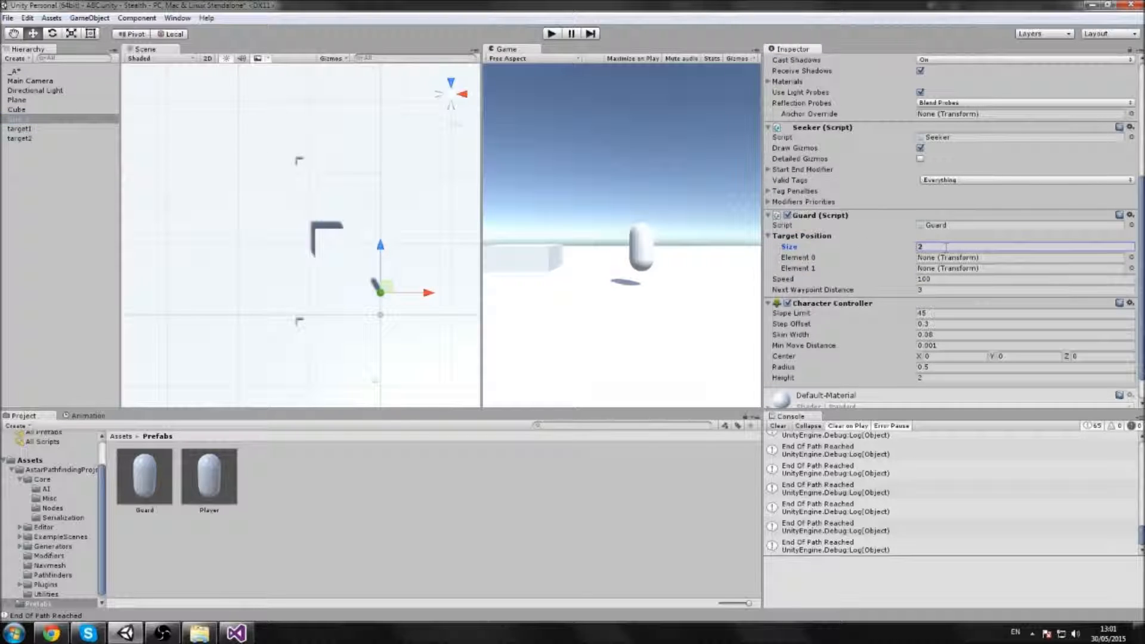
Assign target1 to Element 0 and target2 to Element 1 of the Guard's Target Position array
{"action": "left_click_drag", "start_coordinate": [14, 129], "coordinate": [418, 120]}
{"action": "left_click_drag", "start_coordinate": [418, 120], "coordinate": [621, 243]}
{"action": "left_click", "coordinate": [380, 296]}
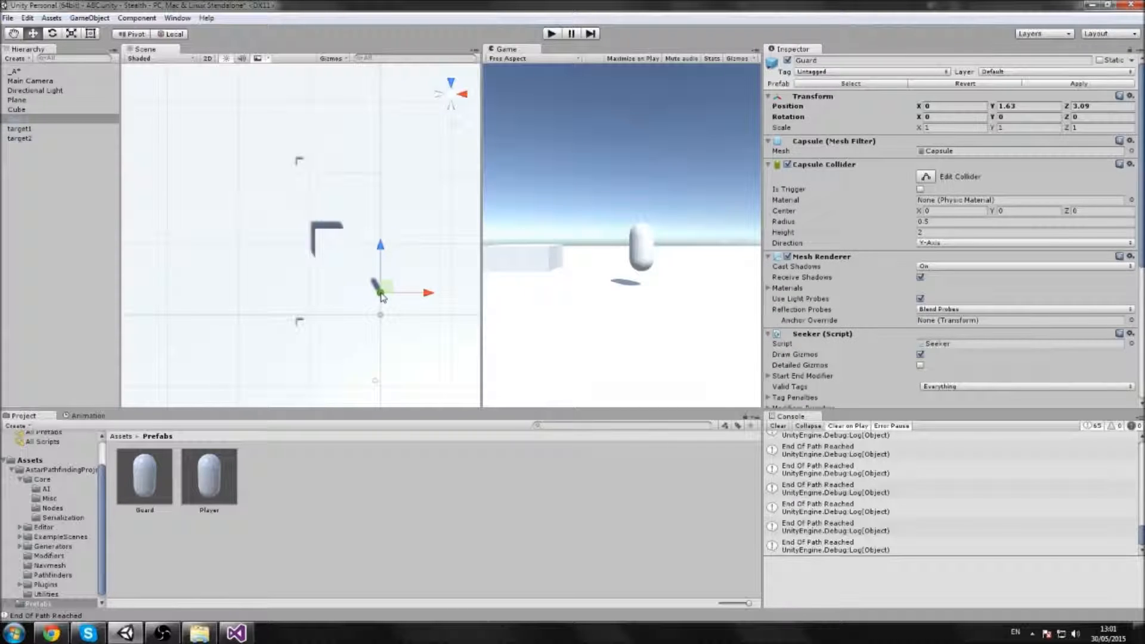
{"action": "scroll", "coordinate": [1002, 302], "scroll_direction": "down", "scroll_amount": 6}
{"action": "left_click_drag", "start_coordinate": [18, 129], "coordinate": [933, 226]}
{"action": "left_click_drag", "start_coordinate": [8, 139], "coordinate": [933, 236]}
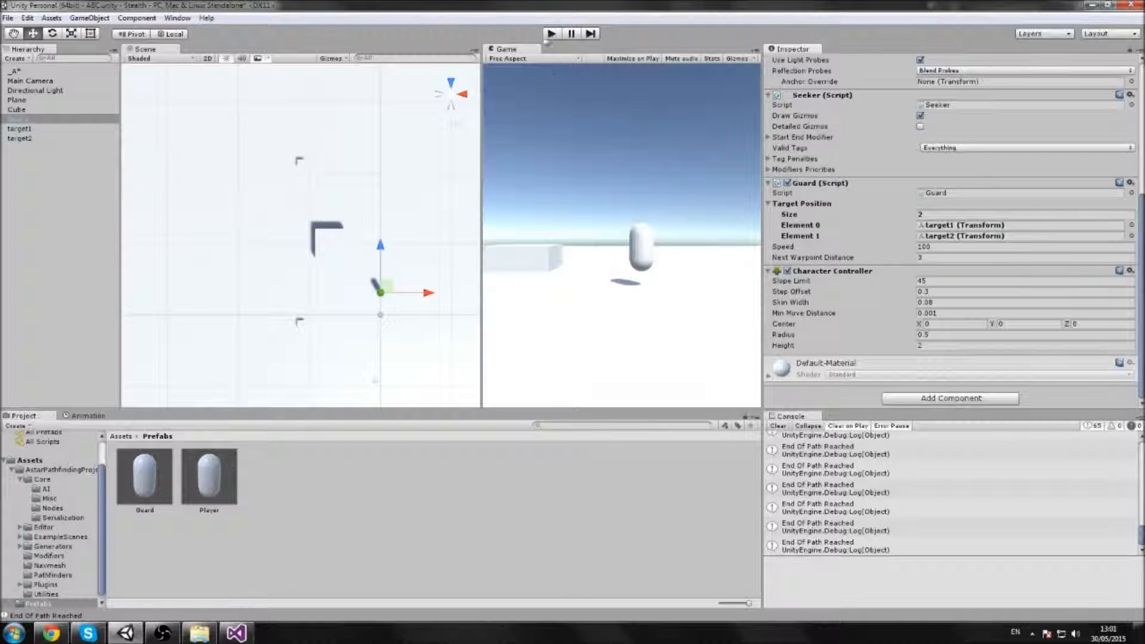
Run the scene briefly, inspect the logged console errors, and trace the missing-player error to its line in CameraTrackPlayer.cs
{"action": "left_click", "coordinate": [552, 35]}
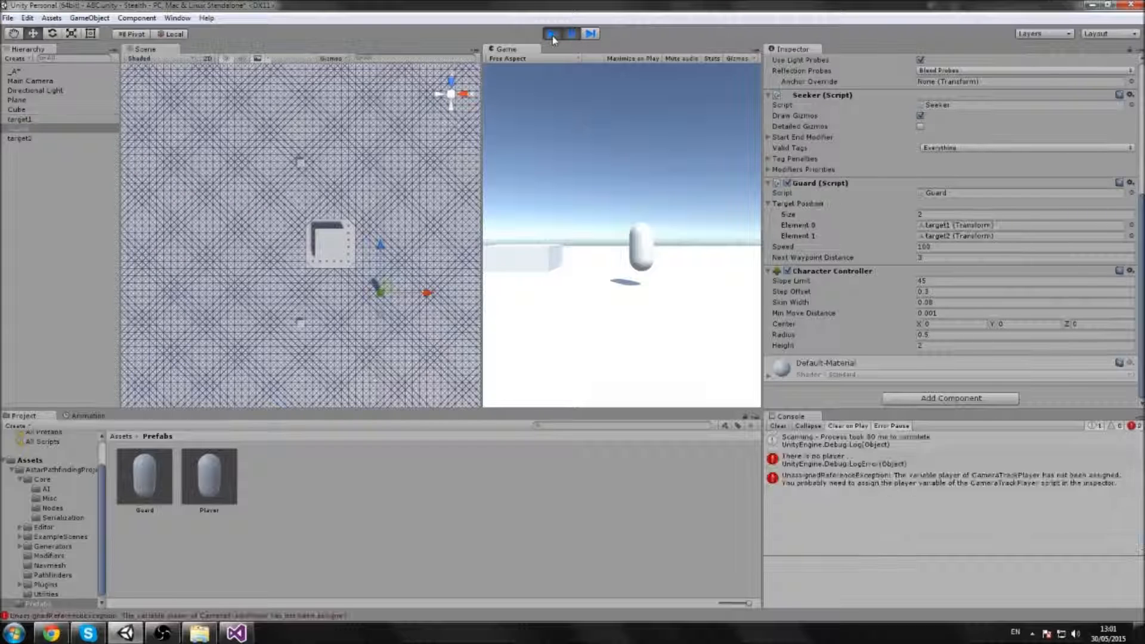
{"action": "left_click", "coordinate": [552, 36]}
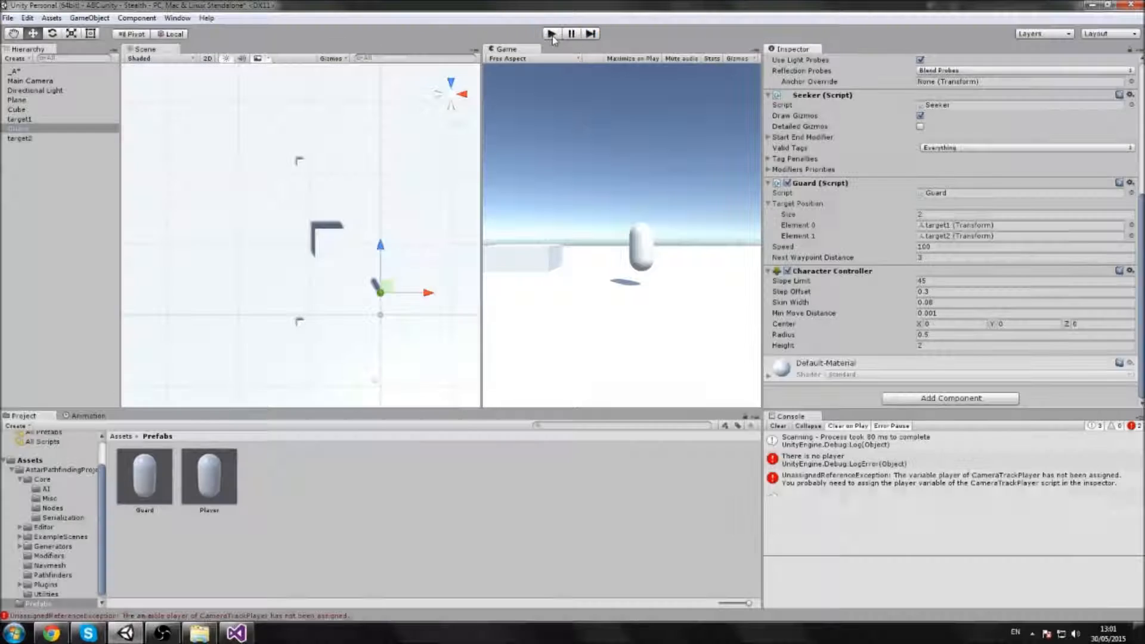
{"action": "left_click", "coordinate": [837, 461]}
{"action": "left_click", "coordinate": [839, 496]}
{"action": "left_click", "coordinate": [825, 462]}
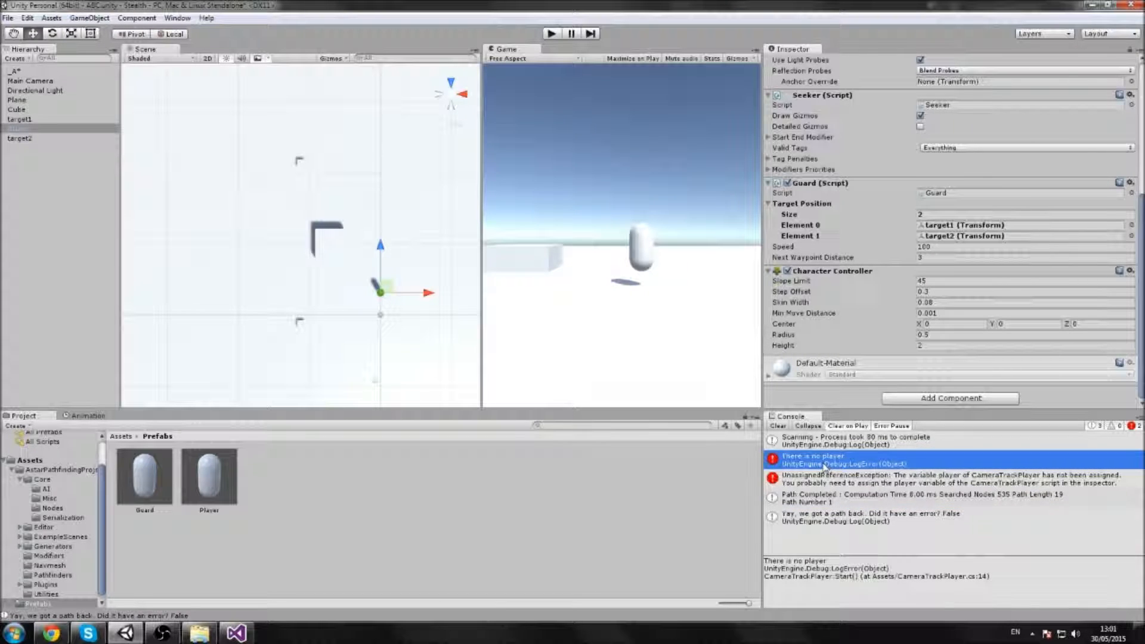
{"action": "double_click", "coordinate": [825, 467]}
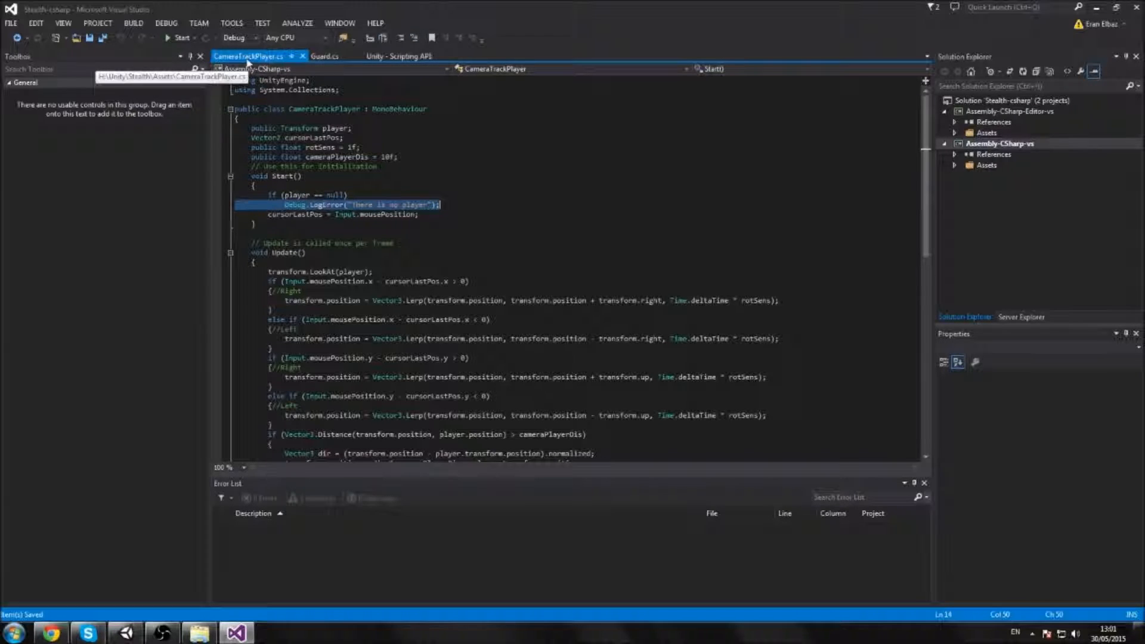
{"action": "left_click", "coordinate": [303, 206]}
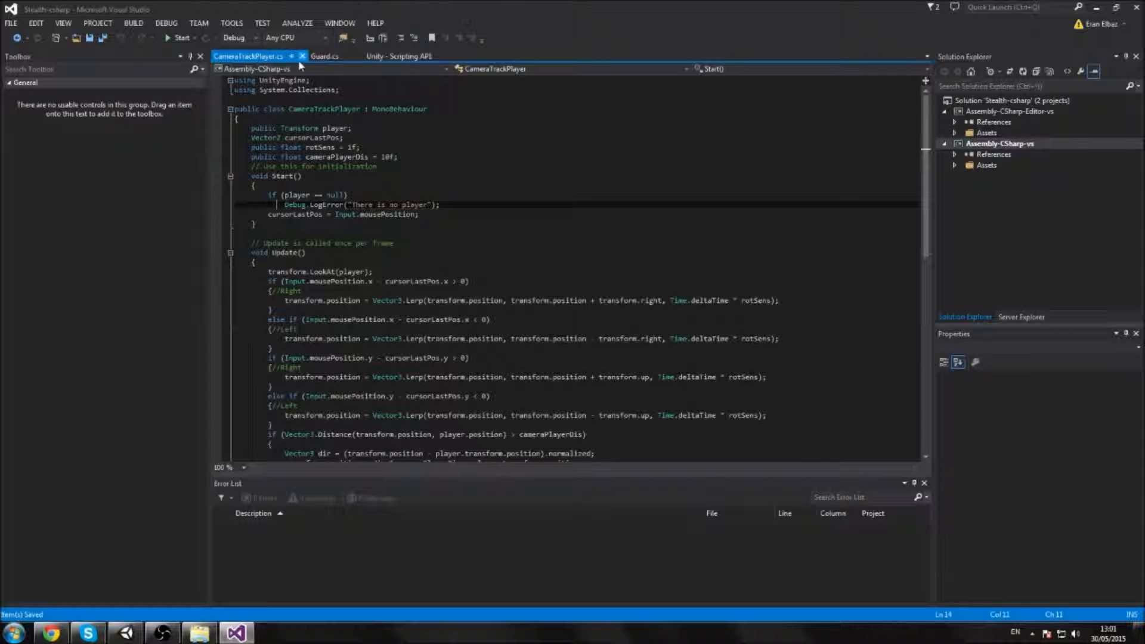
Switch back to Unity, store the Main Camera as a prefab in the Prefabs folder, and delete it from the scene
{"action": "key", "text": "alt+Tab"}
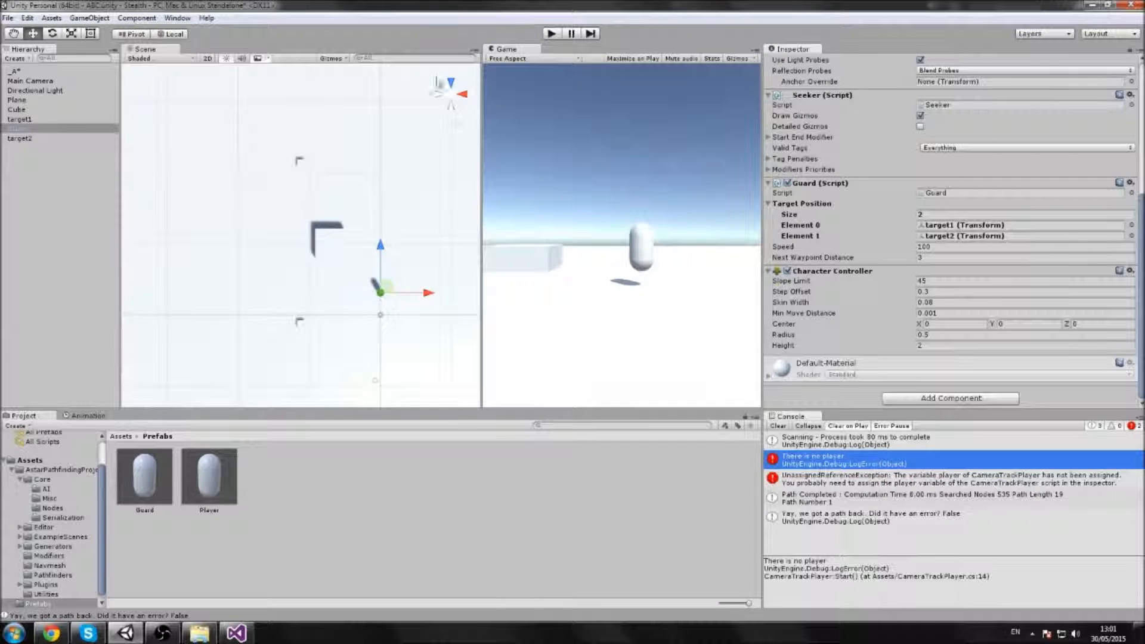
{"action": "left_click", "coordinate": [31, 83]}
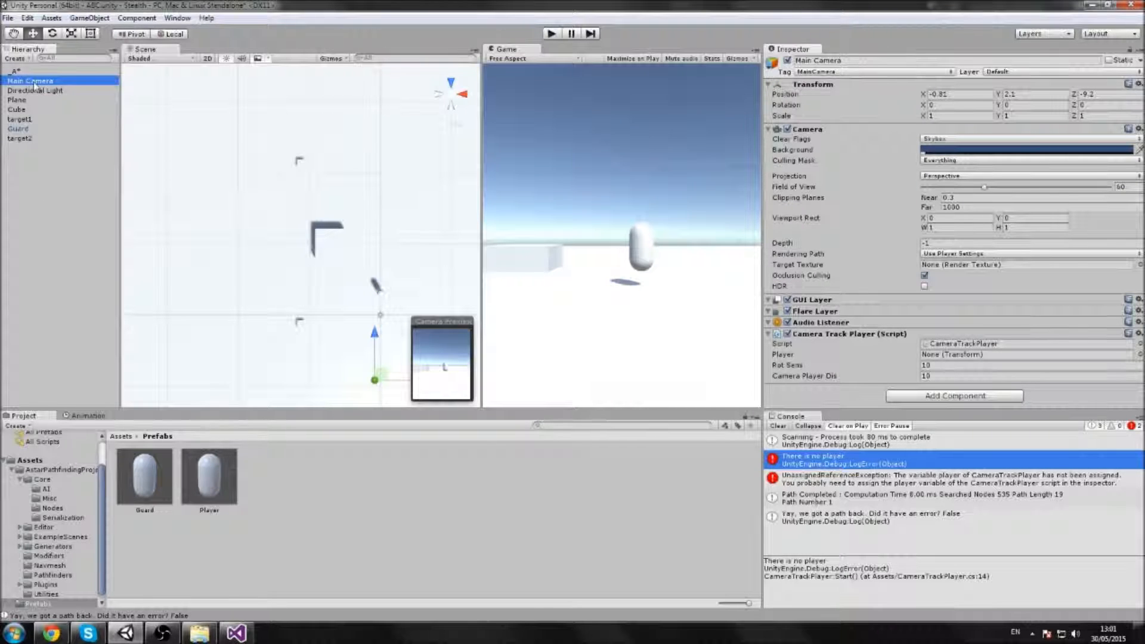
{"action": "right_click", "coordinate": [265, 499]}
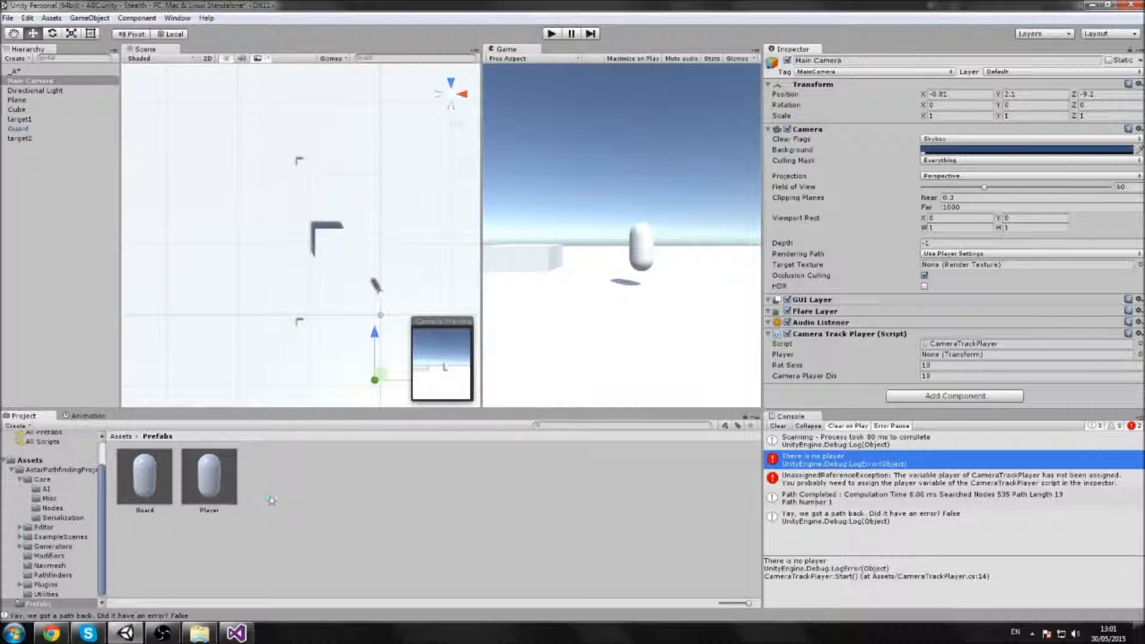
{"action": "key", "text": "Delete"}
Run the scene to watch the Guard's movement, stop it, and examine the path warnings in the console
{"action": "left_click", "coordinate": [551, 33]}
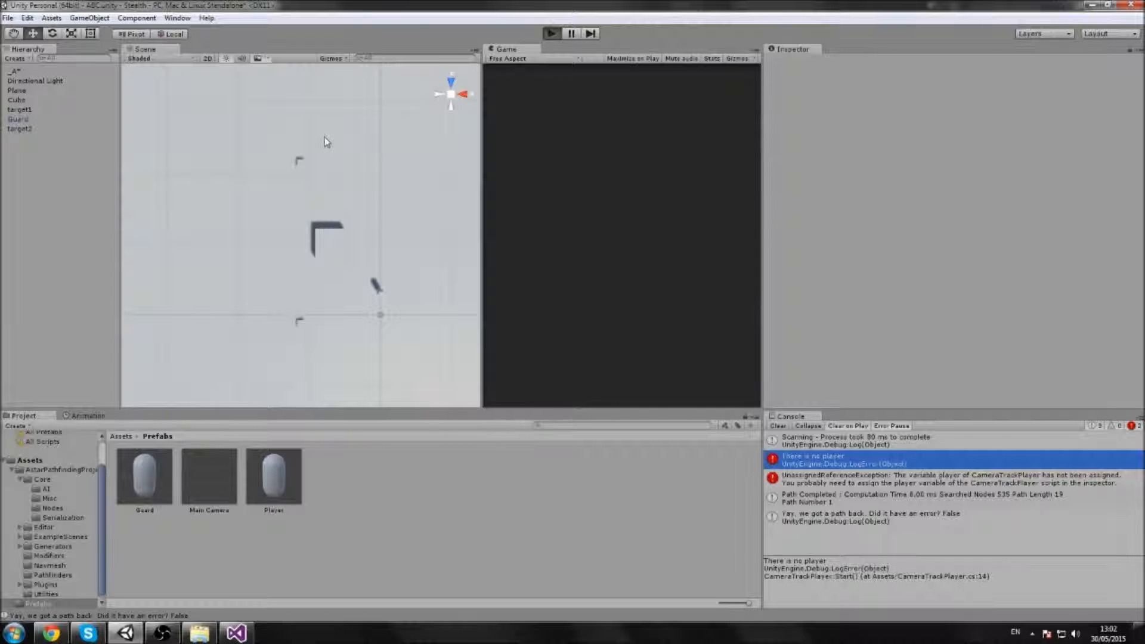
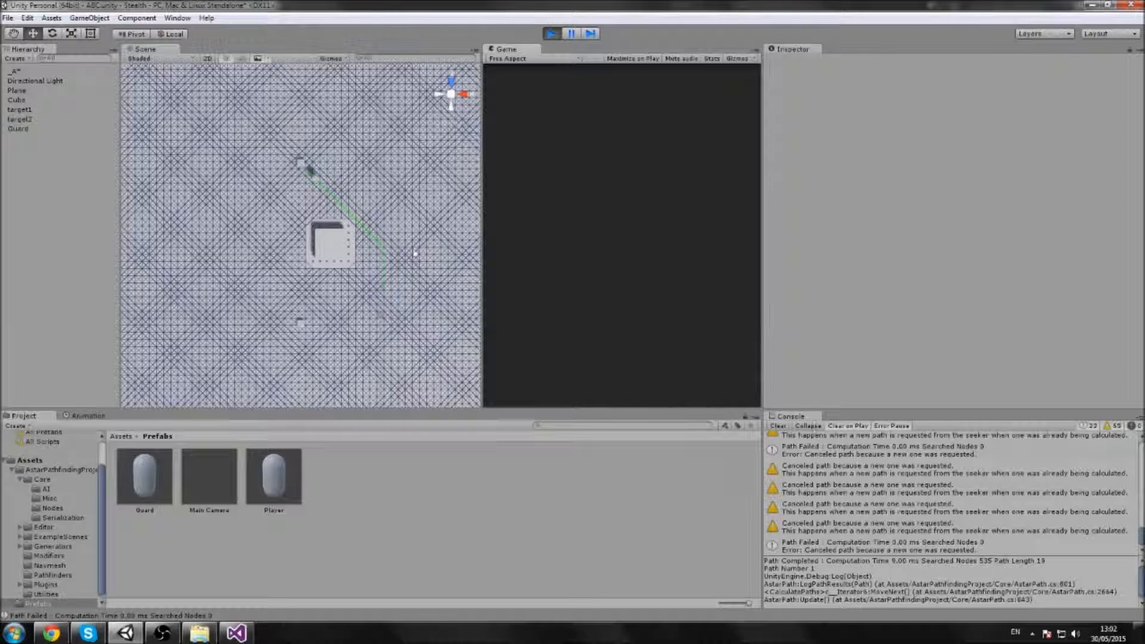
{"action": "left_click", "coordinate": [554, 34]}
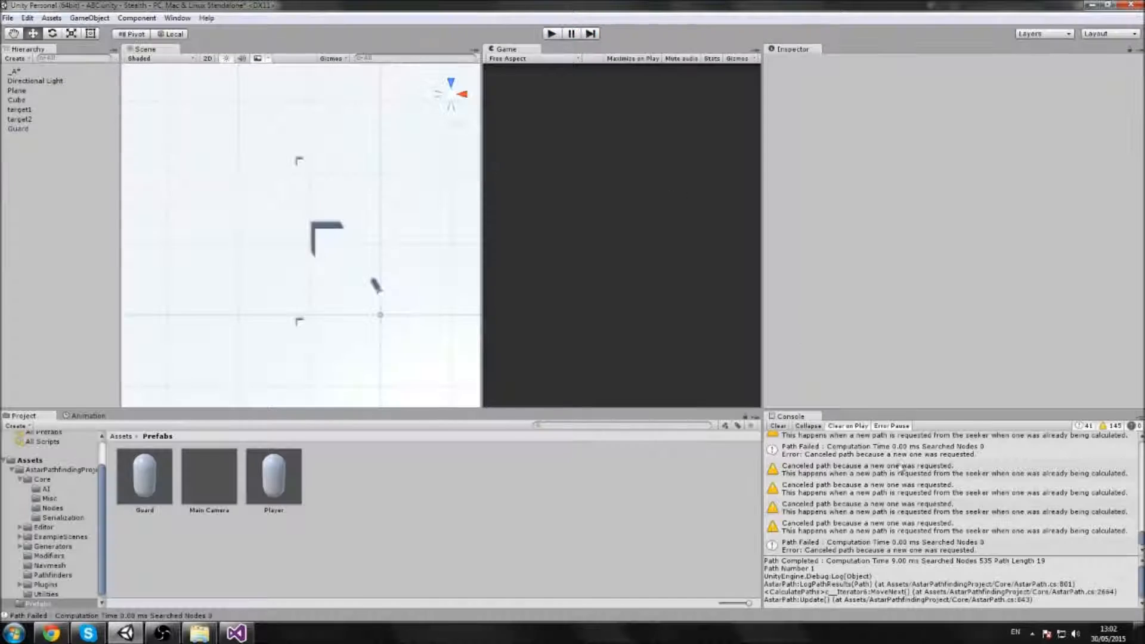
{"action": "left_click", "coordinate": [862, 495]}
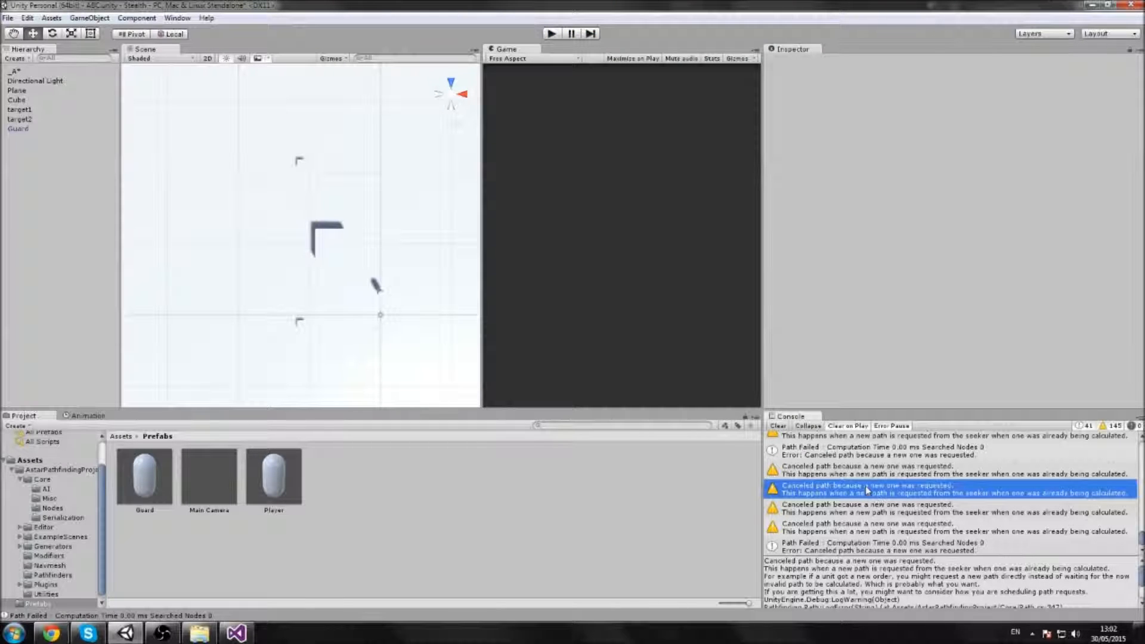
{"action": "left_click", "coordinate": [856, 457]}
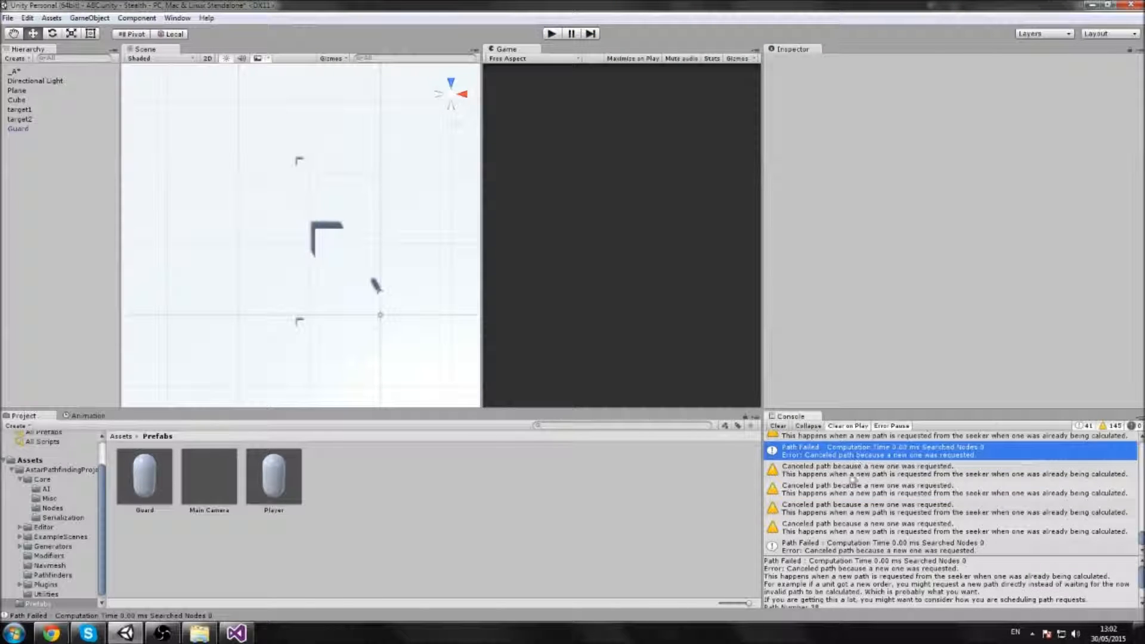
{"action": "left_click", "coordinate": [840, 531]}
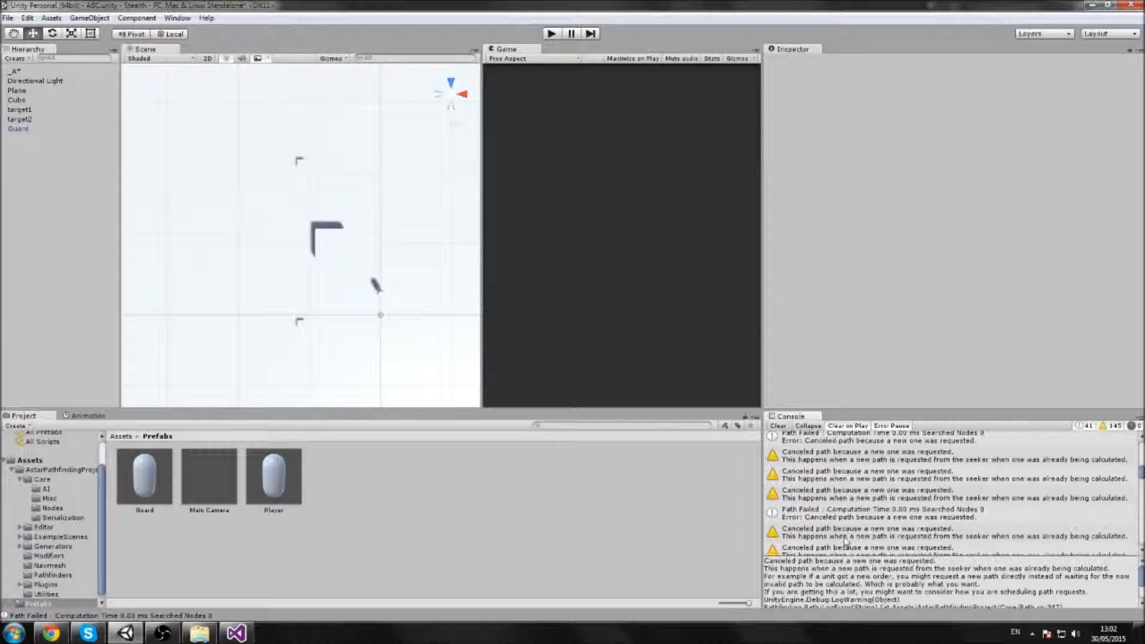
{"action": "scroll", "coordinate": [845, 541], "scroll_direction": "up", "scroll_amount": 8}
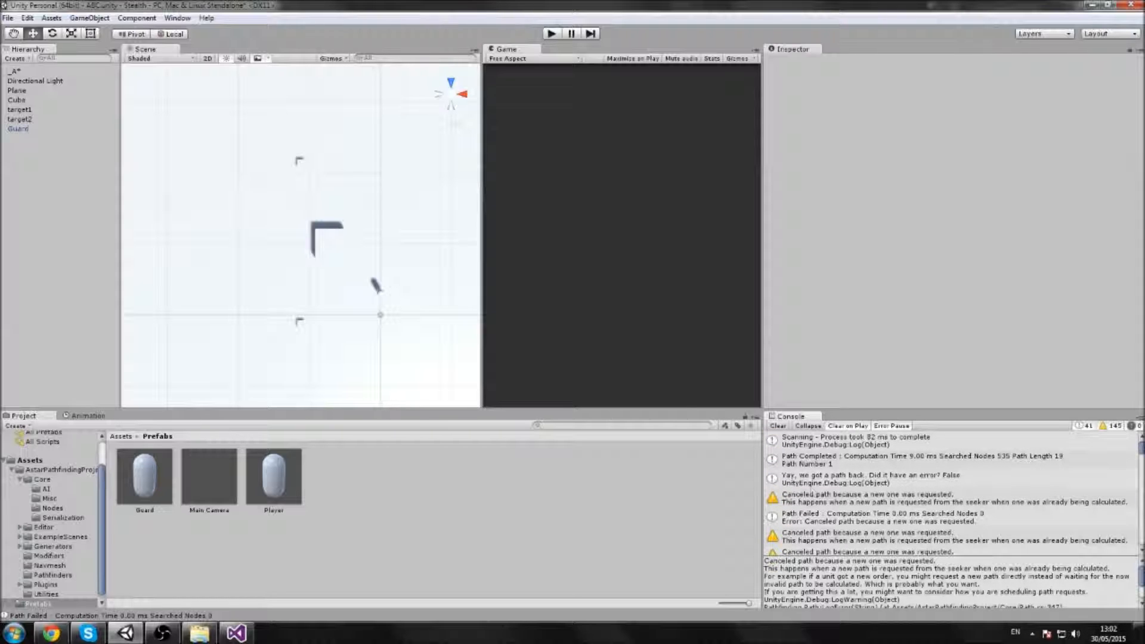
Switch to Visual Studio, close CameraTrackPlayer.cs, and check where currentTarget is used in Guard.cs
{"action": "left_click", "coordinate": [236, 632]}
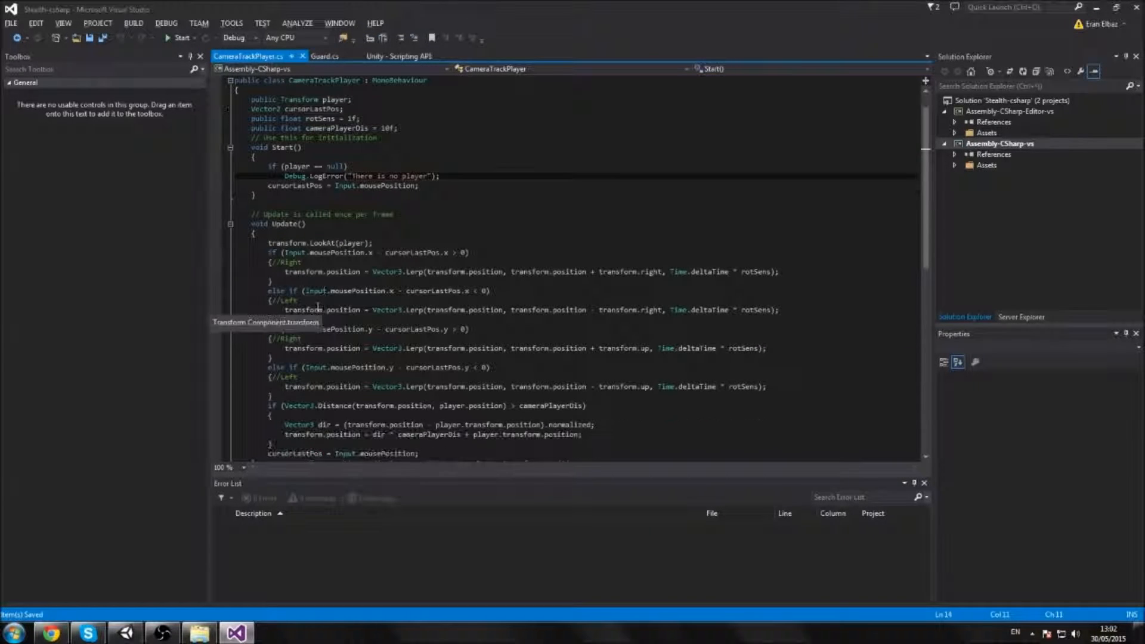
{"action": "left_click", "coordinate": [302, 55]}
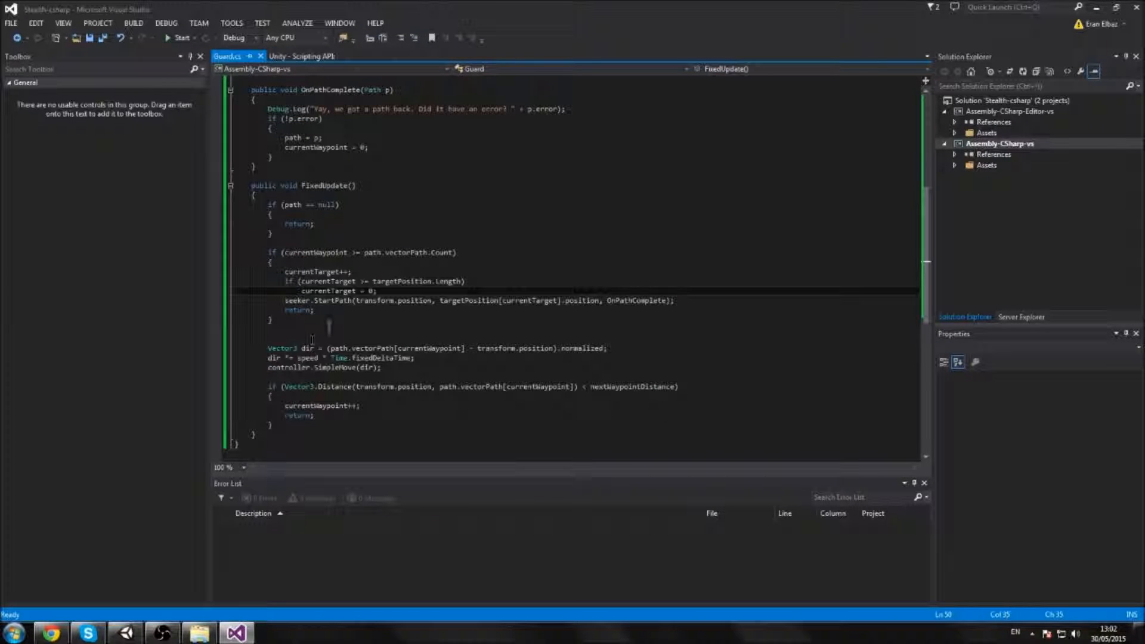
{"action": "double_click", "coordinate": [352, 291]}
{"action": "double_click", "coordinate": [328, 272]}
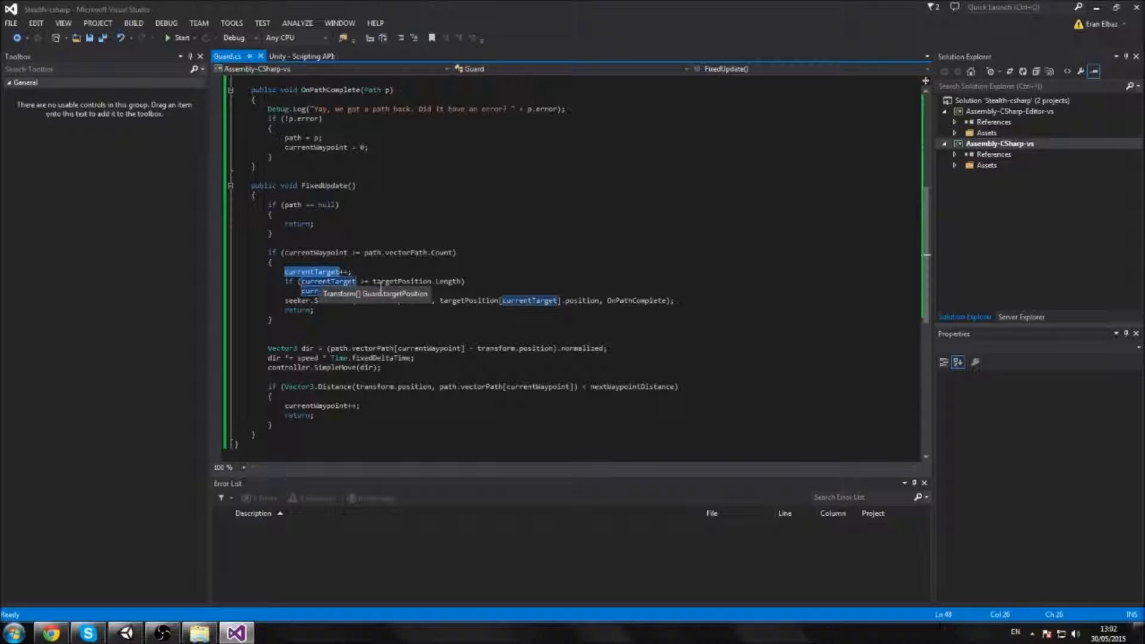
{"action": "scroll", "coordinate": [380, 289], "scroll_direction": "up", "scroll_amount": 4}
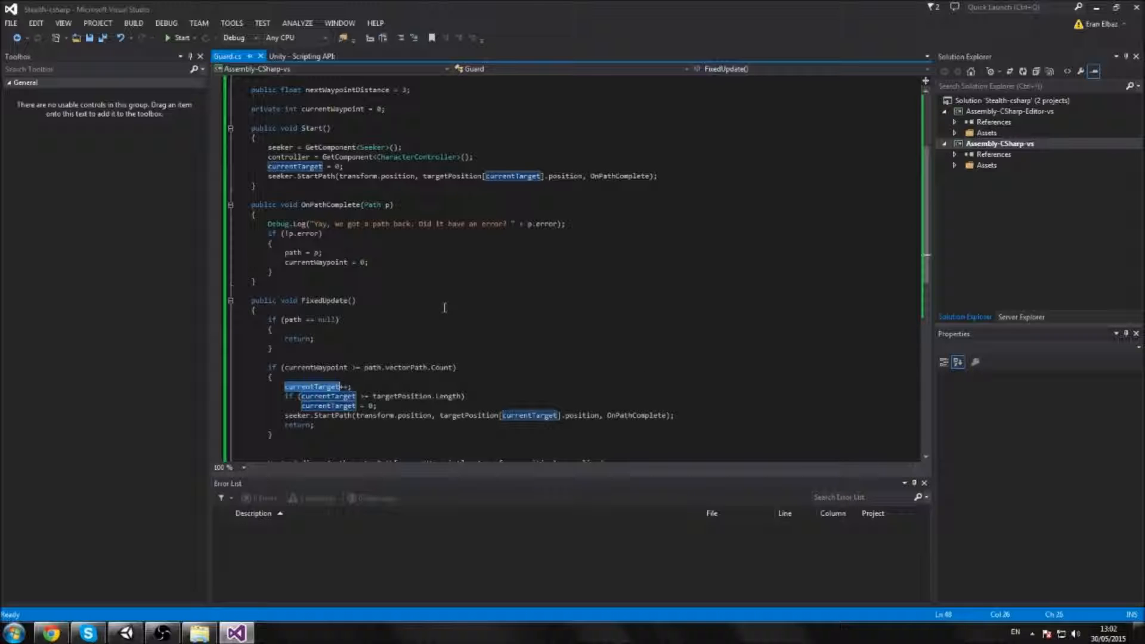
Switch to Unity and check the Target Position elements assigned in the Guard's script component
{"action": "key", "text": "alt+Tab"}
{"action": "left_click", "coordinate": [24, 119]}
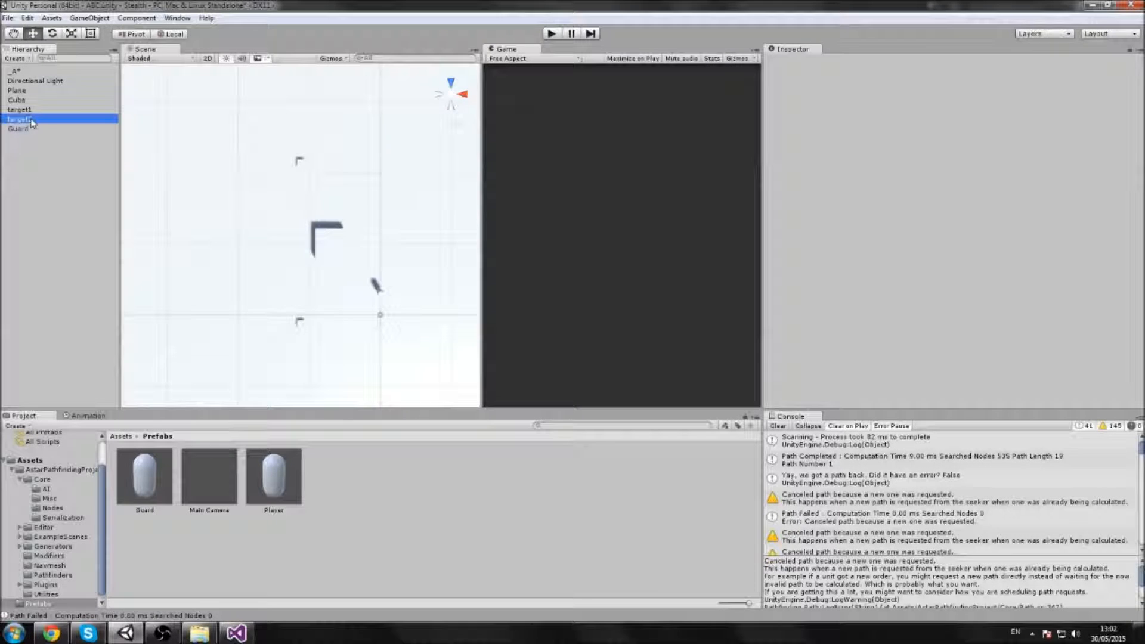
{"action": "left_click", "coordinate": [21, 129]}
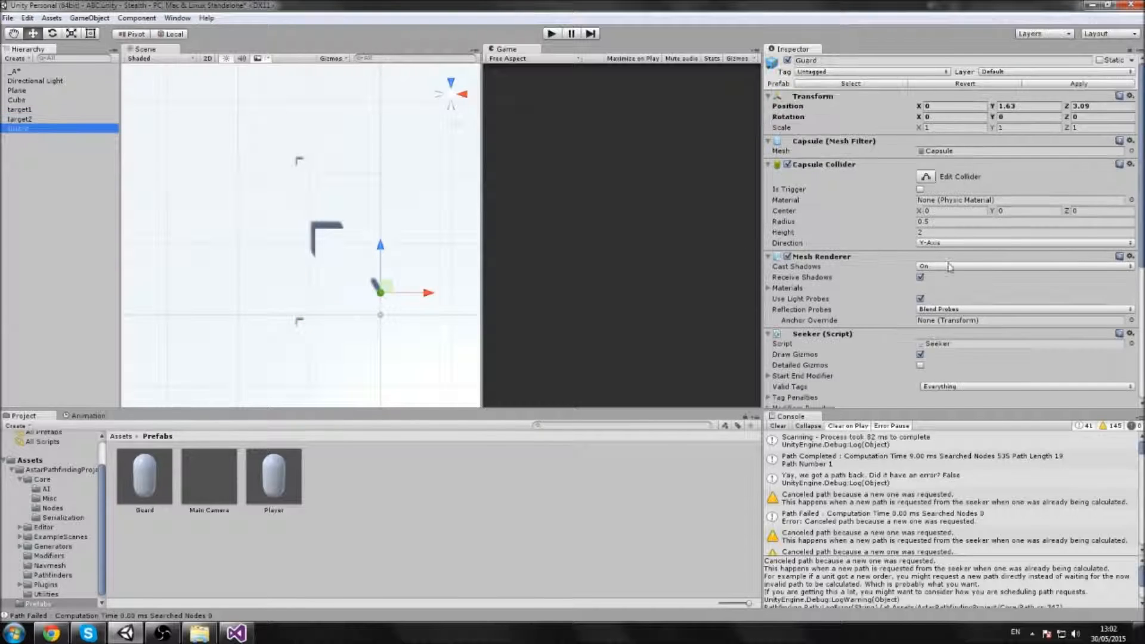
{"action": "scroll", "coordinate": [923, 296], "scroll_direction": "down", "scroll_amount": 5}
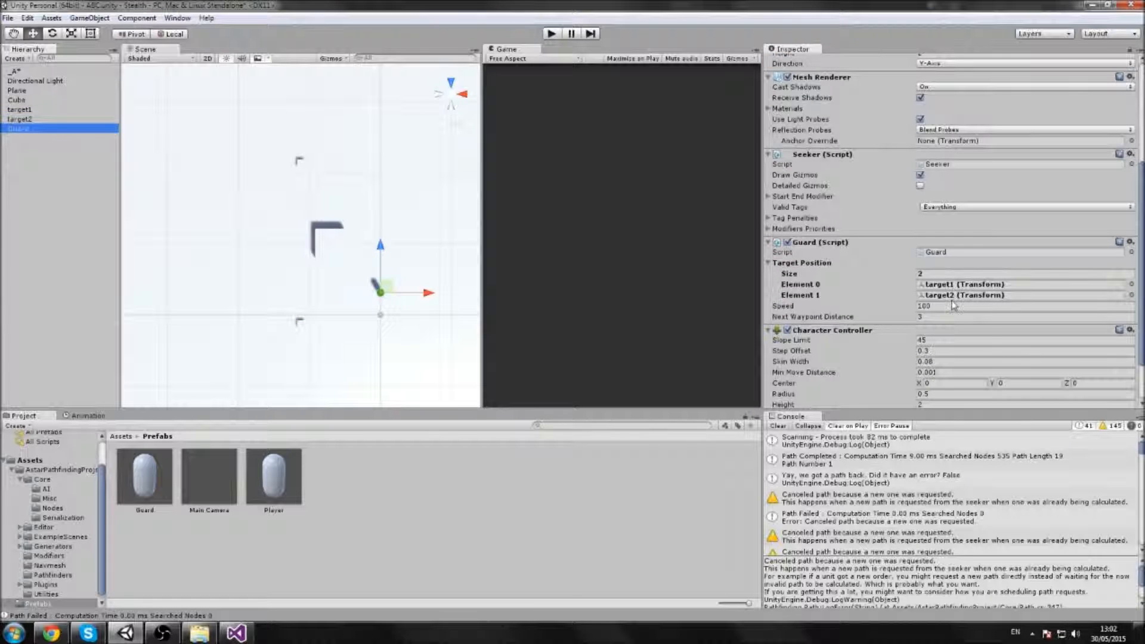
Return to Guard.cs in Visual Studio and review the target-switching condition and the seeker.StartPath call in FixedUpdate
{"action": "key", "text": "alt+Tab"}
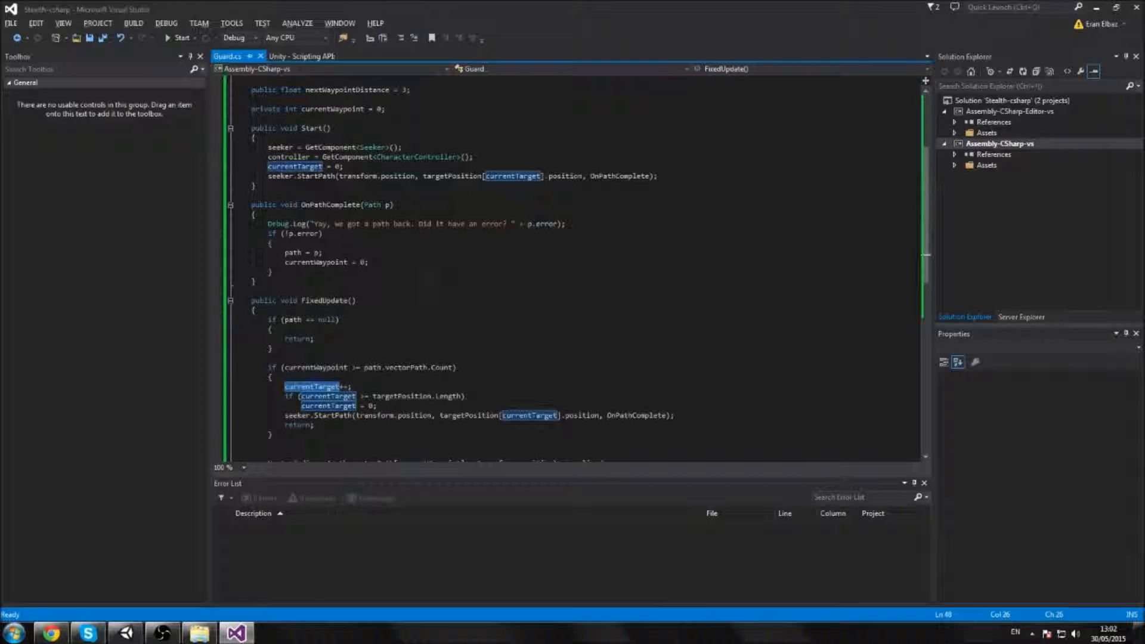
{"action": "scroll", "coordinate": [335, 253], "scroll_direction": "down", "scroll_amount": 2}
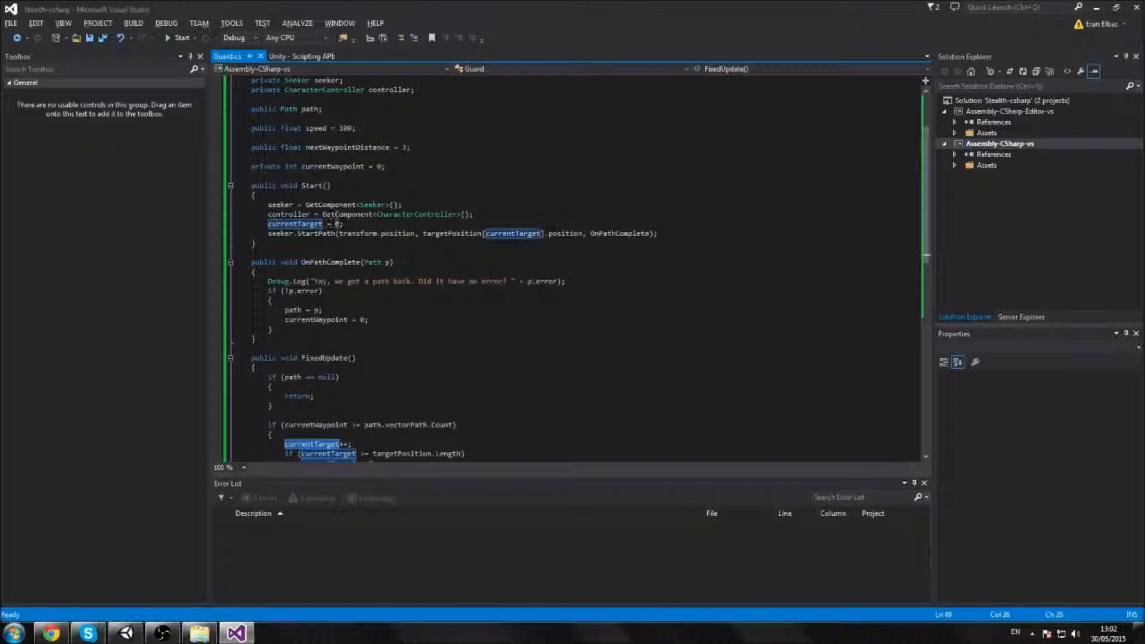
{"action": "scroll", "coordinate": [331, 224], "scroll_direction": "down", "scroll_amount": 4}
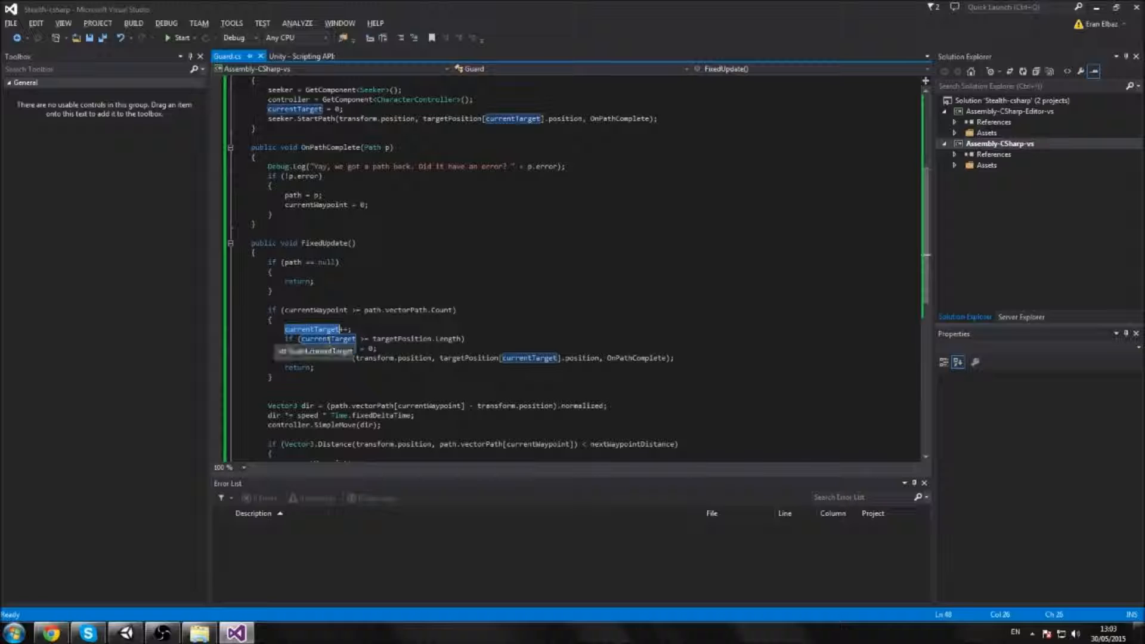
{"action": "left_click", "coordinate": [370, 338]}
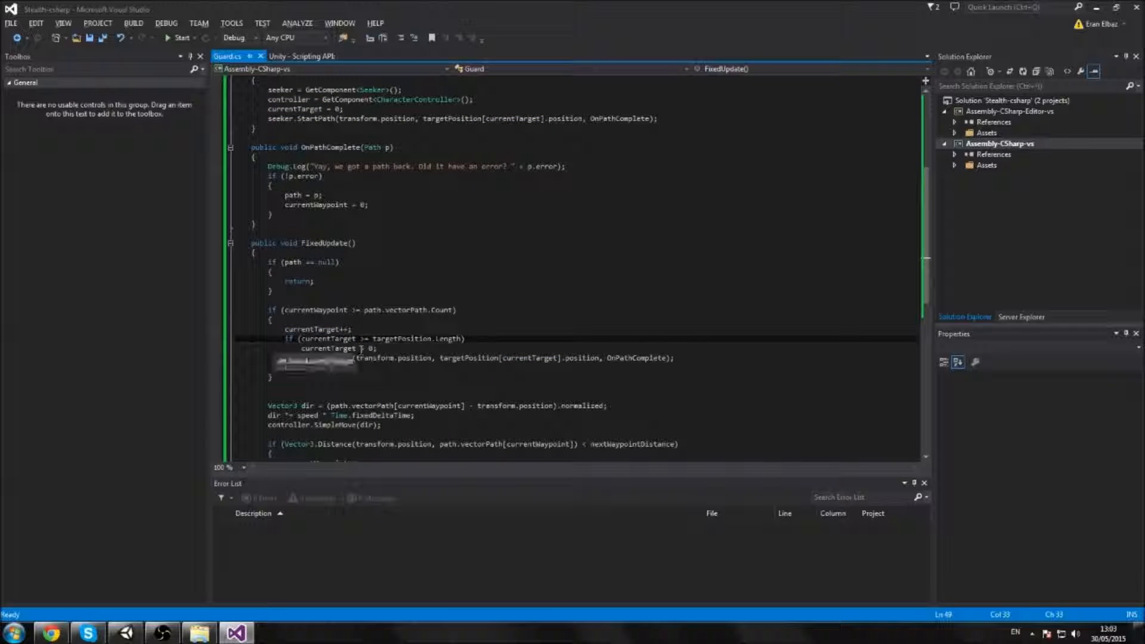
{"action": "left_click_drag", "start_coordinate": [377, 339], "coordinate": [465, 339]}
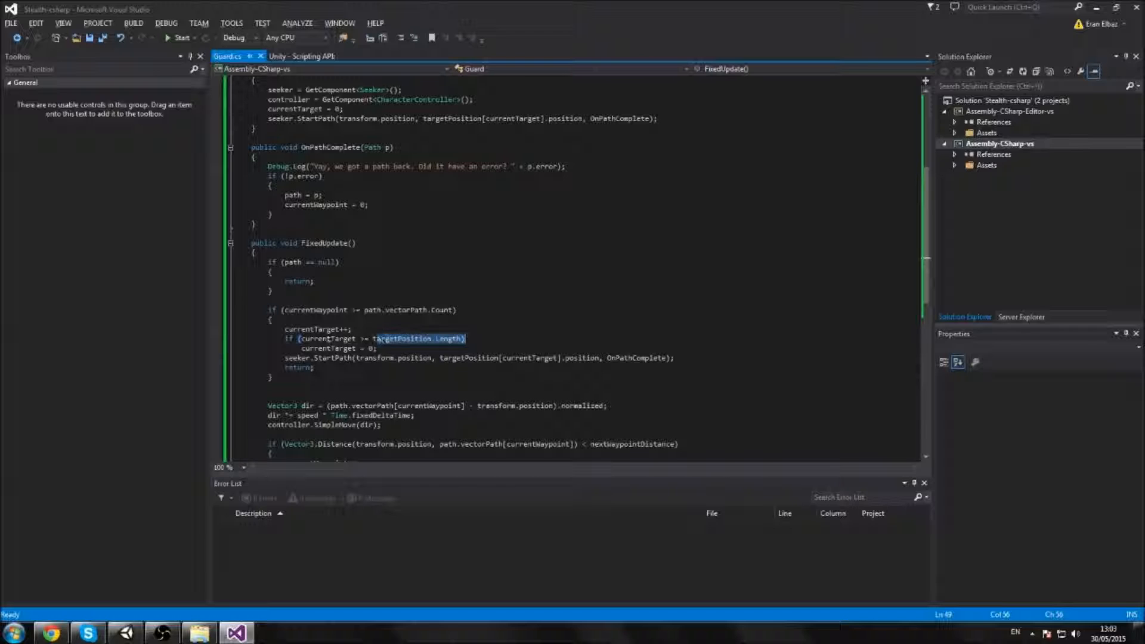
{"action": "triple_click", "coordinate": [290, 359]}
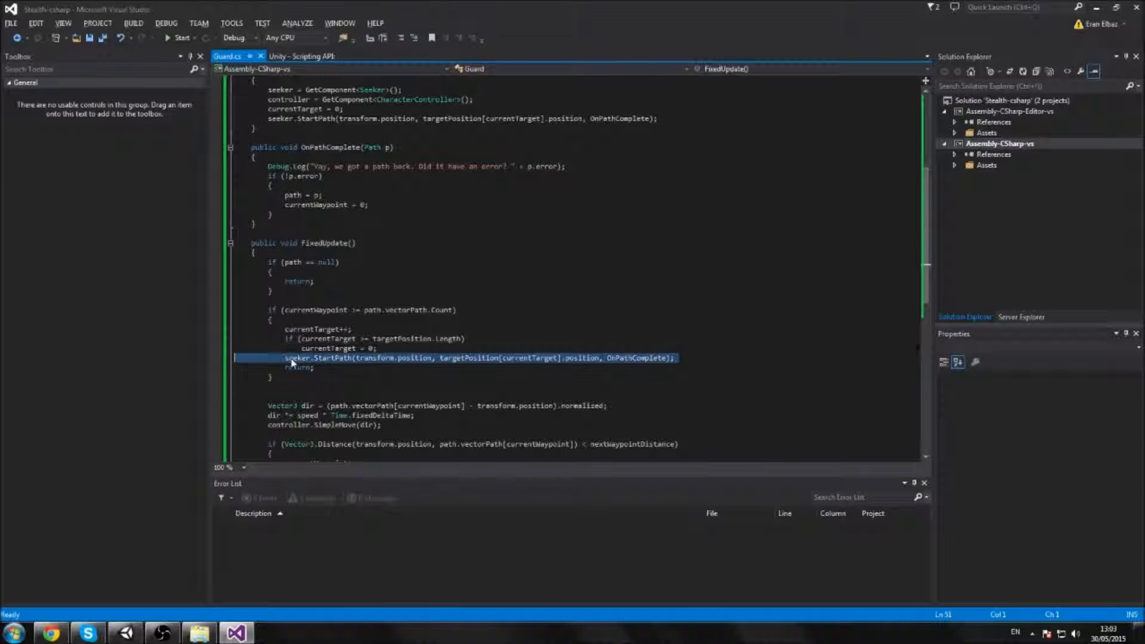
{"action": "double_click", "coordinate": [516, 357]}
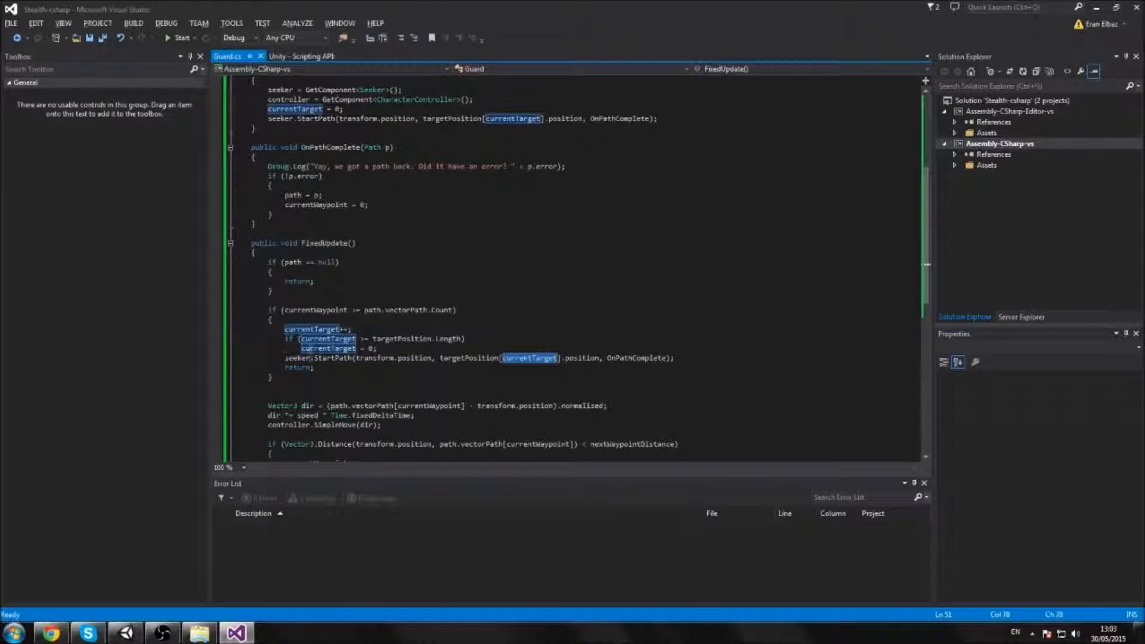
Add Debug.LogError(currentTarget); below currentTarget++ in FixedUpdate of Guard.cs and save the script
{"action": "left_click", "coordinate": [385, 330]}
{"action": "key", "text": "Return"}
{"action": "type", "text": "Debug."}
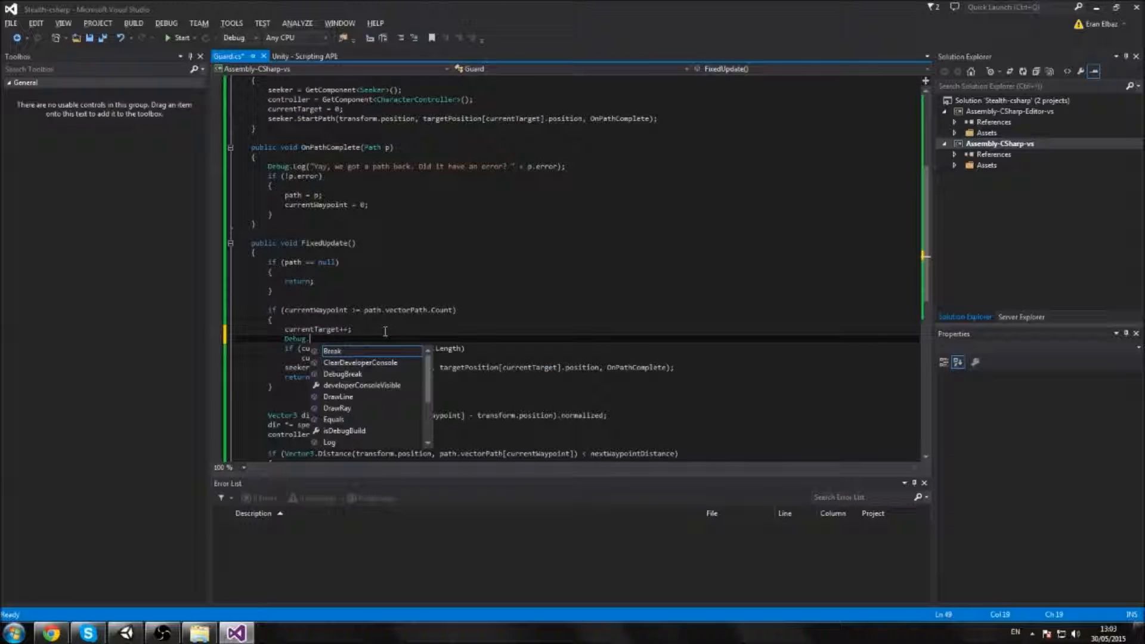
{"action": "type", "text": "LogError("}
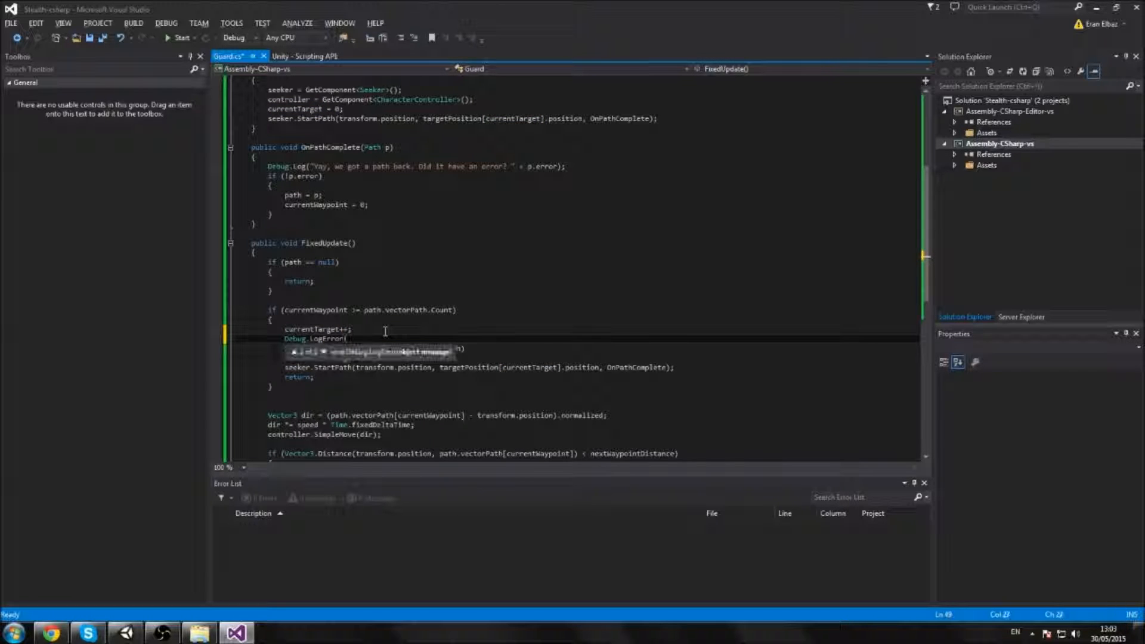
{"action": "type", "text": "currentTarget);"}
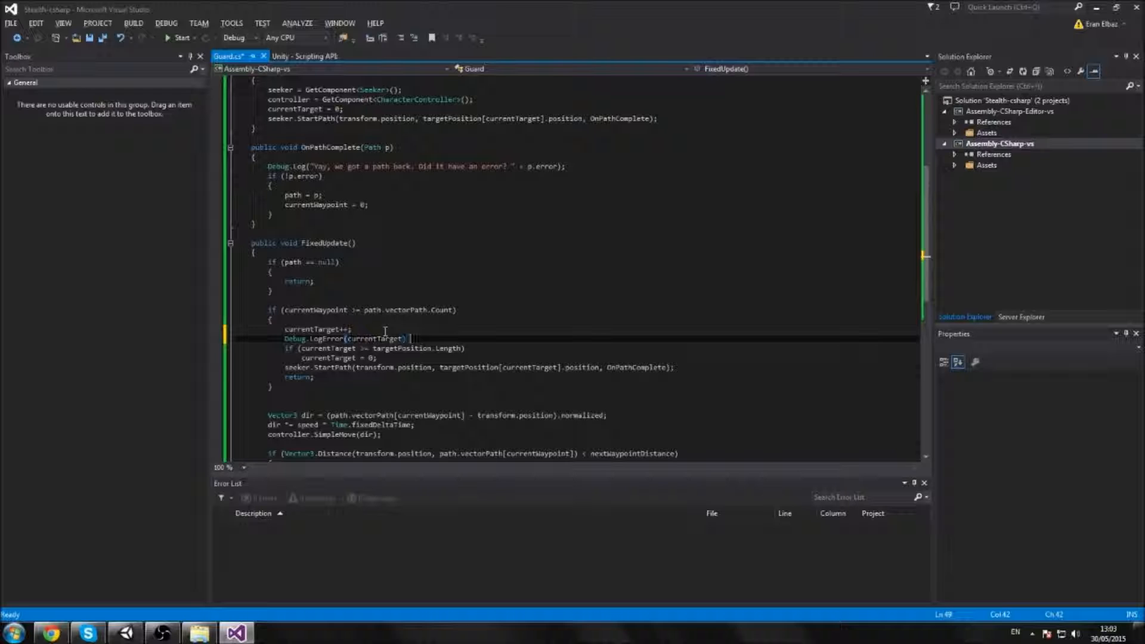
{"action": "key", "text": "ctrl+s"}
Switch to Unity, run the scene, and set the Guard's Speed to 1000 during play
{"action": "left_click", "coordinate": [126, 633]}
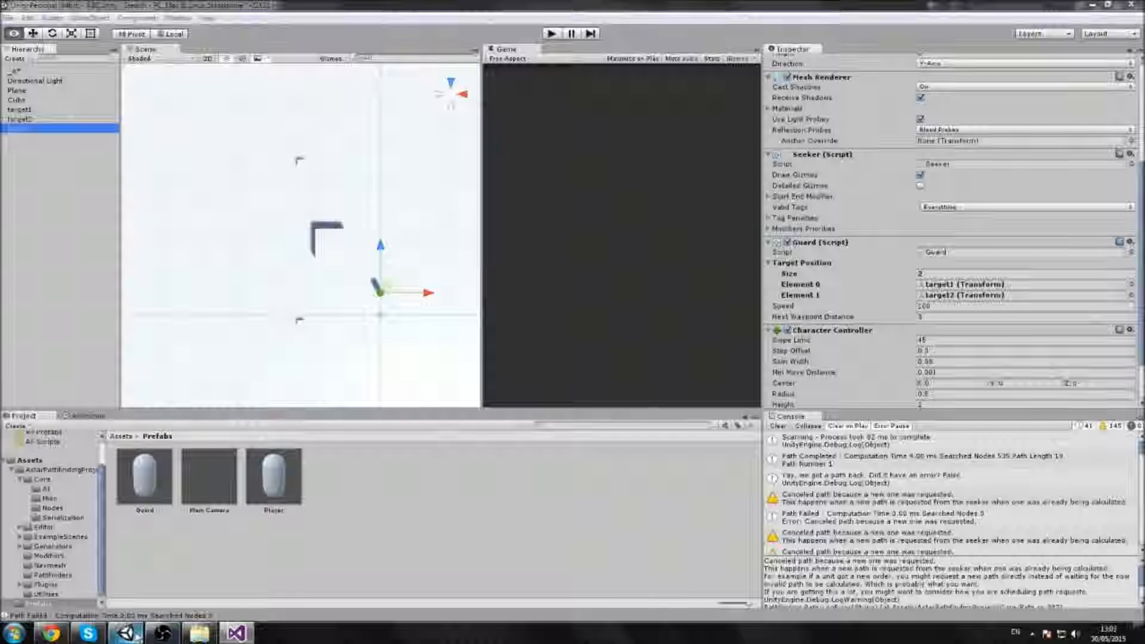
{"action": "left_click", "coordinate": [550, 33]}
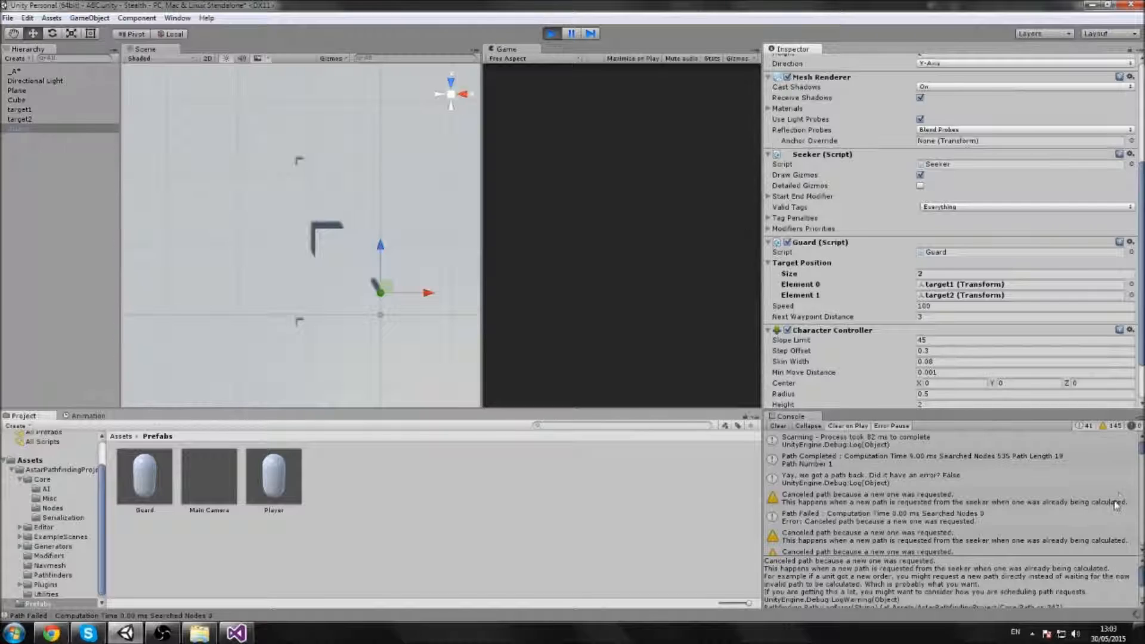
{"action": "scroll", "coordinate": [881, 326], "scroll_direction": "down", "scroll_amount": 2}
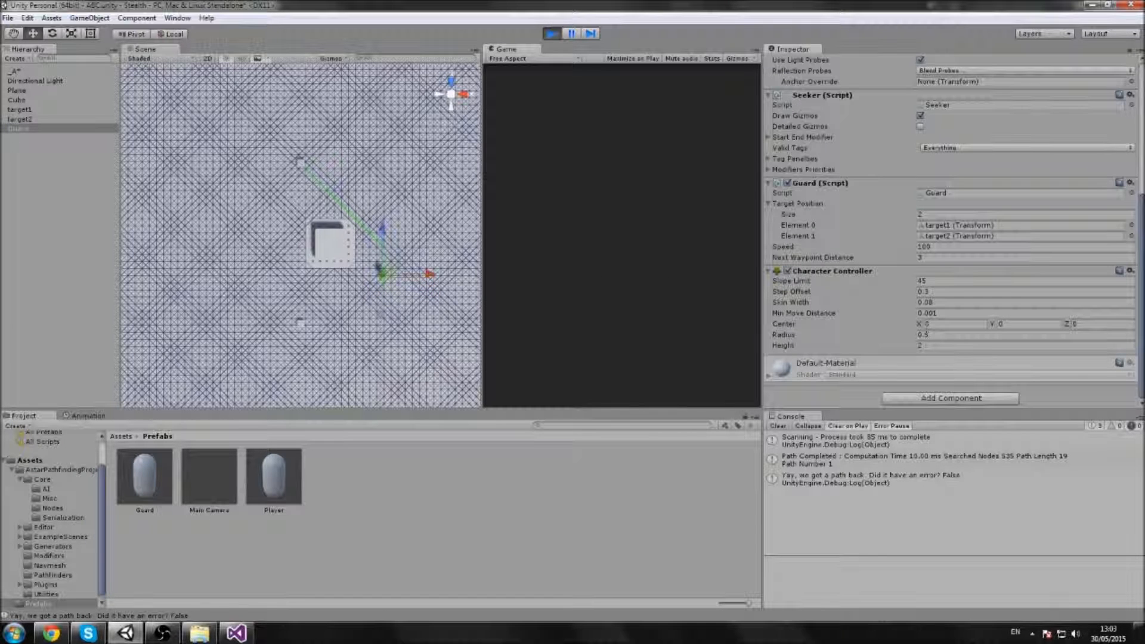
{"action": "left_click", "coordinate": [943, 246]}
{"action": "type", "text": "1000"}
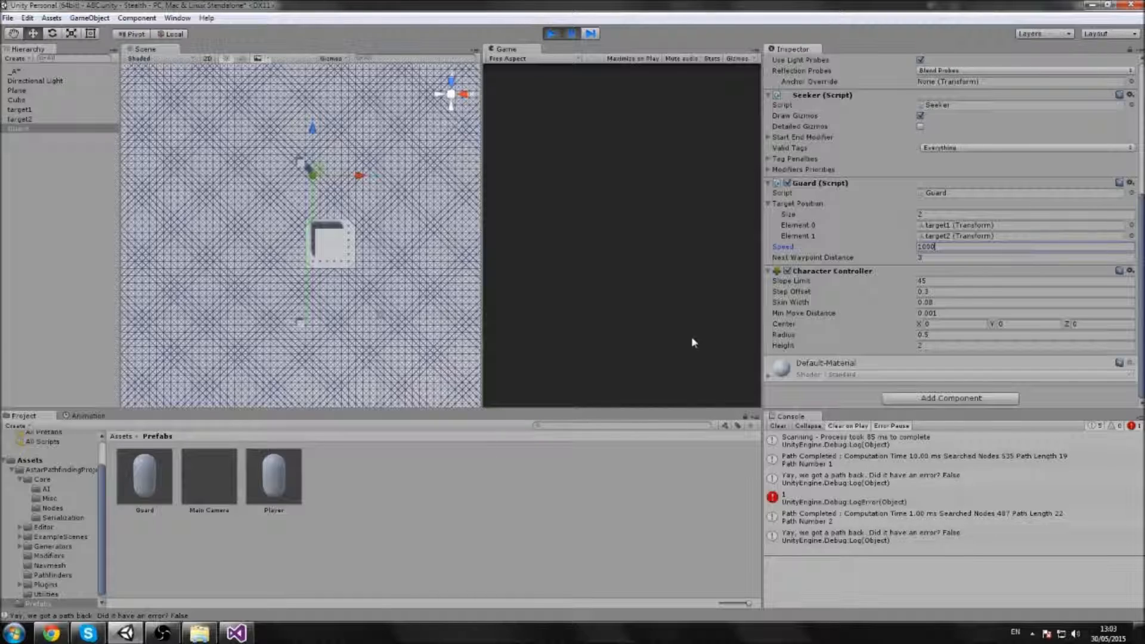
Pause and resume the running scene repeatedly to examine the Guard's patrol and the logged target values, and stop the run
{"action": "left_click", "coordinate": [591, 34]}
{"action": "left_click", "coordinate": [575, 40]}
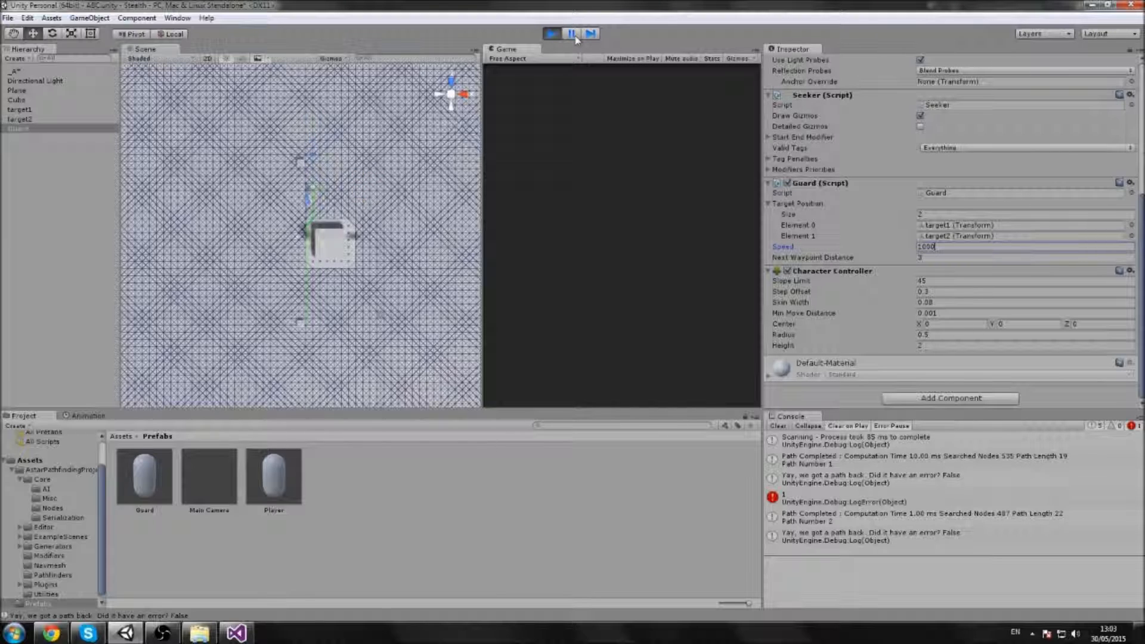
{"action": "left_click", "coordinate": [576, 40]}
{"action": "left_click", "coordinate": [576, 40]}
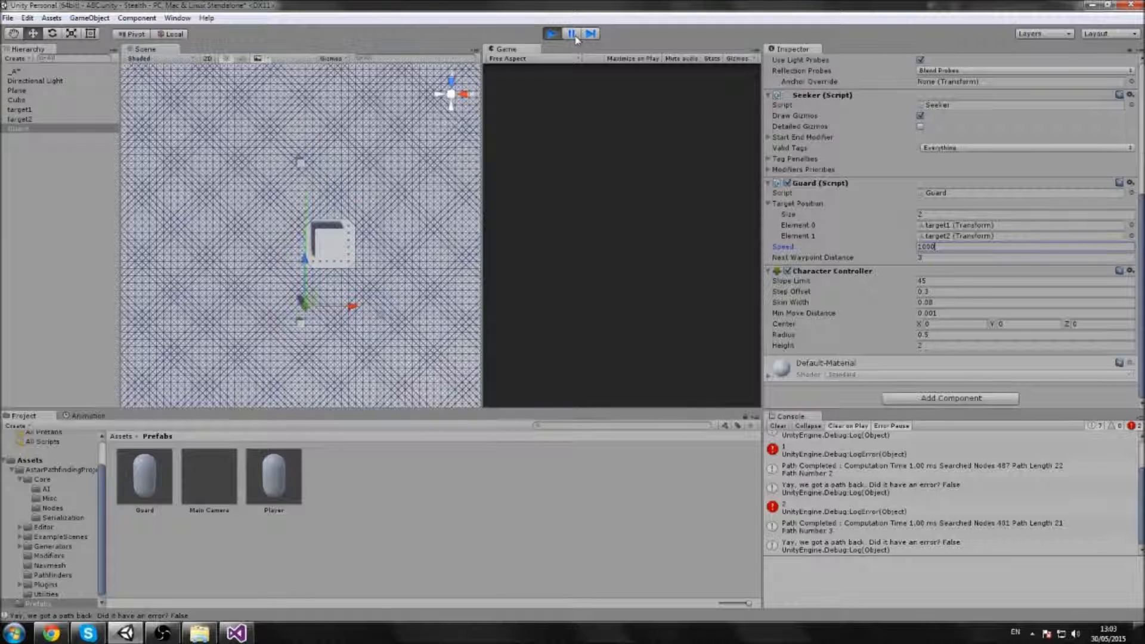
{"action": "left_click", "coordinate": [575, 40]}
{"action": "left_click", "coordinate": [576, 40]}
{"action": "left_click", "coordinate": [576, 40]}
{"action": "left_click", "coordinate": [576, 40]}
{"action": "left_click", "coordinate": [576, 40]}
{"action": "left_click", "coordinate": [576, 40]}
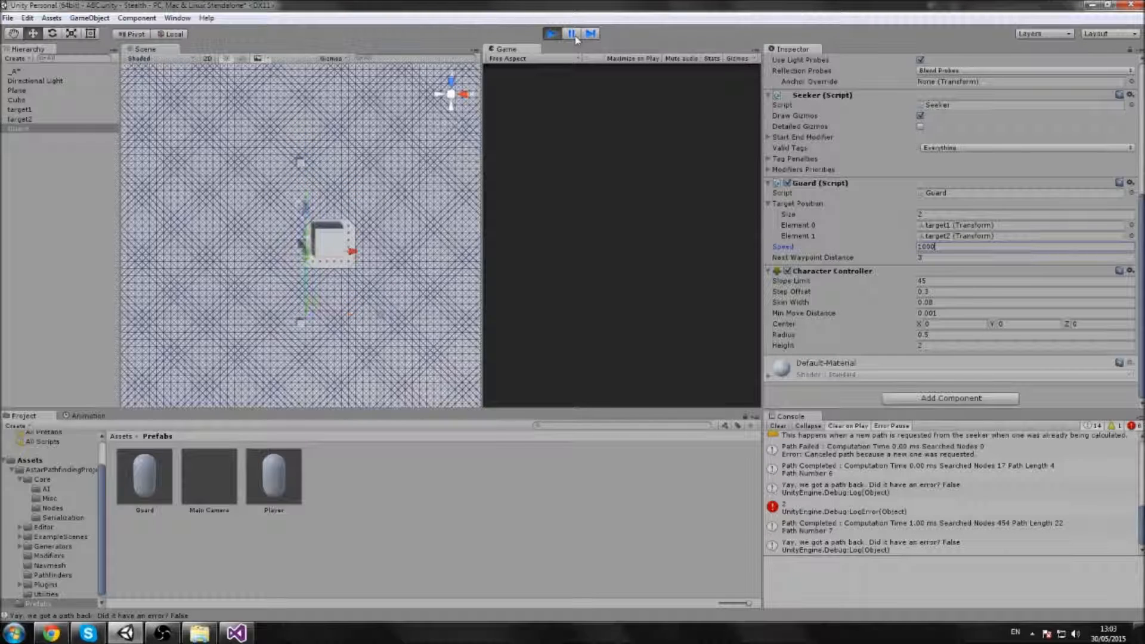
{"action": "left_click", "coordinate": [576, 40]}
{"action": "left_click", "coordinate": [576, 40]}
{"action": "left_click", "coordinate": [551, 39]}
Switch to Visual Studio and delete the Debug.LogError(currentTarget) line from FixedUpdate in Guard.cs
{"action": "key", "text": "alt+Tab"}
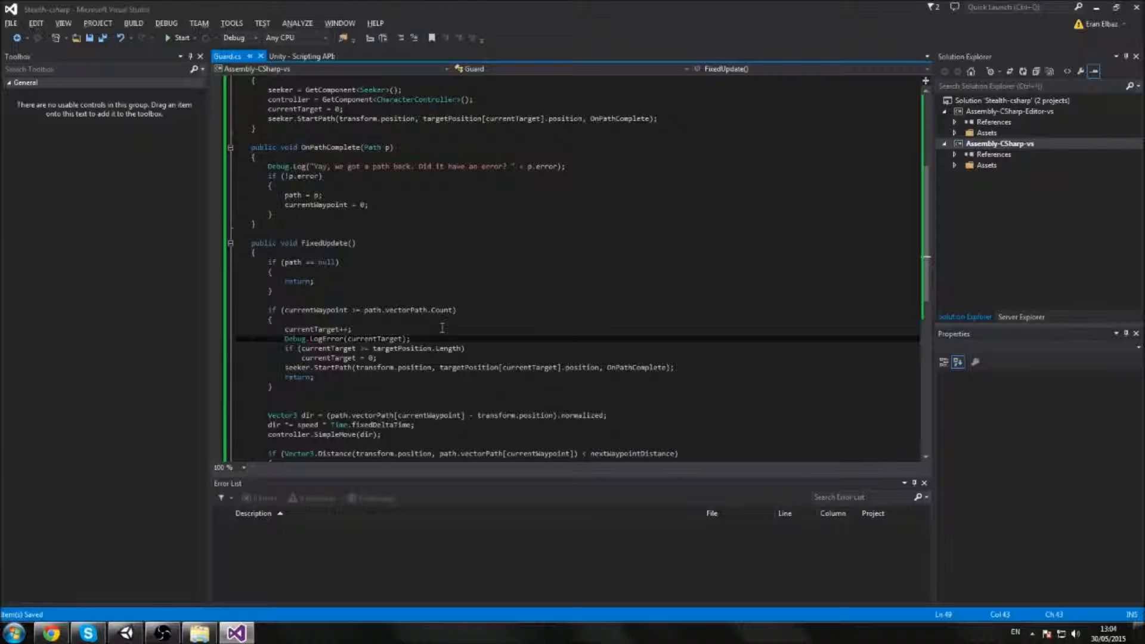
{"action": "key", "text": "shift+Home"}
{"action": "key", "text": "BackSpace"}
{"action": "key", "text": "BackSpace"}
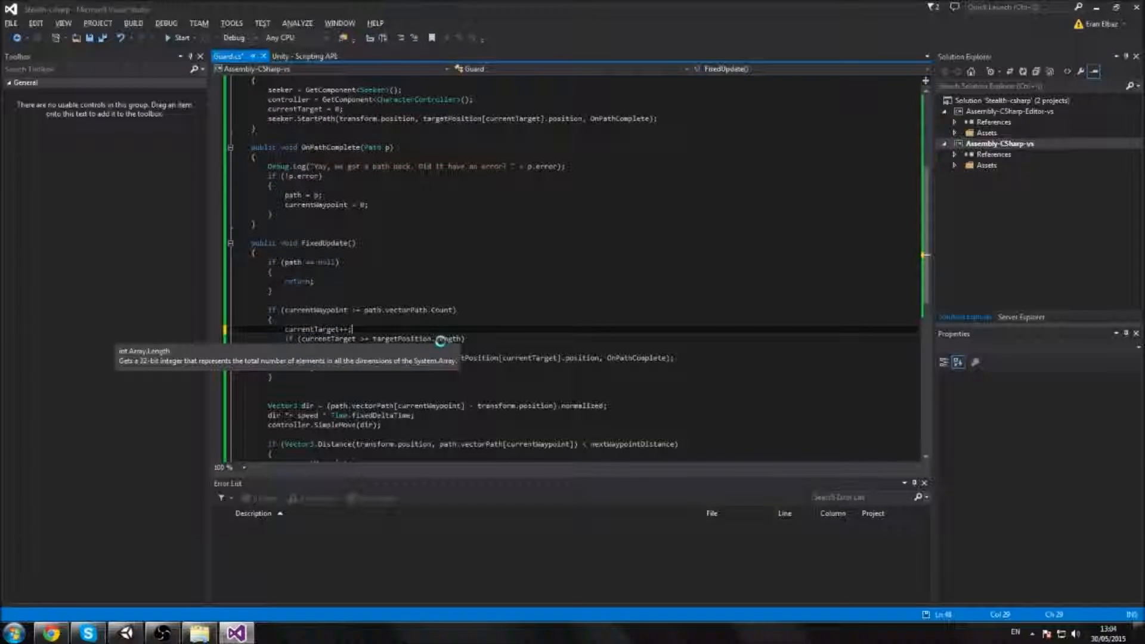
Switch to Unity, run and stop the scene again, and examine the canceled-path warnings in the console
{"action": "key", "text": "alt+Tab"}
{"action": "key", "text": "ctrl+p"}
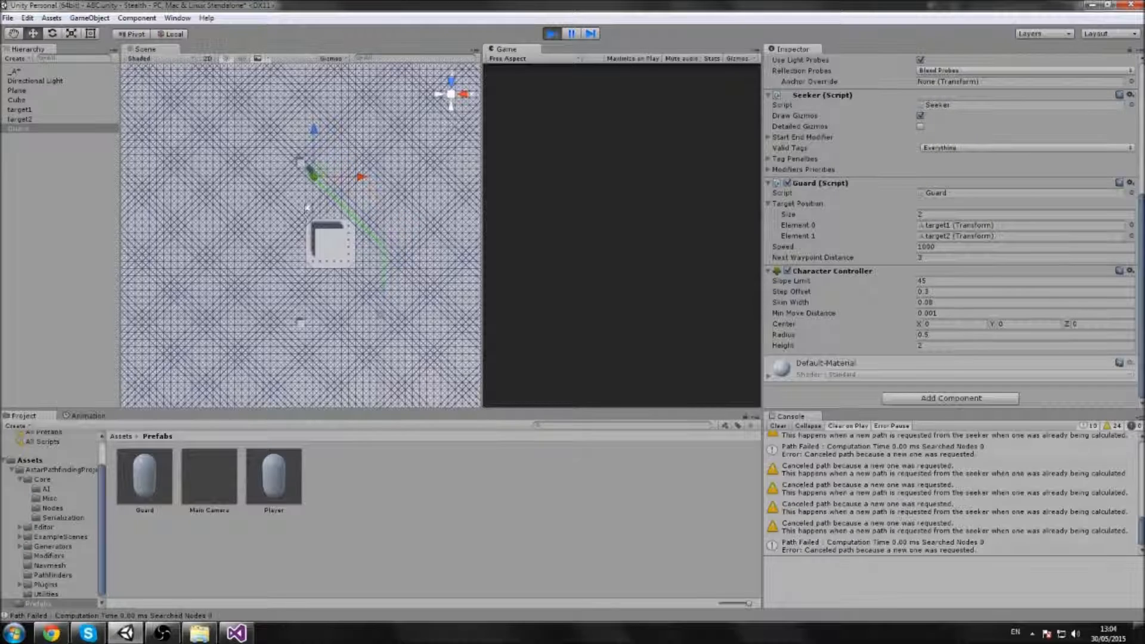
{"action": "key", "text": "ctrl+p"}
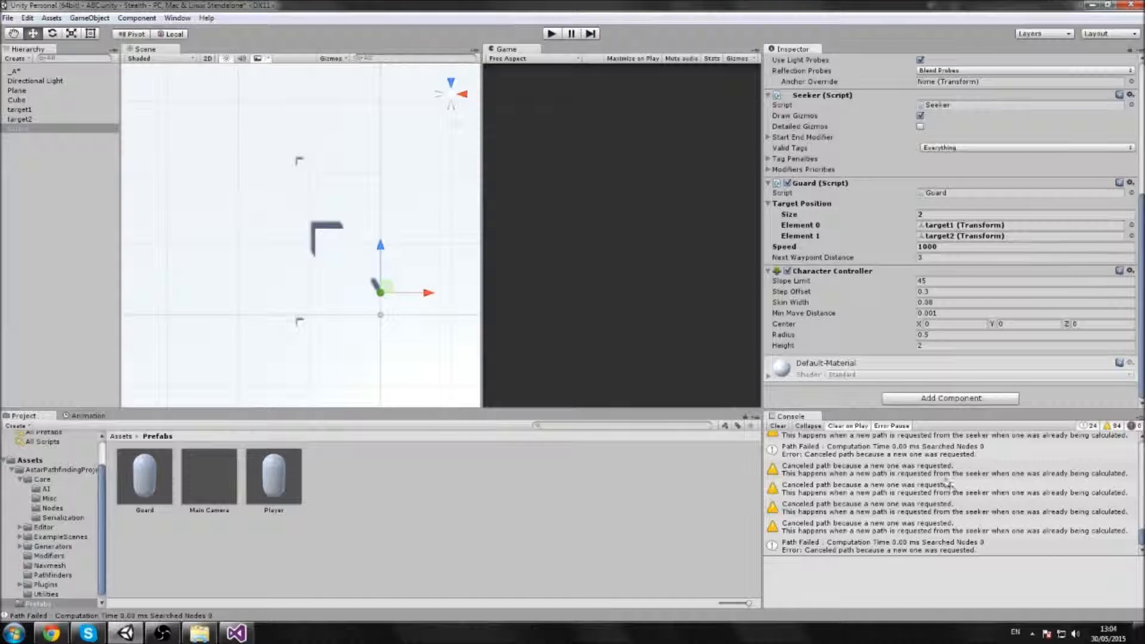
{"action": "left_click", "coordinate": [944, 476]}
Return to Guard.cs in Visual Studio and review the waypoint and movement code in FixedUpdate
{"action": "key", "text": "alt+Tab"}
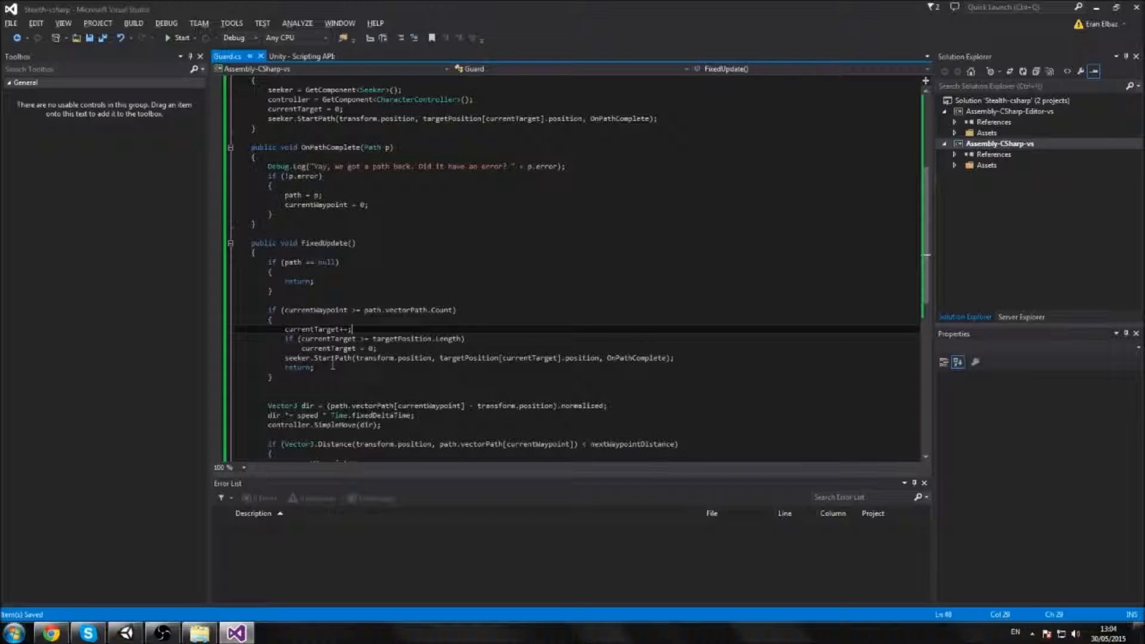
{"action": "scroll", "coordinate": [332, 365], "scroll_direction": "down", "scroll_amount": 2}
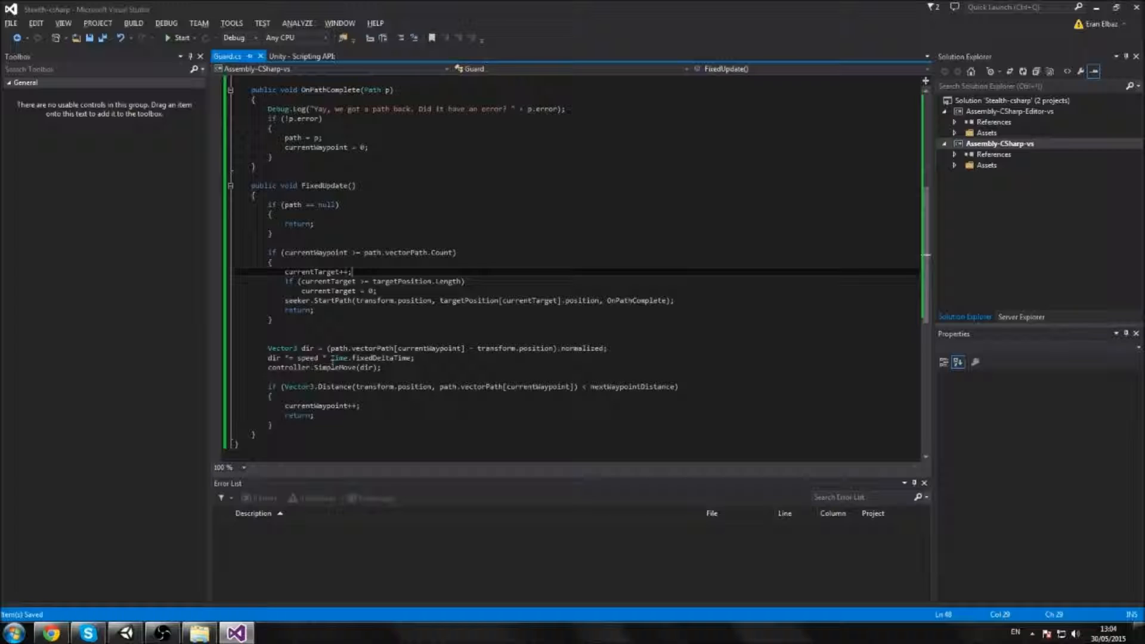
{"action": "scroll", "coordinate": [332, 366], "scroll_direction": "up", "scroll_amount": 2}
Switch to Unity, restart the scene, and set the Guard's Speed to 500 while it plays
{"action": "key", "text": "alt+Tab"}
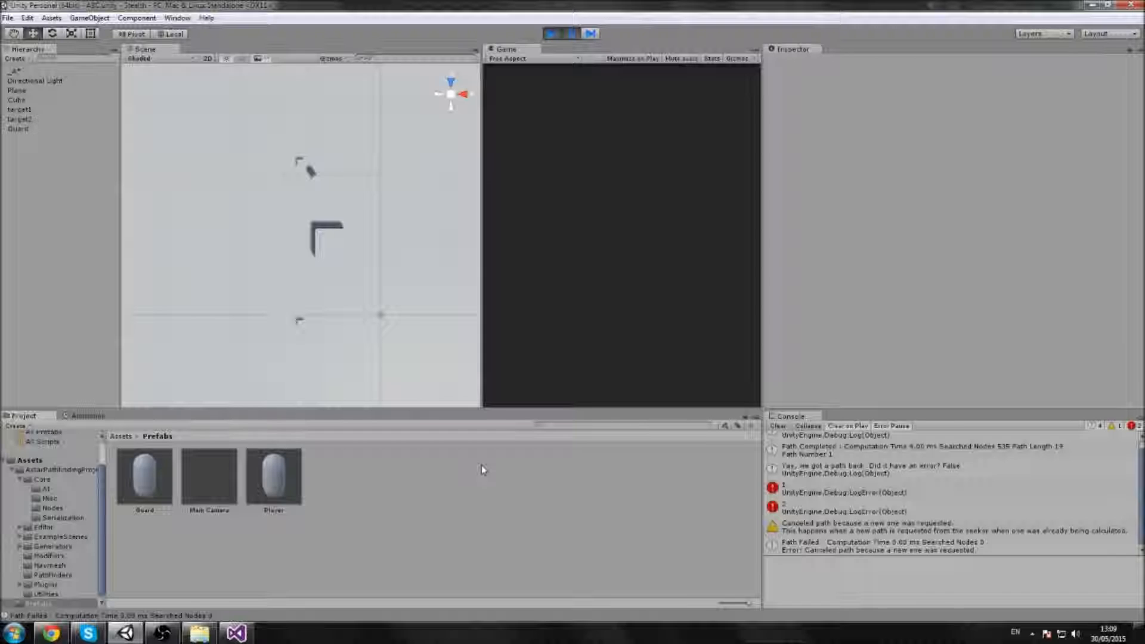
{"action": "left_click", "coordinate": [552, 34]}
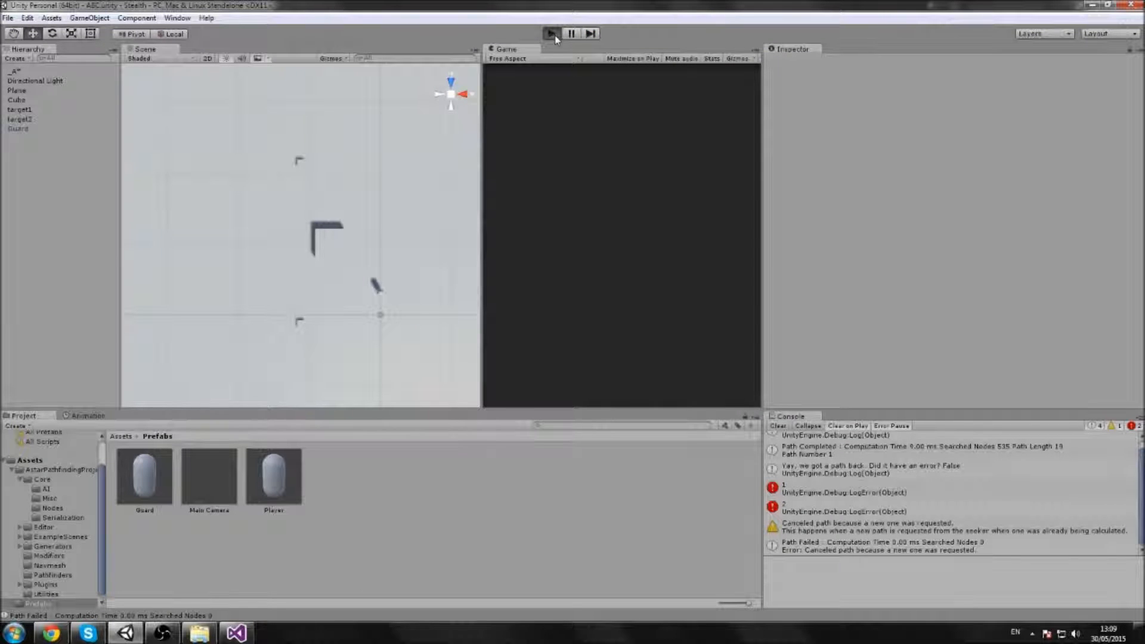
{"action": "left_click", "coordinate": [552, 34]}
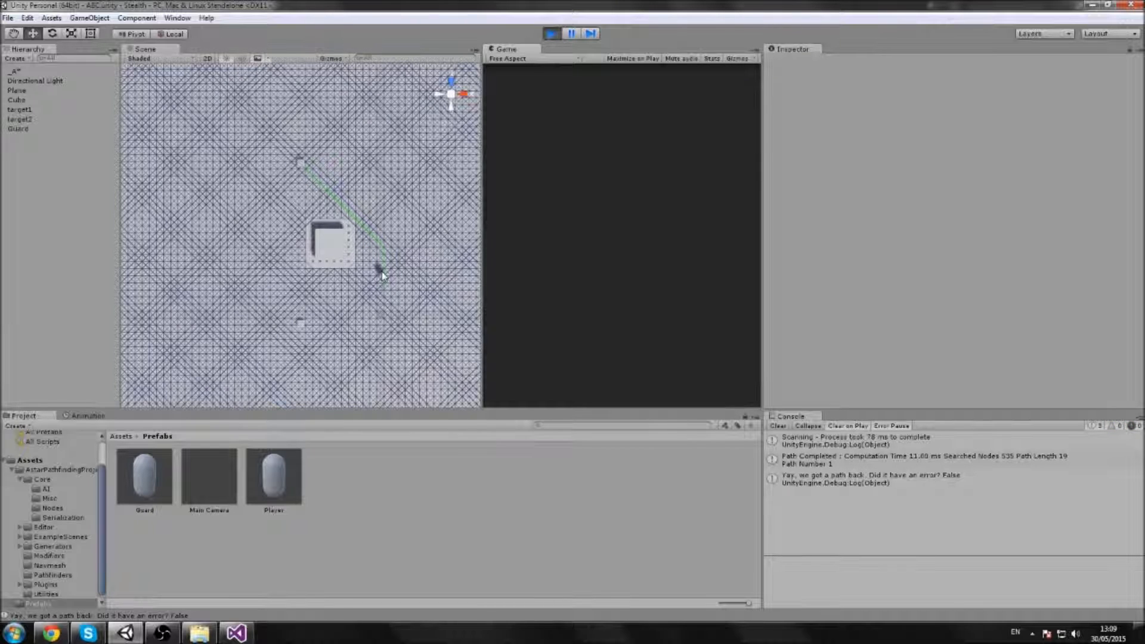
{"action": "left_click", "coordinate": [33, 71]}
{"action": "left_click", "coordinate": [63, 129]}
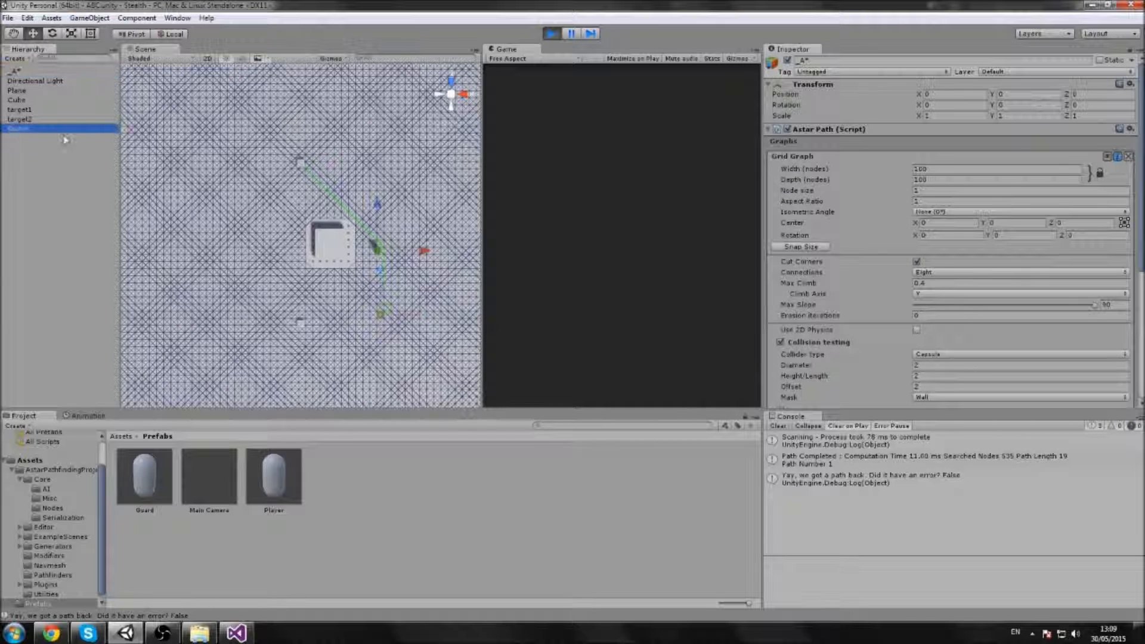
{"action": "scroll", "coordinate": [954, 251], "scroll_direction": "down", "scroll_amount": 5}
{"action": "left_click", "coordinate": [935, 247]}
{"action": "type", "text": "500"}
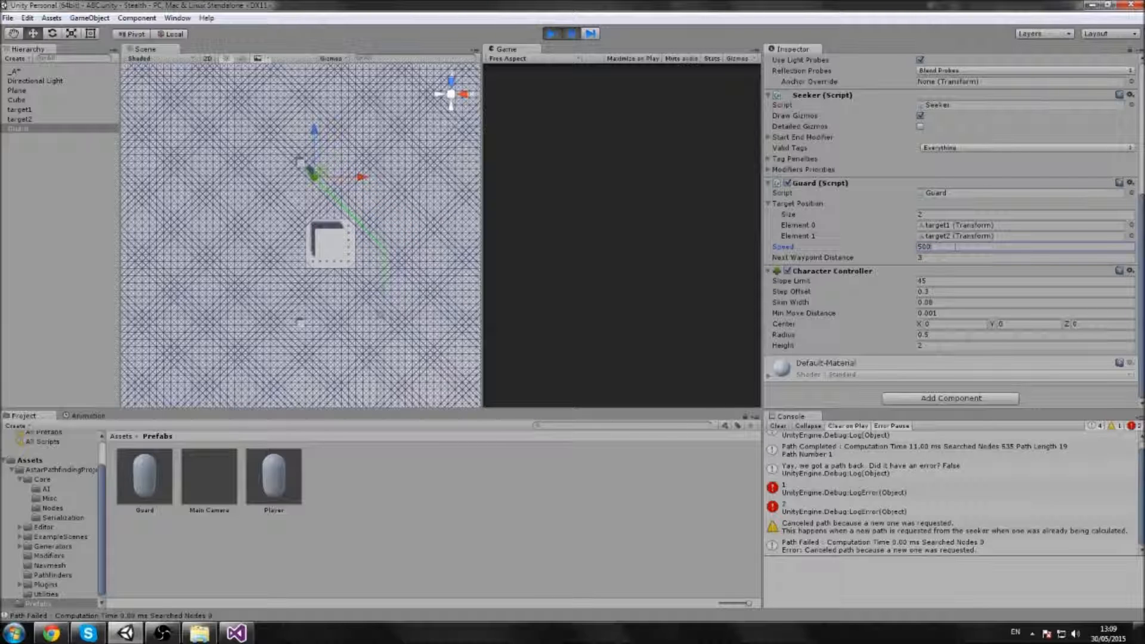
Switch to Visual Studio and examine the target-switching block that calls seeker.StartPath in FixedUpdate
{"action": "left_click", "coordinate": [162, 633]}
{"action": "left_click", "coordinate": [164, 633]}
{"action": "left_click", "coordinate": [236, 632]}
{"action": "scroll", "coordinate": [328, 249], "scroll_direction": "down", "scroll_amount": 10}
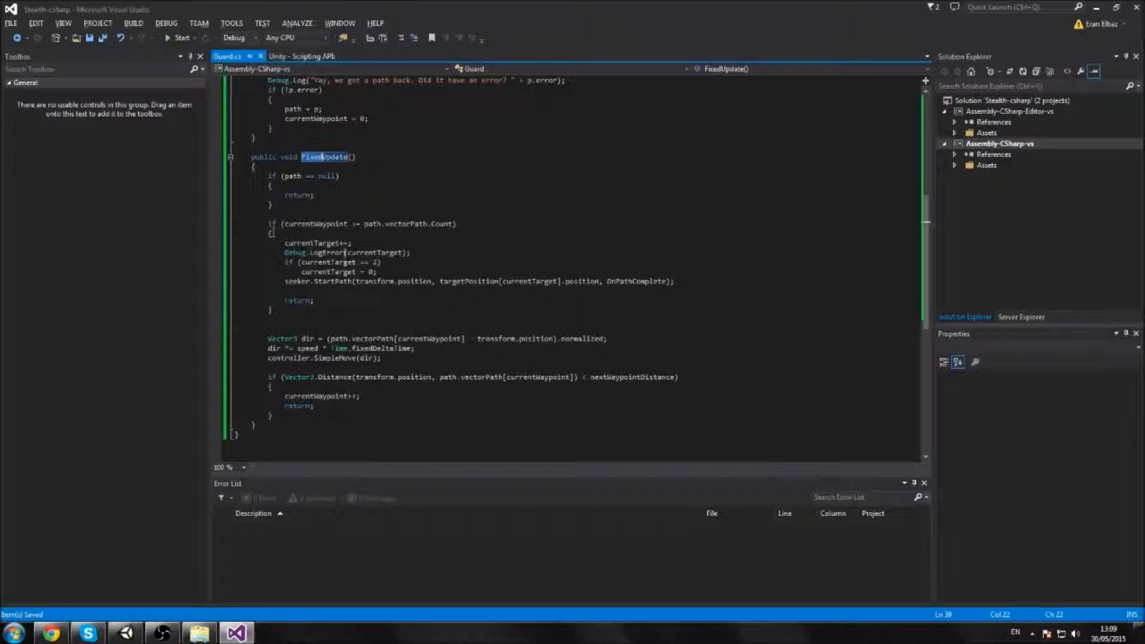
{"action": "left_click_drag", "start_coordinate": [675, 280], "coordinate": [264, 241]}
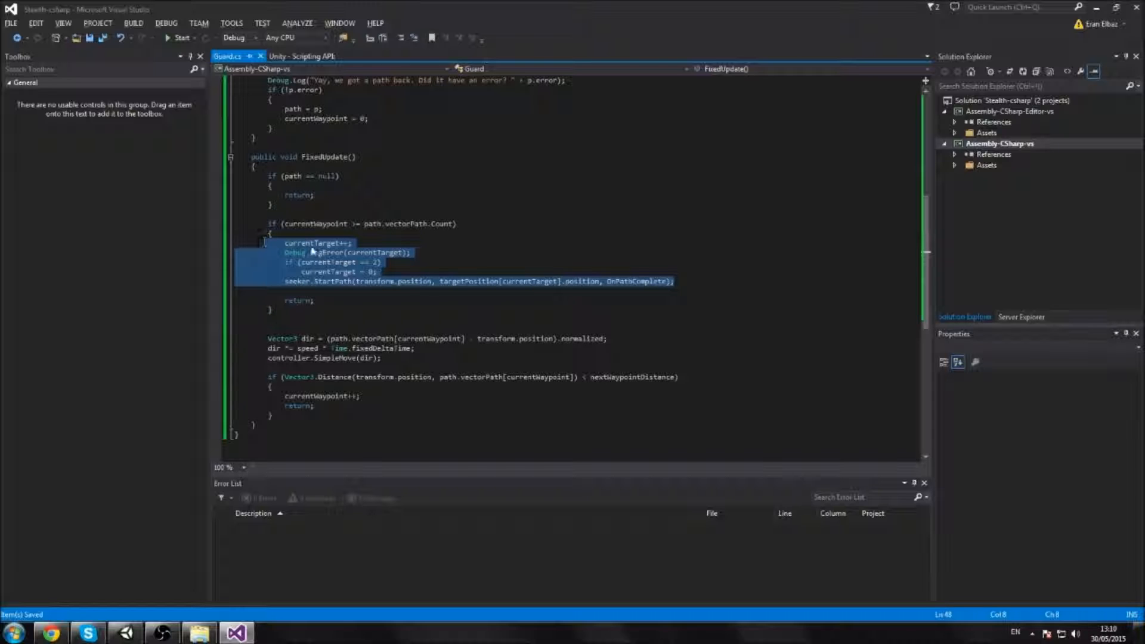
Declare private bool isGotNewPath; below the currentWaypoint field in the Guard class and save the script
{"action": "scroll", "coordinate": [315, 248], "scroll_direction": "up", "scroll_amount": 10}
{"action": "left_click", "coordinate": [364, 262]}
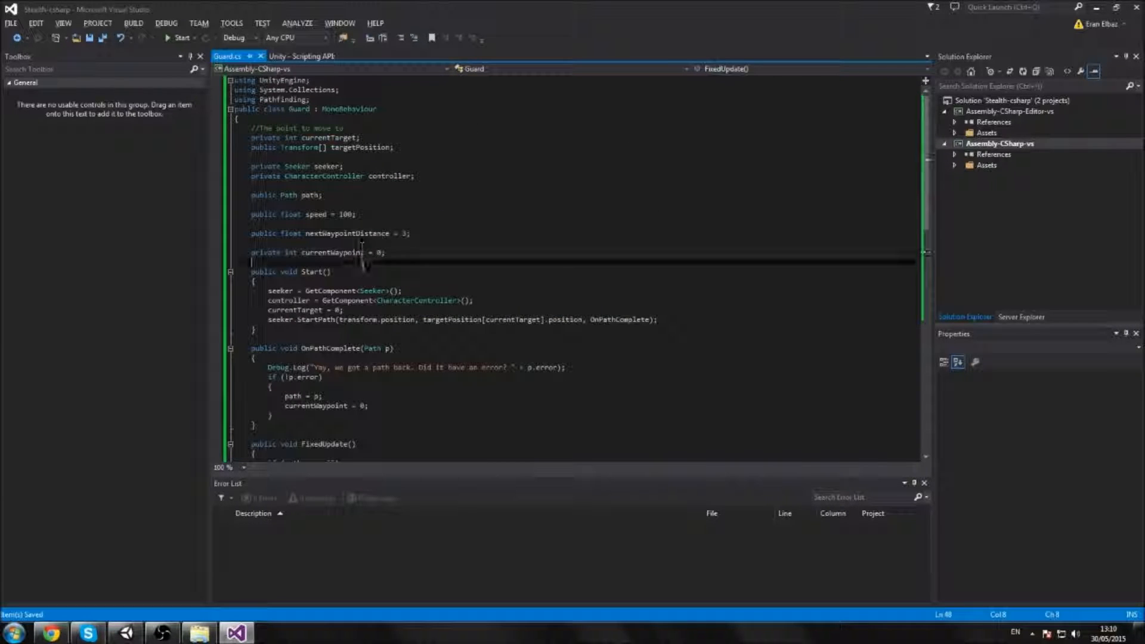
{"action": "key", "text": "Return"}
{"action": "type", "text": "private bool isGotNewPath;"}
{"action": "key", "text": "ctrl+s"}
Set isGotNewPath = true; after currentWaypoint = 0; inside the no-error block of OnPathComplete
{"action": "double_click", "coordinate": [349, 271]}
{"action": "key", "text": "ctrl+c"}
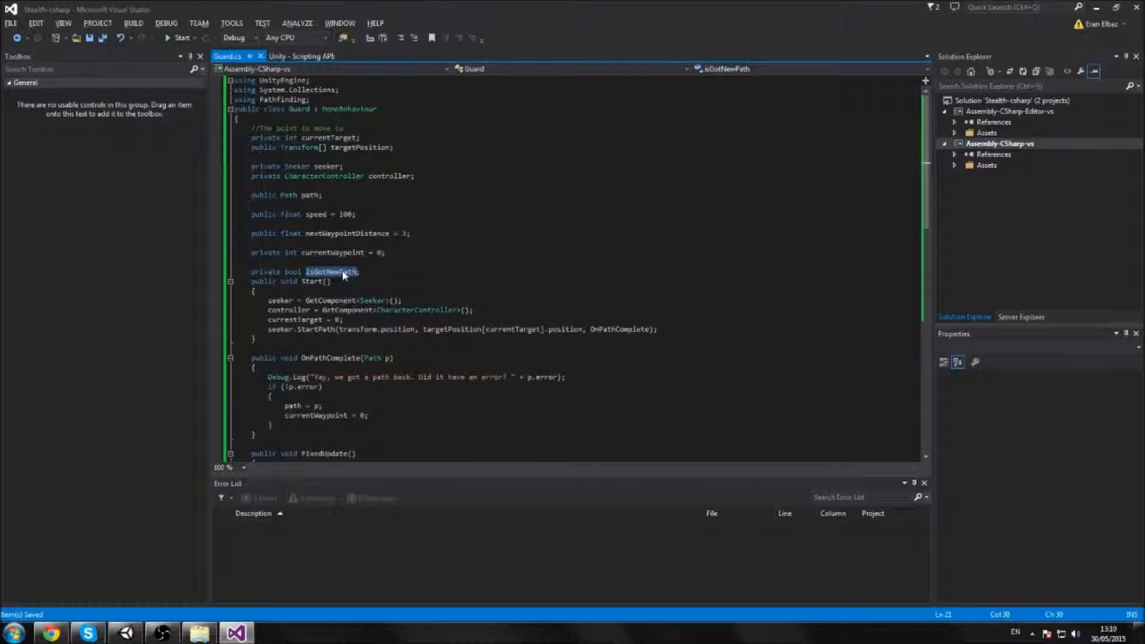
{"action": "scroll", "coordinate": [355, 259], "scroll_direction": "down", "scroll_amount": 6}
{"action": "left_click", "coordinate": [389, 243]}
{"action": "key", "text": "Return"}
{"action": "key", "text": "ctrl+v"}
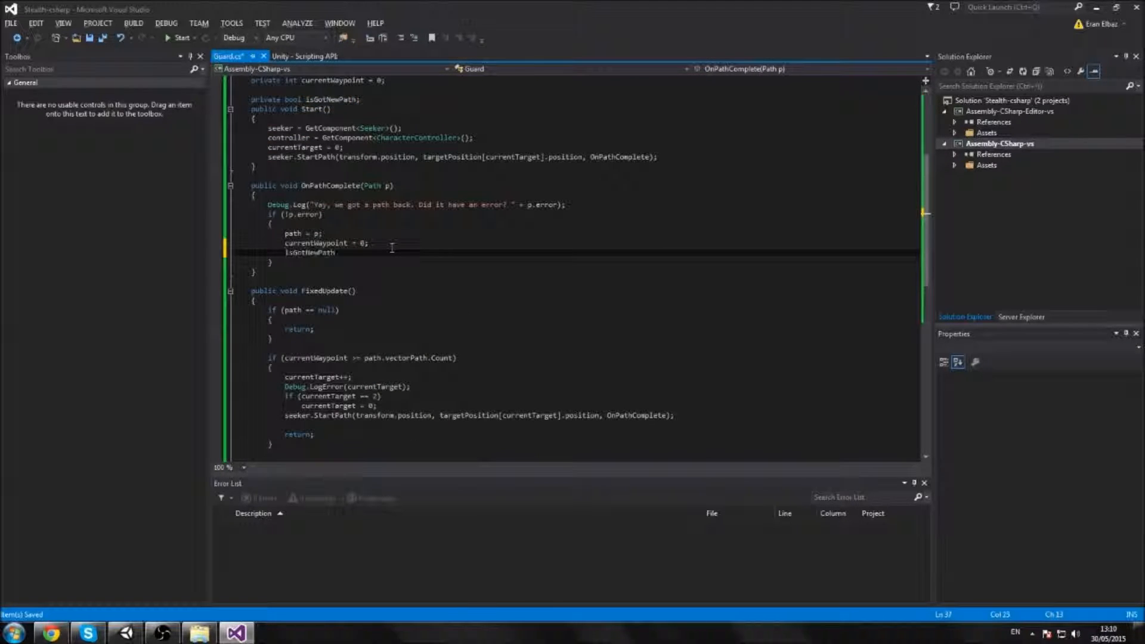
{"action": "type", "text": "= true;"}
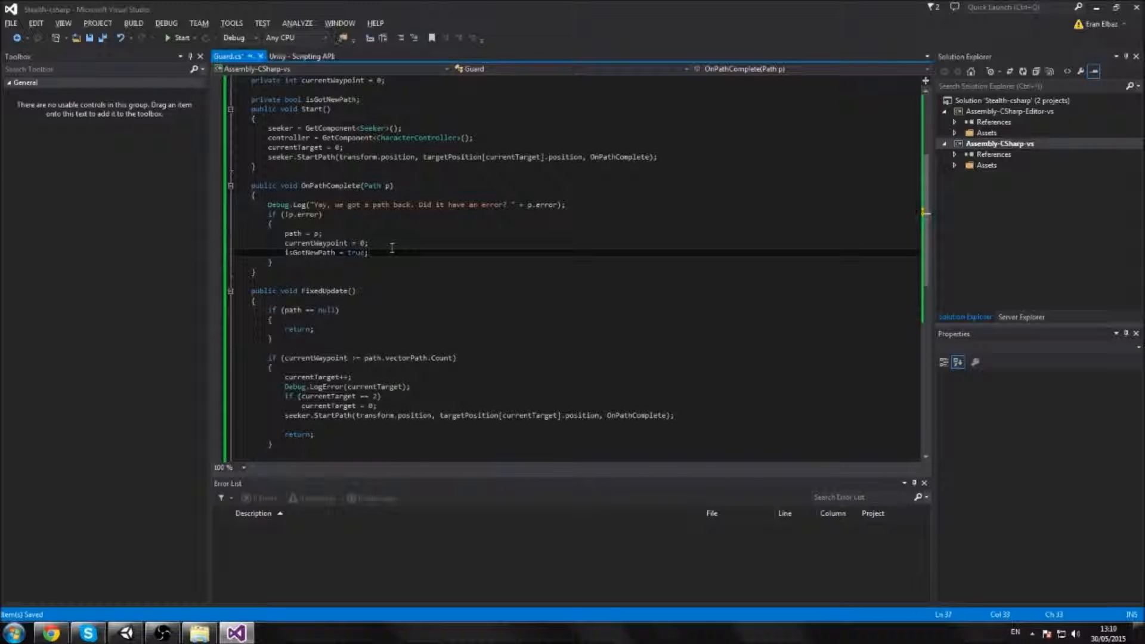
Wrap the target-switching and seeker.StartPath lines in FixedUpdate in an if (isGotNewPath) block
{"action": "scroll", "coordinate": [392, 248], "scroll_direction": "down", "scroll_amount": 3}
{"action": "left_click", "coordinate": [370, 282]}
{"action": "key", "text": "Return"}
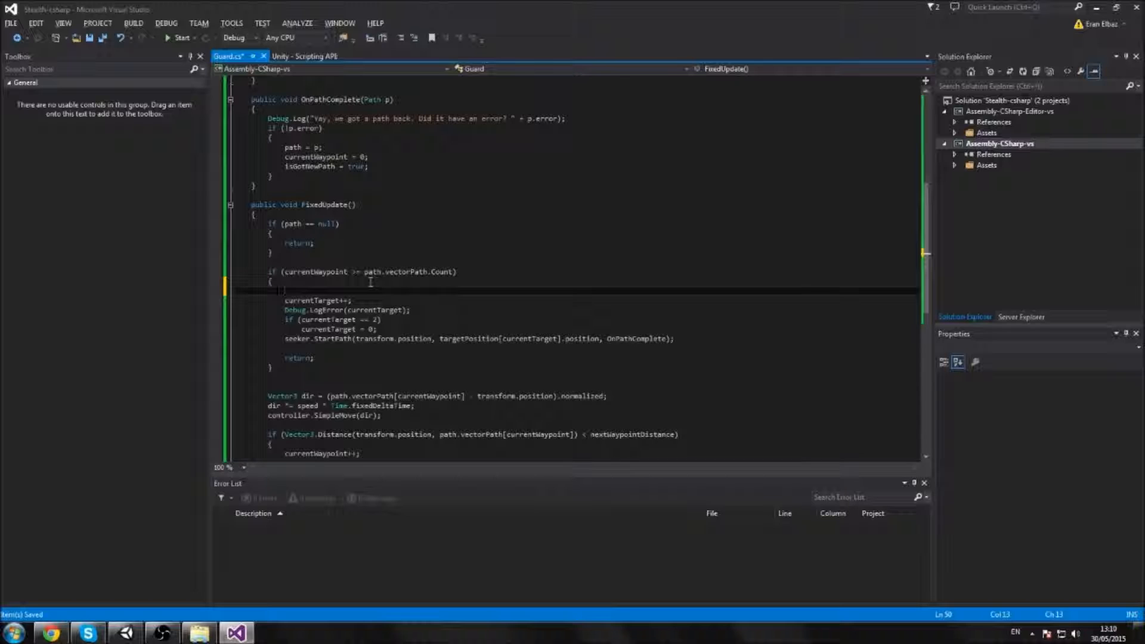
{"action": "type", "text": "if(isGotNewPath"}
{"action": "left_click", "coordinate": [394, 356]}
{"action": "type", "text": "}"}
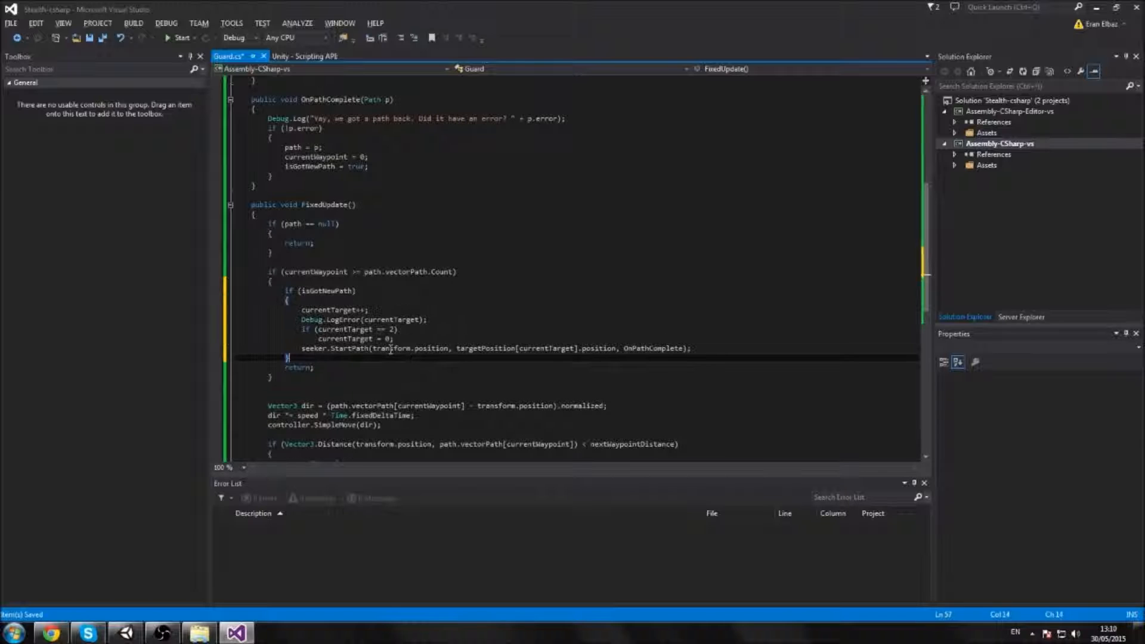
Add isGotNewPath = false; after the seeker.StartPath call in FixedUpdate and save Guard.cs
{"action": "left_click", "coordinate": [696, 350]}
{"action": "key", "text": "Return"}
{"action": "type", "text": "isGotNewPath = false;"}
{"action": "key", "text": "ctrl+s"}
Switch to Unity, restart the scene with the updated script, and set the Guard's Speed to 500 during play
{"action": "key", "text": "alt+Tab"}
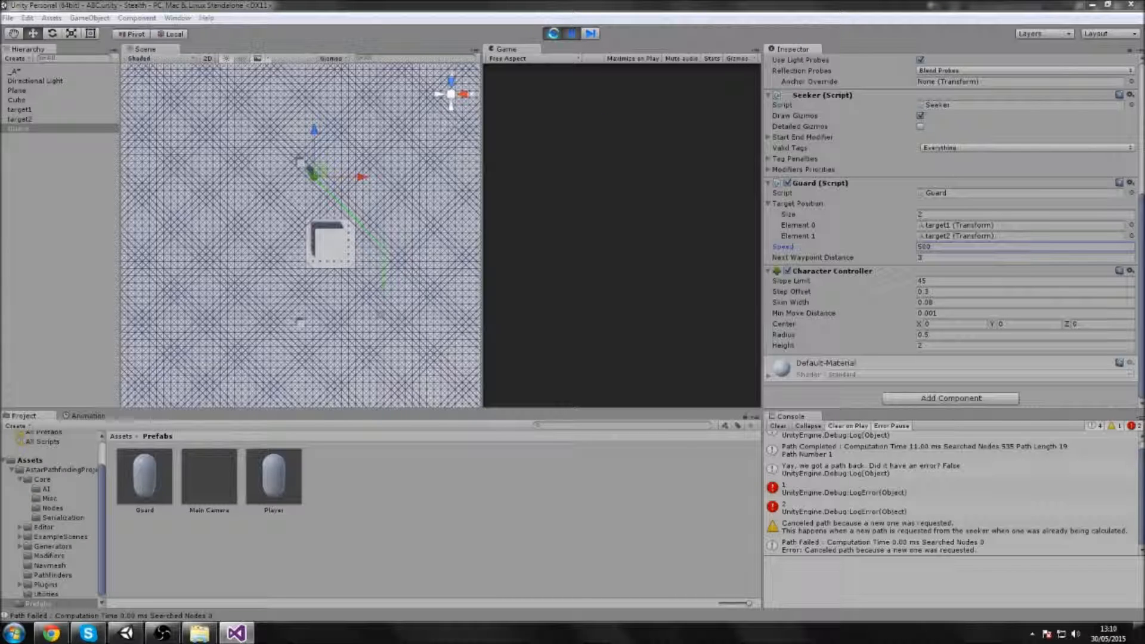
{"action": "left_click", "coordinate": [553, 33]}
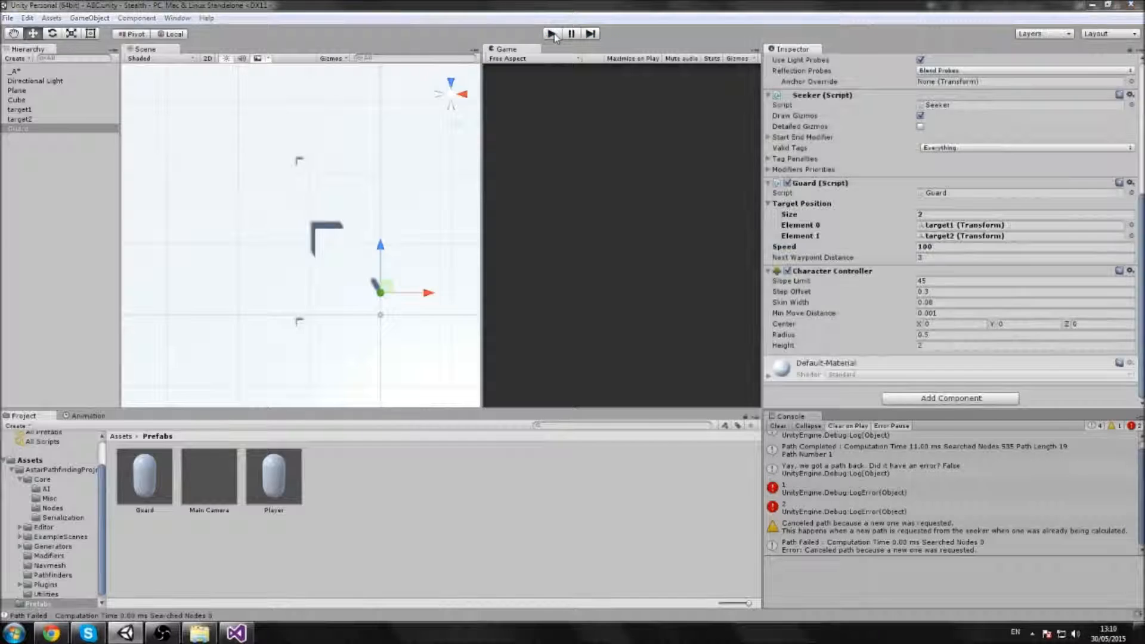
{"action": "left_click", "coordinate": [553, 34]}
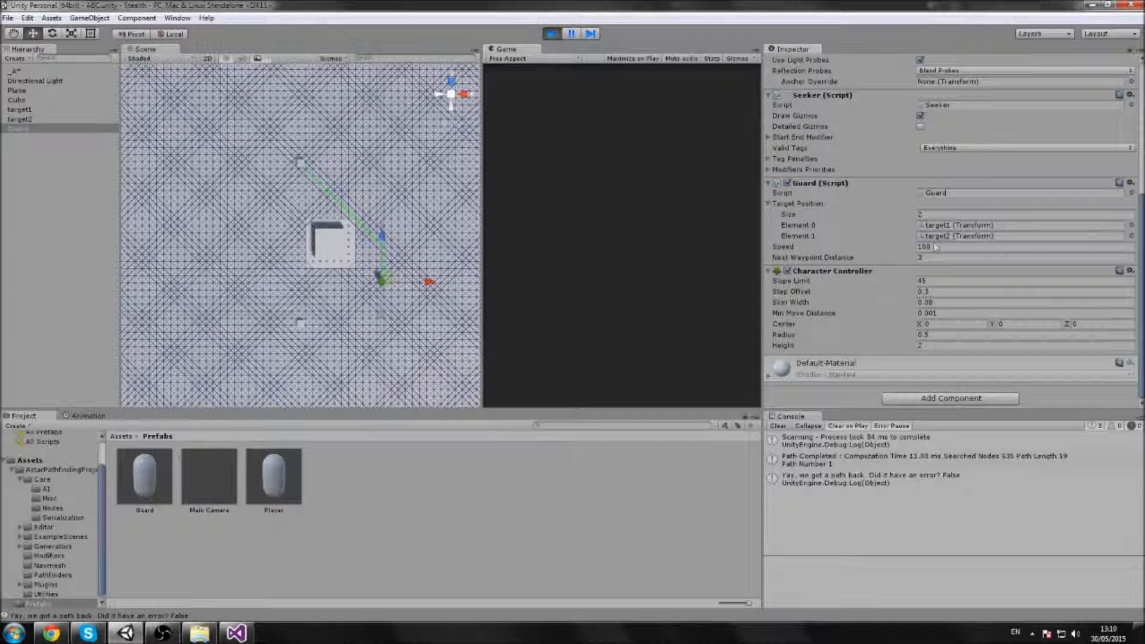
{"action": "left_click", "coordinate": [940, 238]}
{"action": "left_click", "coordinate": [938, 247]}
{"action": "type", "text": "500"}
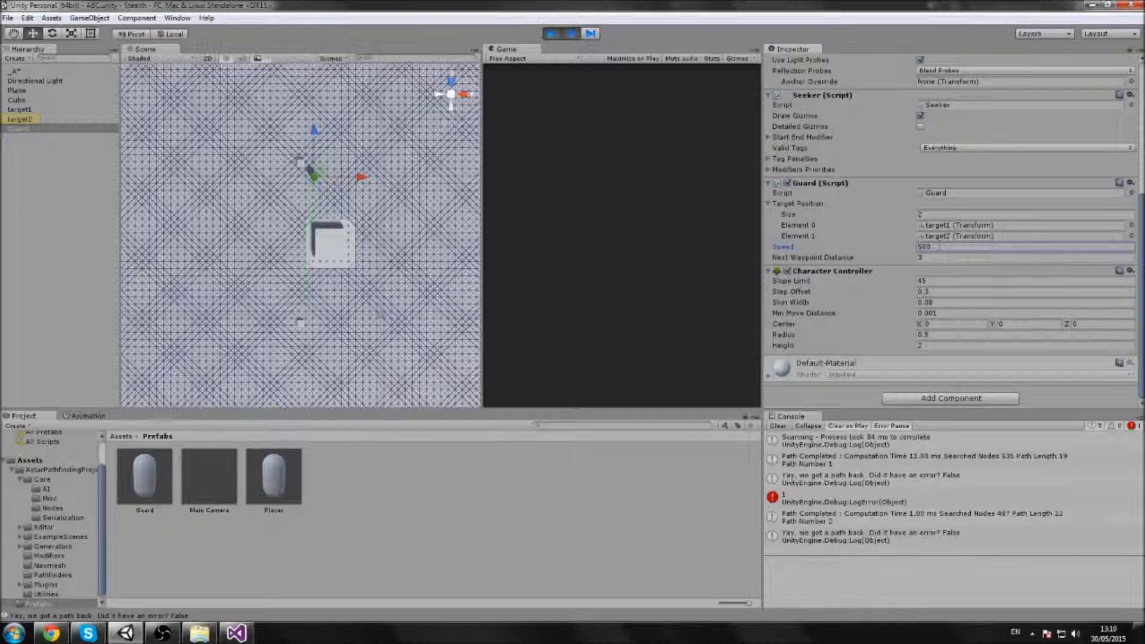
Resume the paused scene to watch the Guard patrol both targets, stop it, and return to Guard.cs in Visual Studio
{"action": "left_click", "coordinate": [574, 38]}
{"action": "left_click", "coordinate": [574, 38]}
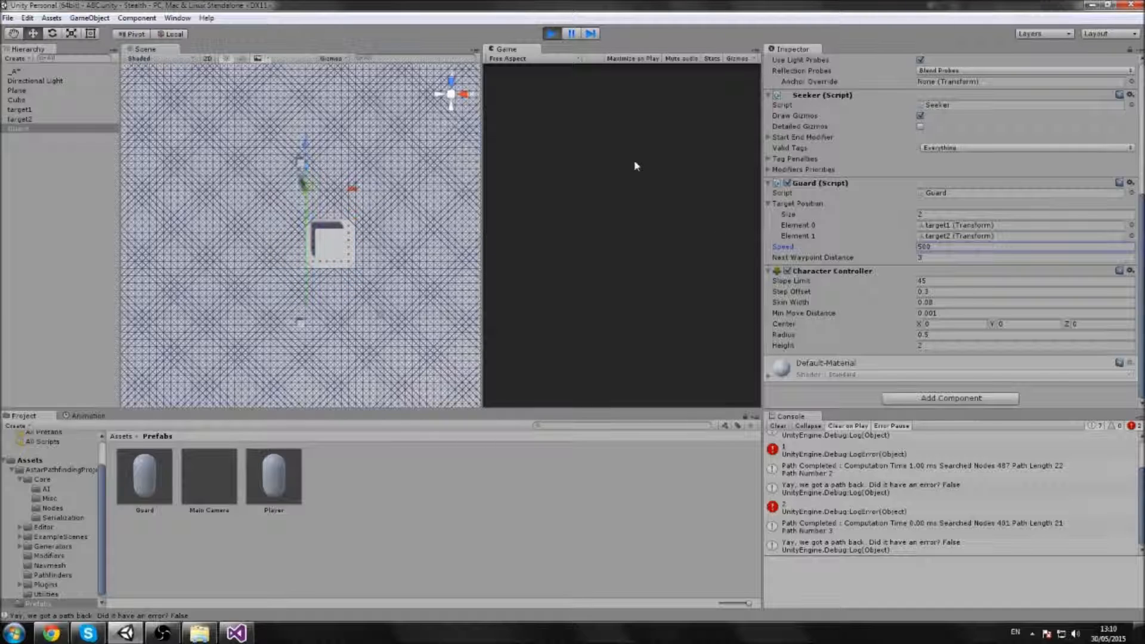
{"action": "left_click", "coordinate": [555, 37]}
{"action": "key", "text": "alt+Tab"}
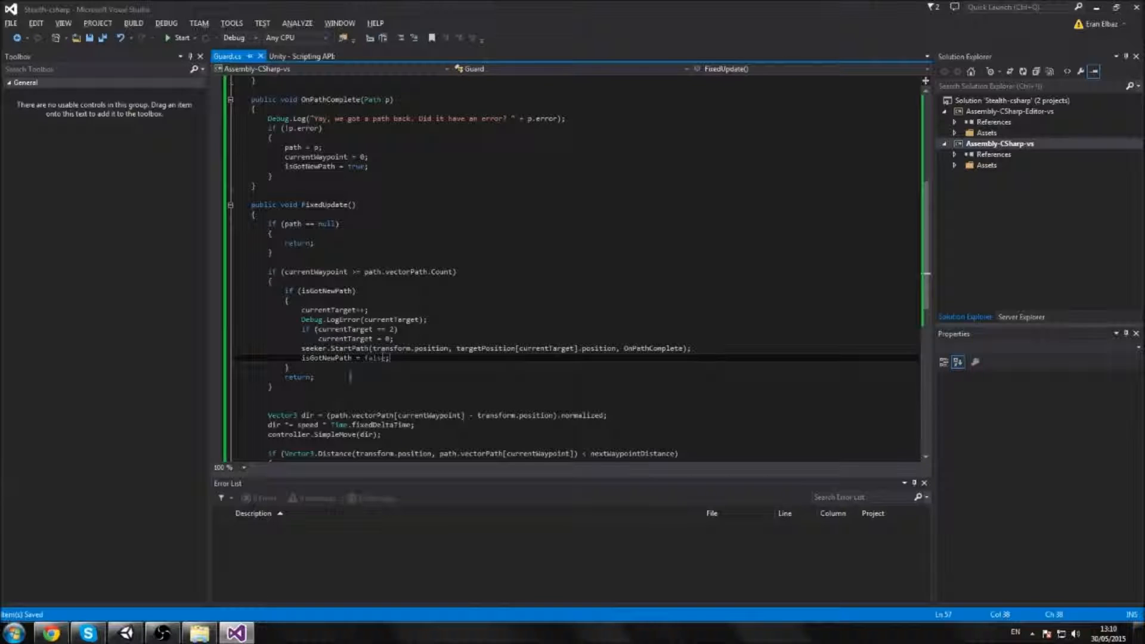
Delete the Debug.LogError(currentTarget) line from FixedUpdate, save Guard.cs, and switch to Unity
{"action": "left_click_drag", "start_coordinate": [417, 322], "coordinate": [436, 311]}
{"action": "key", "text": "Delete"}
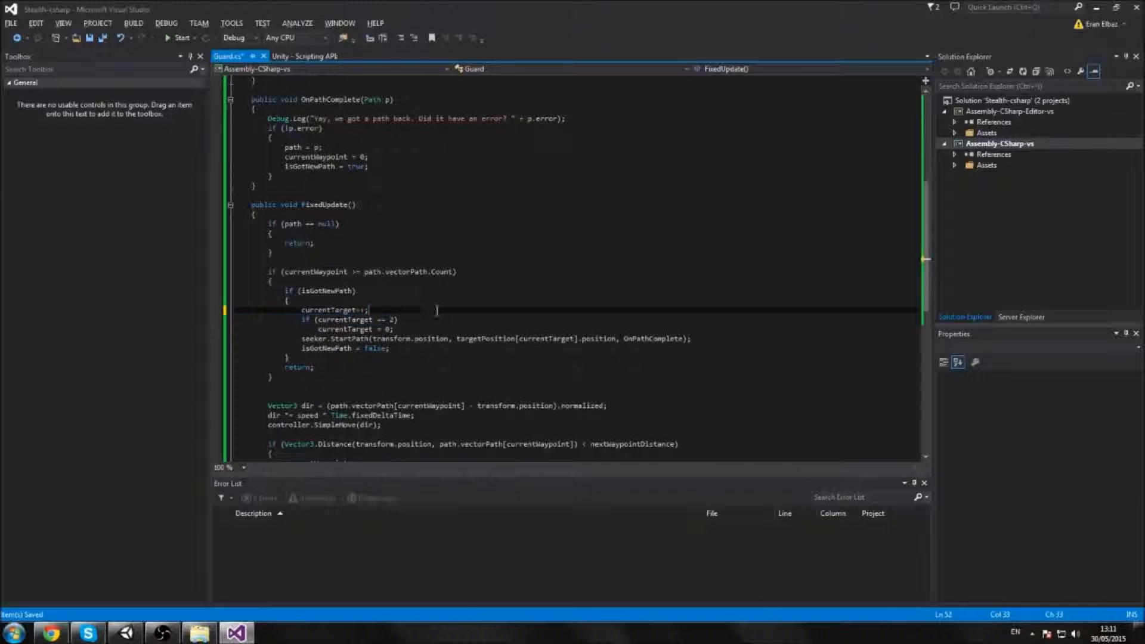
{"action": "key", "text": "alt+Tab"}
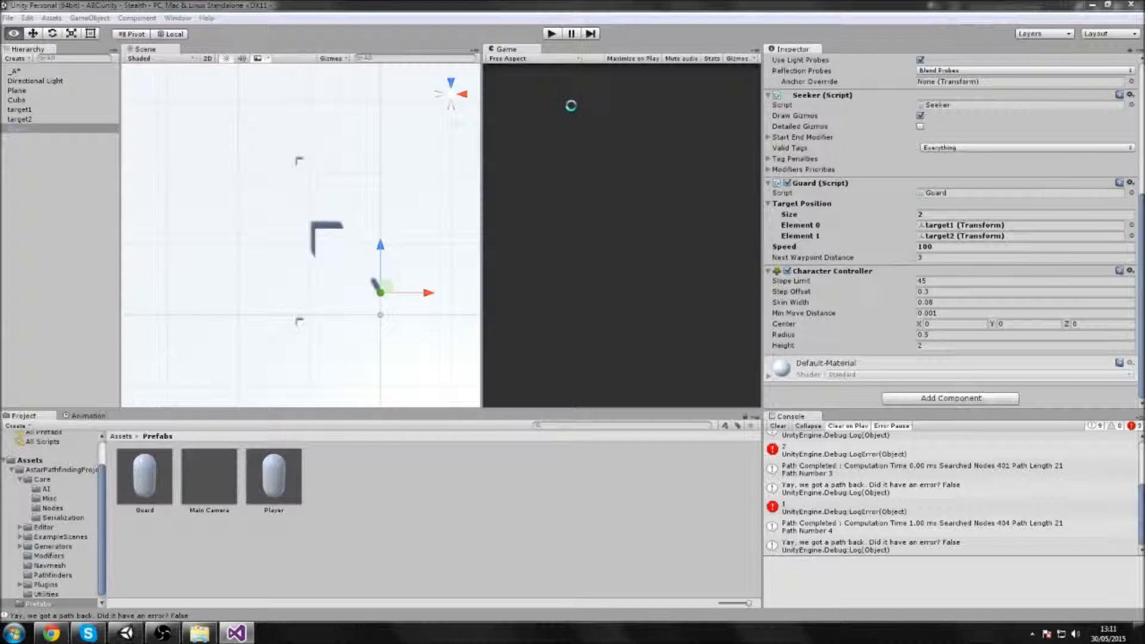
Set the Guard's Speed to 1000, then play the scene to test the patrol and stop it
{"action": "left_click", "coordinate": [950, 248]}
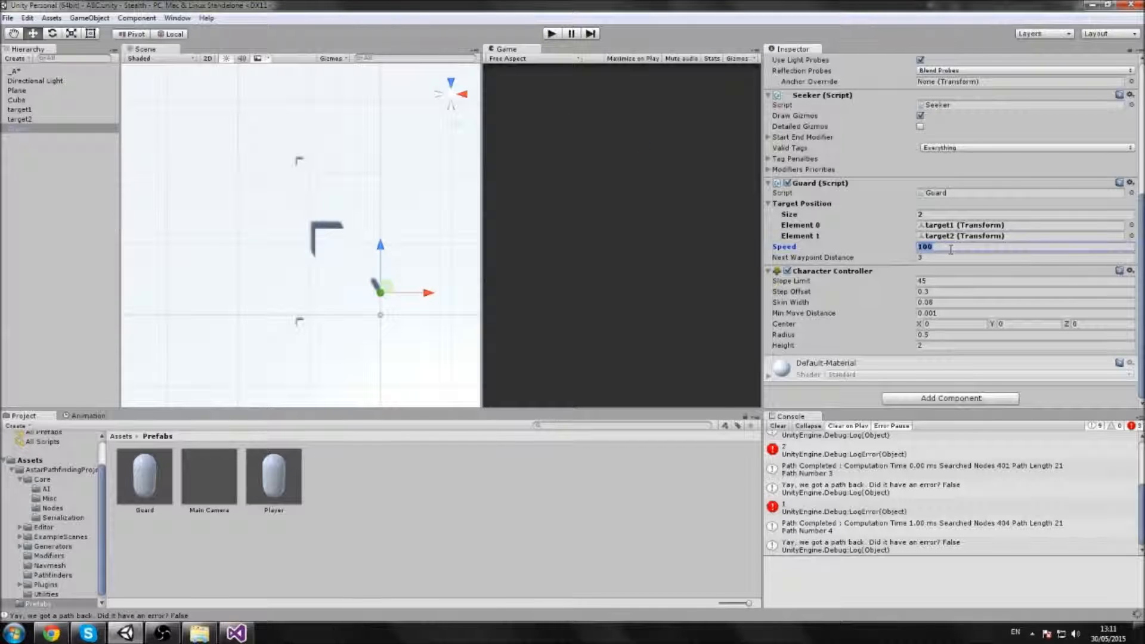
{"action": "left_click", "coordinate": [551, 34]}
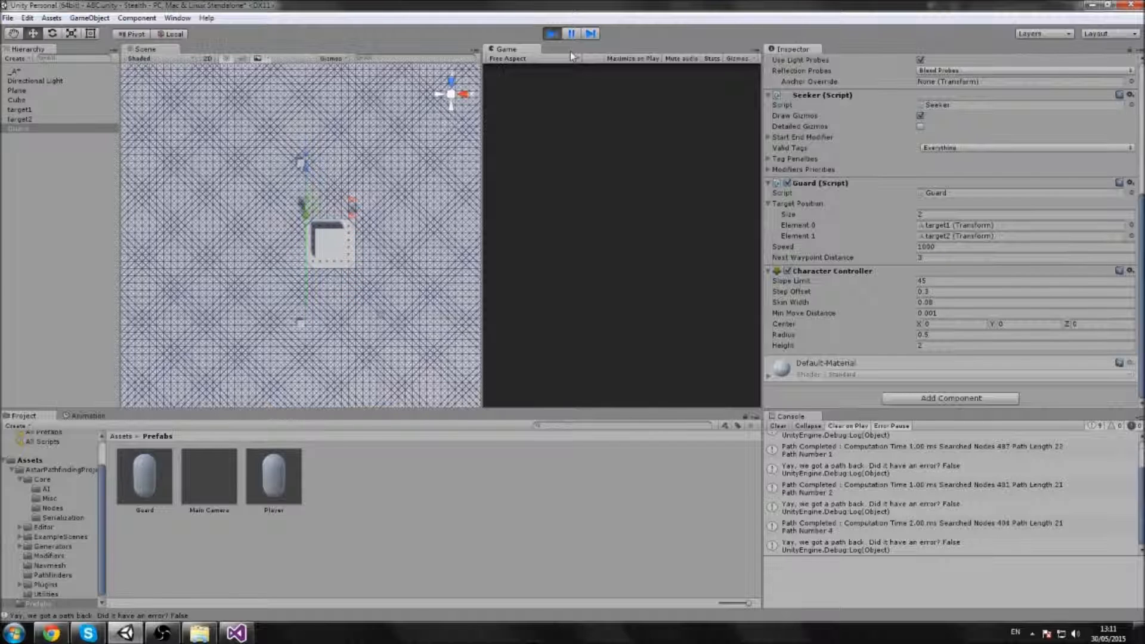
{"action": "left_click", "coordinate": [552, 34]}
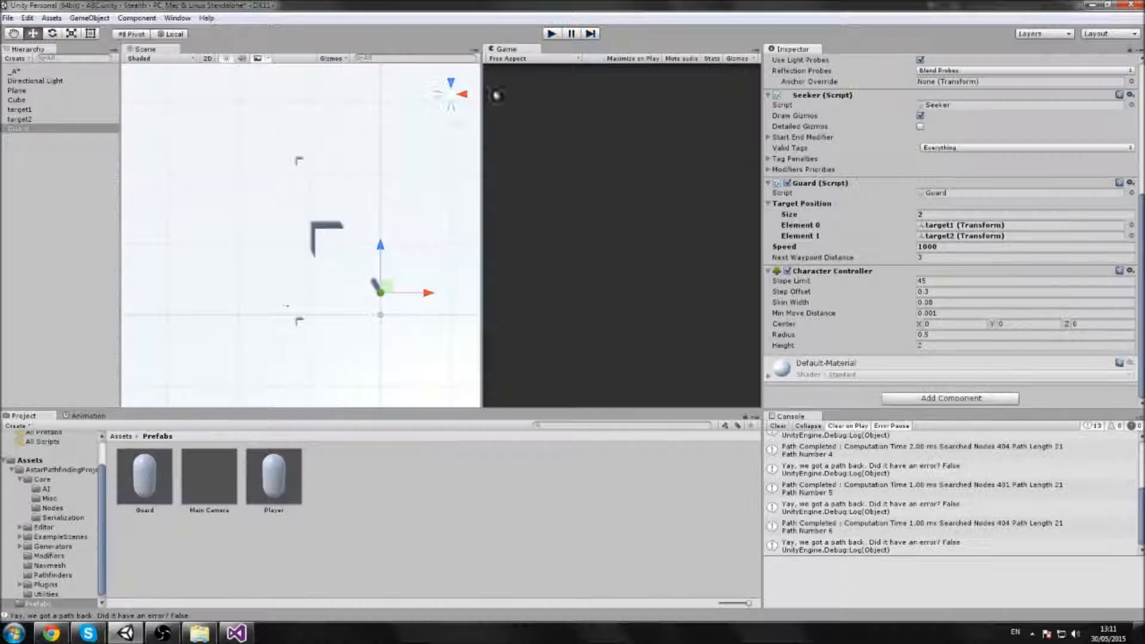
Duplicate target2, name the copy target3, and move it along the X axis to about -23.34
{"action": "left_click", "coordinate": [305, 326]}
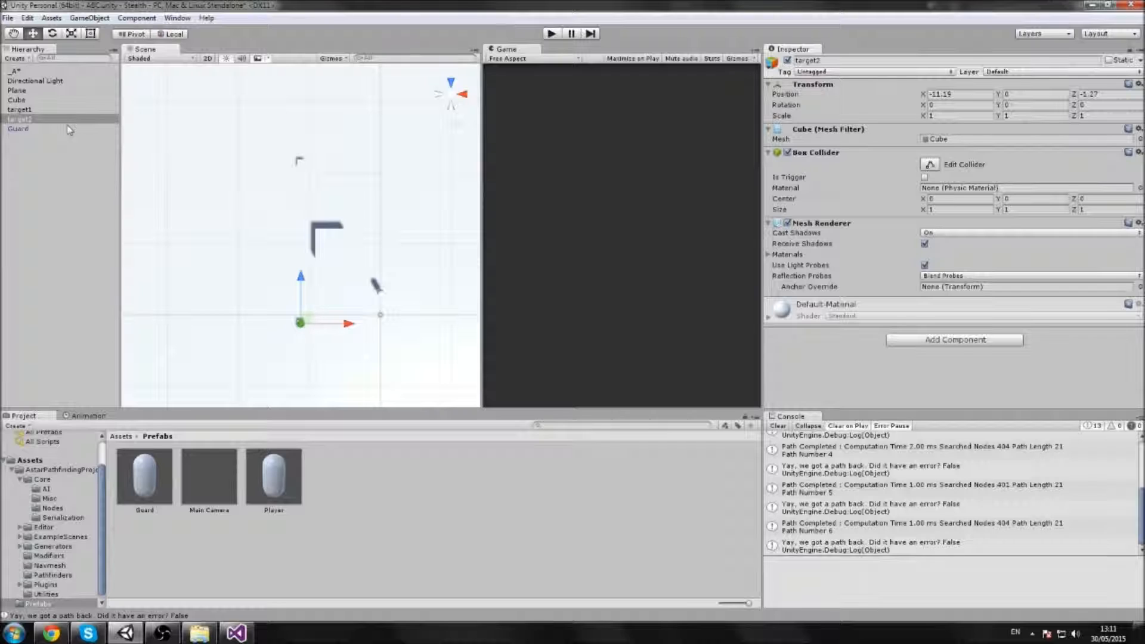
{"action": "key", "text": "ctrl+d"}
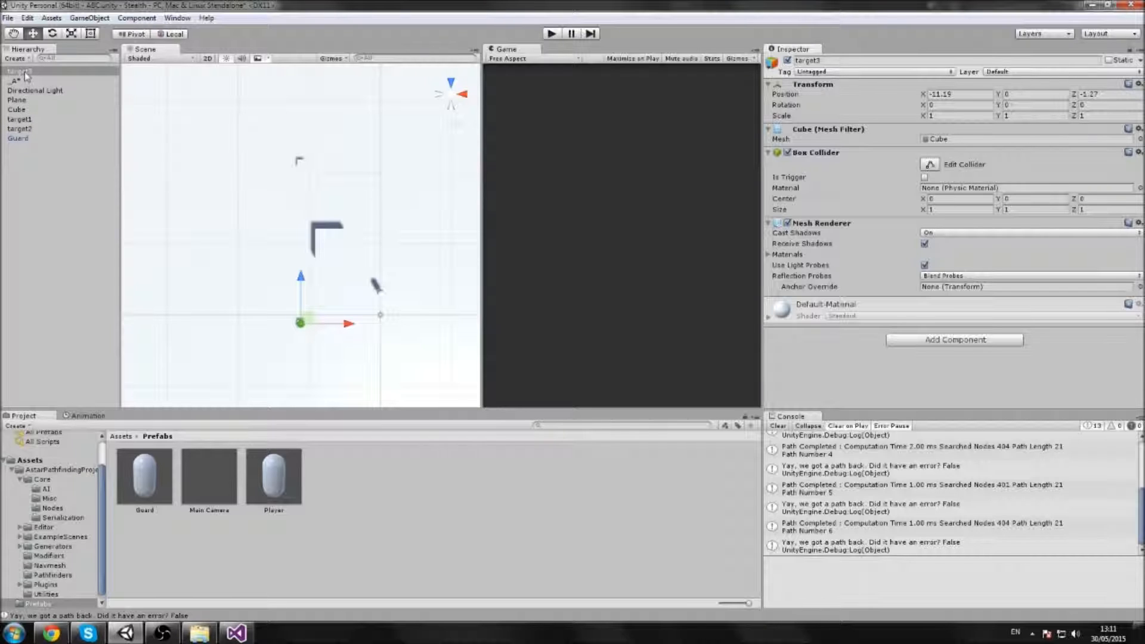
{"action": "left_click_drag", "start_coordinate": [344, 333], "coordinate": [257, 332]}
Duplicate target3, name the copy target4, and move it along the Z axis to about 19.83
{"action": "key", "text": "ctrl+d"}
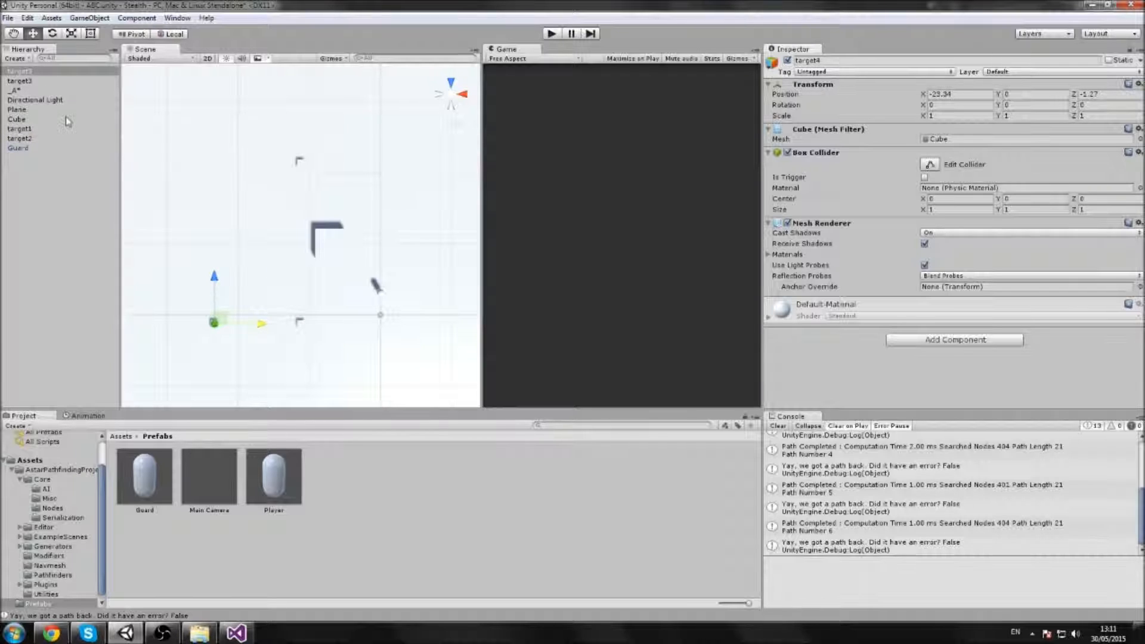
{"action": "left_click_drag", "start_coordinate": [210, 276], "coordinate": [210, 257]}
{"action": "left_click_drag", "start_coordinate": [210, 237], "coordinate": [215, 141]}
{"action": "left_click", "coordinate": [216, 308]}
{"action": "left_click_drag", "start_coordinate": [216, 261], "coordinate": [214, 130]}
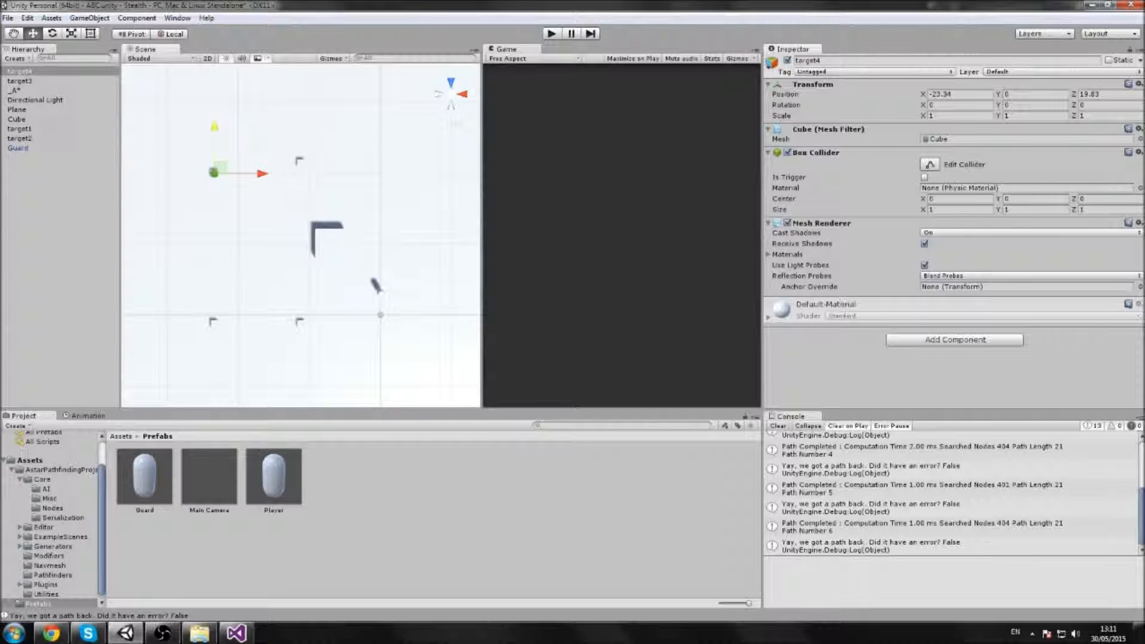
Set the Size of the Target Position array in the Guard's script component to 4
{"action": "left_click", "coordinate": [23, 147]}
{"action": "scroll", "coordinate": [939, 237], "scroll_direction": "down", "scroll_amount": 5}
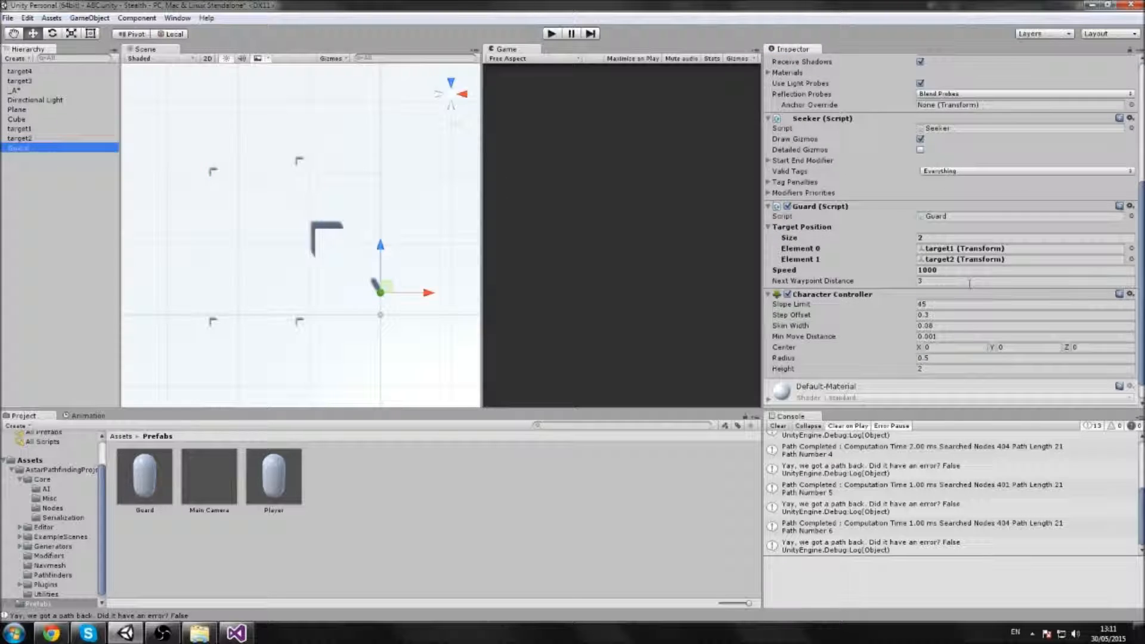
{"action": "left_click", "coordinate": [940, 237]}
{"action": "type", "text": "4"}
{"action": "key", "text": "Return"}
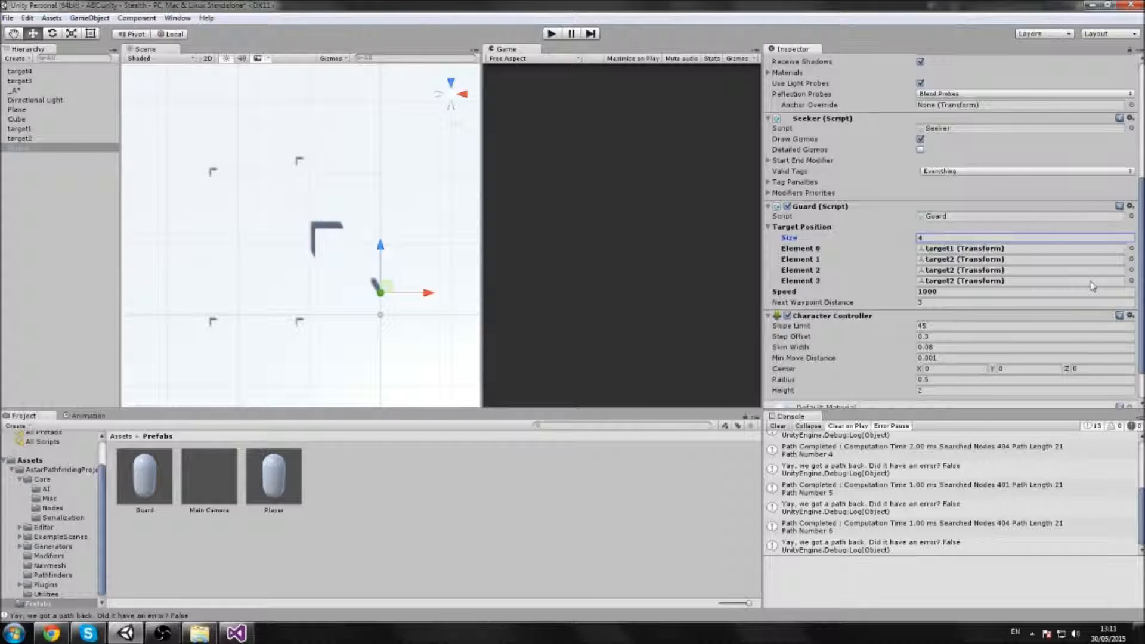
Assign target3 to Element 2 and target4 to Element 3 of the Guard's Target Position array
{"action": "left_click", "coordinate": [1130, 270]}
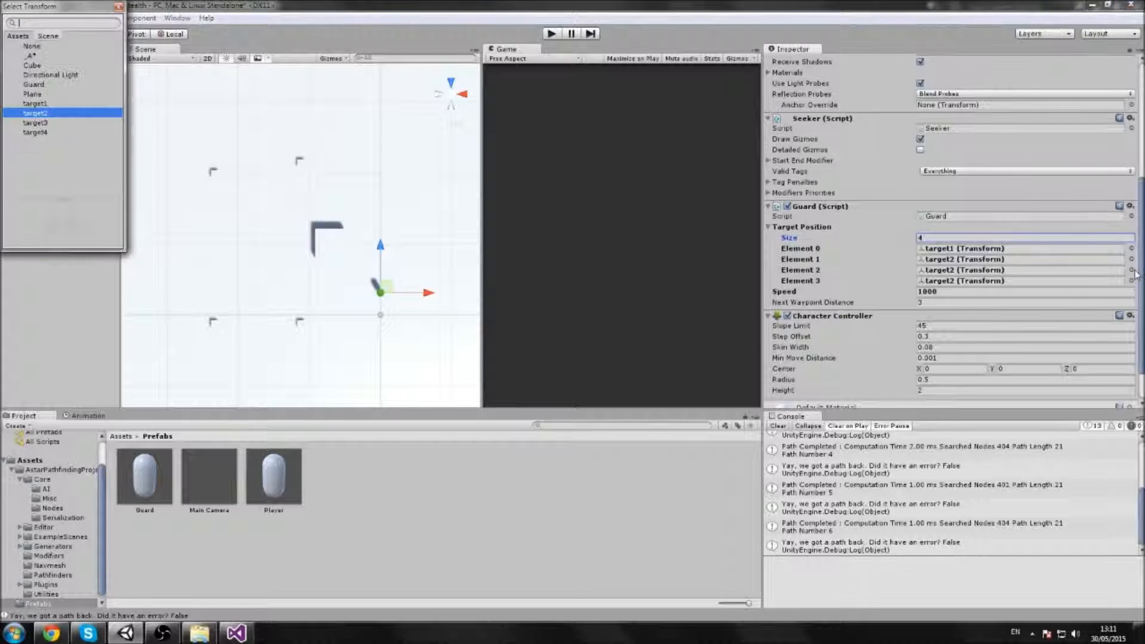
{"action": "double_click", "coordinate": [90, 123]}
{"action": "left_click", "coordinate": [1130, 280]}
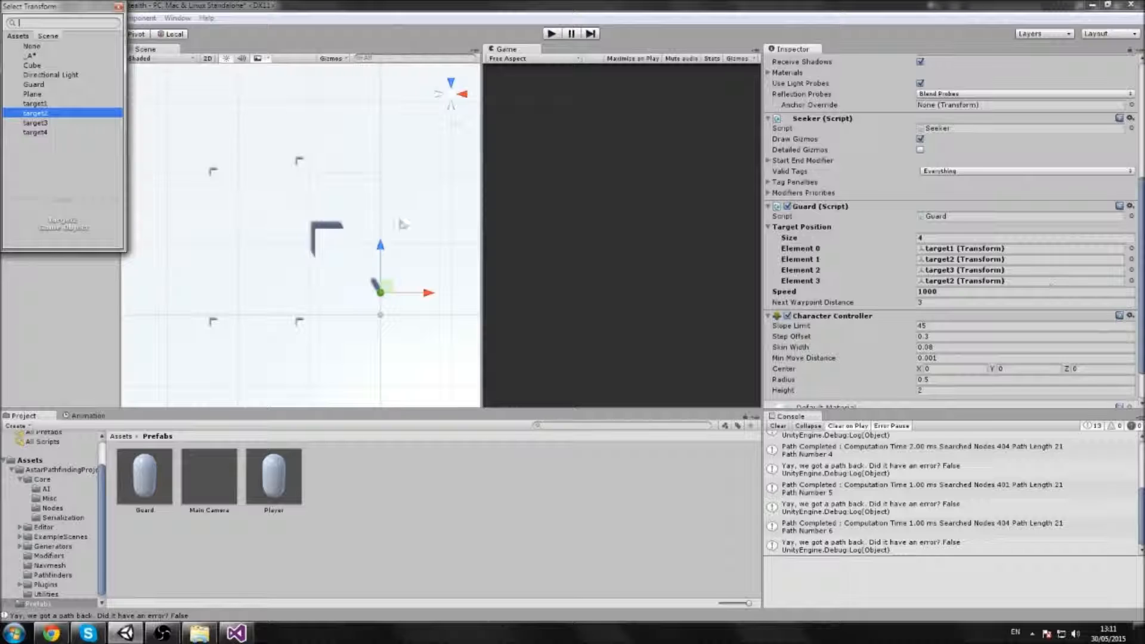
{"action": "double_click", "coordinate": [59, 131]}
Switch to Visual Studio, replace the 2 in the currentTarget check with targetPosition.Length, and save Guard.cs
{"action": "key", "text": "alt+Tab"}
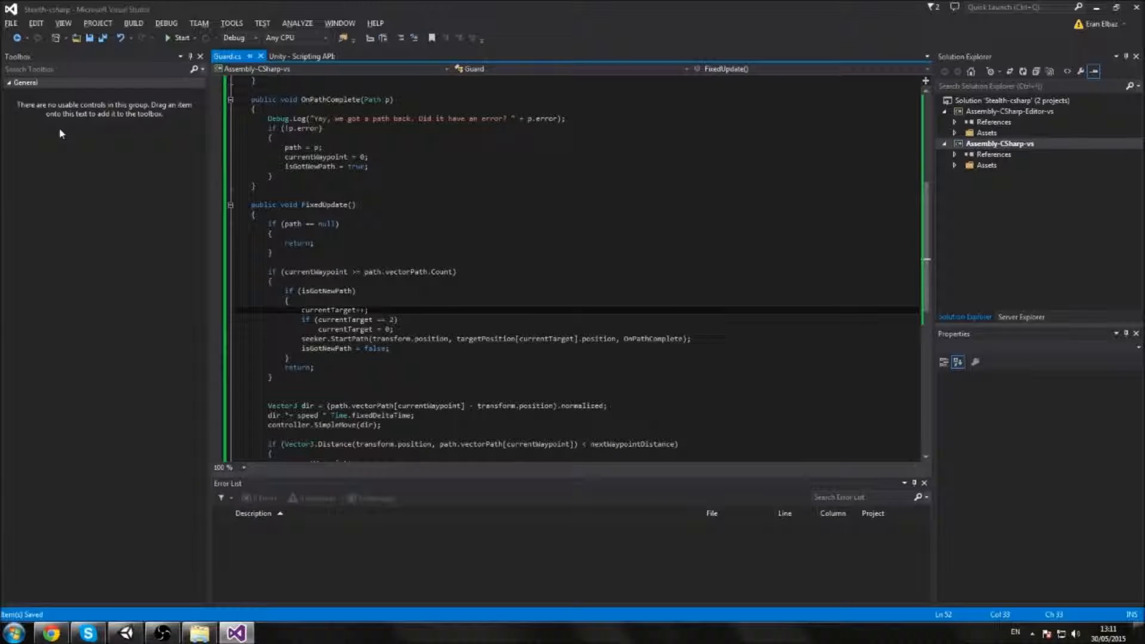
{"action": "left_click", "coordinate": [392, 321]}
{"action": "key", "text": "BackSpace"}
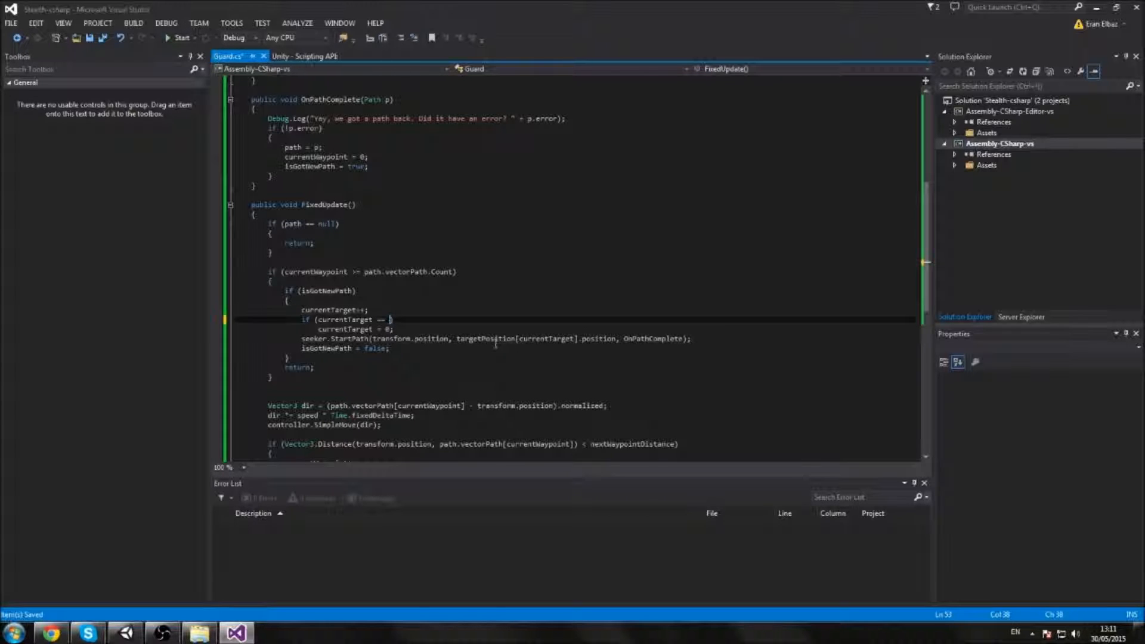
{"action": "type", "text": "targetPosition."}
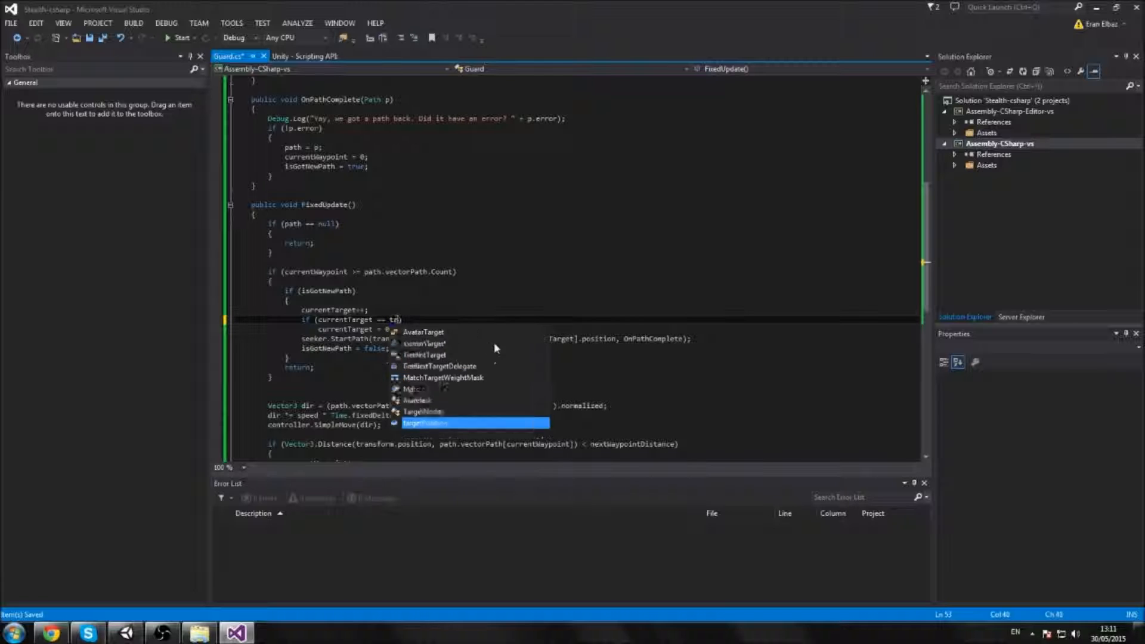
{"action": "key", "text": "Tab"}
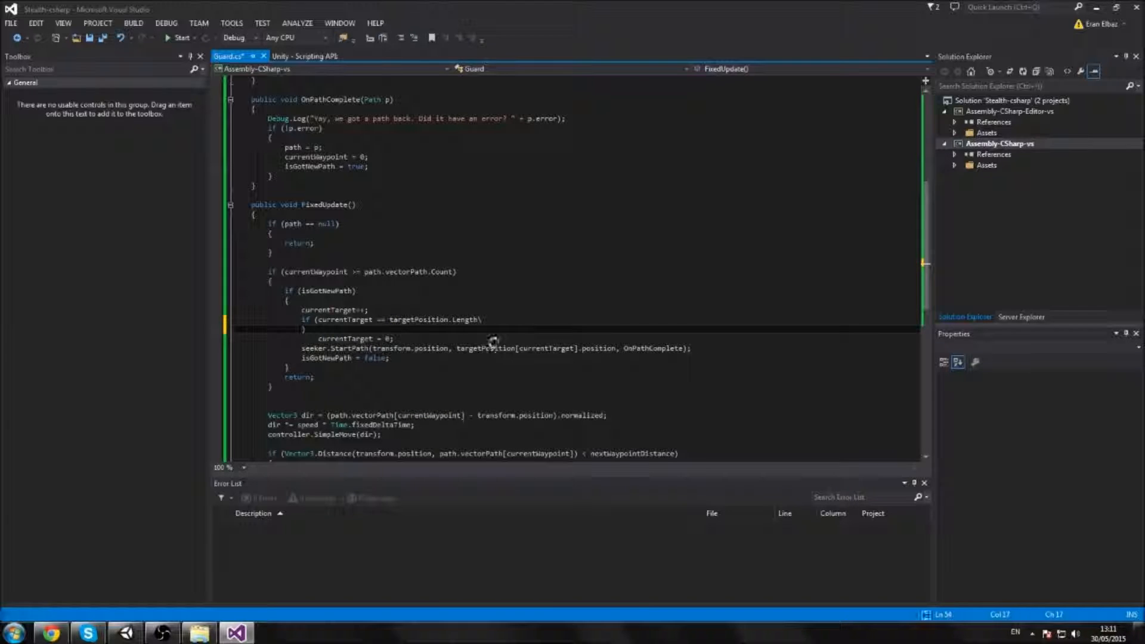
{"action": "key", "text": "ctrl+s"}
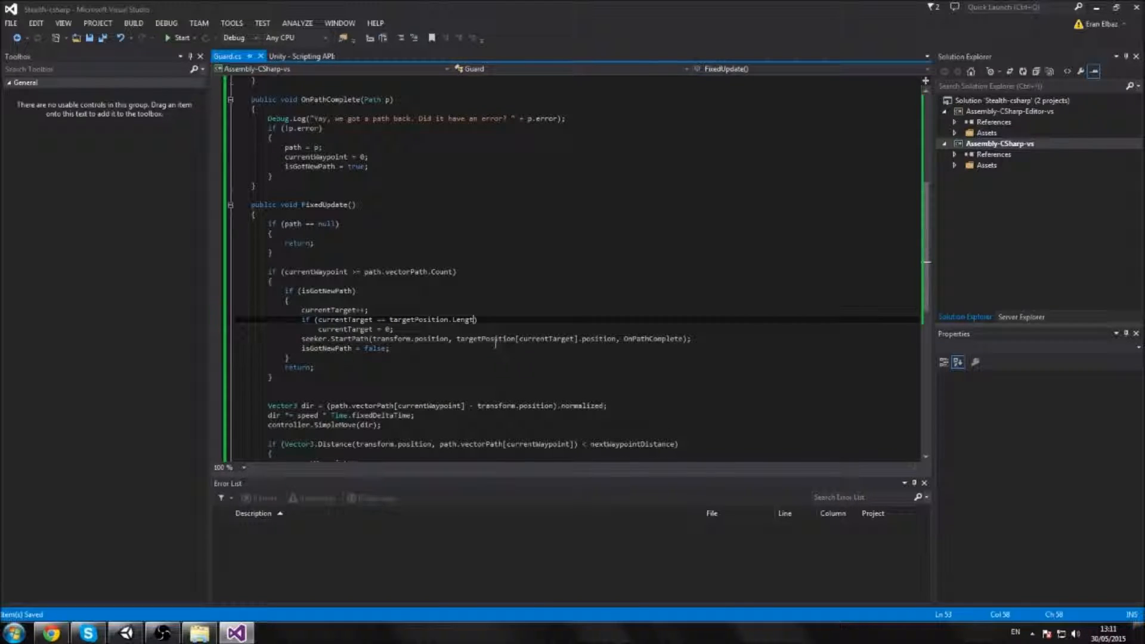
Switch to Unity, play the scene to watch the Guard patrol all four targets, and stop it
{"action": "key", "text": "alt+Tab"}
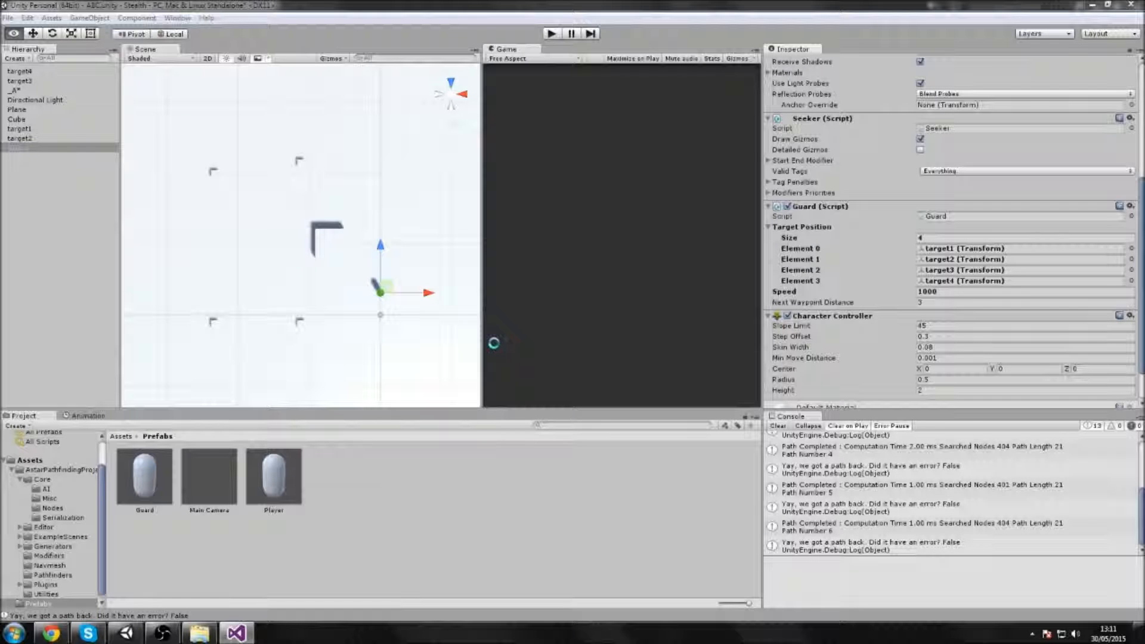
{"action": "left_click", "coordinate": [552, 35]}
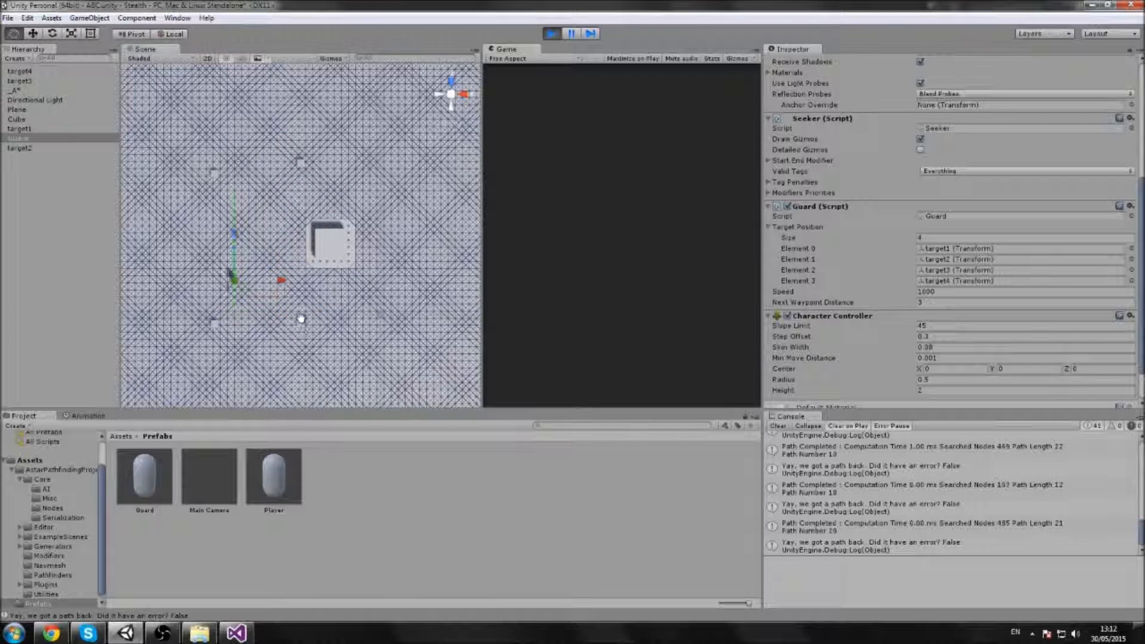
{"action": "middle_click_drag", "start_coordinate": [309, 203], "coordinate": [309, 162]}
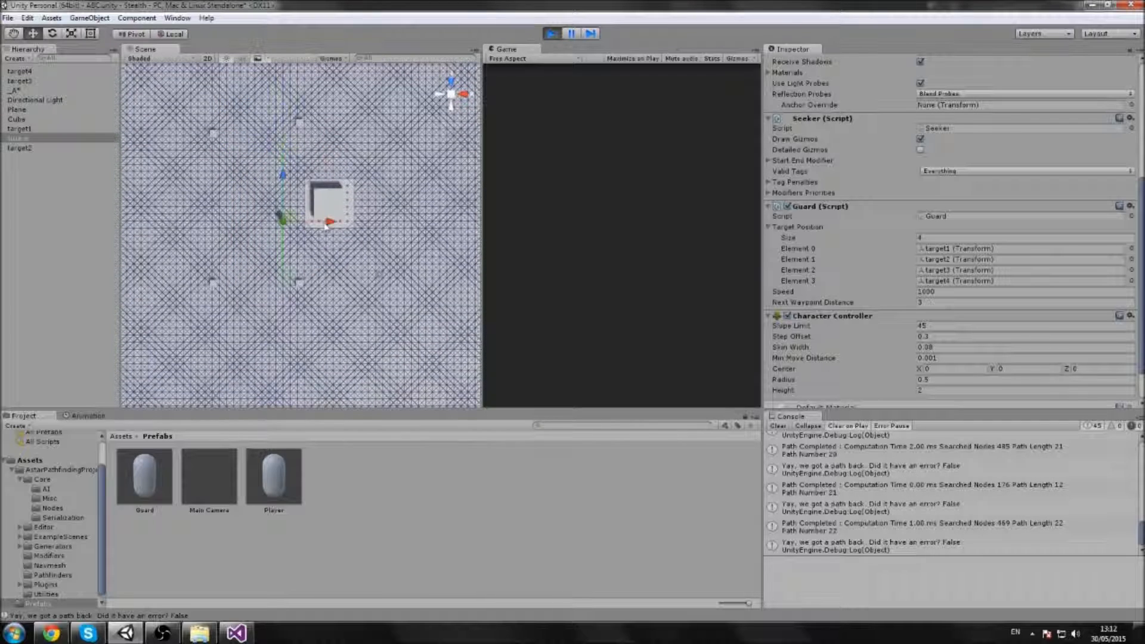
{"action": "middle_click_drag", "start_coordinate": [353, 328], "coordinate": [383, 329]}
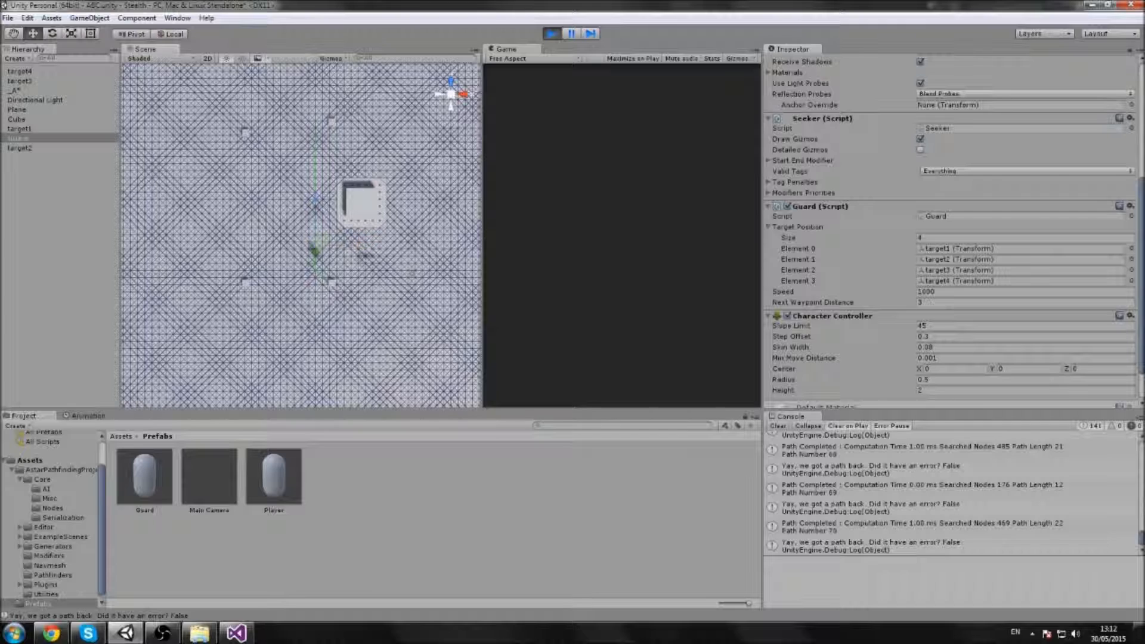
{"action": "left_click", "coordinate": [551, 35]}
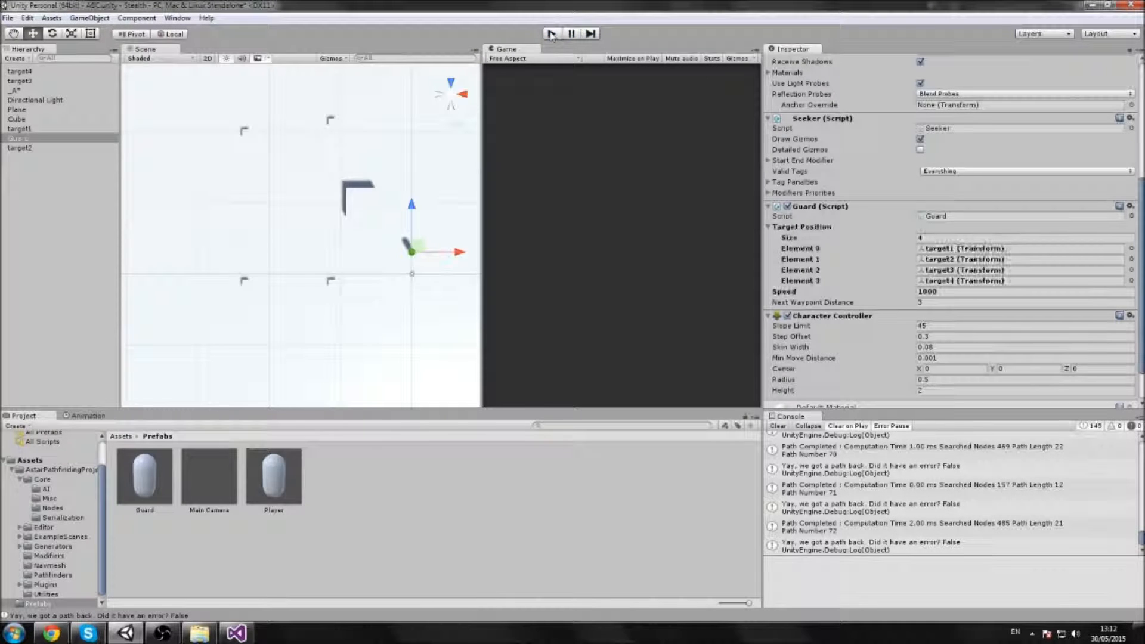